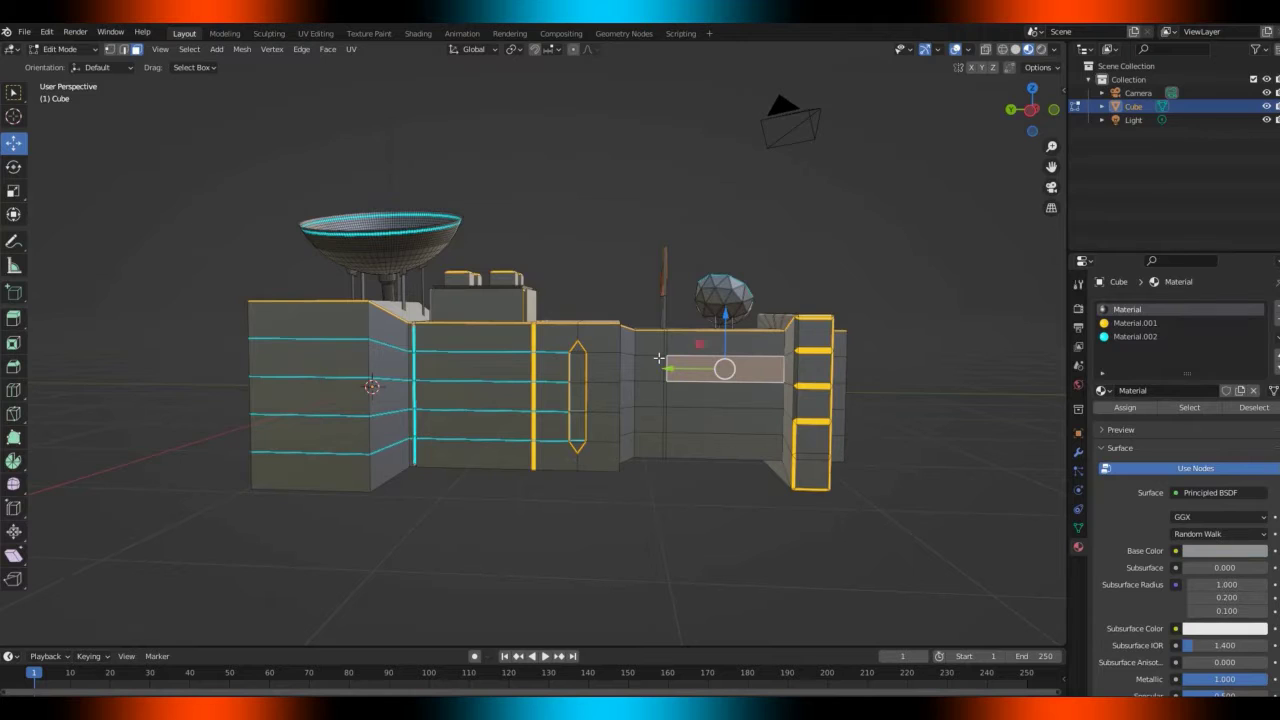
key("ctrl+r")
scroll(682, 351, "up", 1)
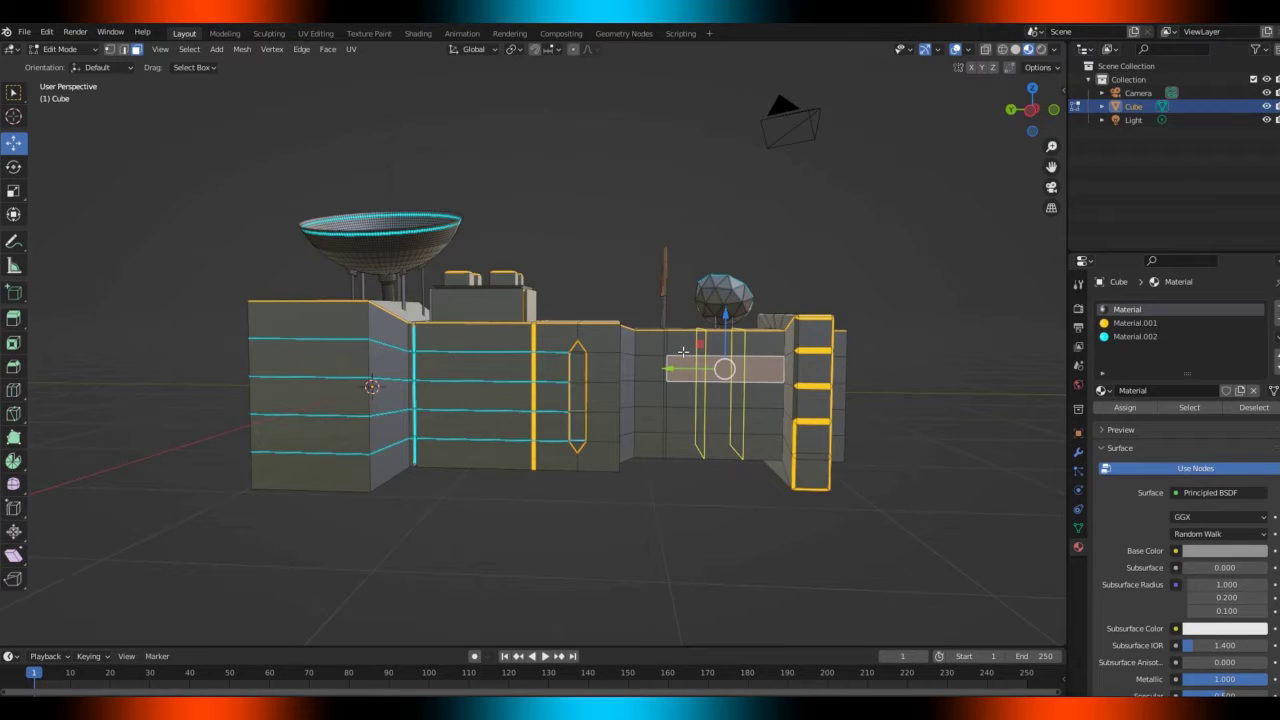
left_click(682, 351)
right_click(682, 351)
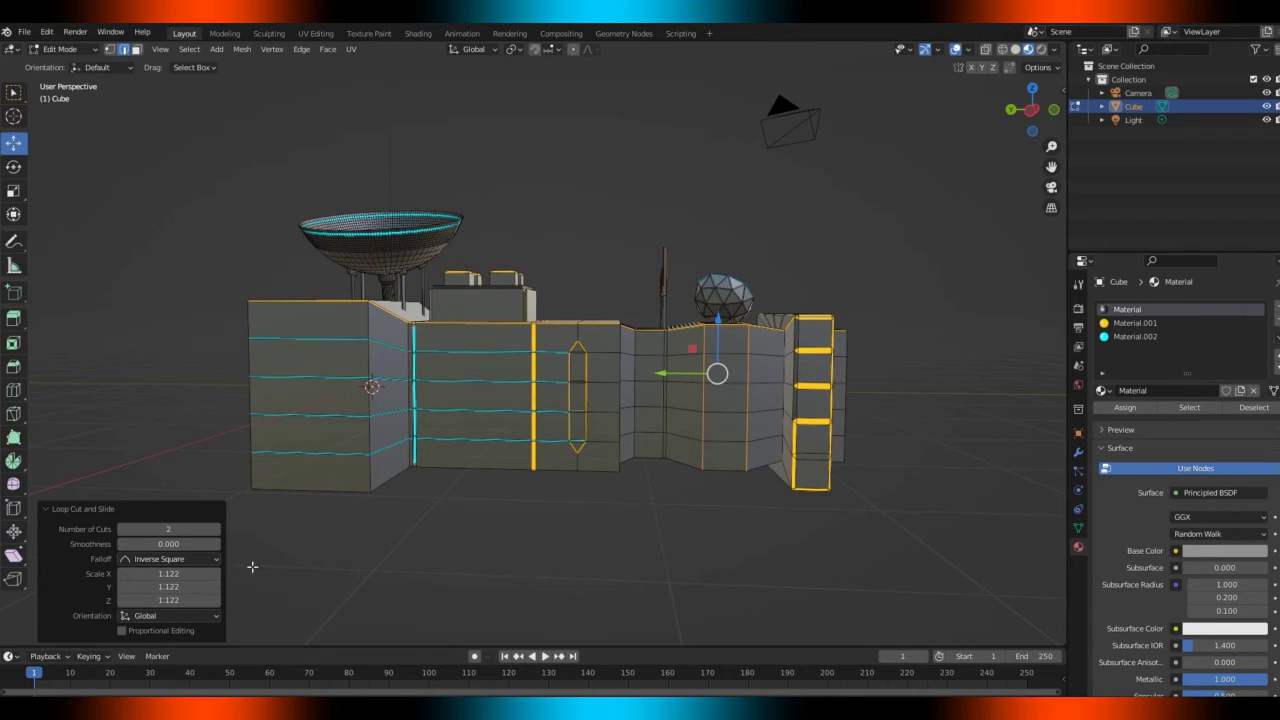
left_click_drag(168, 574, 110, 574)
key("3")
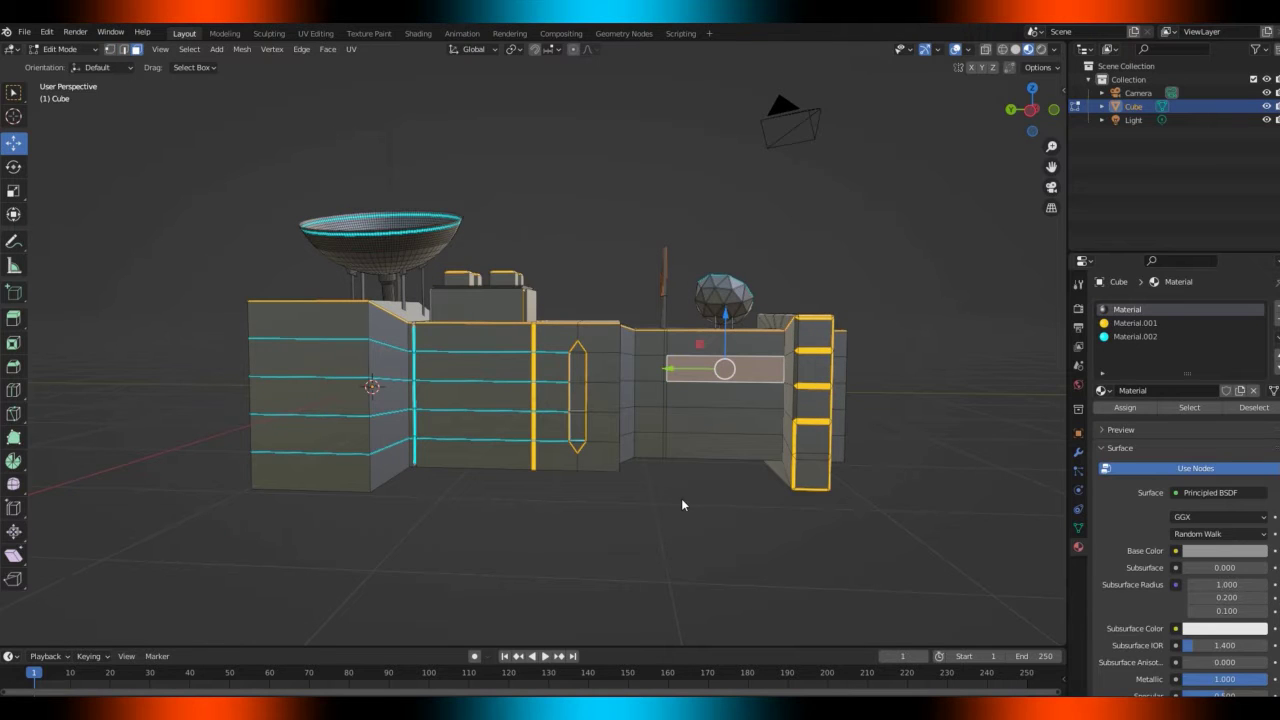
Add one centred vertical loop cut through the recessed wall section beside the yellow-trimmed pillar
key("ctrl+r")
left_click(717, 372)
right_click(717, 372)
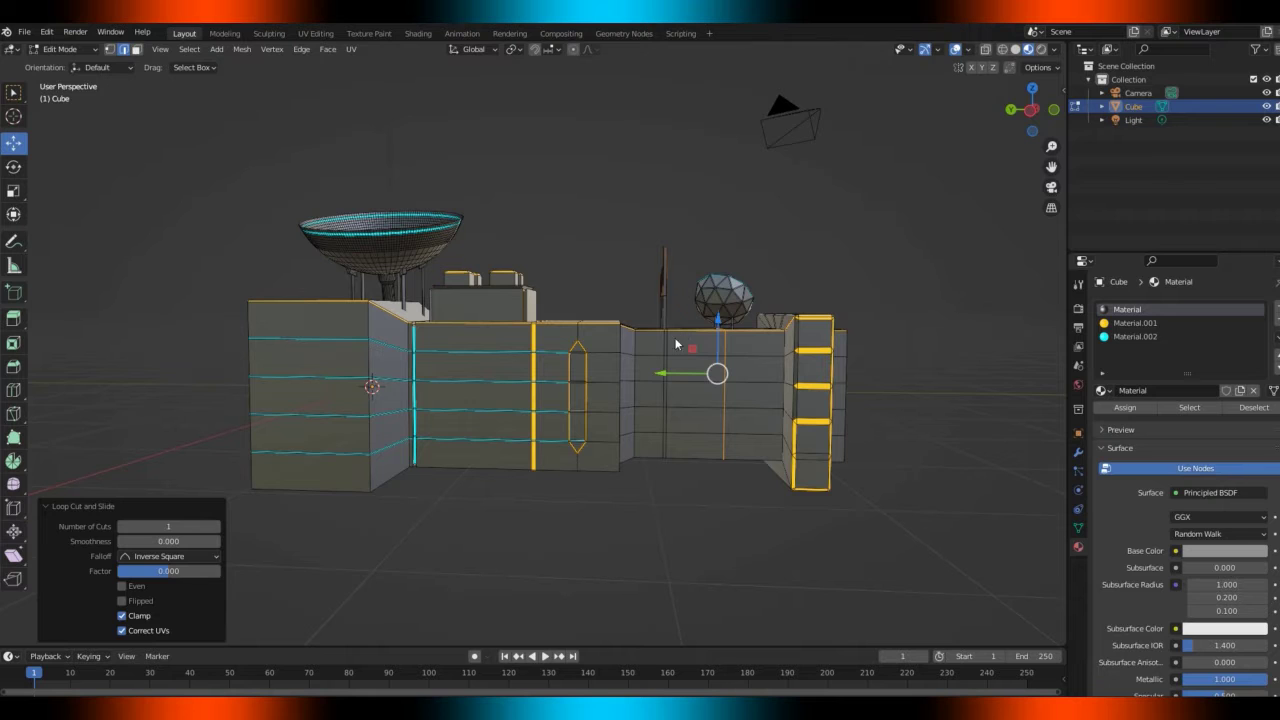
left_click(687, 347)
Select the full-height column of five wall faces beside the new cut and inset them together by about 0.07 m
left_click(136, 50)
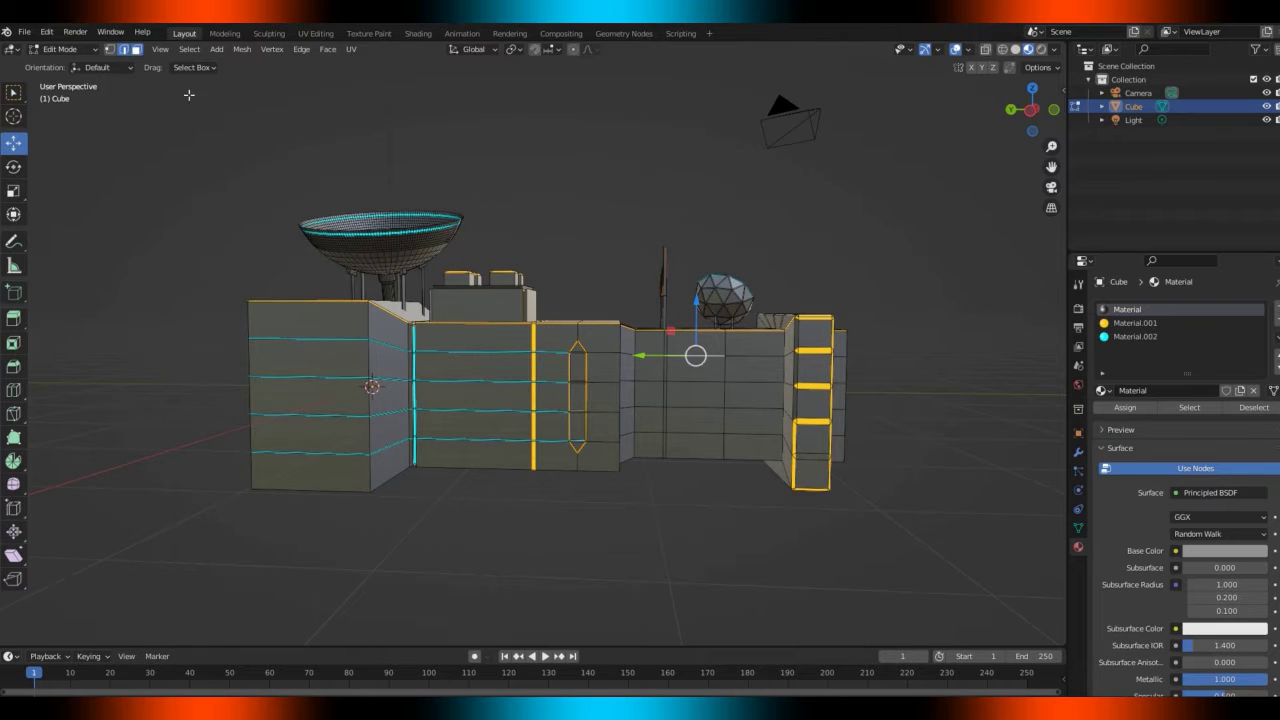
left_click(696, 372)
left_click(695, 395, "shift")
left_click(692, 421, "shift")
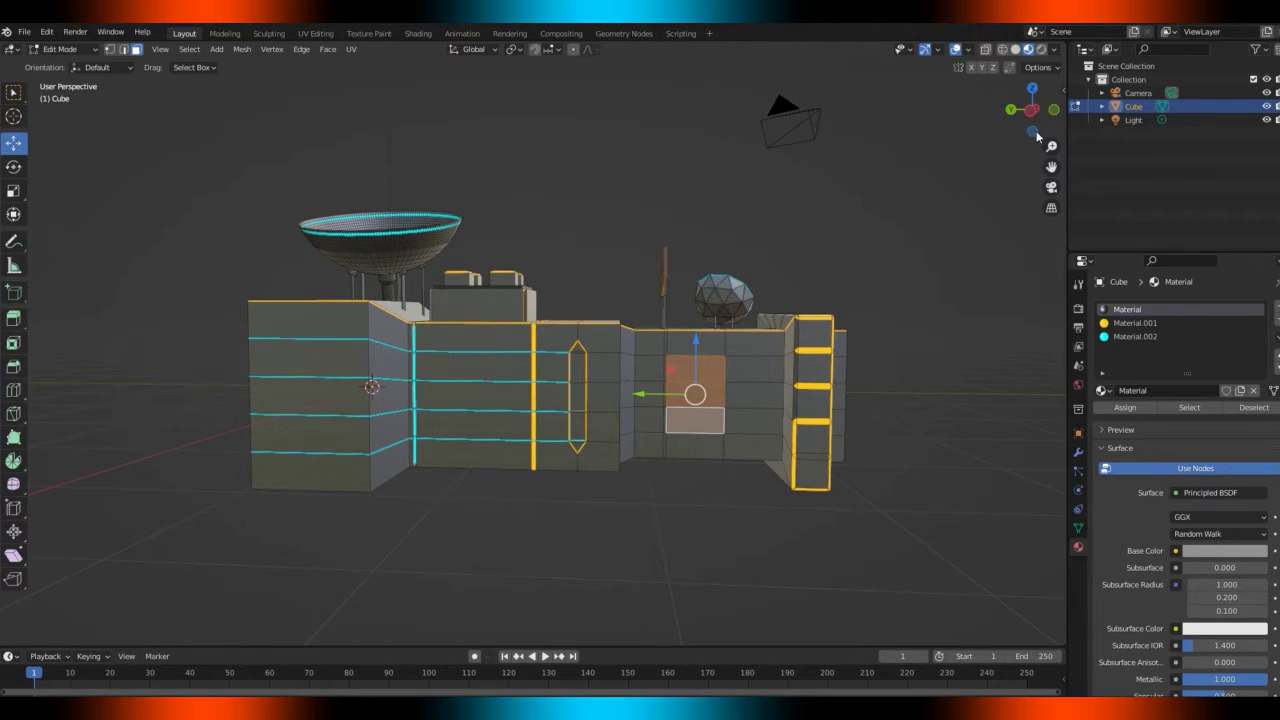
mouse_move(1038, 120)
left_mouse_down()
mouse_move(1018, 138)
mouse_move(1026, 130)
left_mouse_up()
left_click(701, 349, "shift")
left_click(688, 455, "shift")
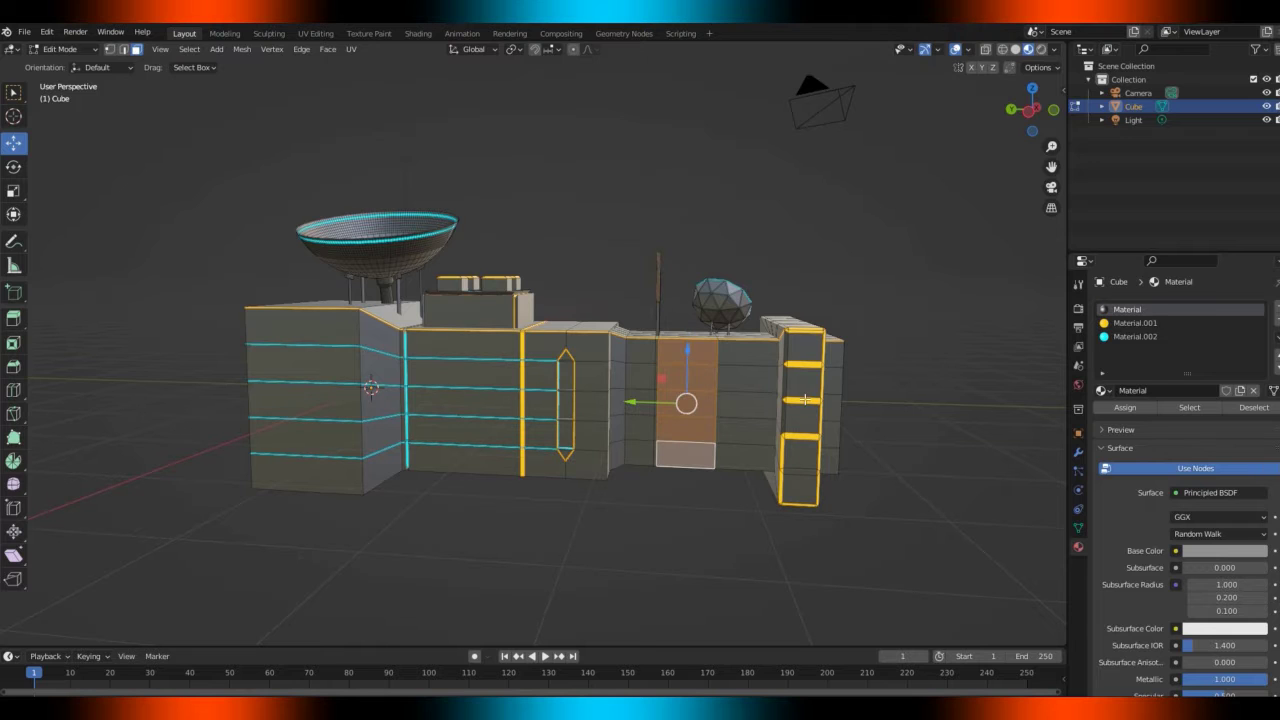
key("i")
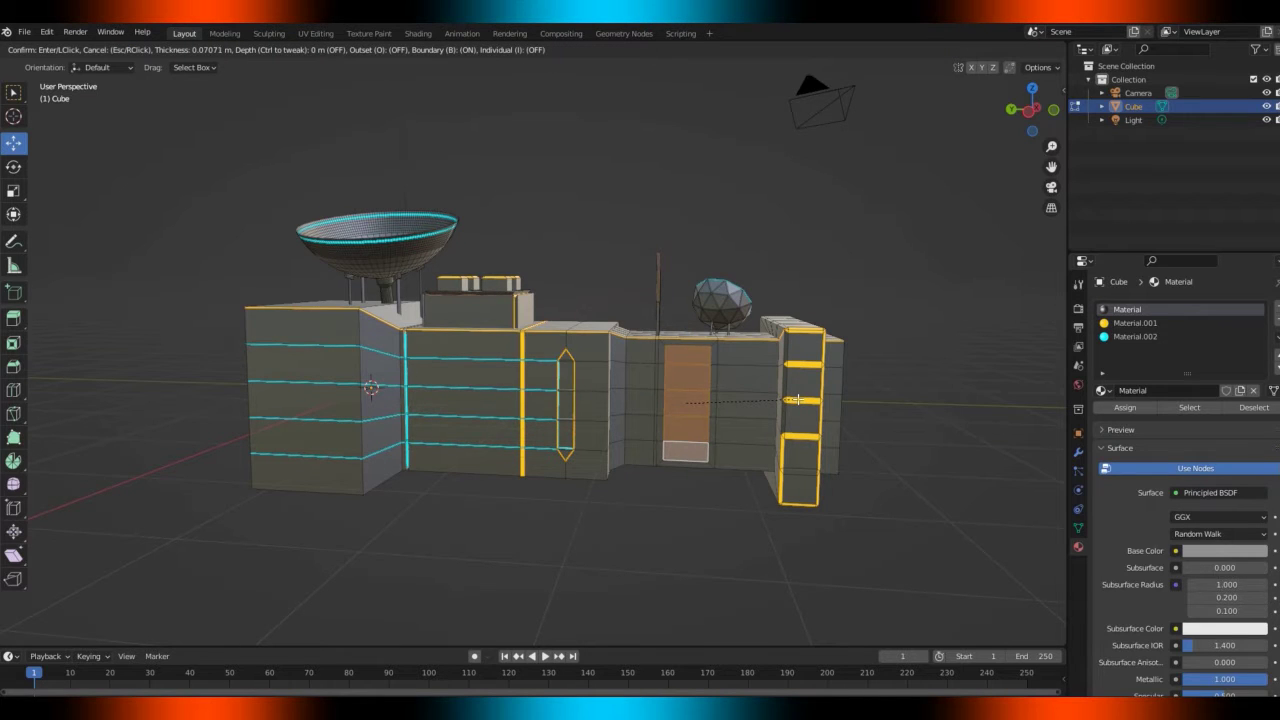
left_click(797, 399)
Extrude the inset faces about 0.13 m into the wall to form a recessed door panel
left_click_drag(1034, 110, 1000, 113)
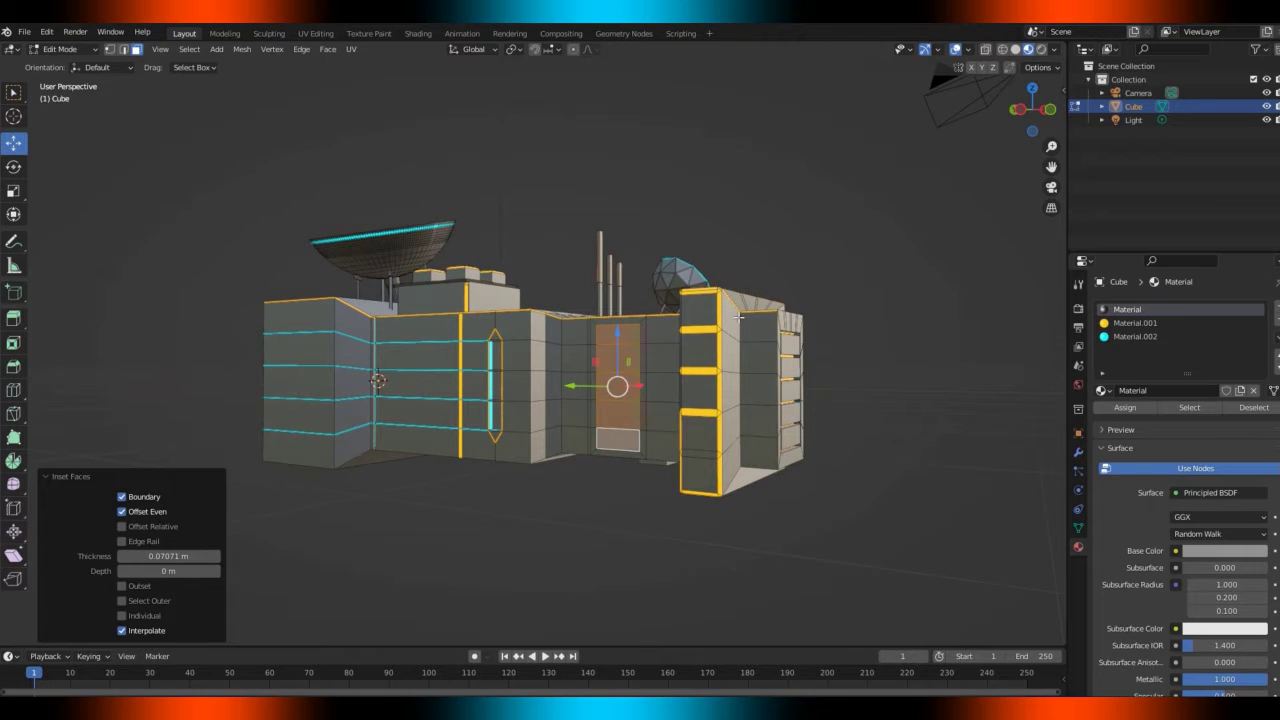
key("e")
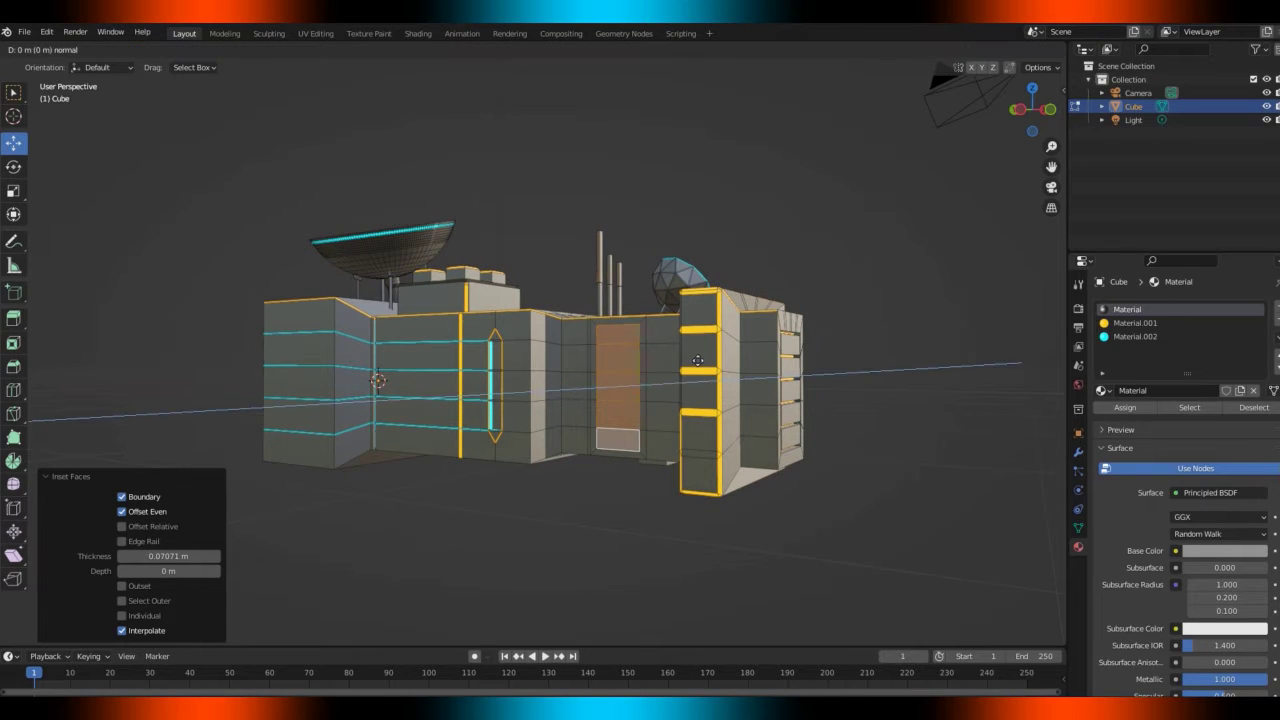
left_click(722, 346)
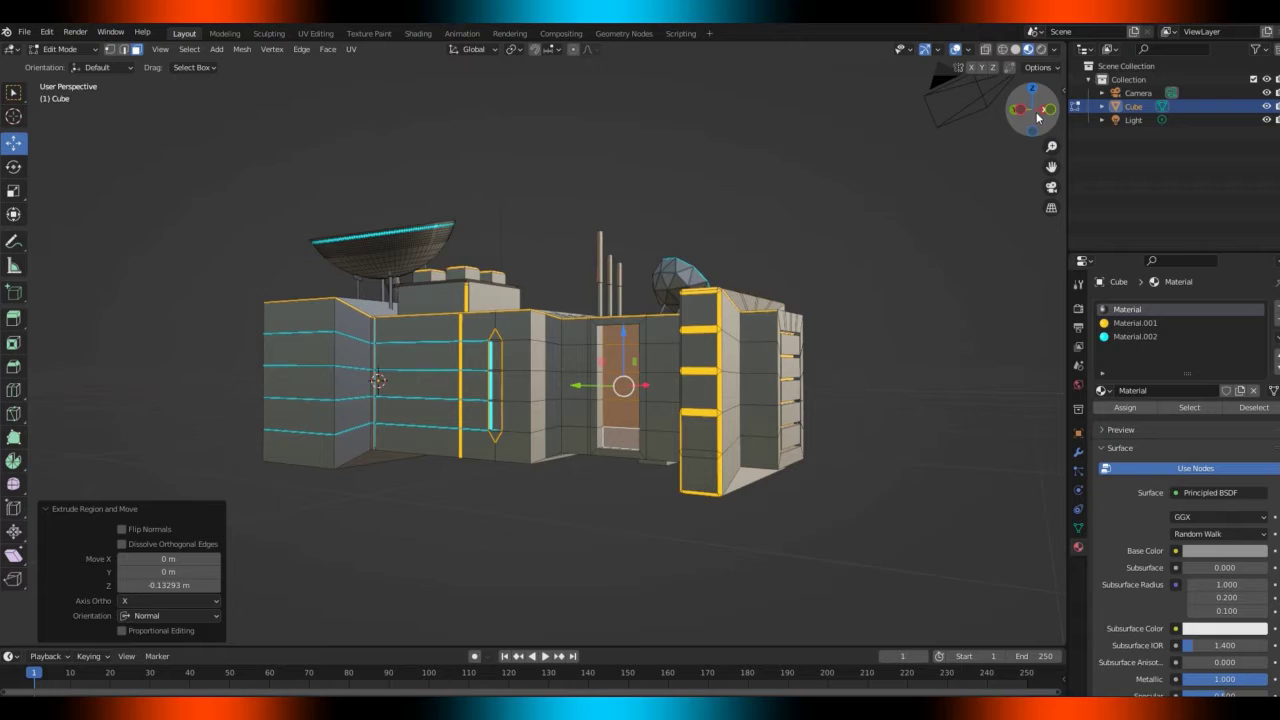
left_click_drag(1040, 118, 1038, 112)
Select the four horizontal edges across the recessed panel and bevel them into thin strips about 0.006 m wide
left_click(694, 346)
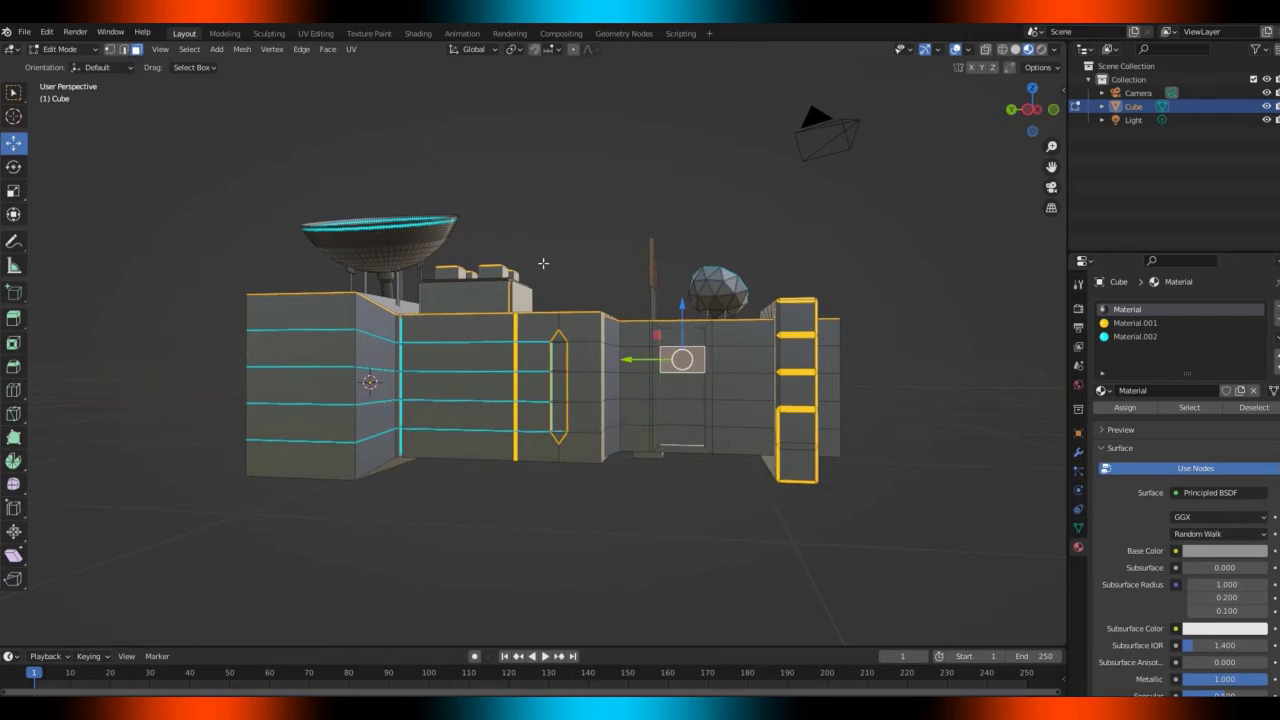
key("2")
left_click(682, 348)
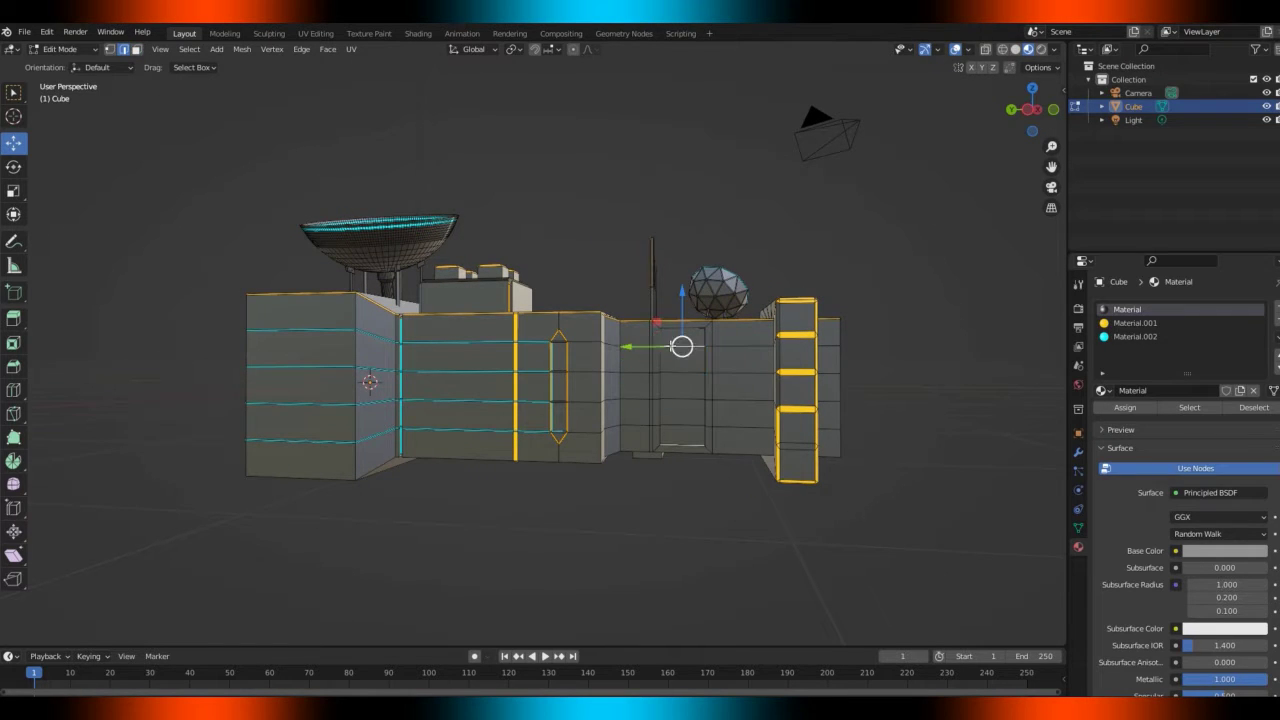
left_click(682, 374, "shift")
left_click_drag(674, 381, 690, 434, "shift")
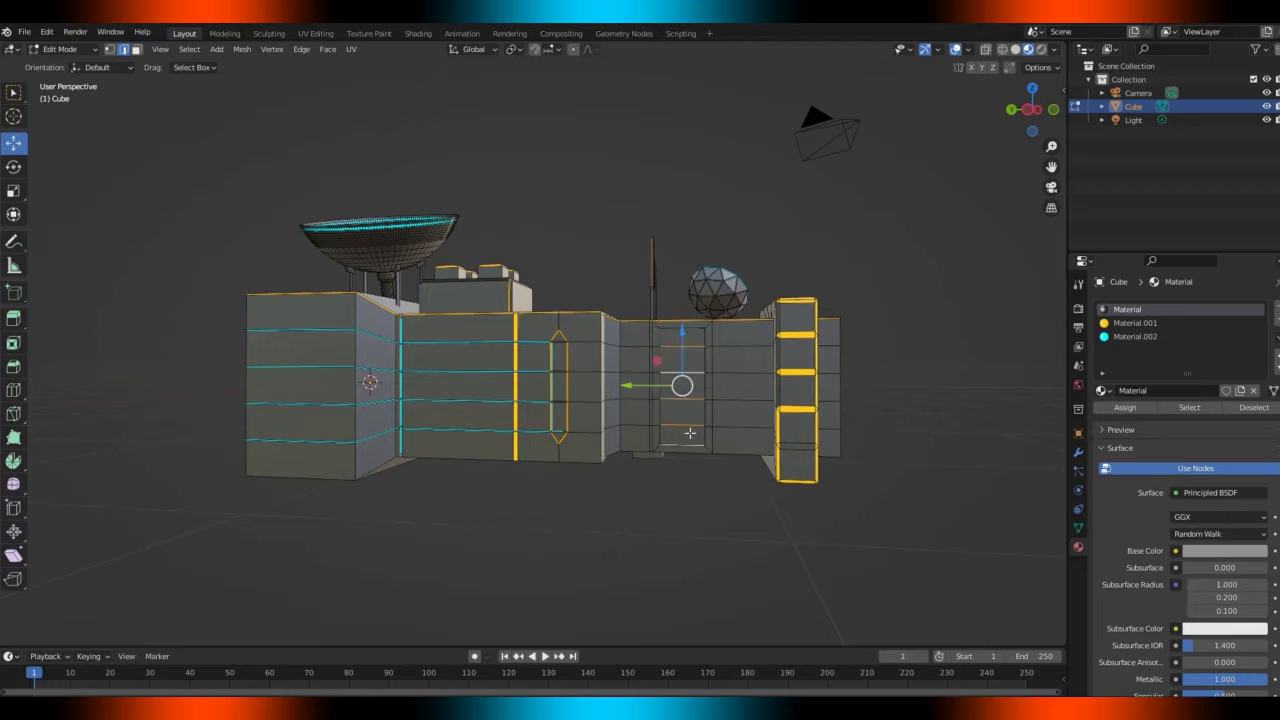
left_click_drag(1036, 130, 1042, 104)
key("ctrl+b")
key("e")
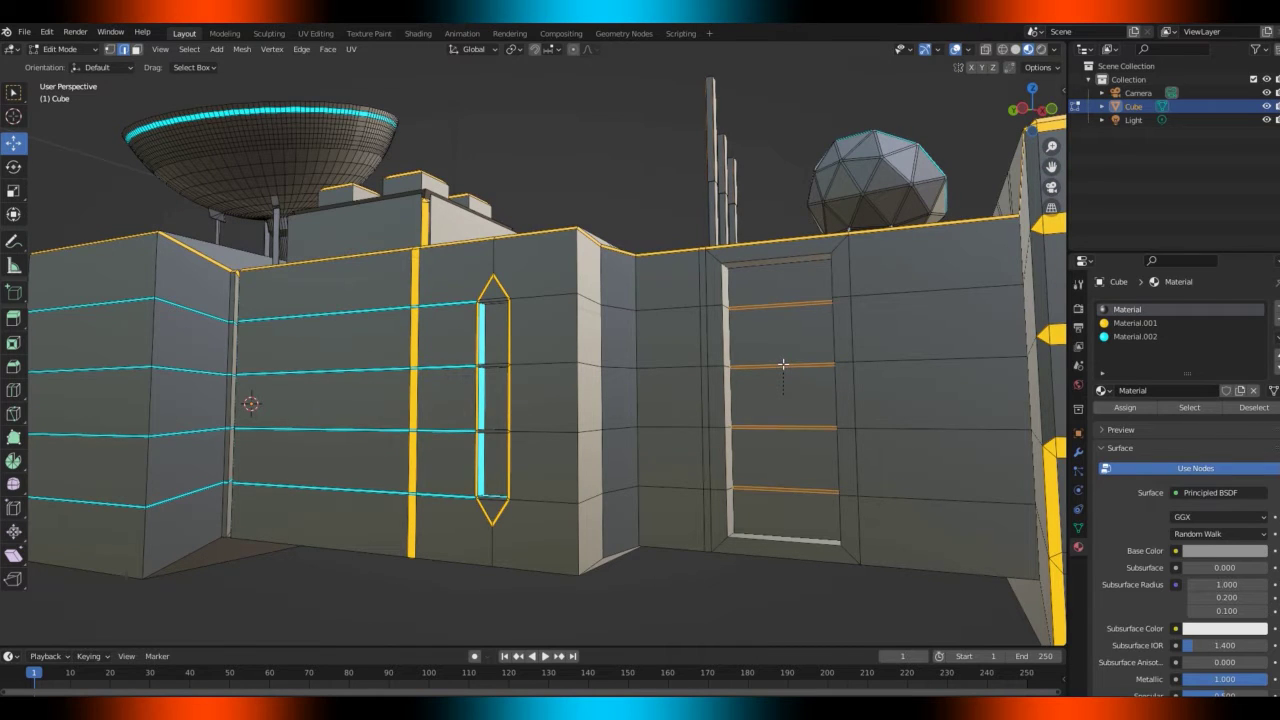
left_click(783, 365)
Assign the yellow Material.001 to the four bevelled strips
left_click(1118, 337)
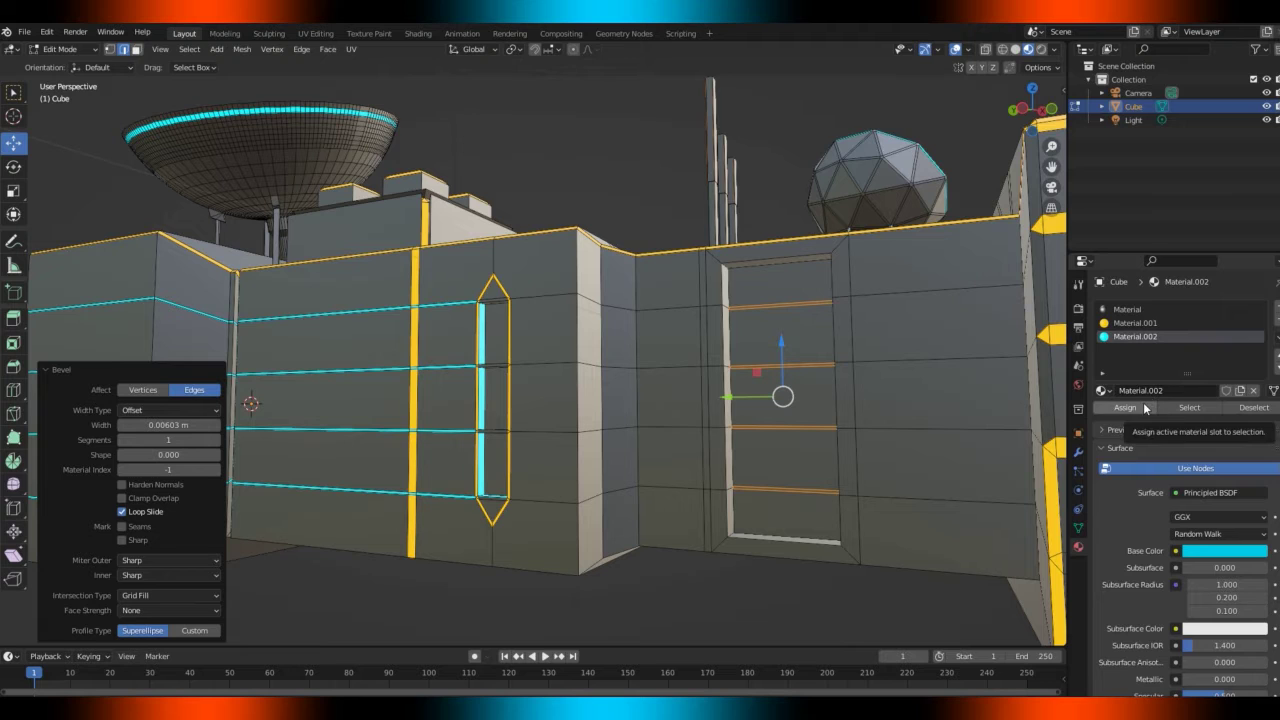
left_click(1135, 323)
left_click(1125, 407)
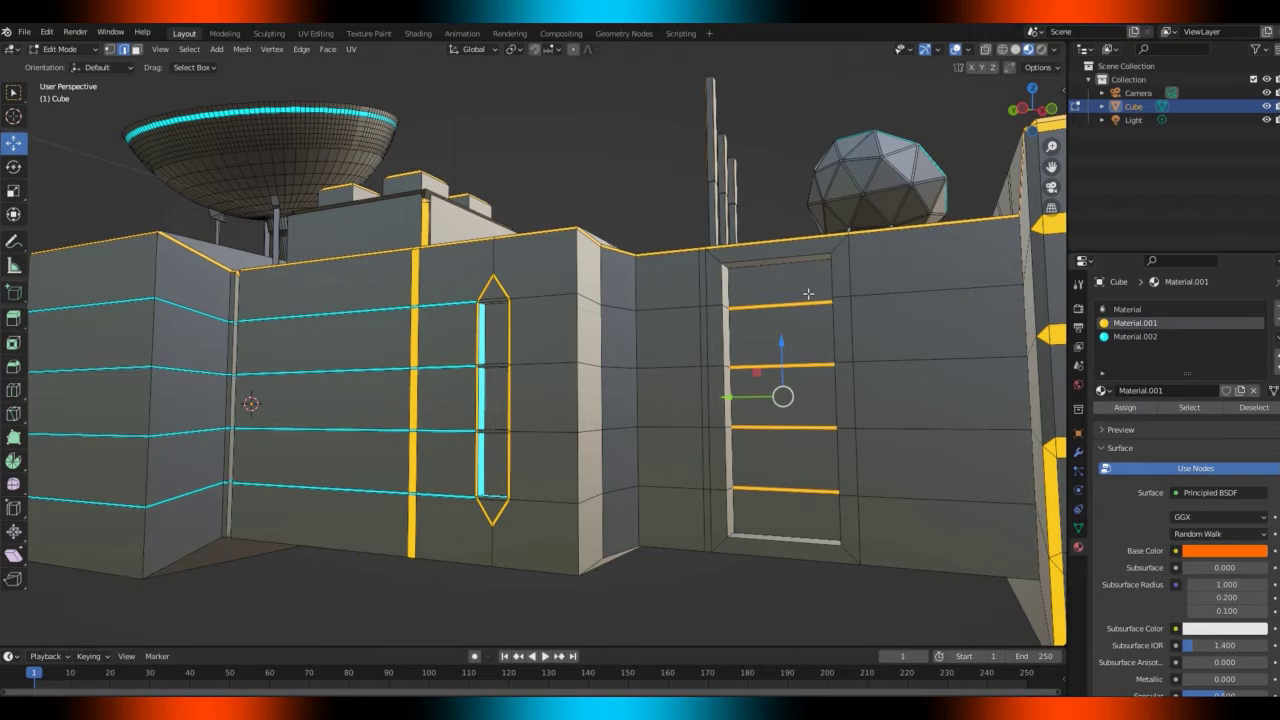
Add one centred vertical loop cut down the middle of the recessed panel
left_click(777, 265)
left_click_drag(1036, 110, 1065, 110)
left_click(833, 328)
key("ctrl+r")
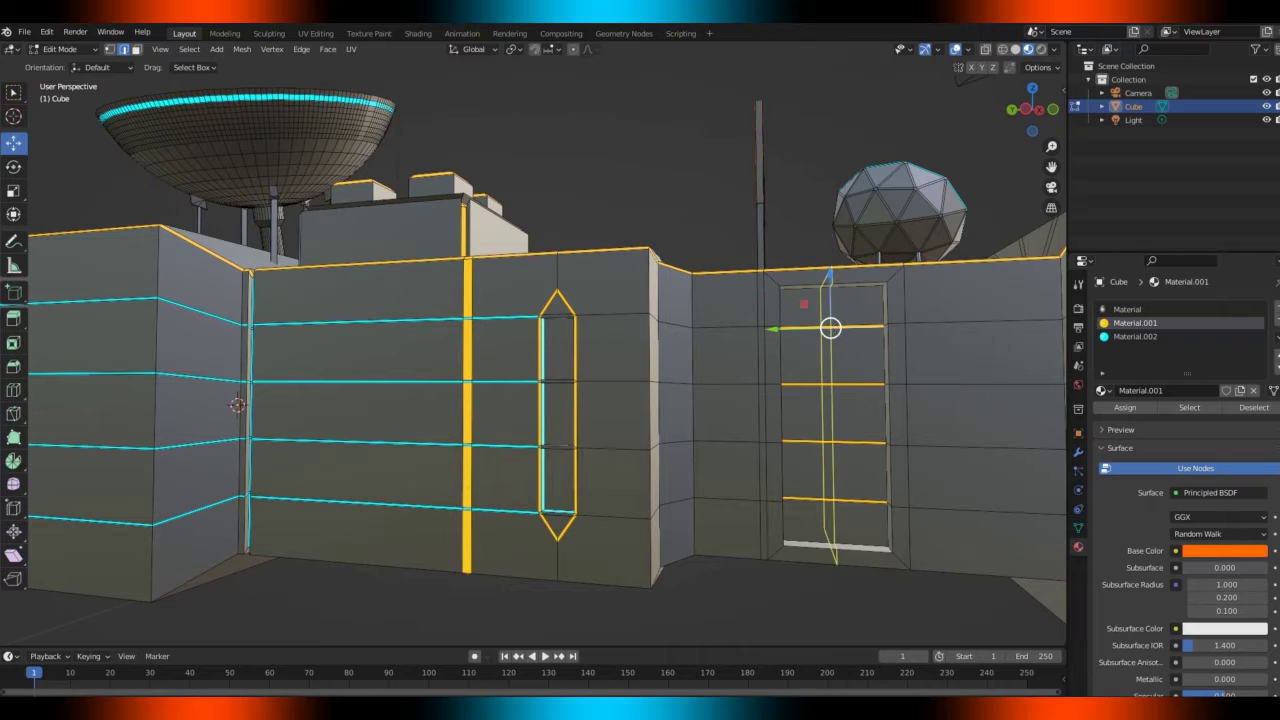
left_click(831, 328)
right_click(833, 329)
In the left orthographic view, knife-cut a diagonal from the panel's upper right corner to the middle of the uppermost yellow strip
key("KP_1")
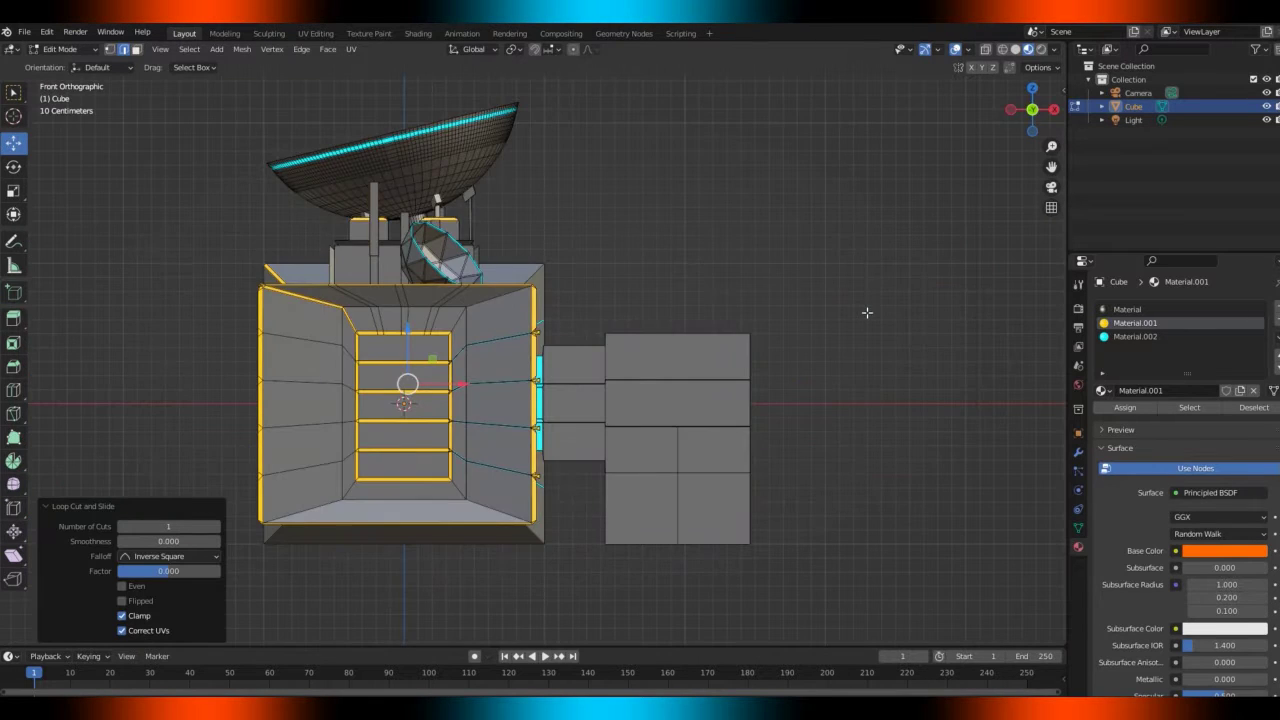
key("KP_3")
key("ctrl+KP_3")
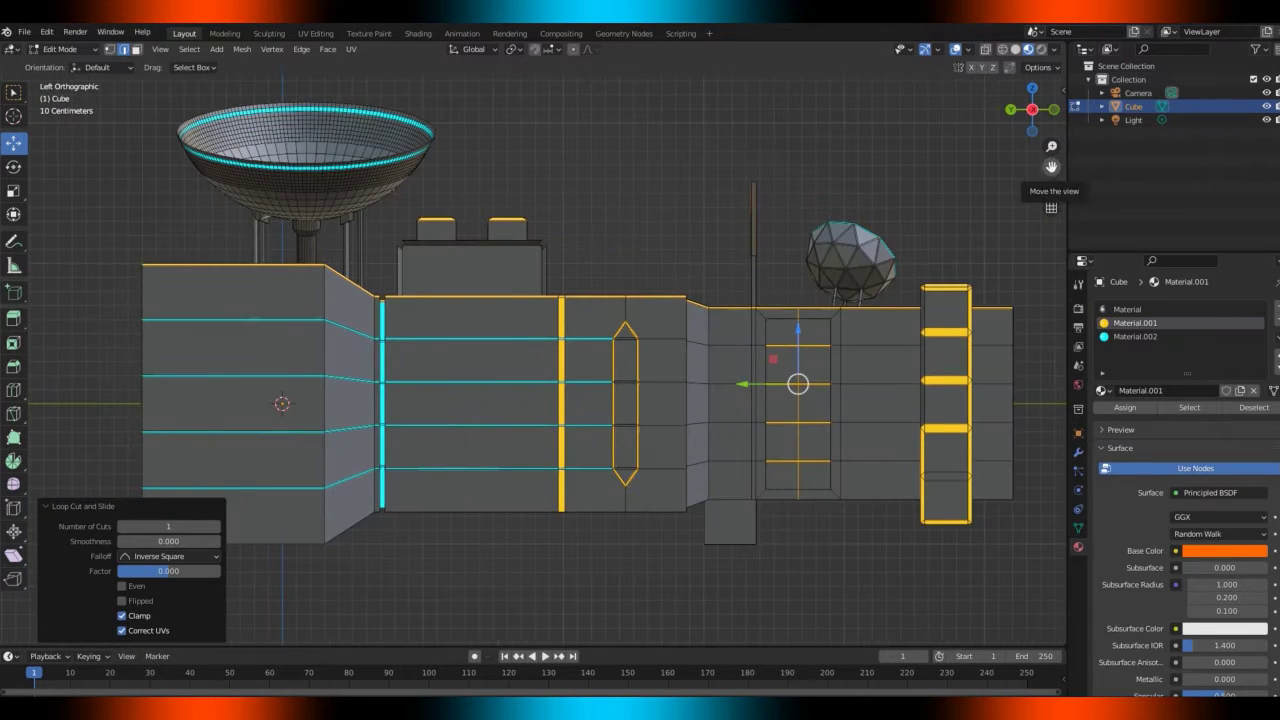
left_click_drag(1051, 167, 938, 118)
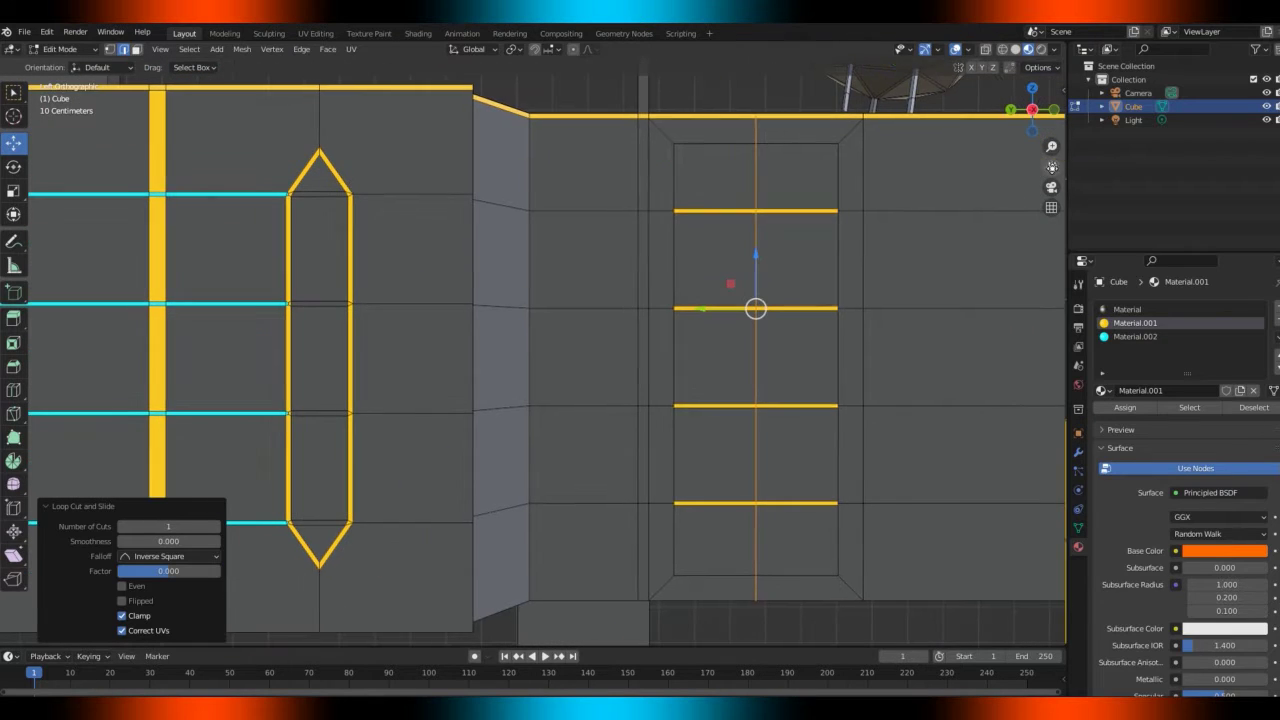
left_click(839, 143)
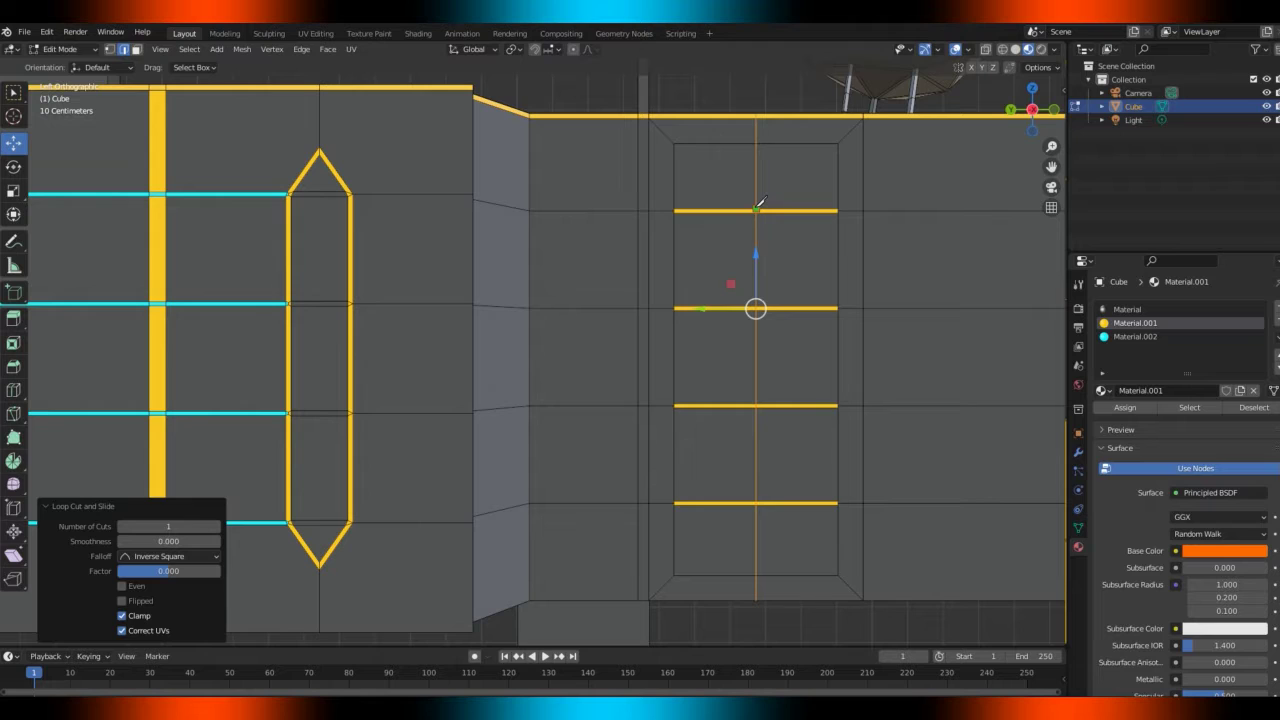
left_click(757, 209)
key("Return")
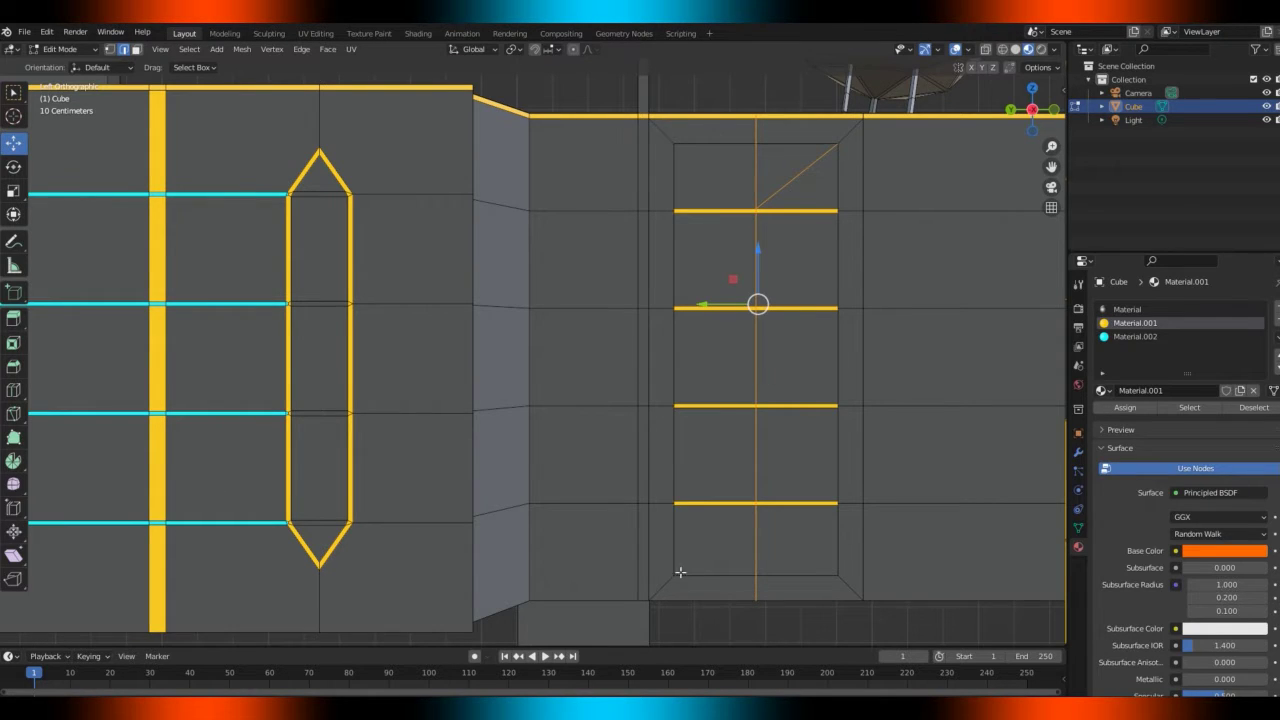
Knife-cut a diagonal from the middle of the lowest yellow strip to the panel's lower left corner
left_click(674, 573)
left_click_drag(1044, 130, 1051, 200)
left_click_drag(1031, 109, 1036, 150)
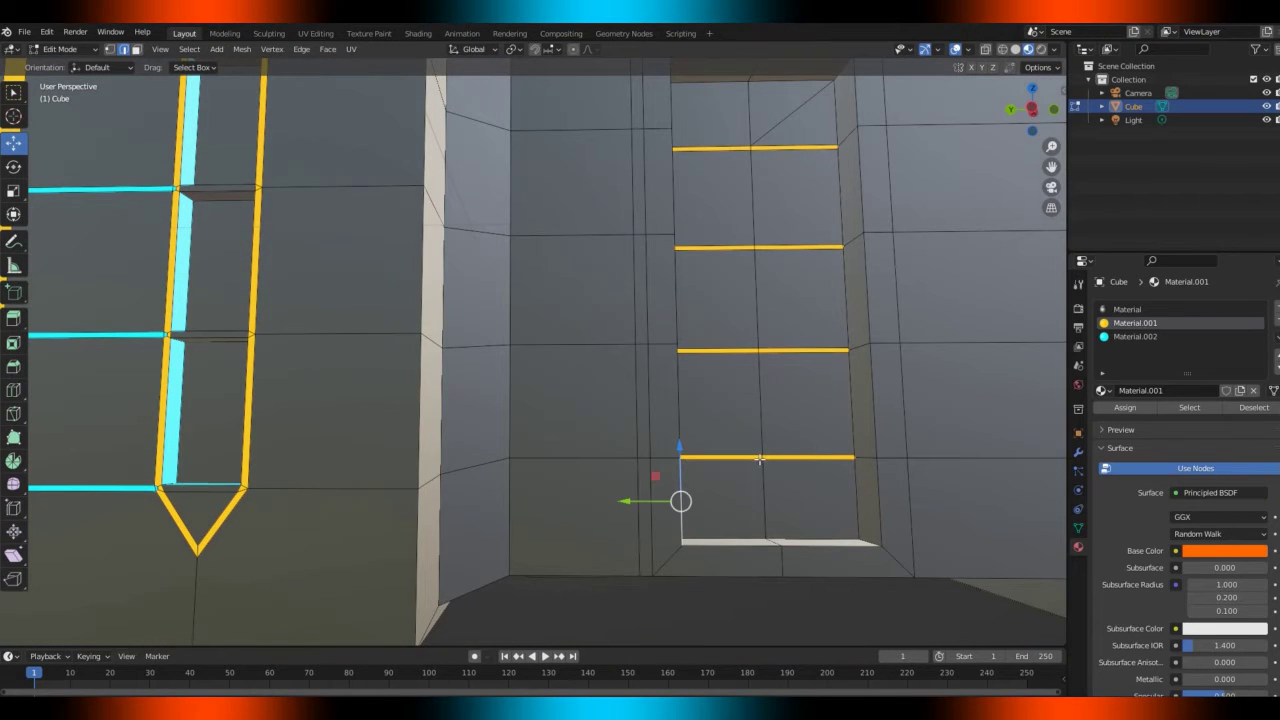
left_click_drag(1048, 104, 1014, 99)
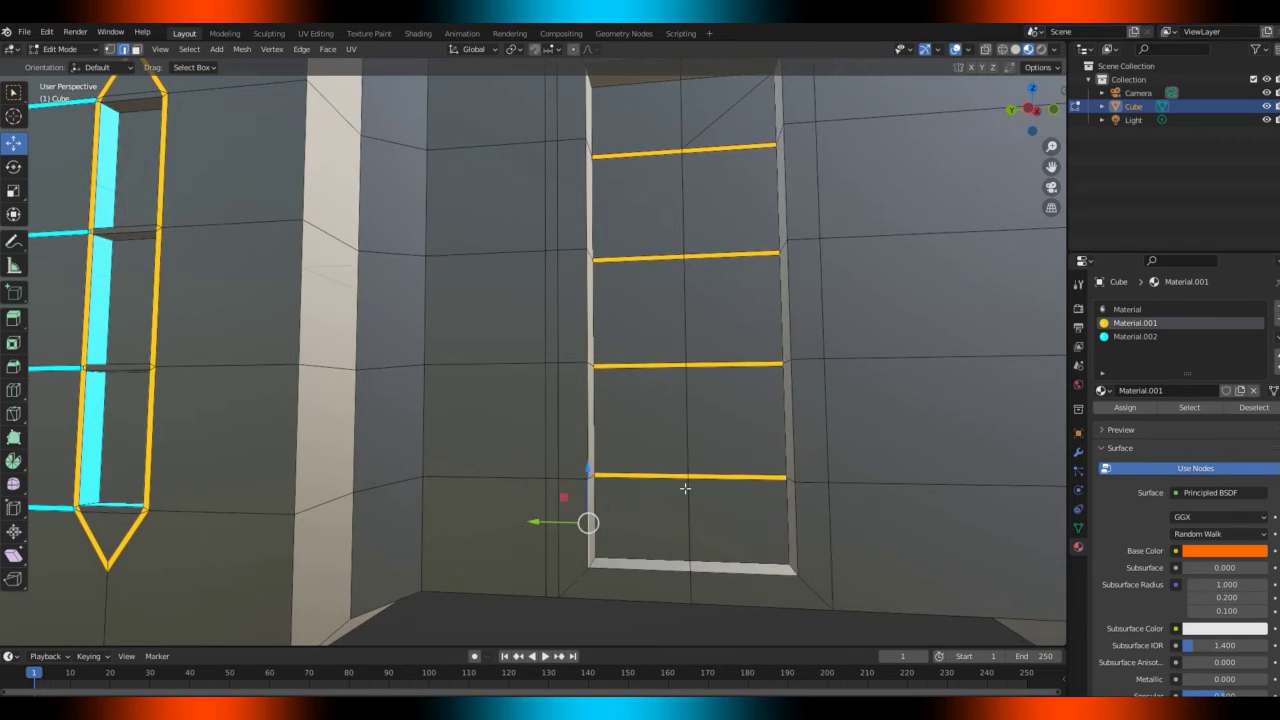
key("k")
key("k")
left_click(689, 479)
left_click(596, 554)
key("Return")
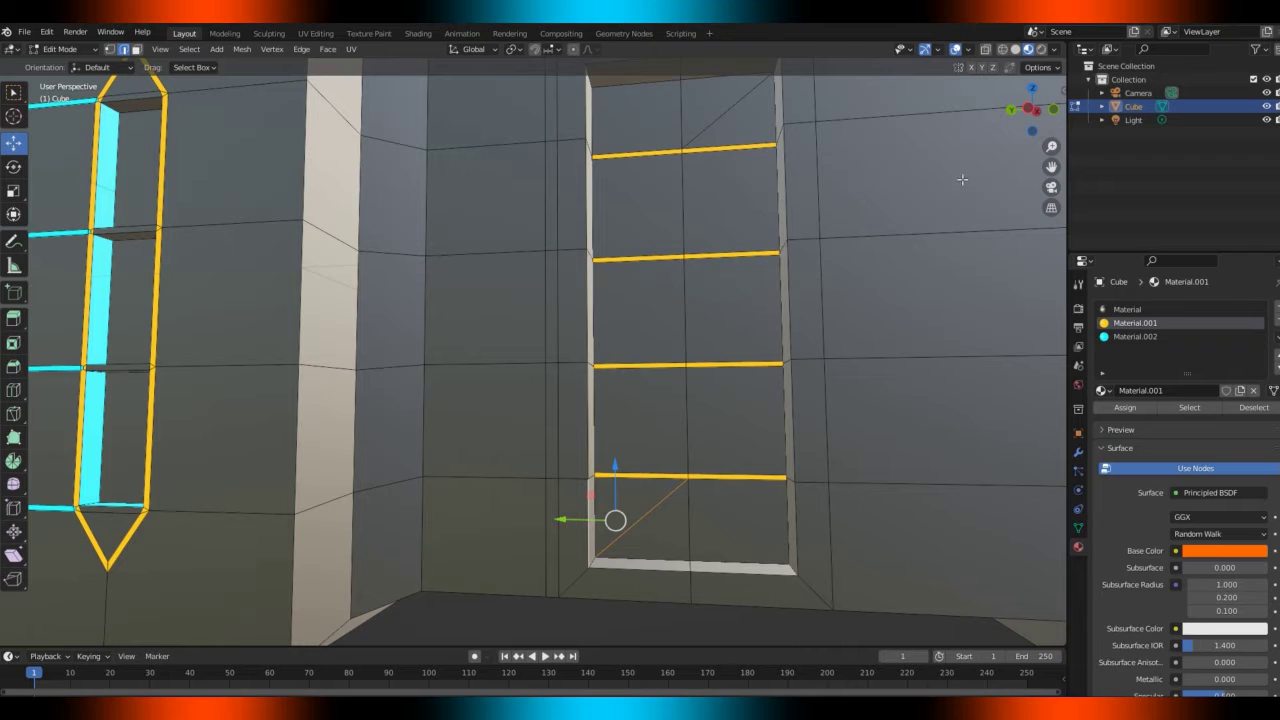
Bevel the panel's two diagonals and connecting centre edges by about 0.007 m and assign the cyan Material.002 to the resulting strip
left_click(684, 149)
key("Return")
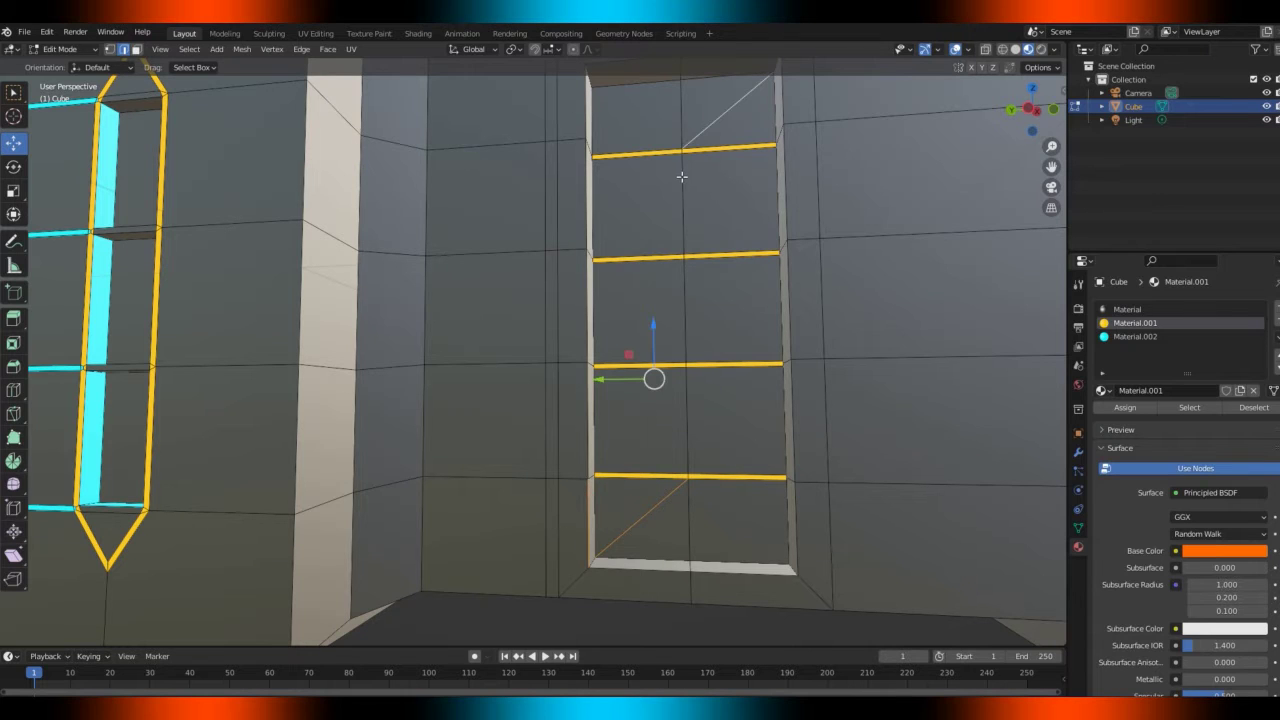
left_click(681, 177, "shift")
left_click(684, 300, "shift")
left_click(688, 391, "shift")
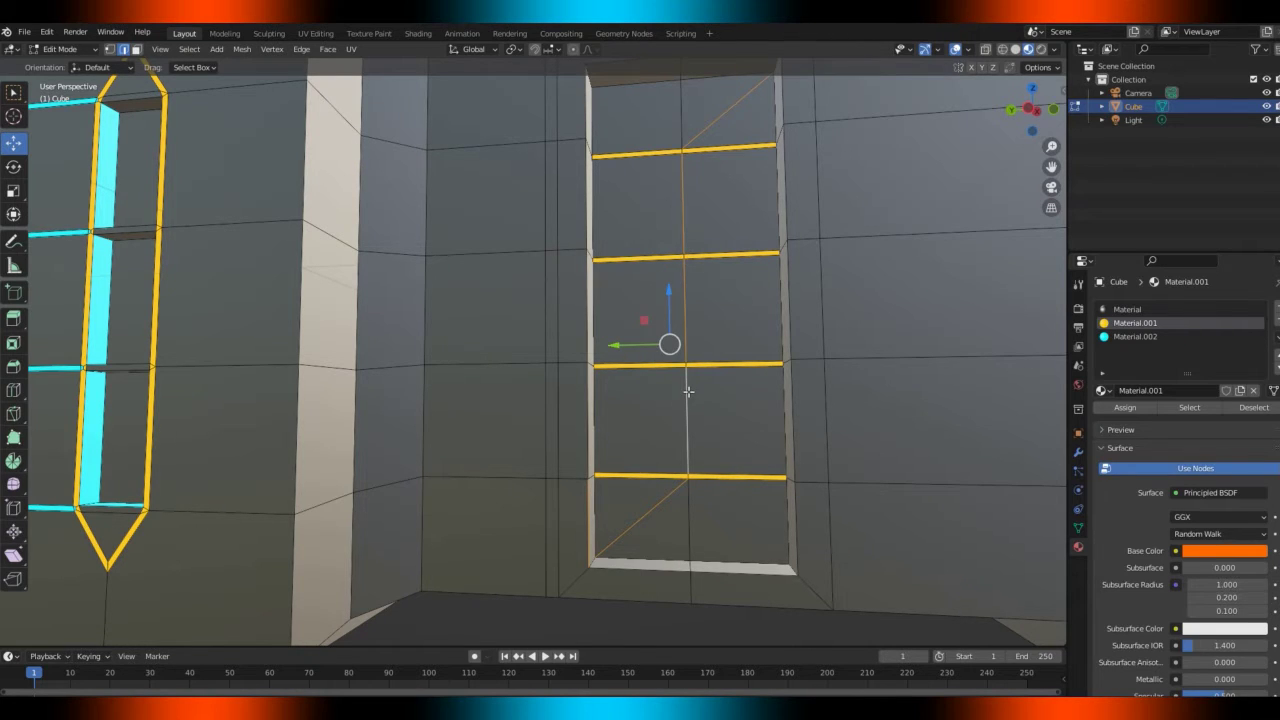
key("s")
key("x")
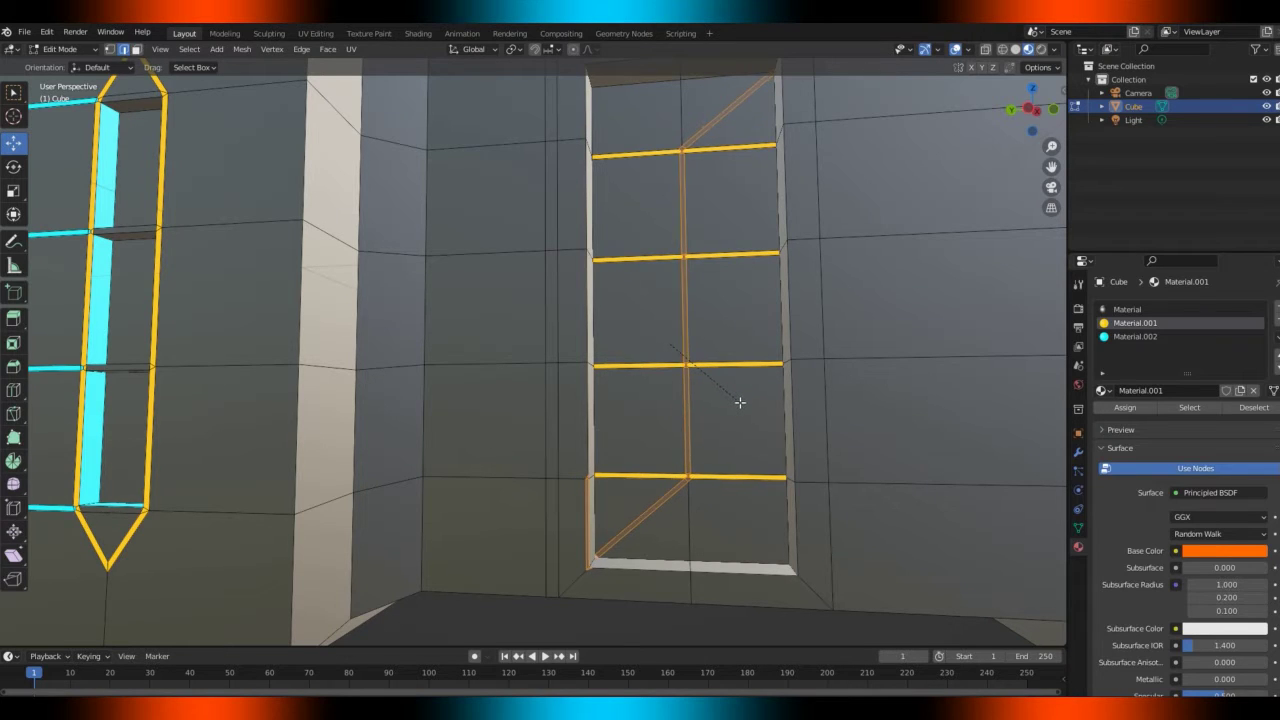
left_click(740, 402)
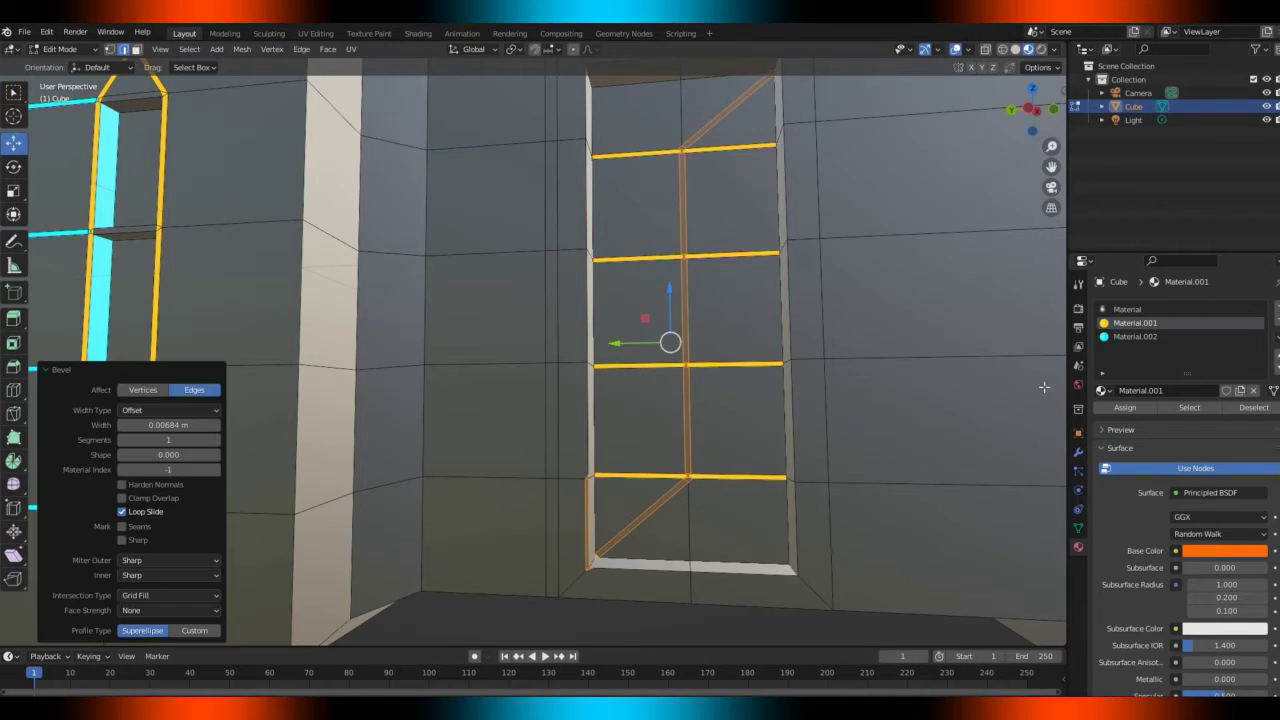
left_click(1140, 337)
left_click(1123, 406)
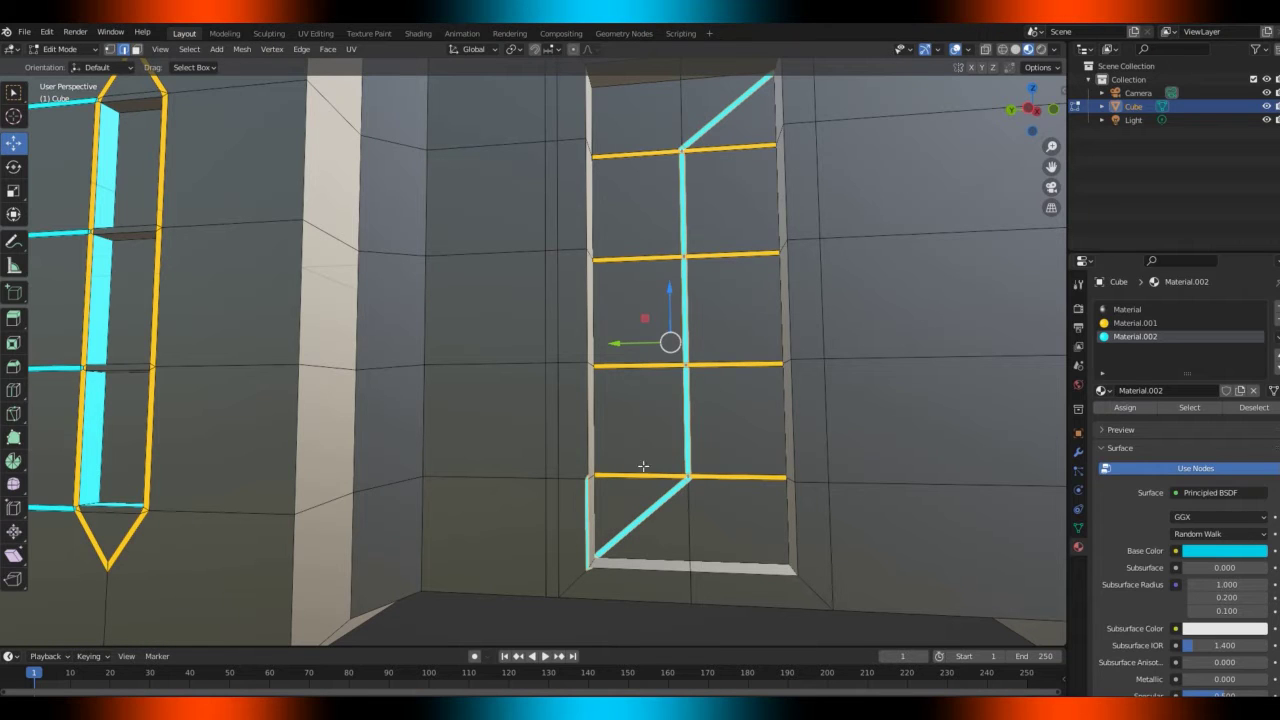
Move the lower outer vertex of the stray cyan sliver beside the panel's lower left corner up about 0.0065 m along Z
left_click(587, 502)
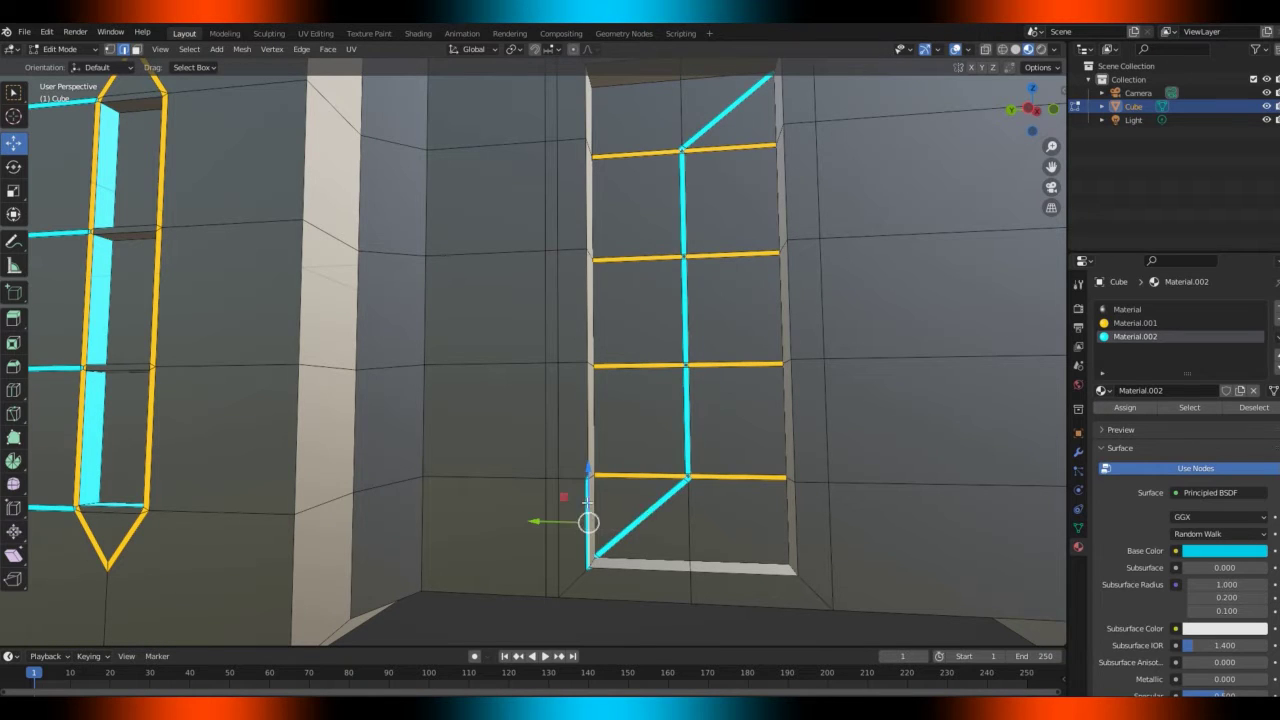
left_click(136, 50)
left_click(586, 497)
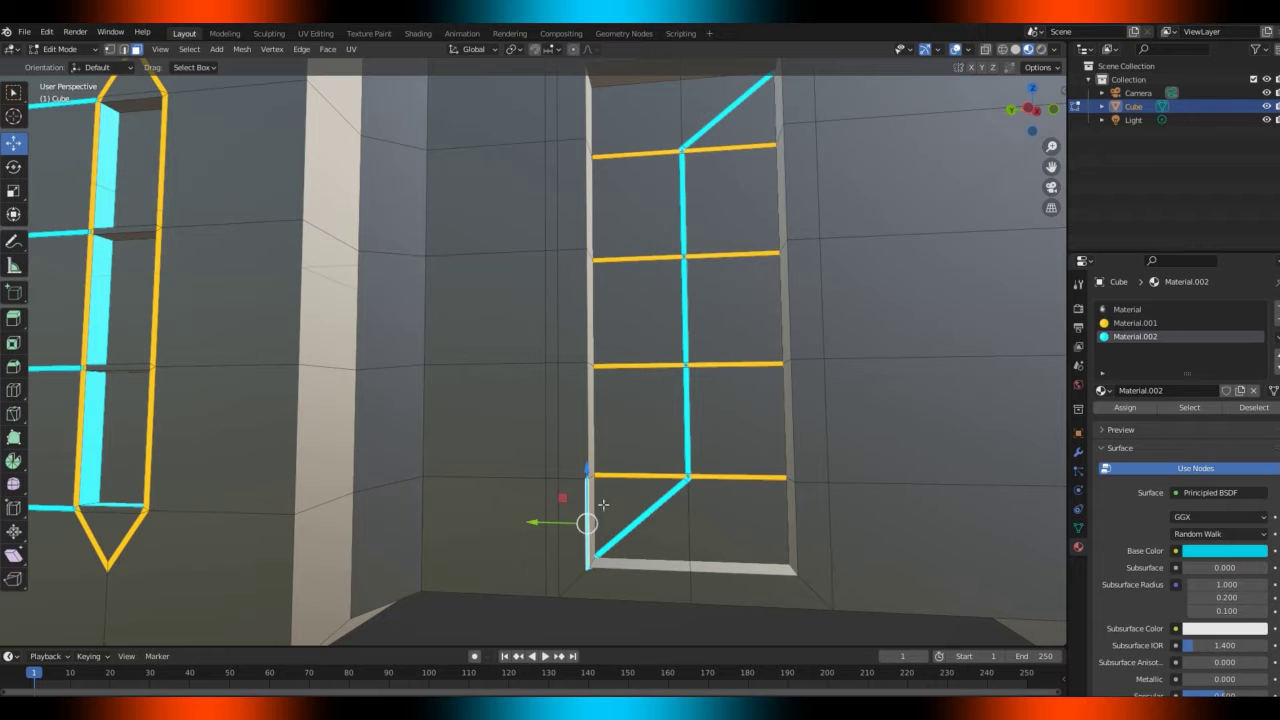
left_click_drag(1020, 108, 1050, 90)
left_click_drag(1051, 167, 700, 115)
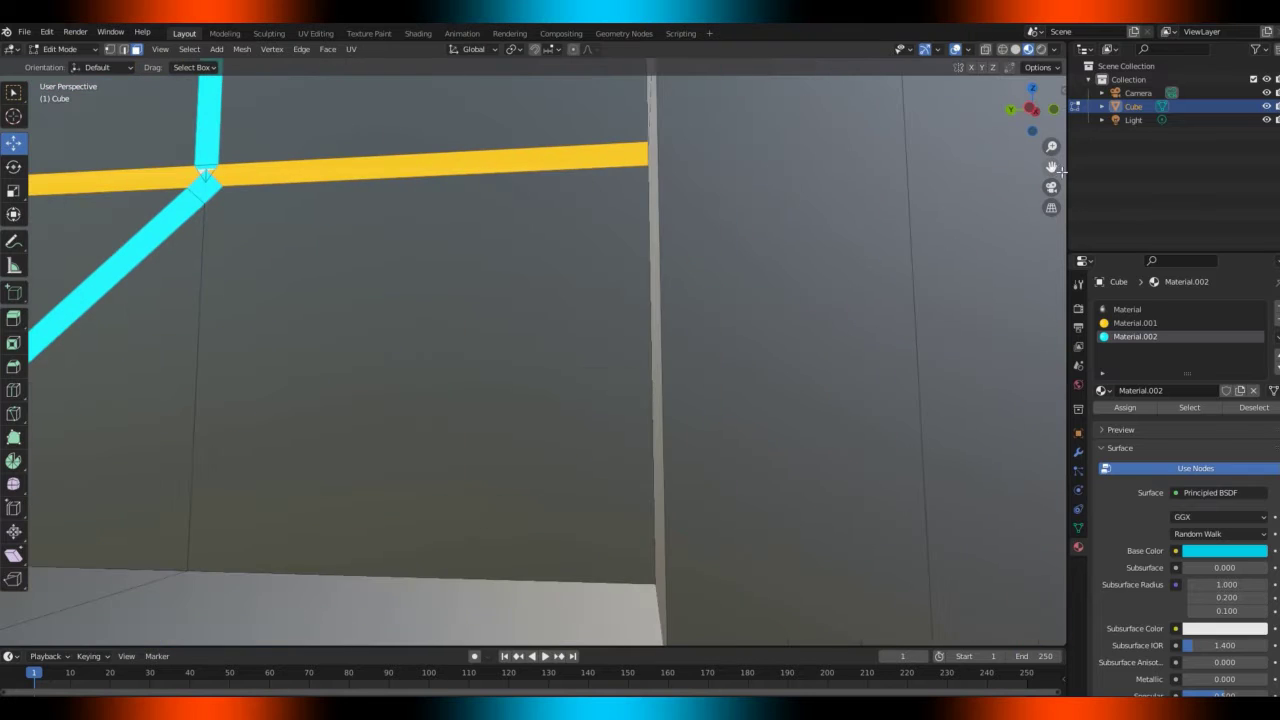
left_click_drag(438, 317, 1051, 167)
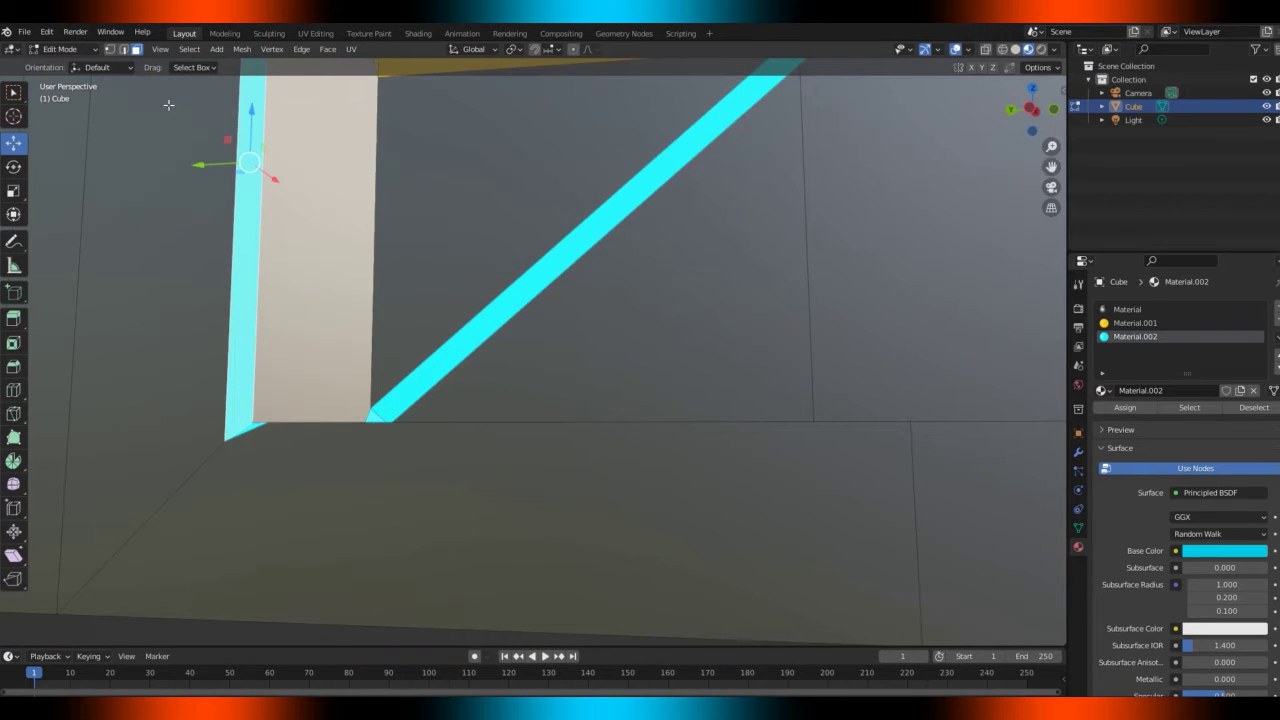
left_click(109, 50)
left_click(109, 50)
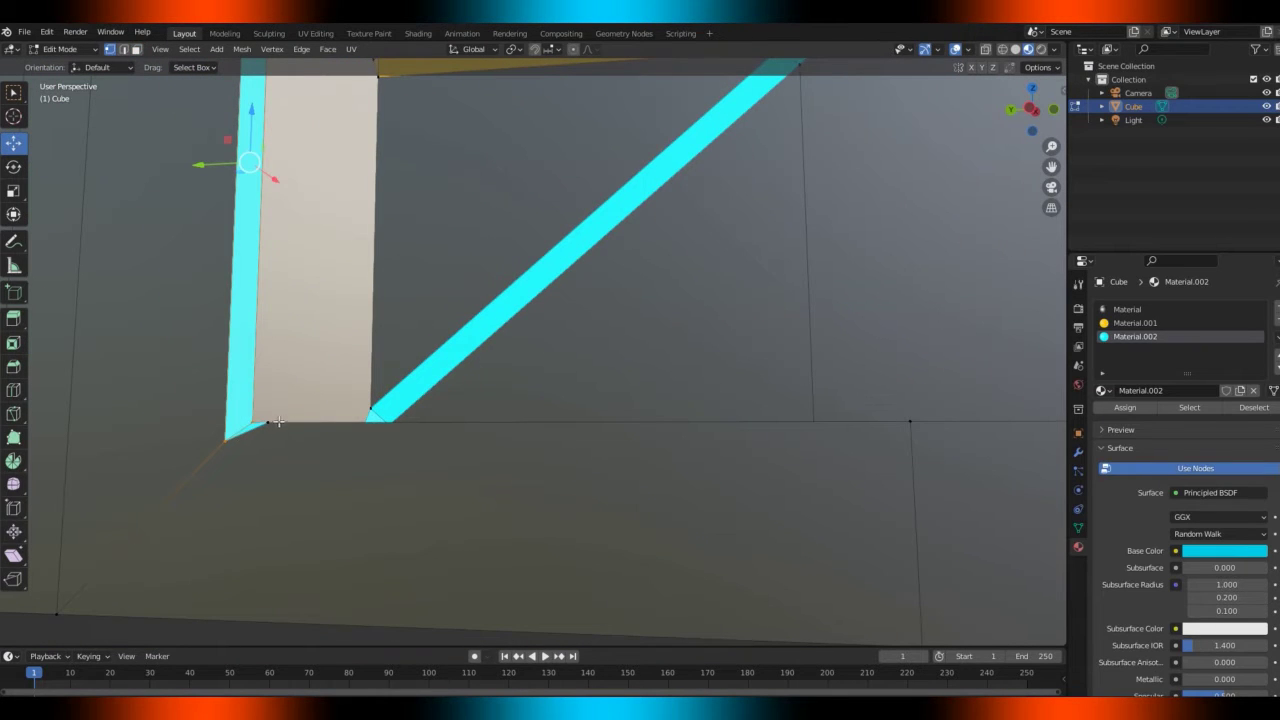
left_click(224, 437)
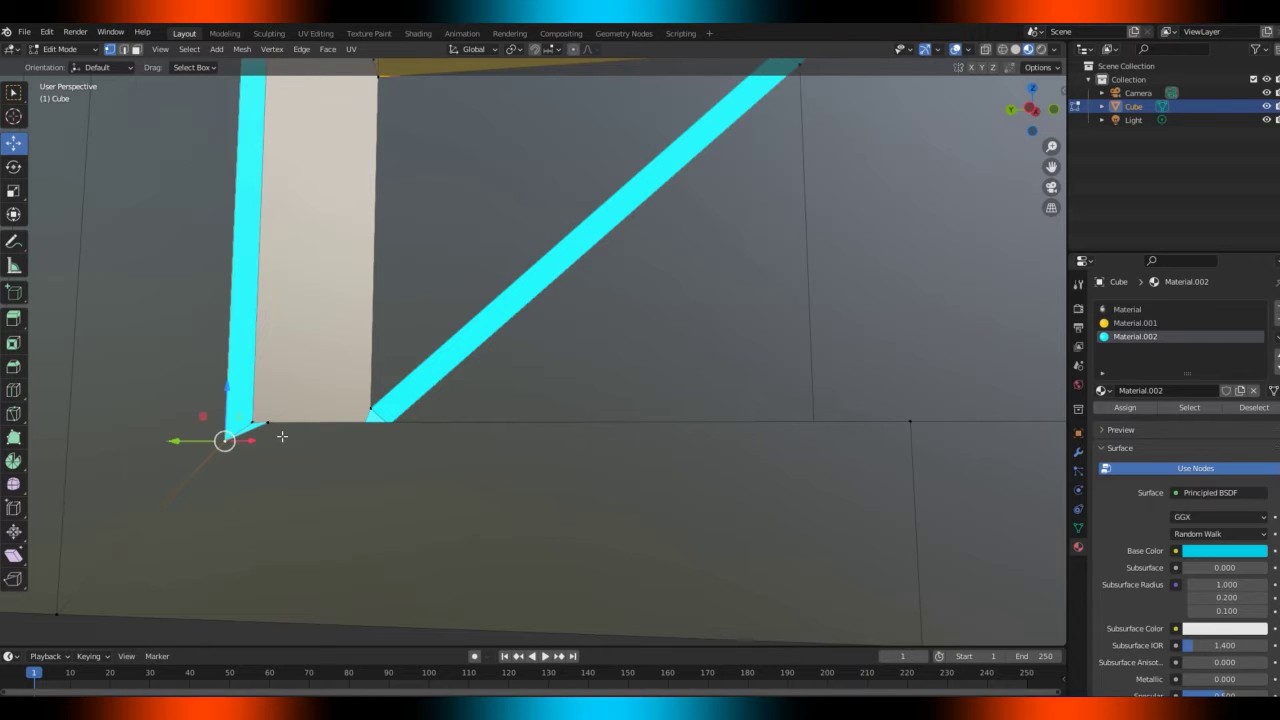
key("g")
key("z")
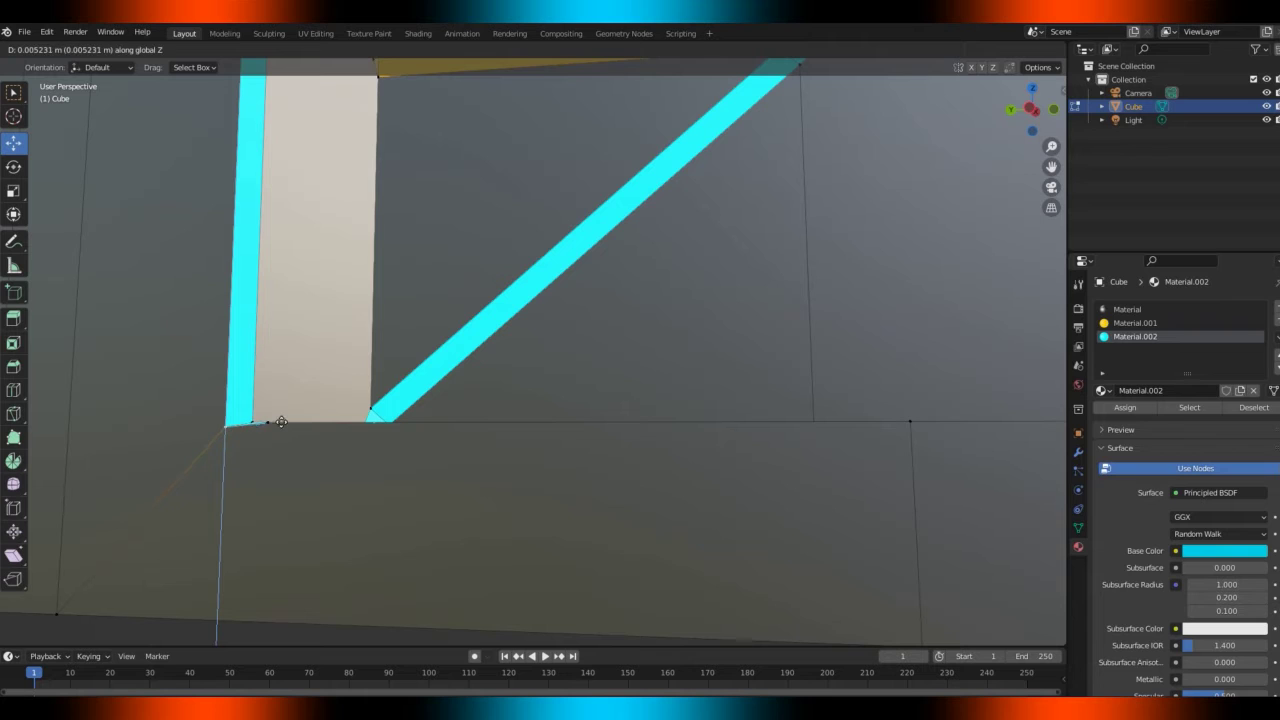
left_click(281, 421)
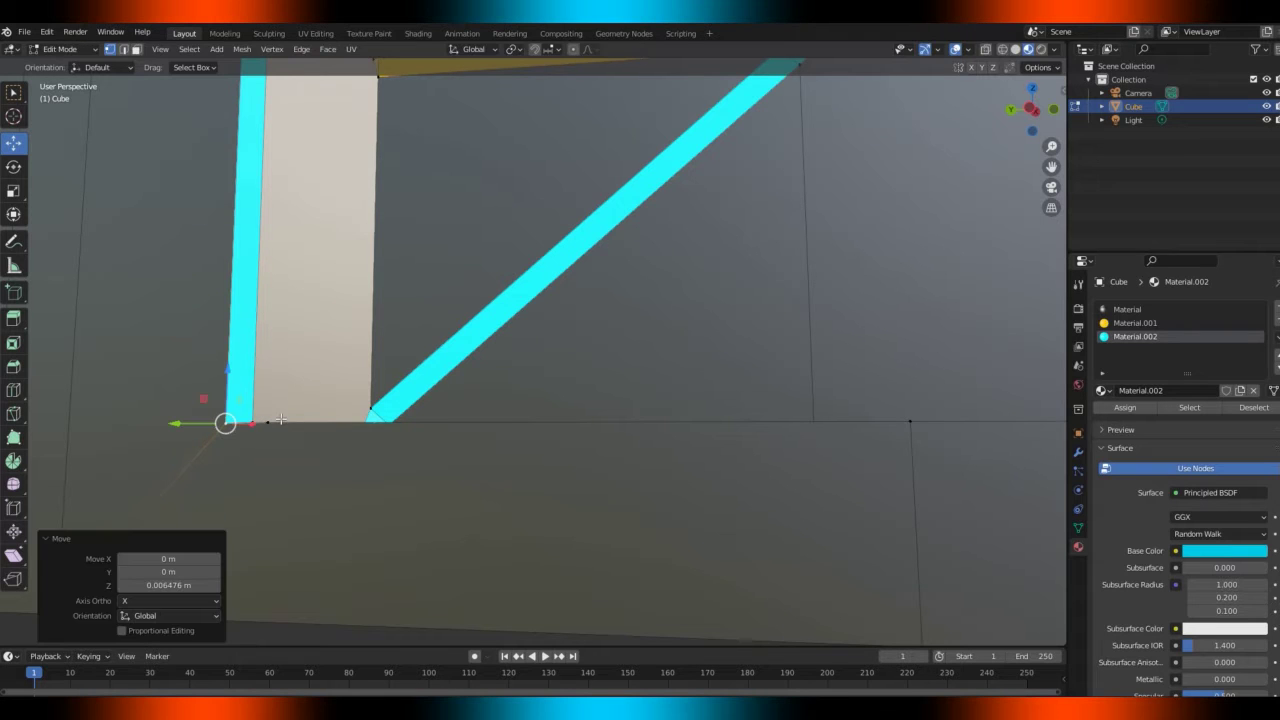
Move the same lower vertex about -0.0112 m along Y onto the edge of the recess
key("g")
key("y")
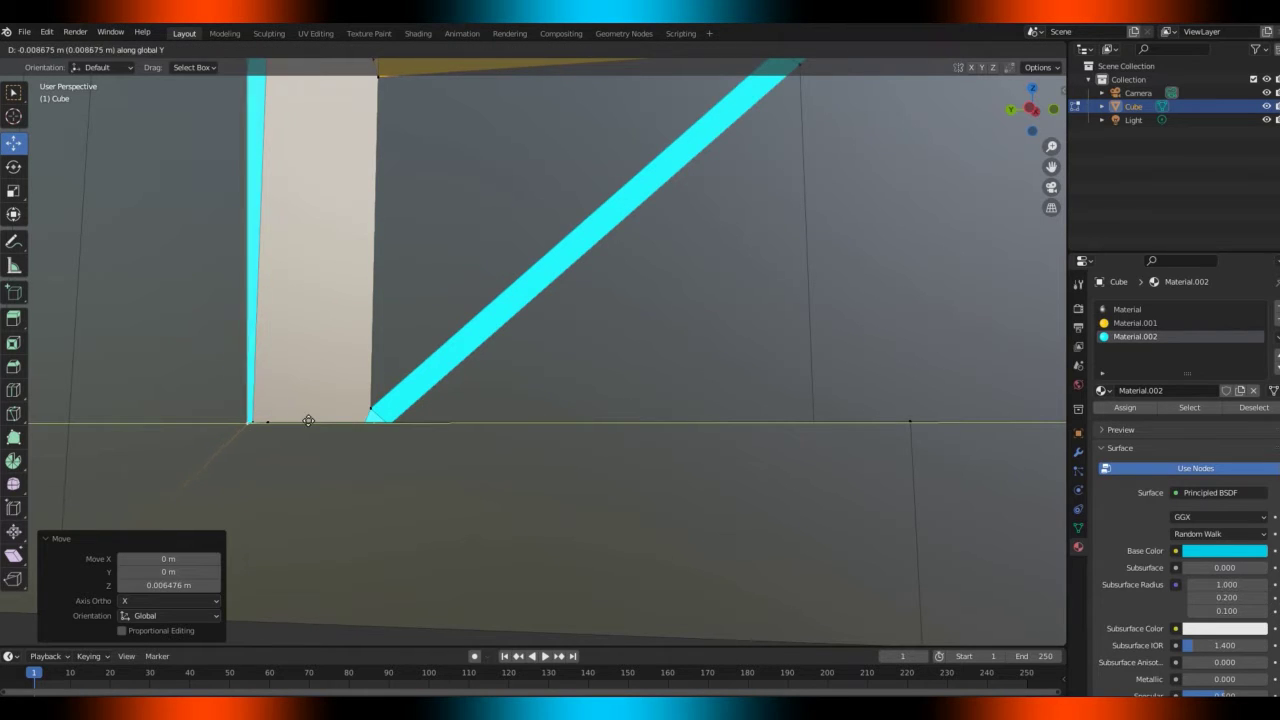
left_click(309, 420)
Move the sliver's upper outer vertex along Y to the recess edge and about -0.0068 m along X
left_click_drag(1051, 166, 1240, 506)
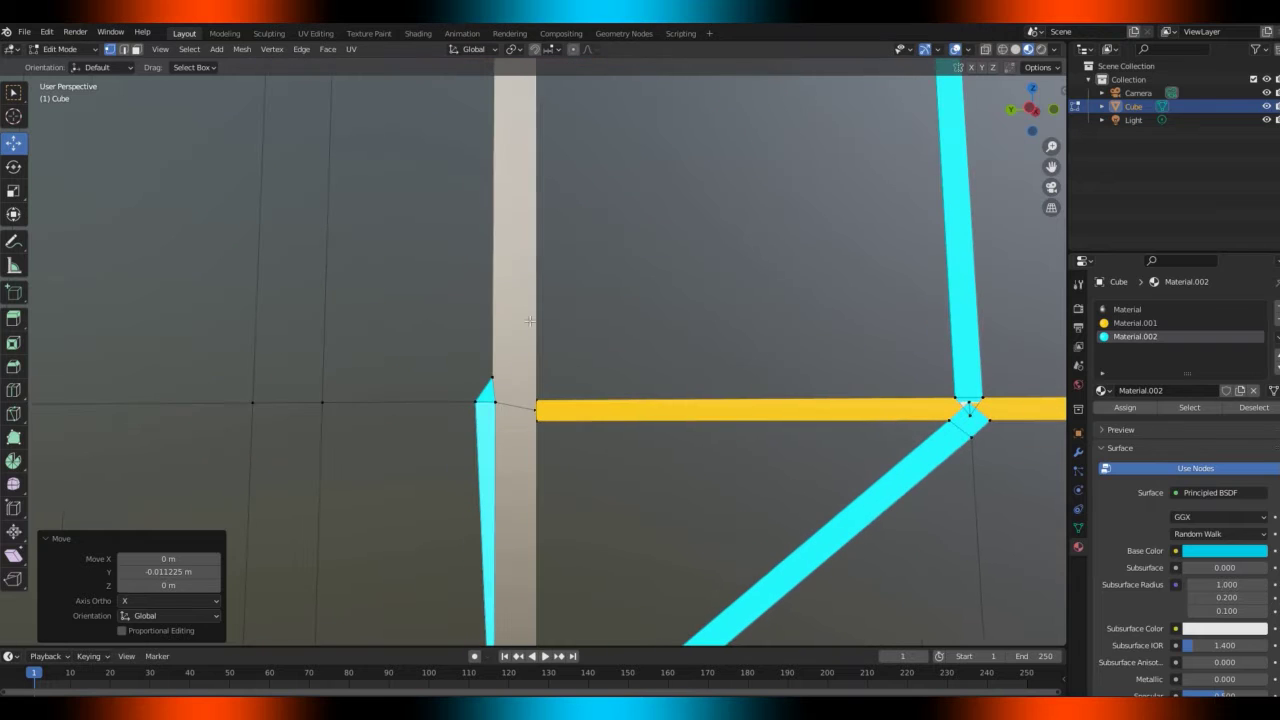
left_click(478, 402)
key("g")
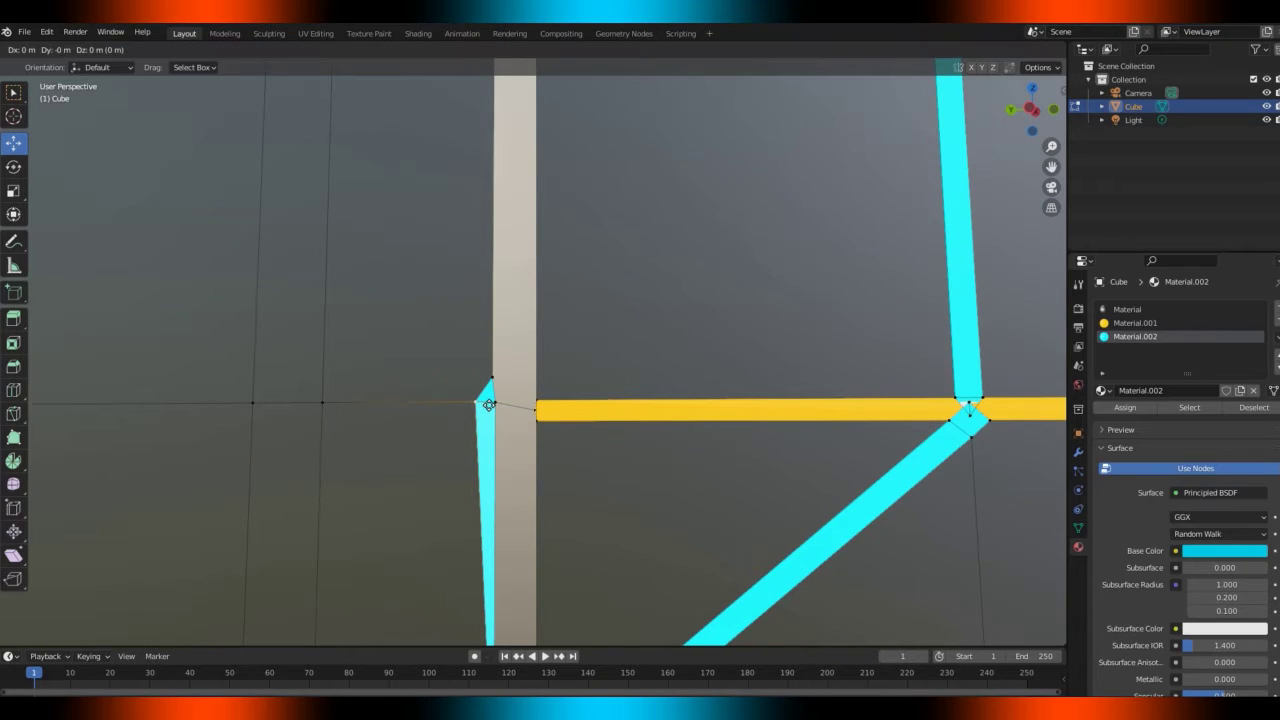
key("y")
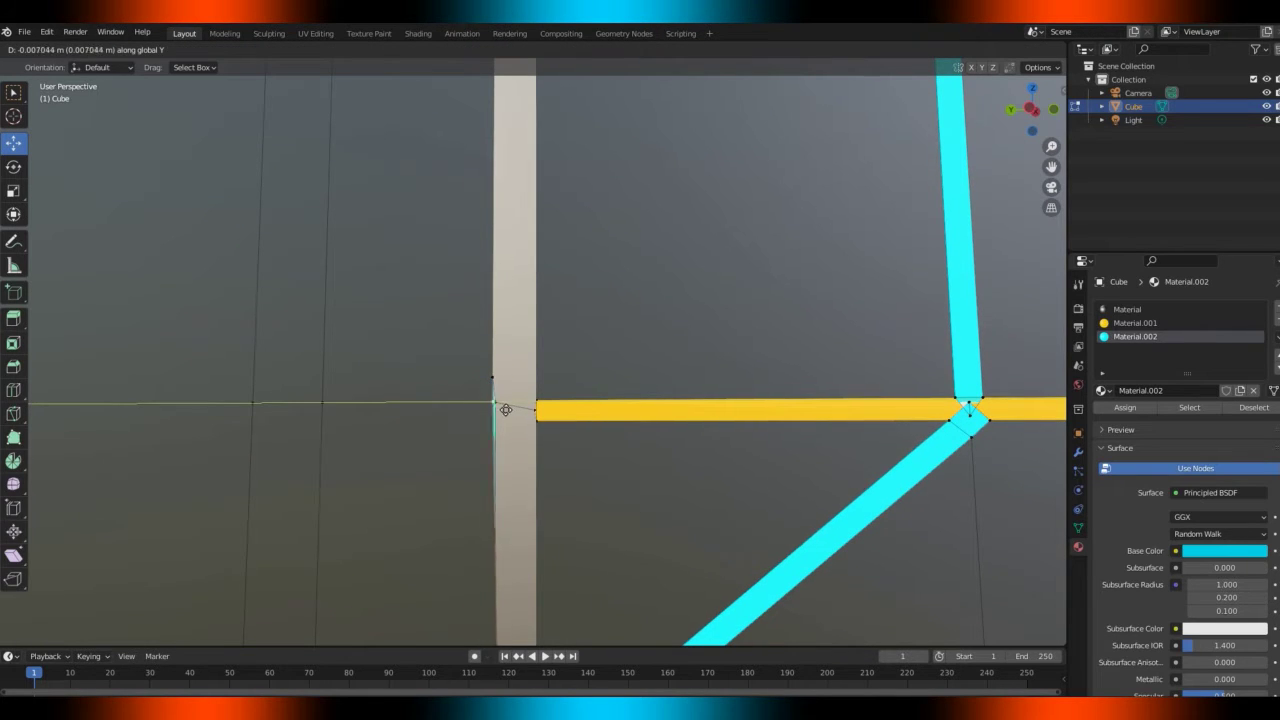
left_click(498, 405)
left_click(495, 403)
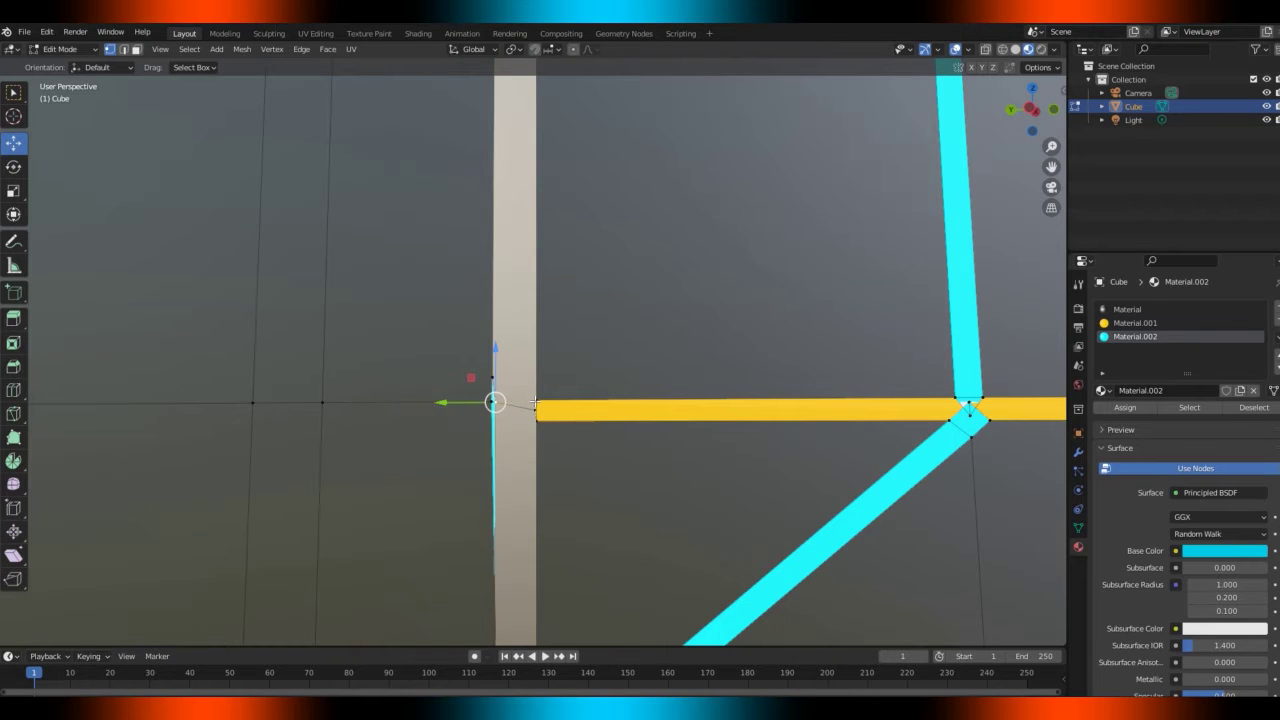
key("g")
key("x")
left_click(491, 402)
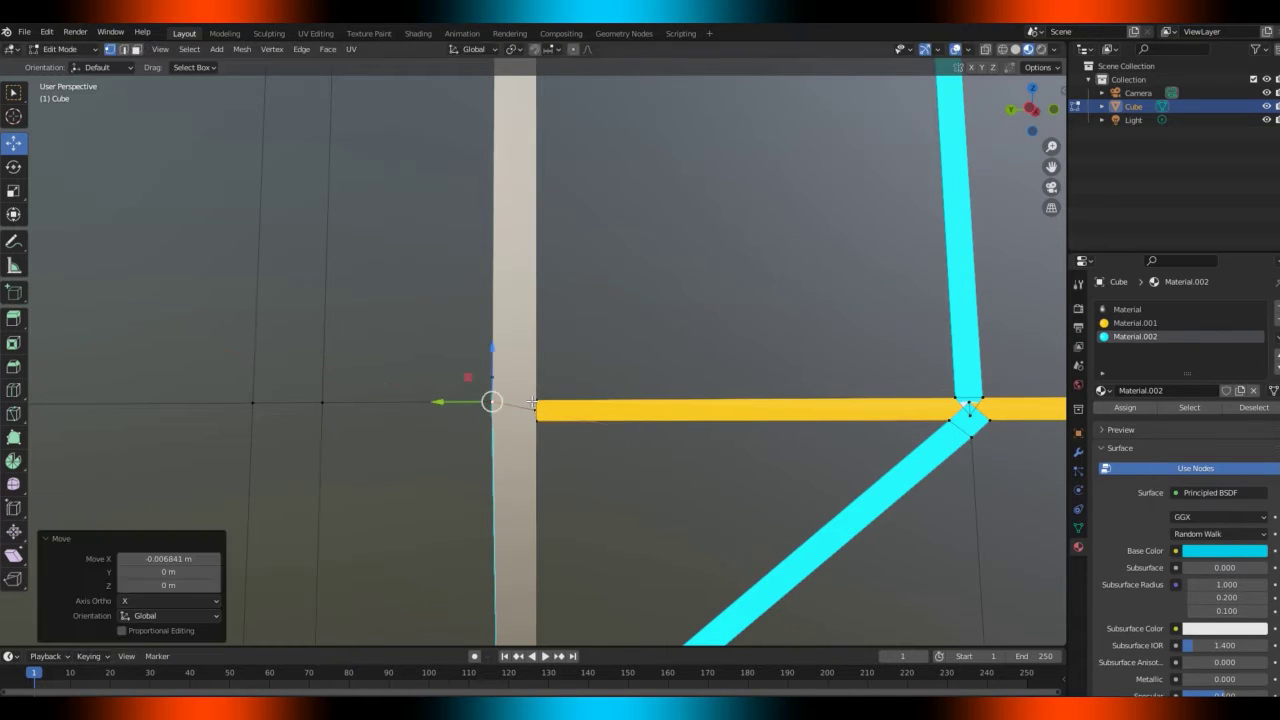
Assign the base grey Material to the remaining thin cyan sliver face beside the recess
left_click(136, 49)
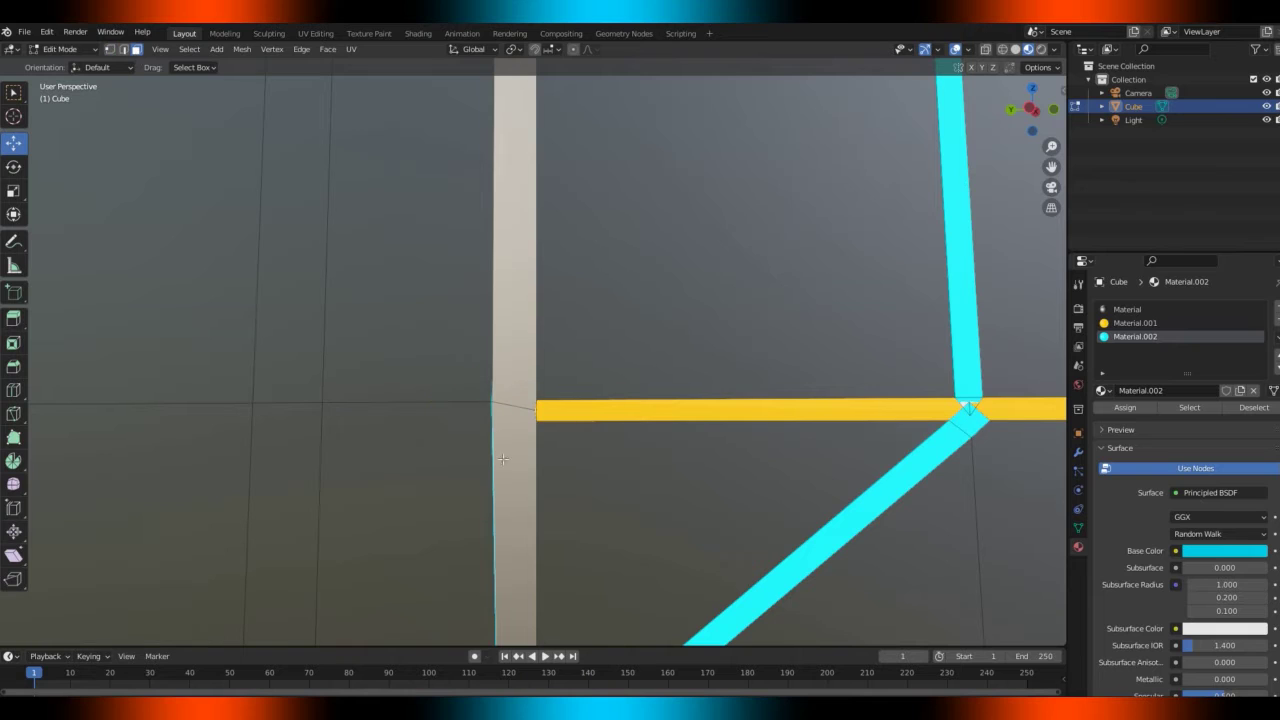
left_click(491, 461)
left_click(1126, 309)
left_click(1125, 407)
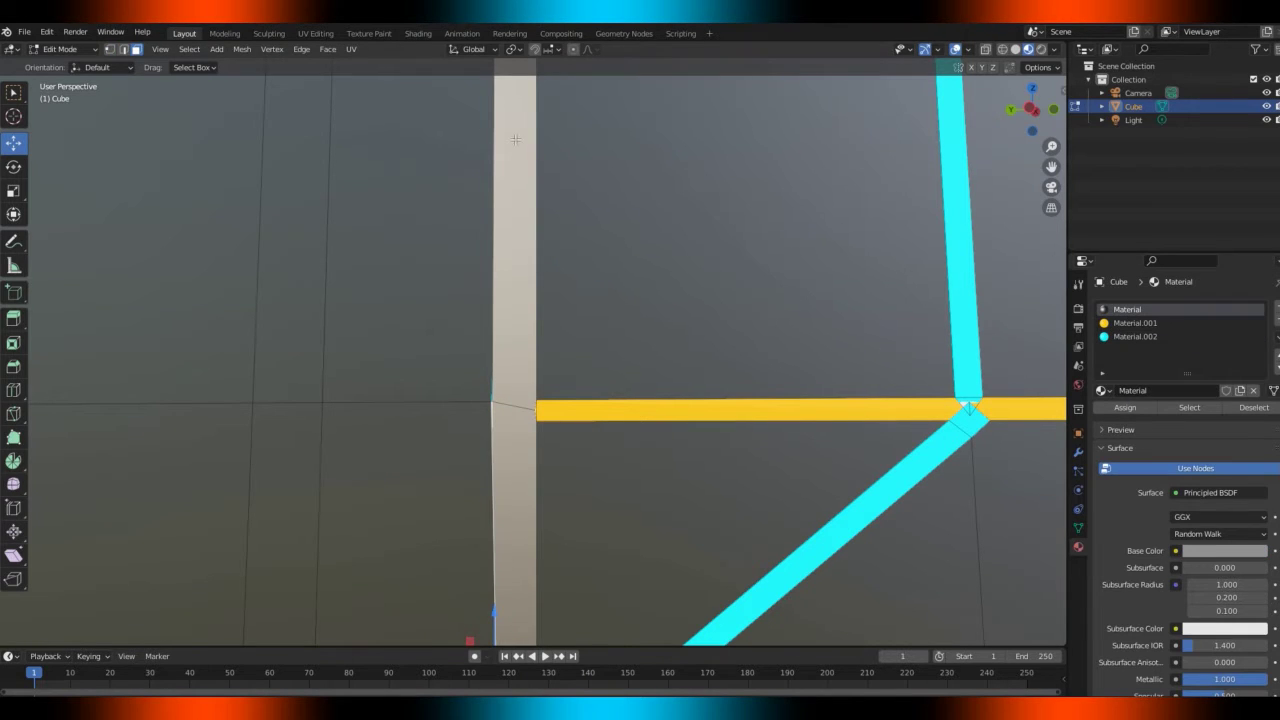
Select the recess's lower left, bottom, top and all right inner side faces and assign the cyan Material.002
left_click(515, 139)
left_click(516, 470, "shift")
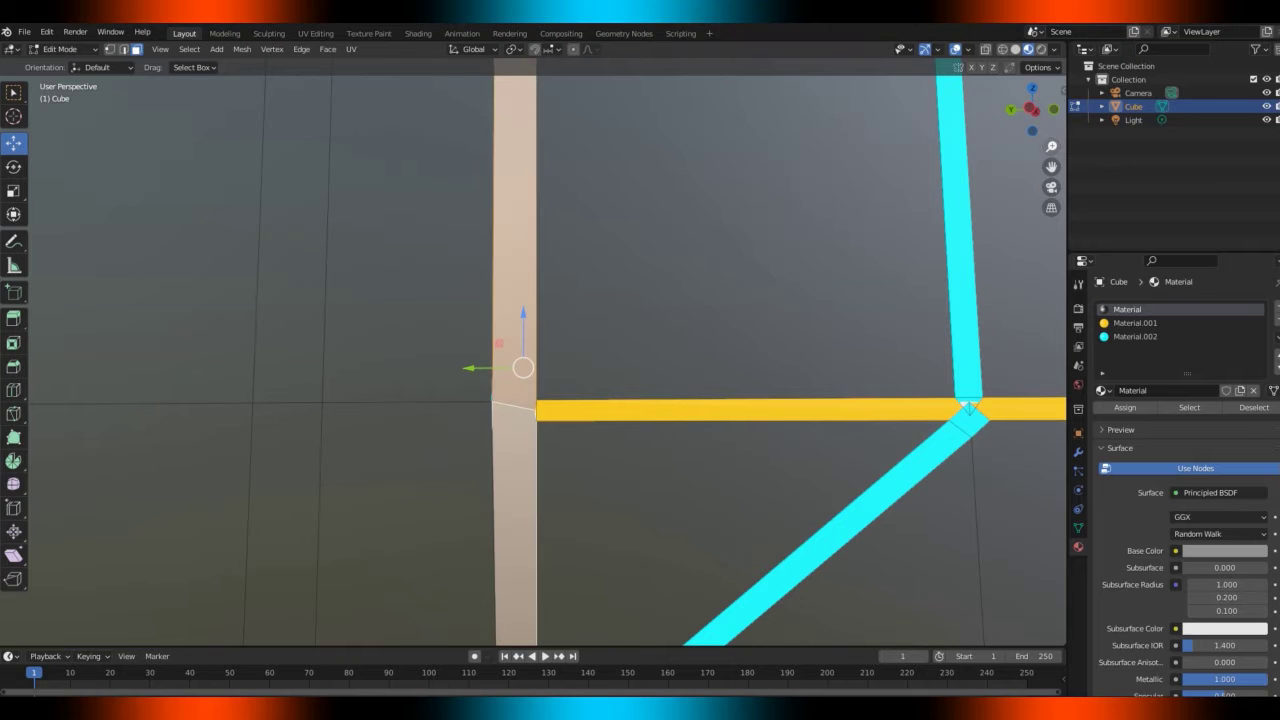
left_click_drag(1051, 146, 1038, 97)
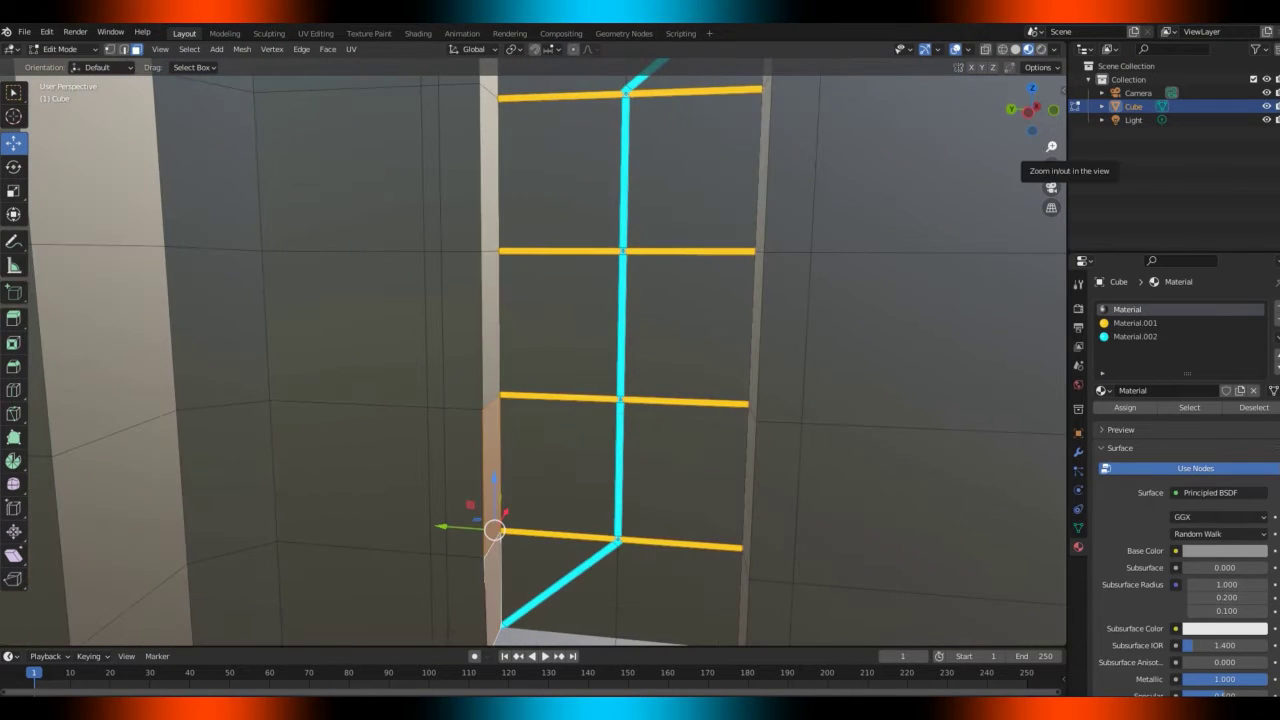
left_click_drag(1051, 146, 1004, 255)
left_click(552, 512, "shift")
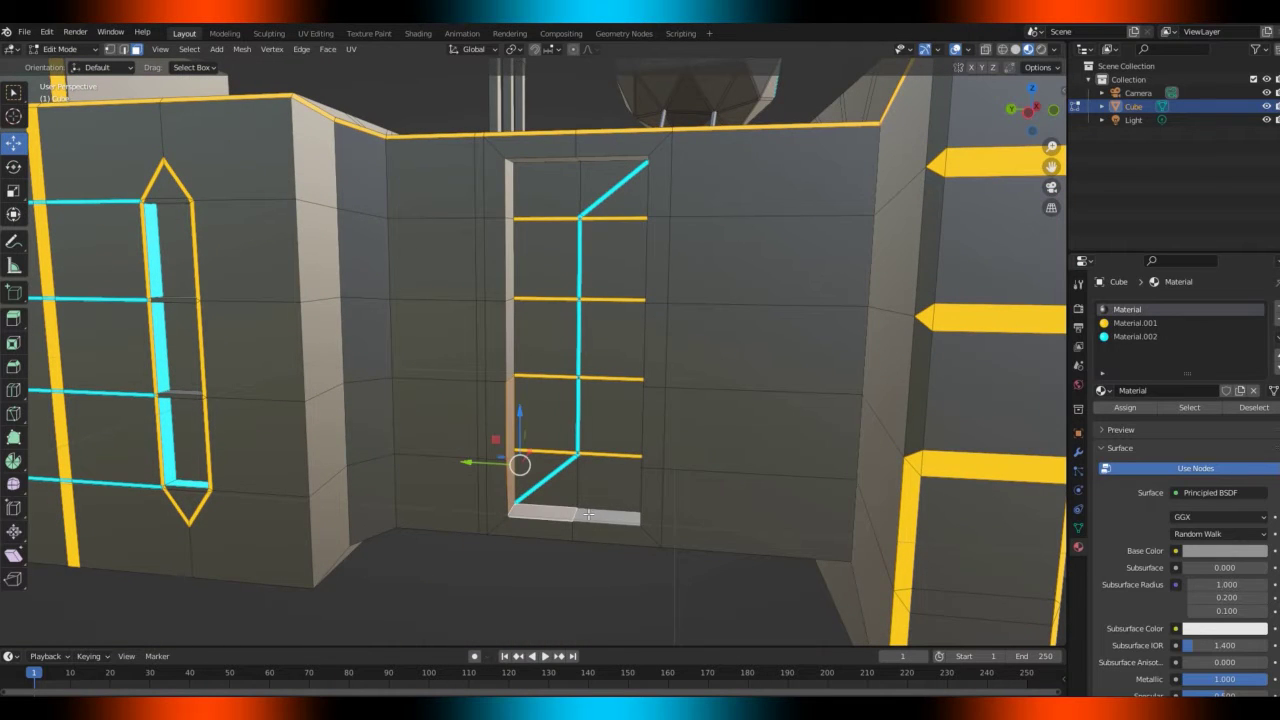
left_click(598, 516, "shift")
left_click(549, 158, "shift")
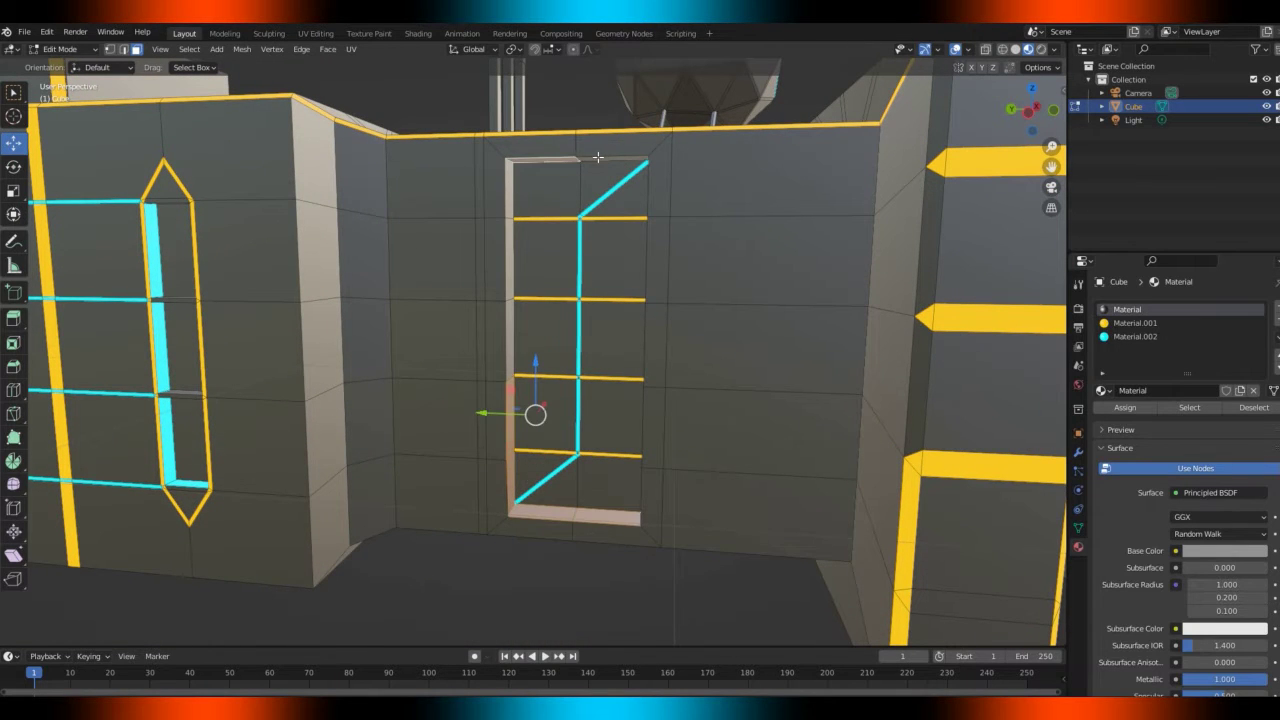
left_click(598, 157, "shift")
left_click_drag(1016, 94, 1076, 98)
left_click(776, 192, "shift")
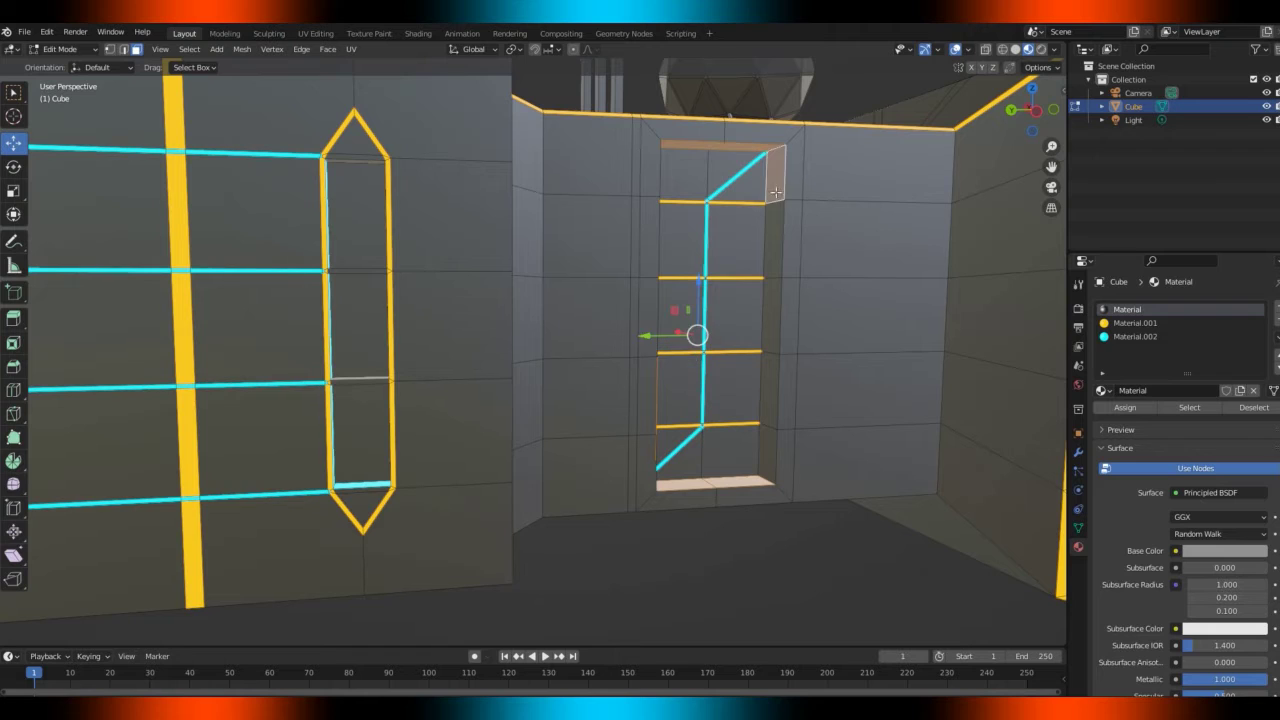
left_click(774, 222, "shift")
left_click(767, 300, "shift")
left_click(768, 380, "shift")
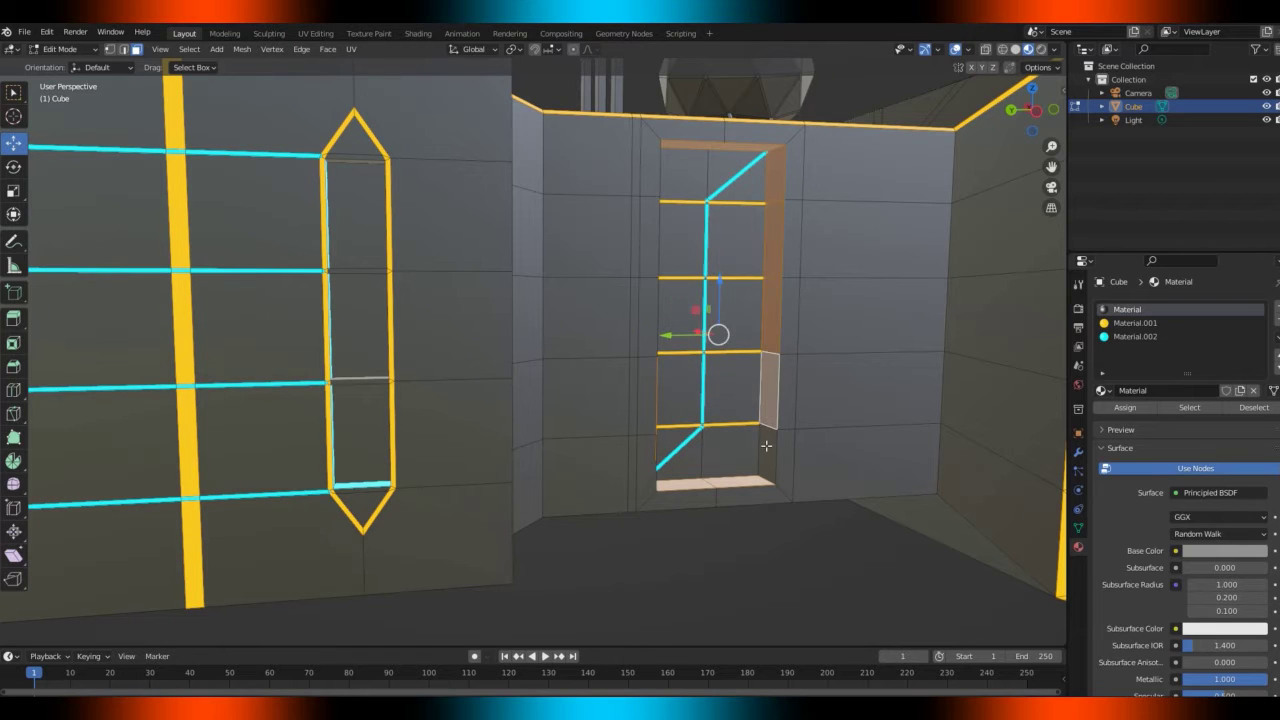
left_click(766, 445, "shift")
left_click(1124, 337)
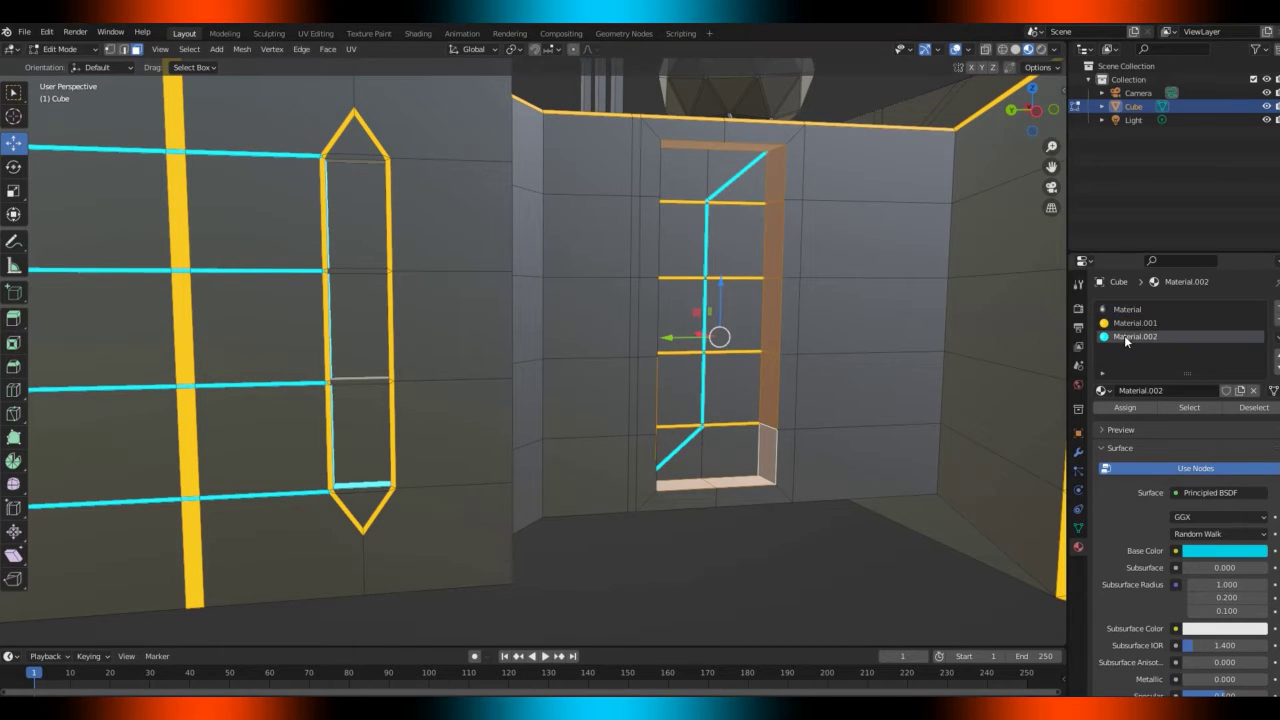
left_click(1132, 405)
Try to inset, and then to extrude and scale, the selected inner side faces of the recess, undoing both attempts
key("i")
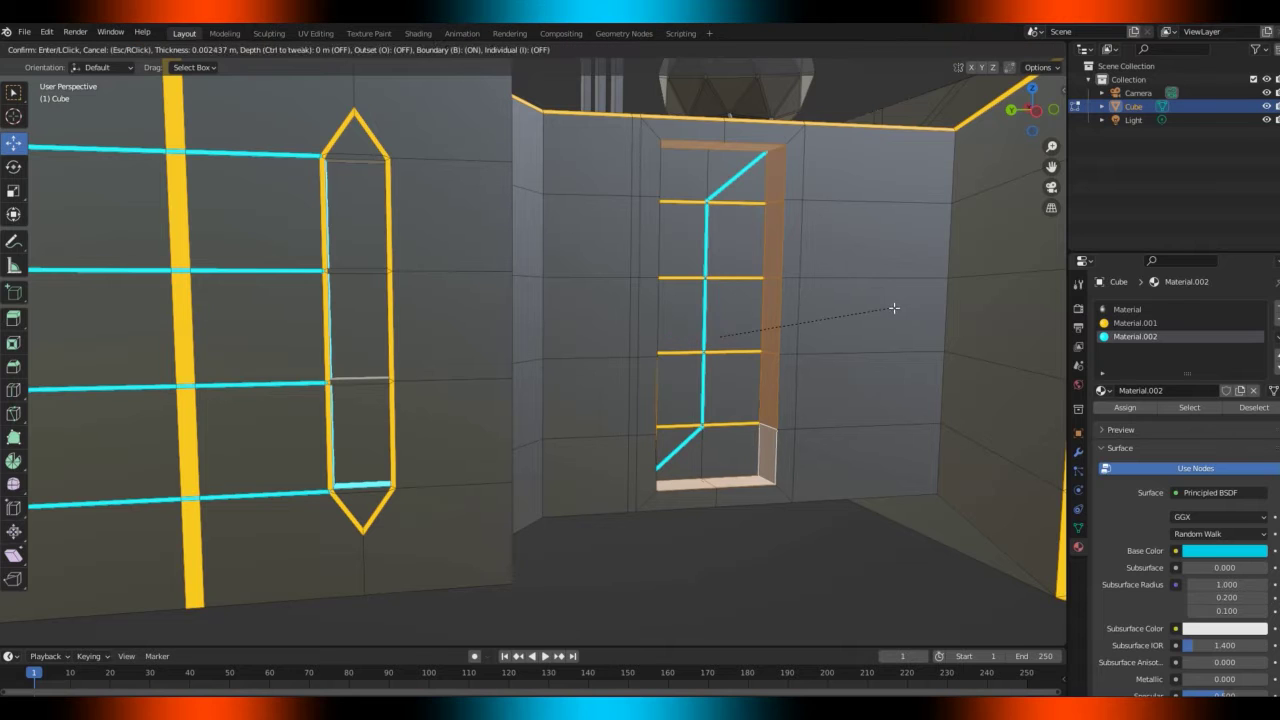
left_click(885, 306)
key("ctrl+z")
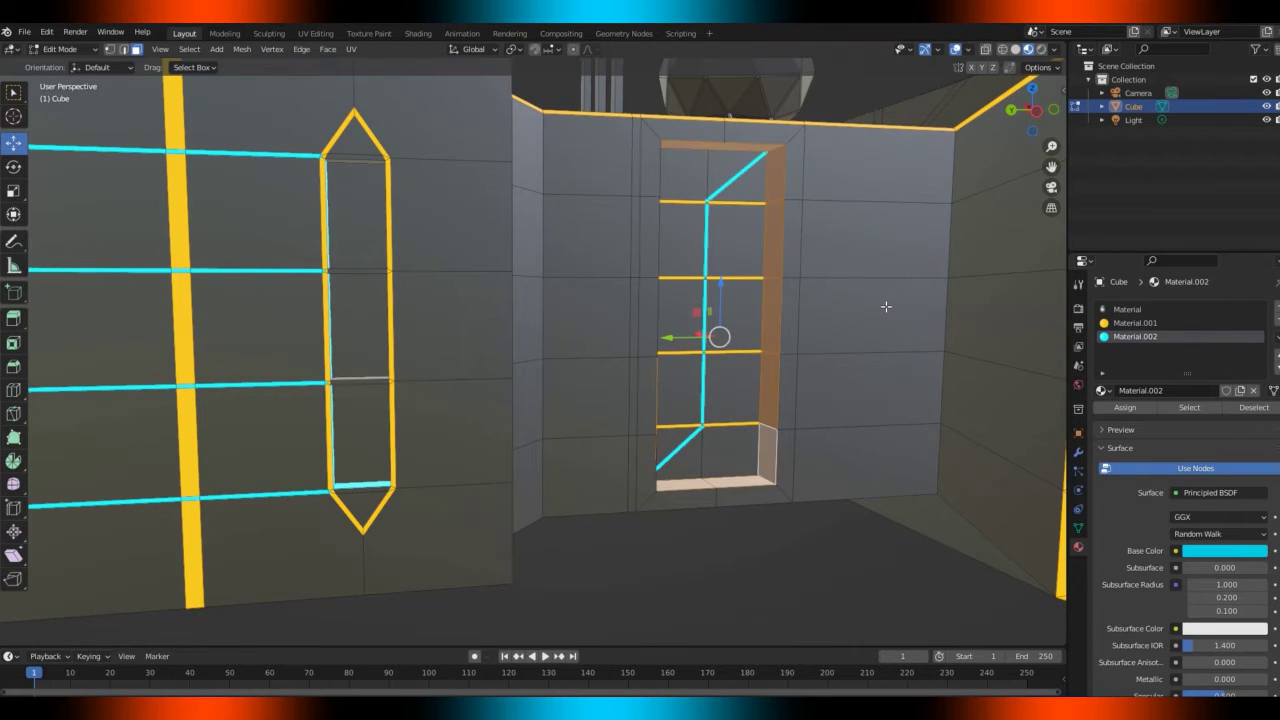
key("e")
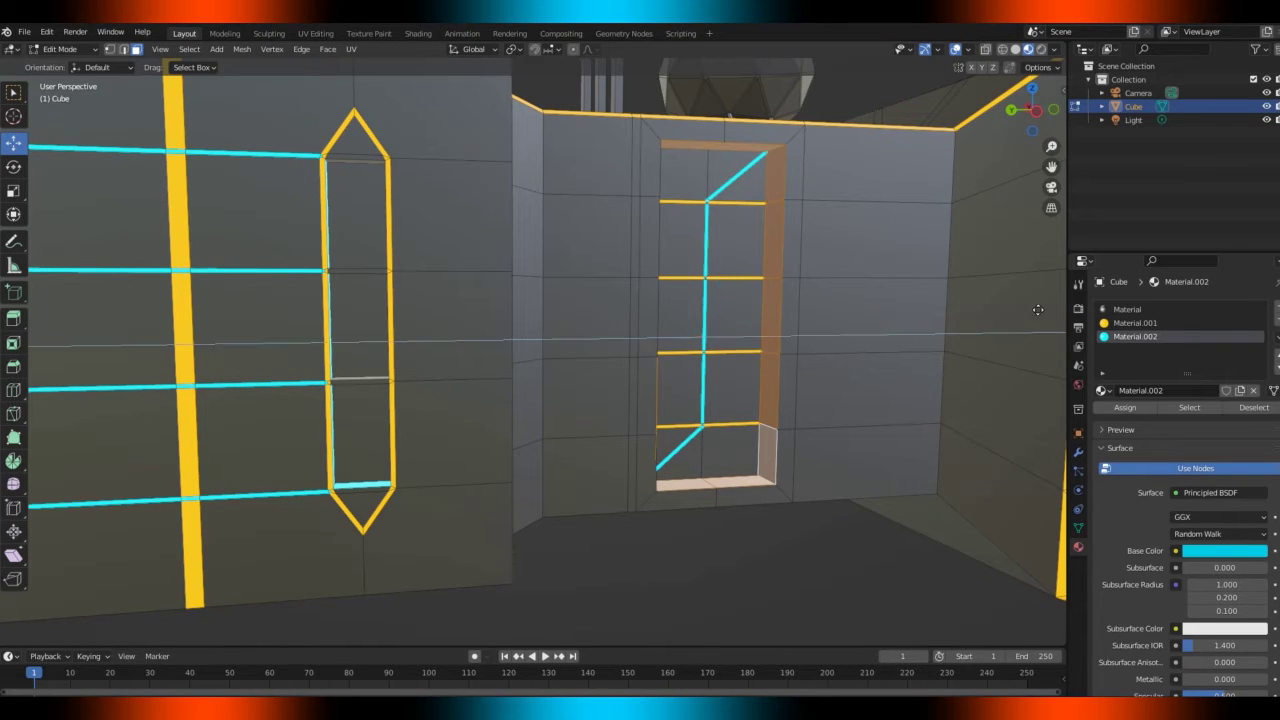
key("s")
left_click(1029, 309)
key("ctrl+z")
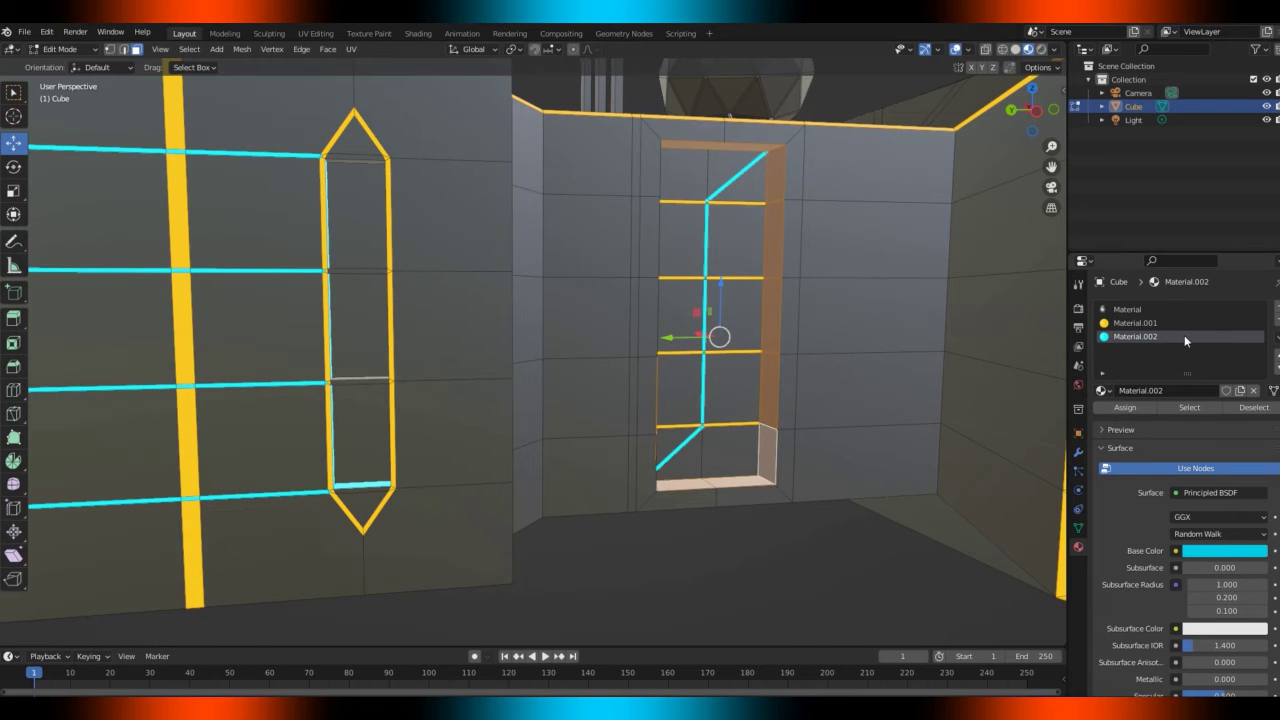
Assign the cyan Material.002 to the selected inner side faces of the recess and return to Object Mode
left_click(1127, 409)
left_click_drag(1034, 118, 1031, 159)
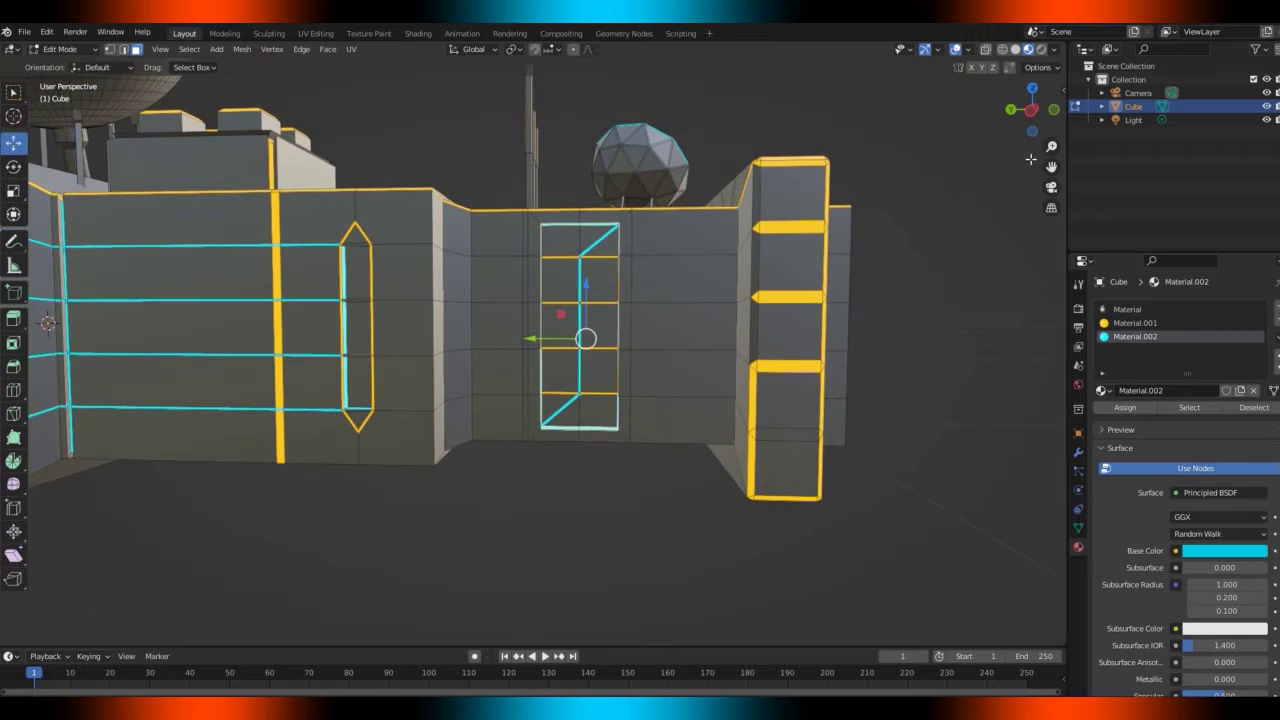
scroll(714, 269, "down", 2)
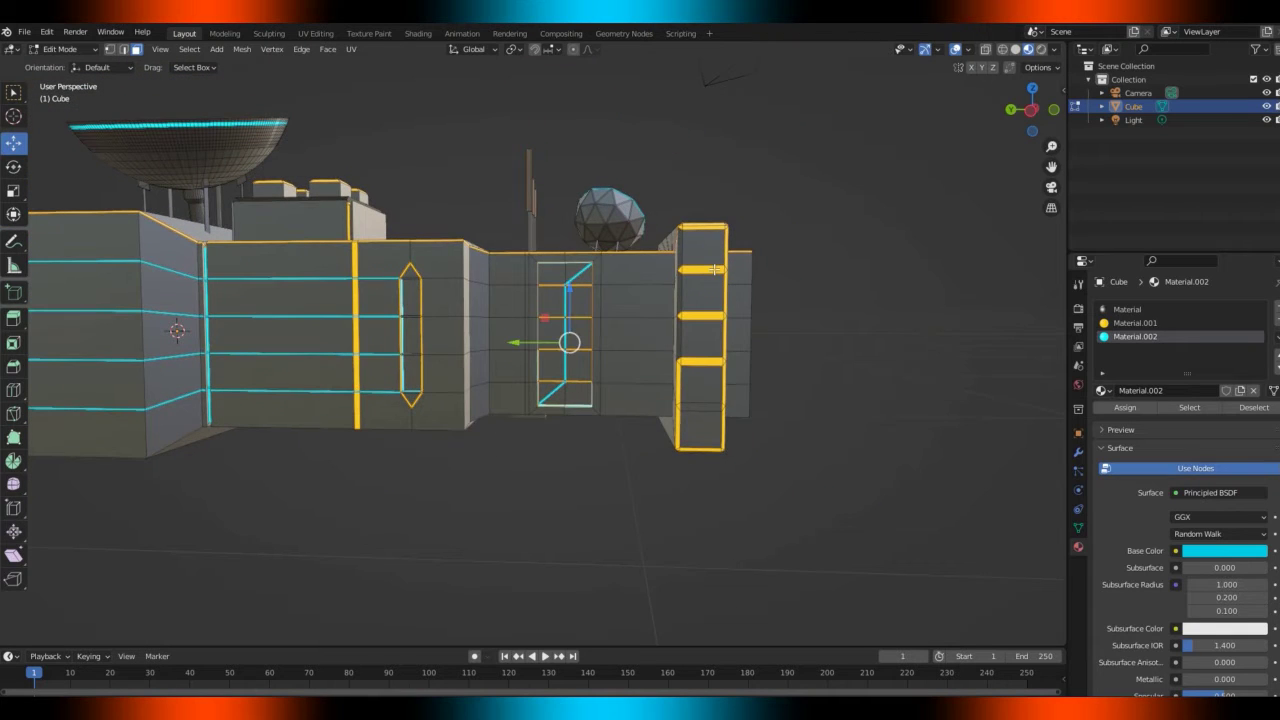
key("Tab")
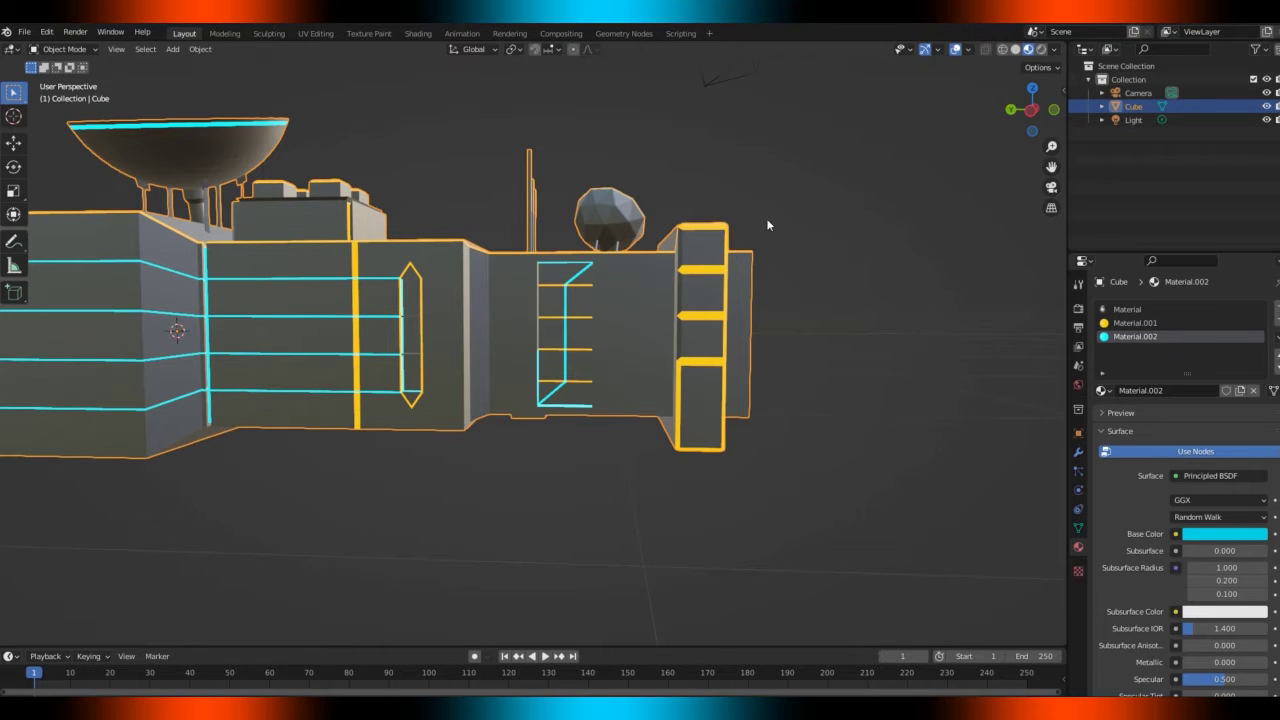
Enter Edit Mode and select the five framed panel faces on the building's end wall
mouse_move(1031, 112)
left_mouse_down()
mouse_move(1049, 205)
mouse_move(1050, 166)
mouse_move(1014, 154)
mouse_move(1020, 118)
mouse_move(1041, 120)
mouse_move(1030, 100)
mouse_move(1036, 114)
left_mouse_up()
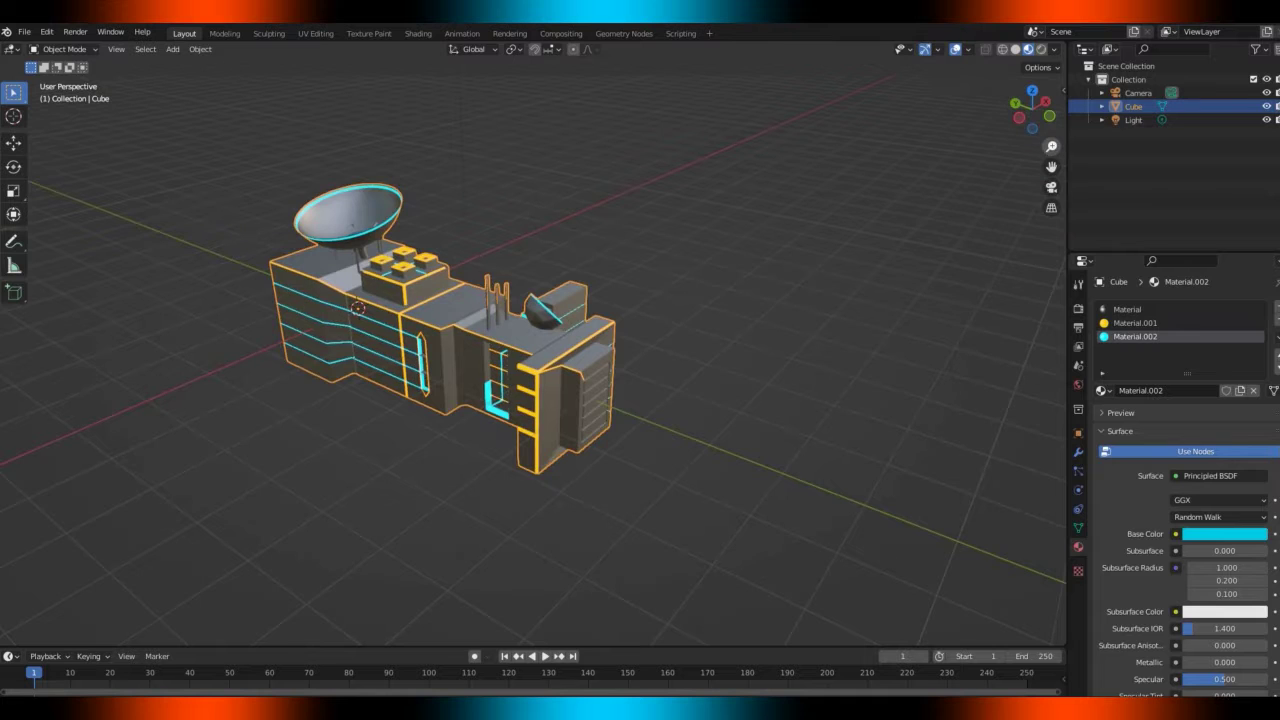
scroll(668, 321, "up", 5)
key("Tab")
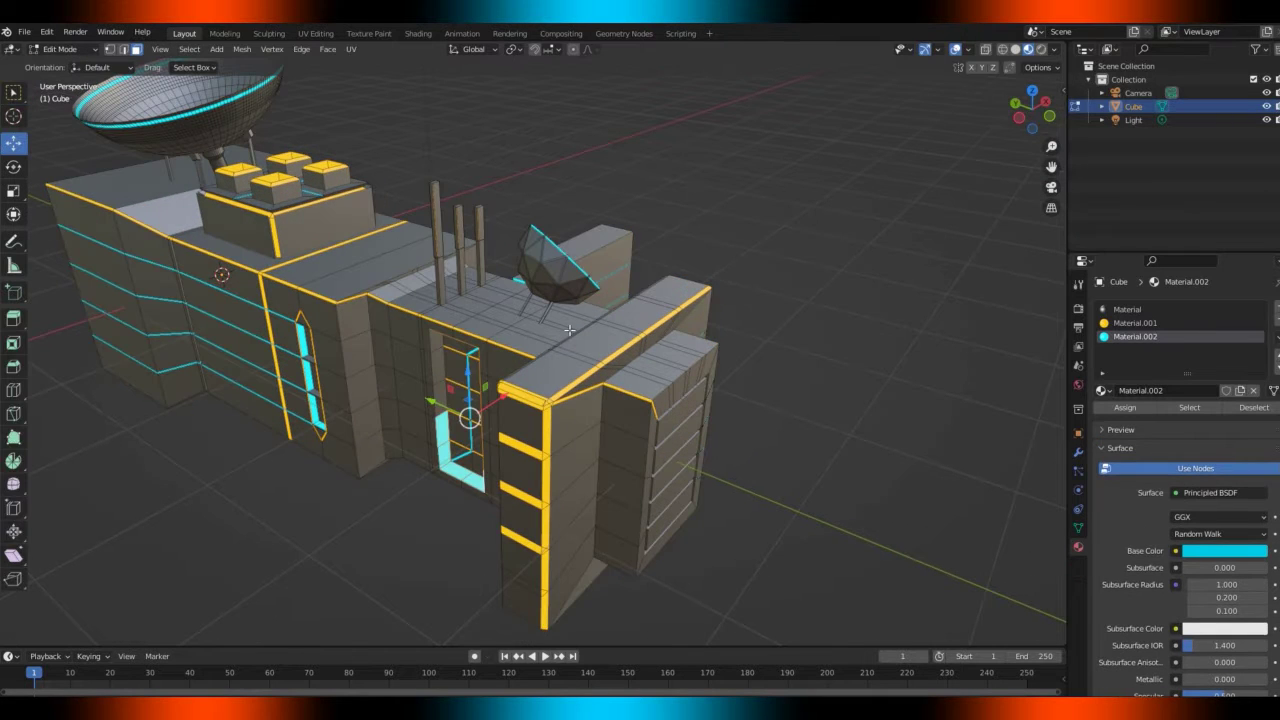
left_click_drag(1040, 110, 670, 221)
left_click(437, 314)
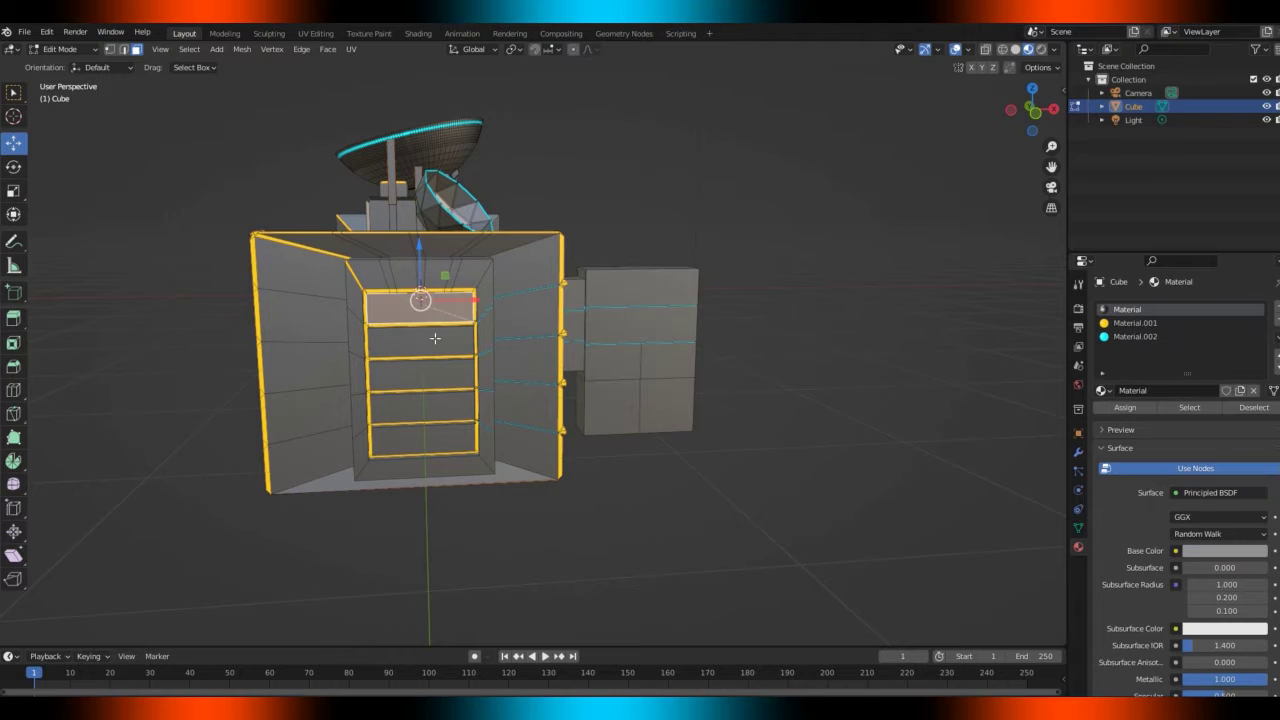
left_click(435, 338, "shift")
left_click(434, 372, "shift")
left_click(433, 405, "shift")
left_click(432, 430, "shift")
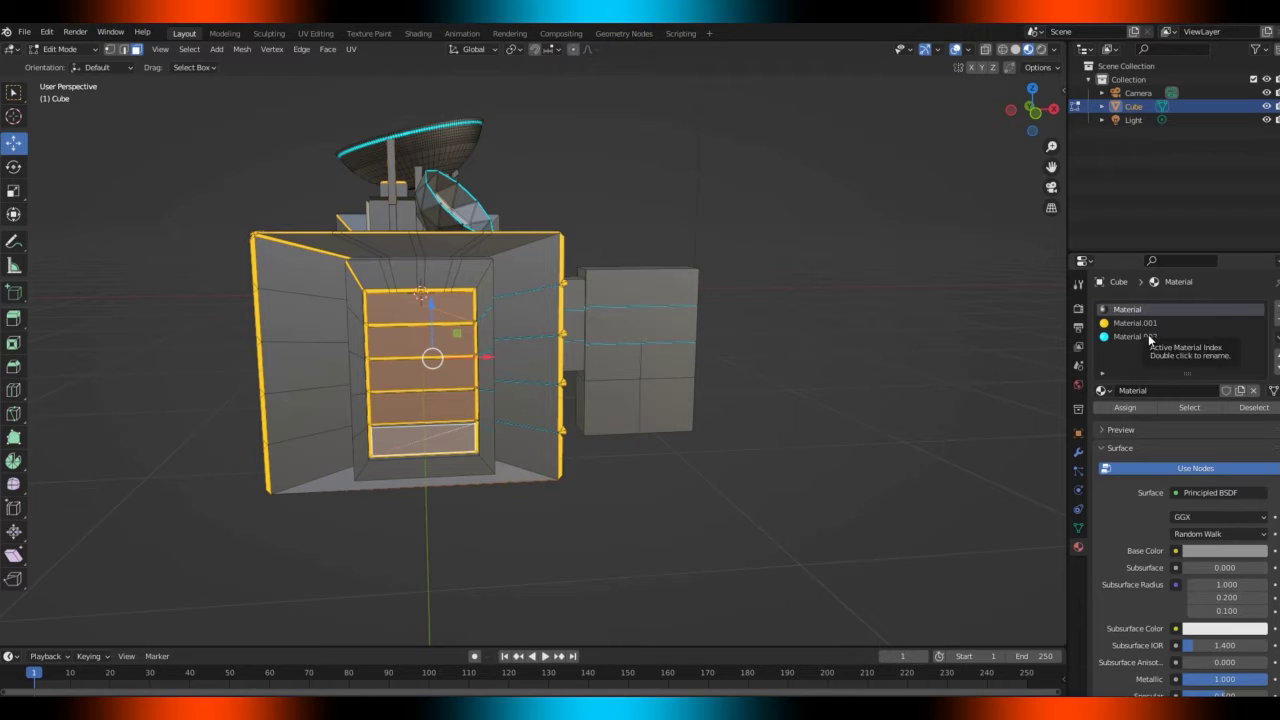
Create a new material slot with Material.003 and assign it to the five selected panels
left_click(1276, 308)
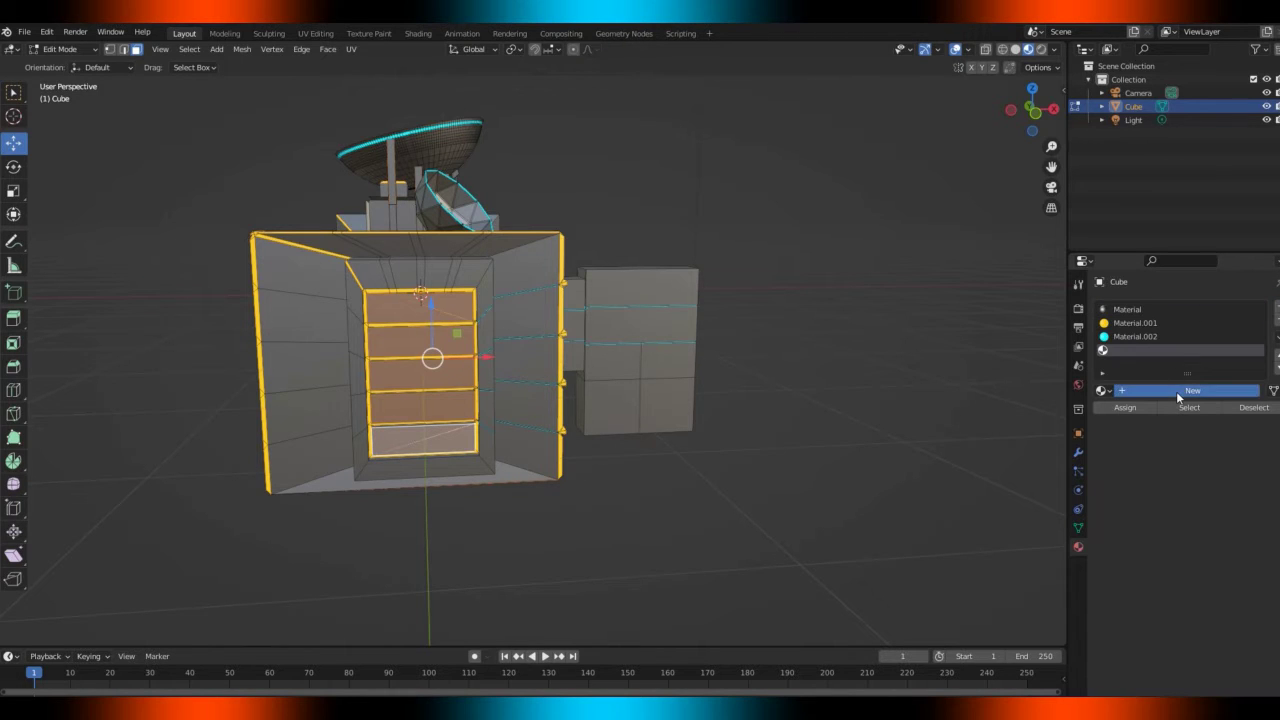
left_click(1176, 391)
left_click(1127, 408)
Give Material.003 a darker grey base color and set its Metallic value to 1.000
scroll(1127, 410, "down", 1)
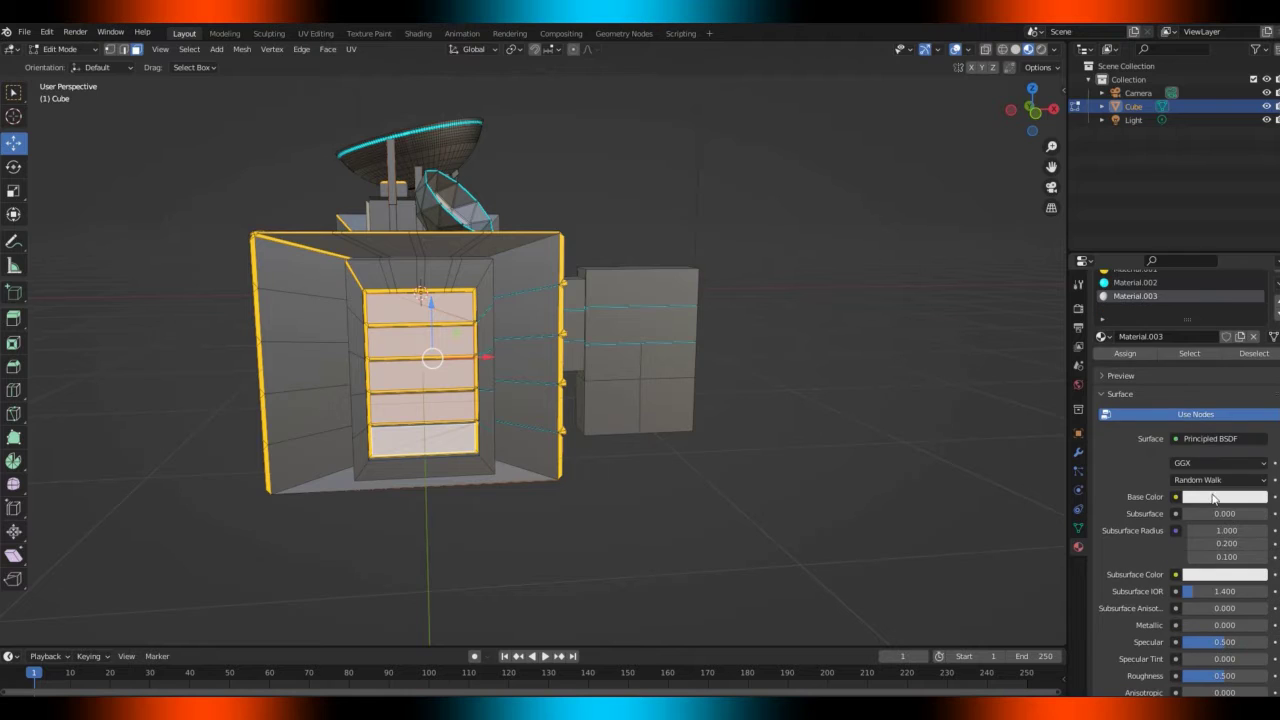
left_click(1220, 497)
left_click(1258, 365)
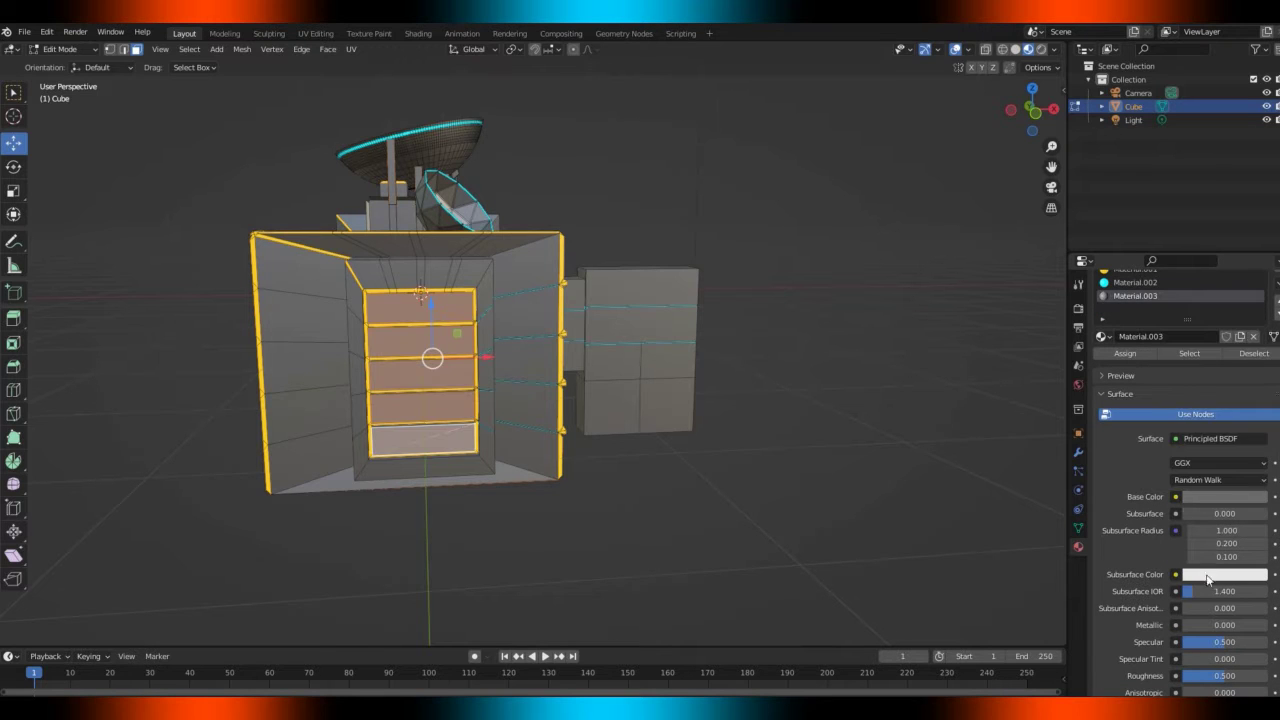
left_click_drag(1190, 625, 1266, 625)
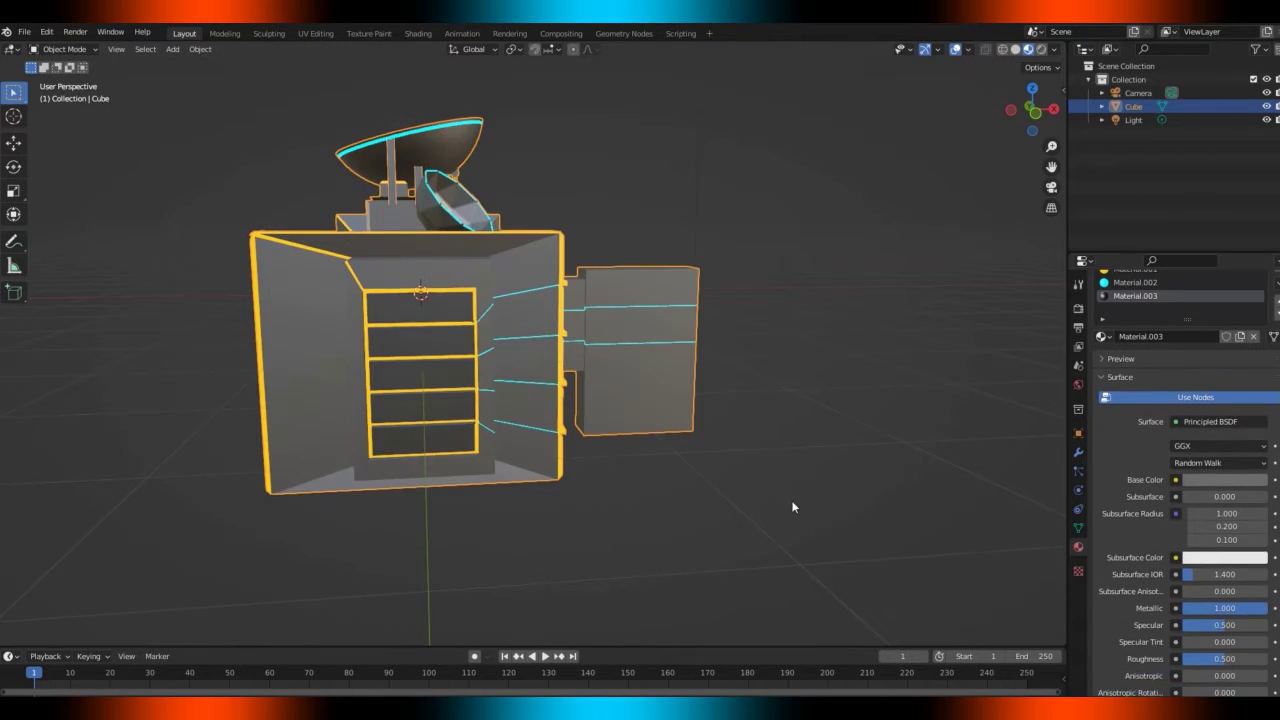
Try to assign Material.003 to the whole small rooftop dish, selecting it with X-ray enabled
middle_click_drag(834, 413, 660, 370)
middle_click_drag(450, 400, 666, 336)
left_click_drag(568, 158, 672, 250)
left_click(987, 52)
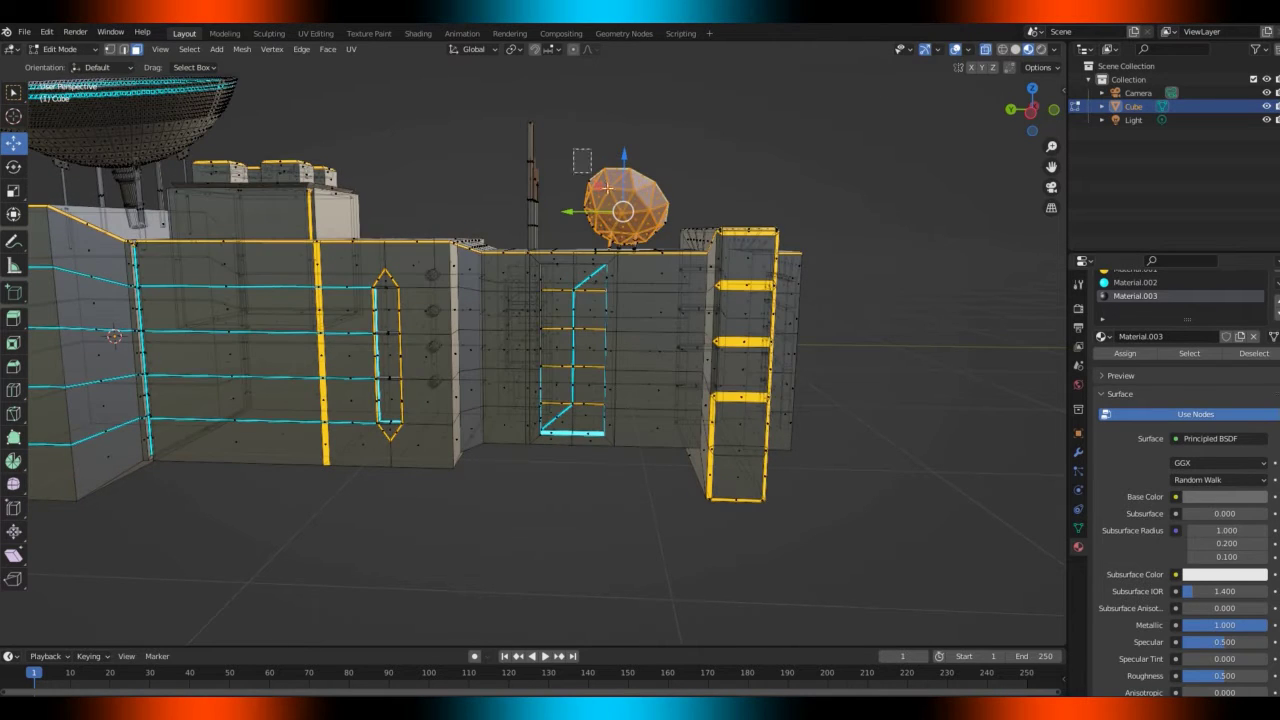
left_click_drag(573, 150, 676, 254)
mouse_move(1024, 118)
left_mouse_down()
mouse_move(1002, 124)
mouse_move(1020, 120)
left_mouse_up()
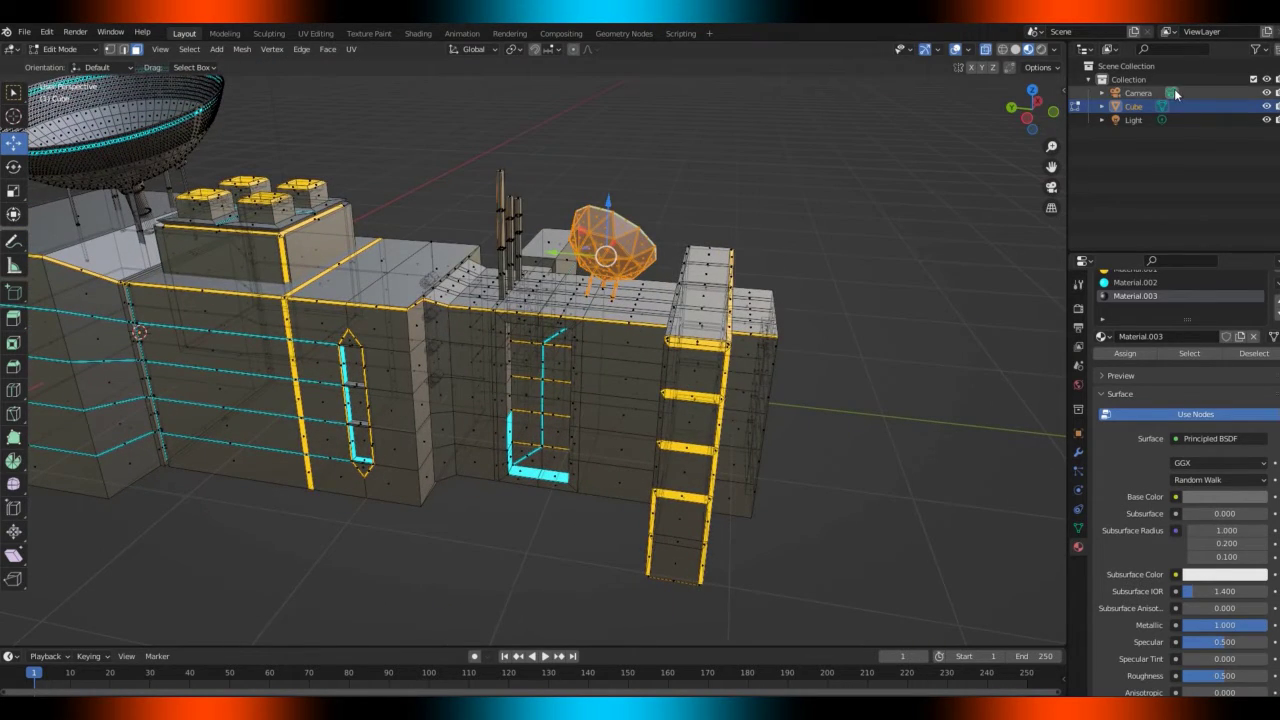
scroll(1203, 291, "up", 2)
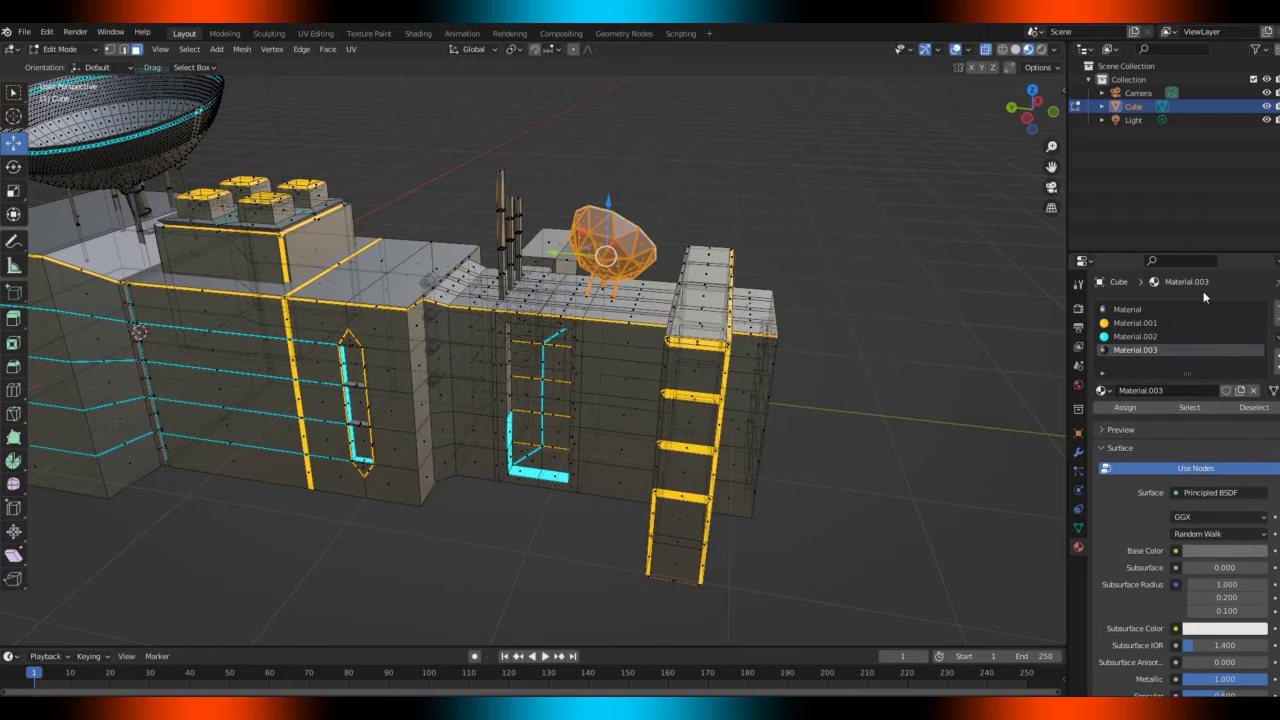
left_click(1141, 405)
mouse_move(552, 253)
left_mouse_down()
mouse_move(585, 258)
mouse_move(556, 254)
left_mouse_up()
key("ctrl+z")
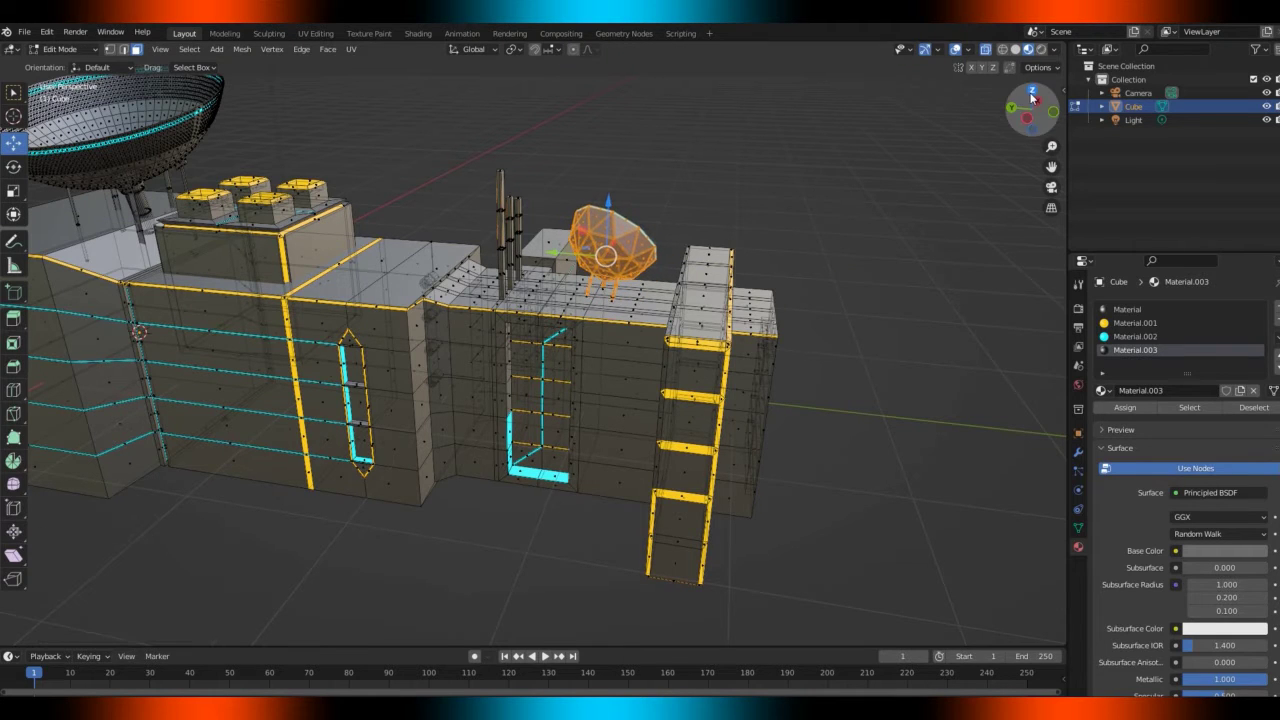
In Solid shading, create an inner face scaled to 0.920 on the end block's underside and extrude it inward about 0.24 m
left_click_drag(1033, 97, 860, 164)
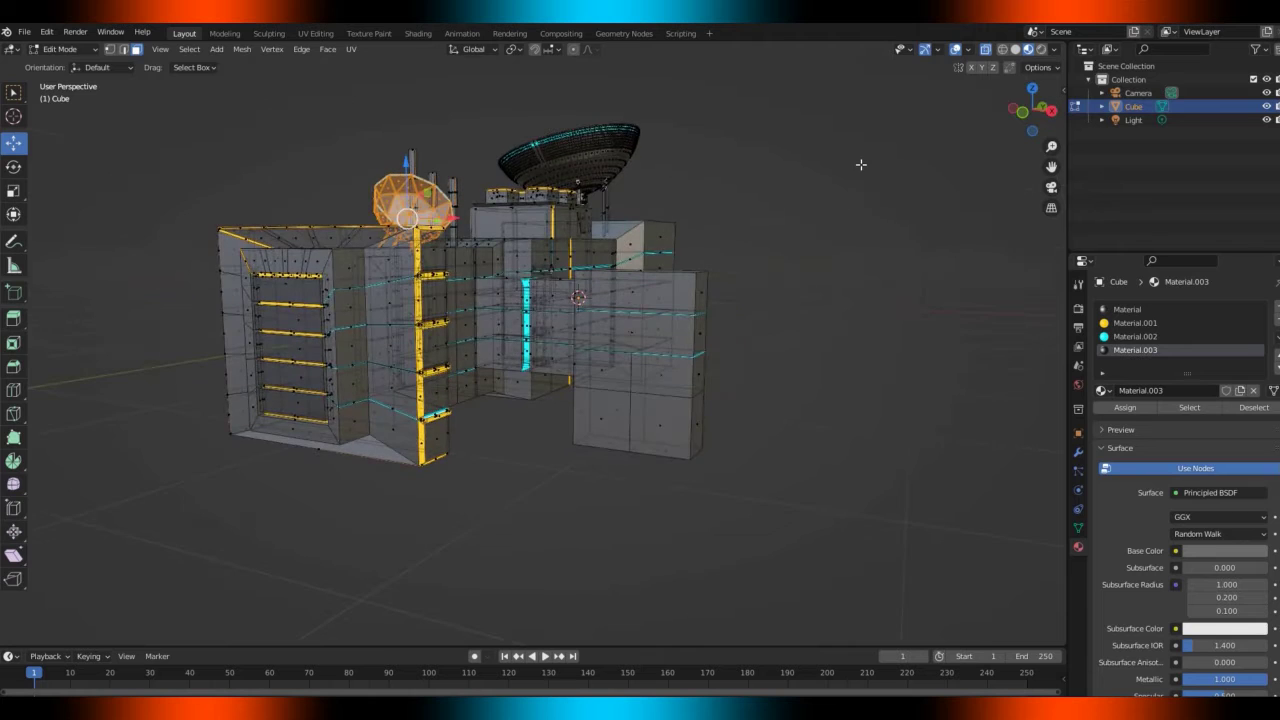
key("Tab")
left_click_drag(1032, 110, 1000, 116)
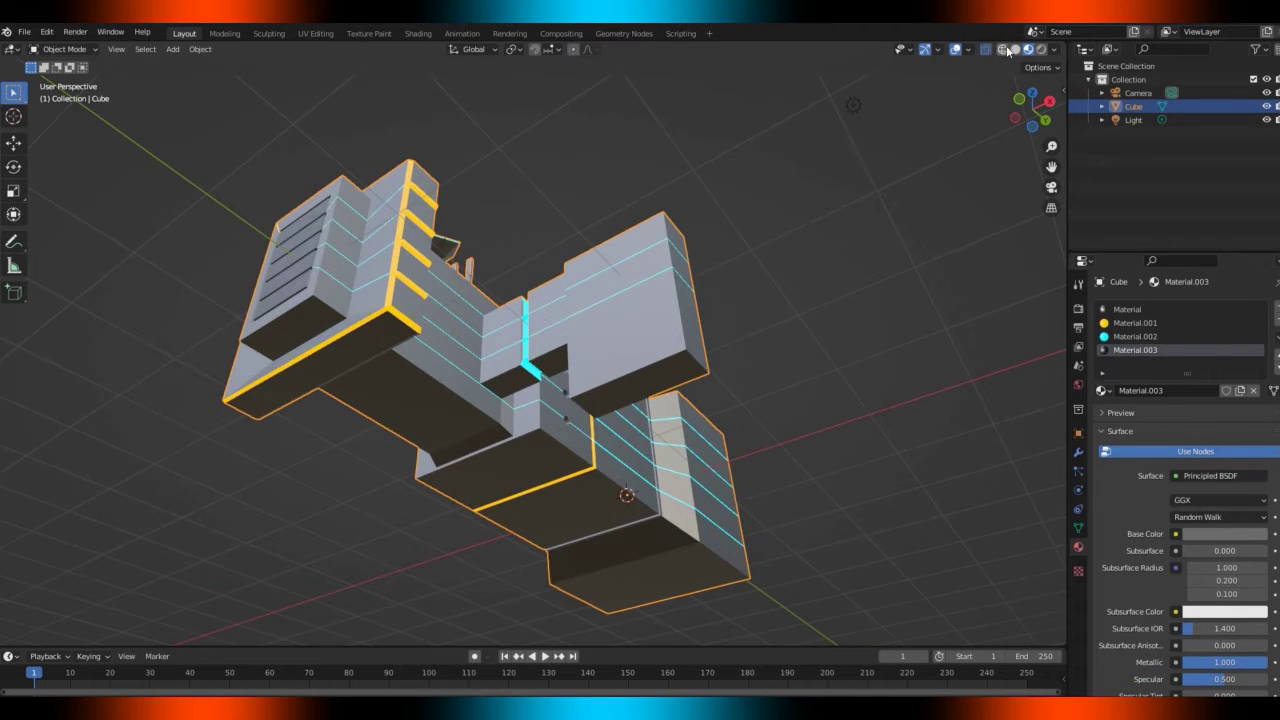
left_click(1002, 50)
left_click(1015, 50)
key("Tab")
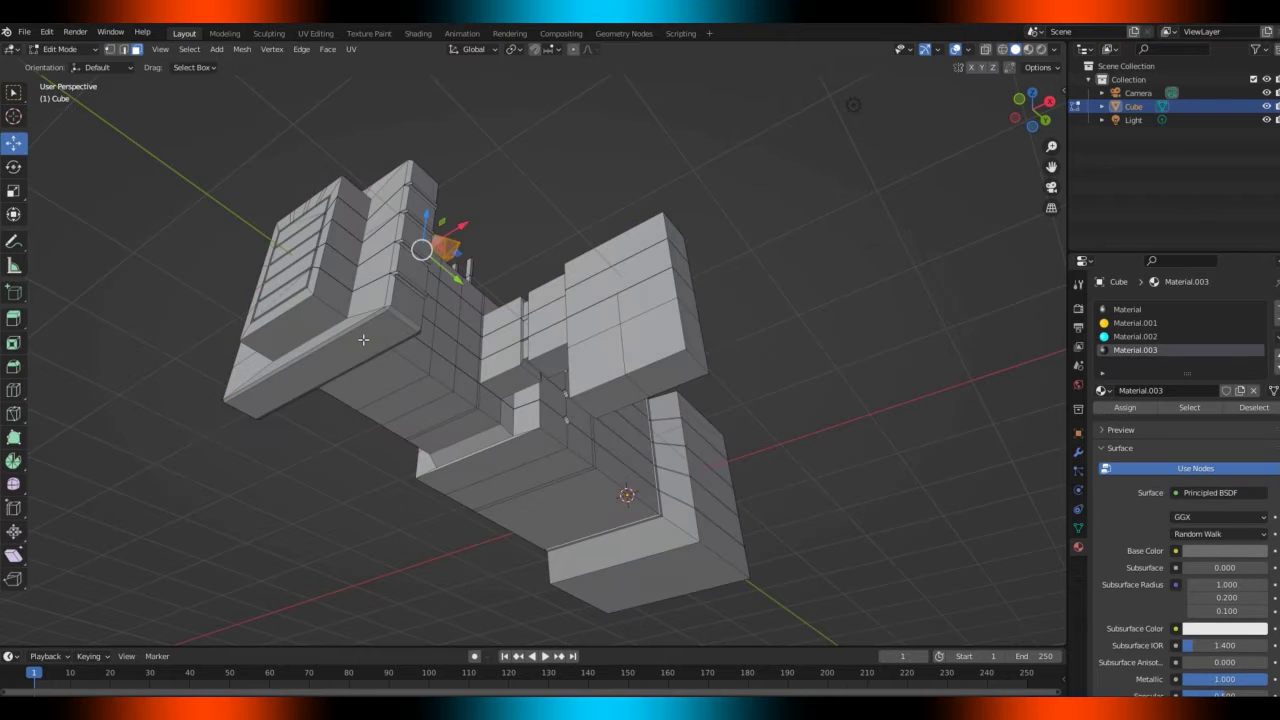
left_click(363, 340)
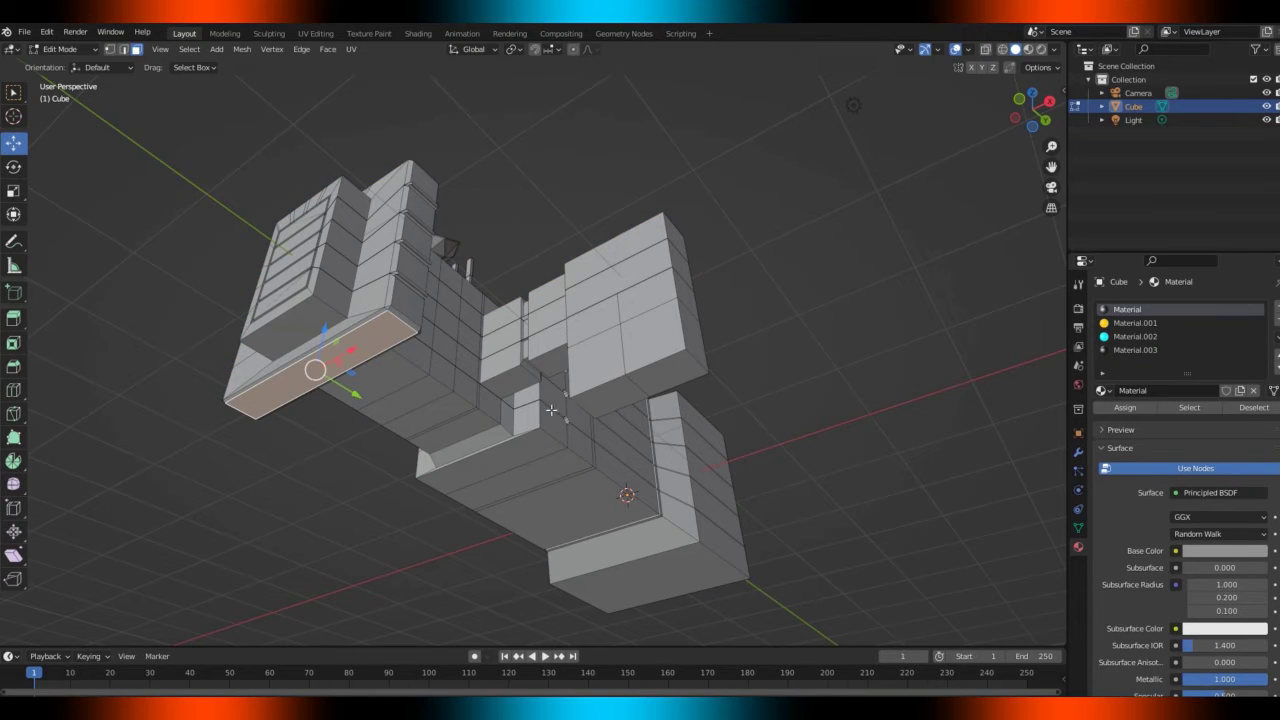
key("s")
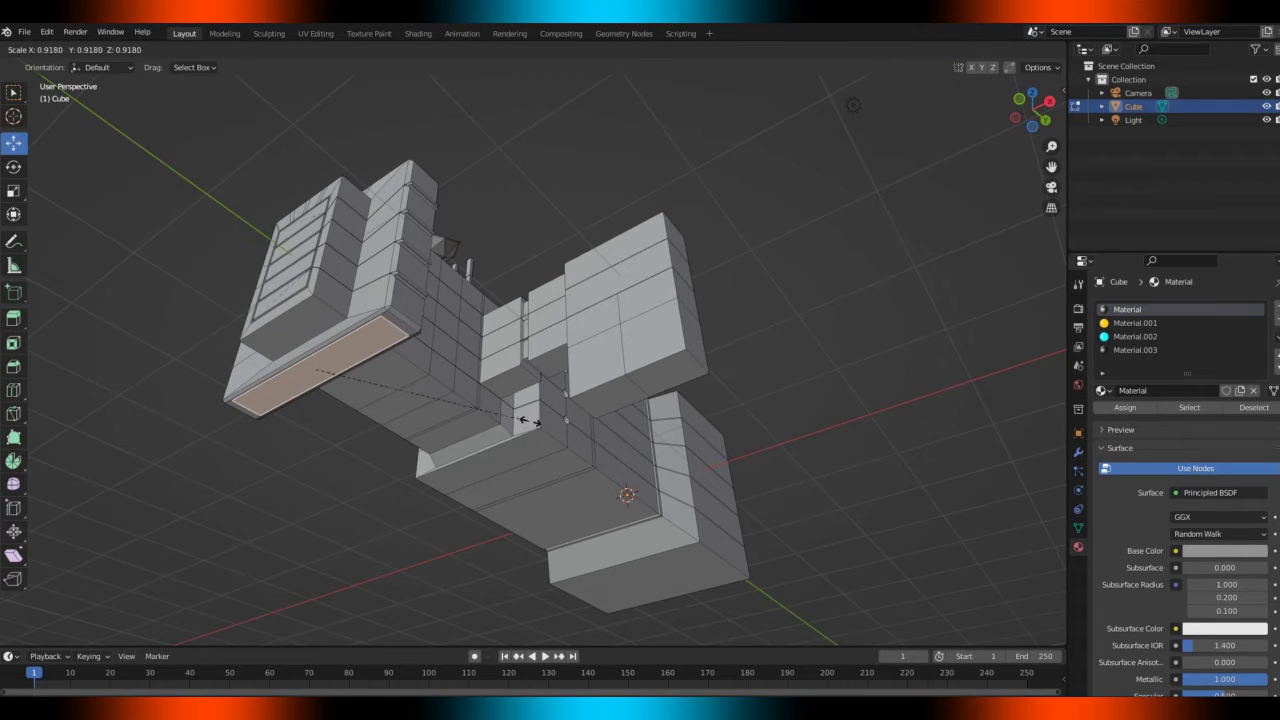
left_click(530, 410)
key("e")
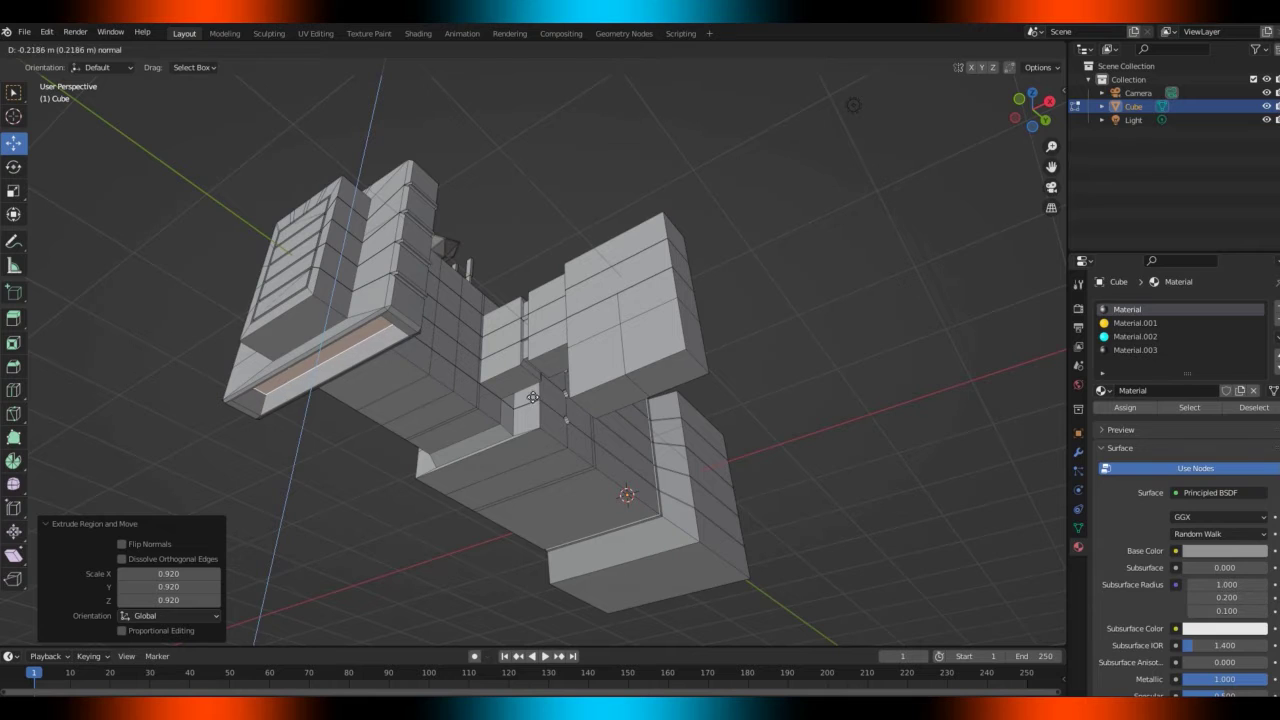
left_click(533, 398)
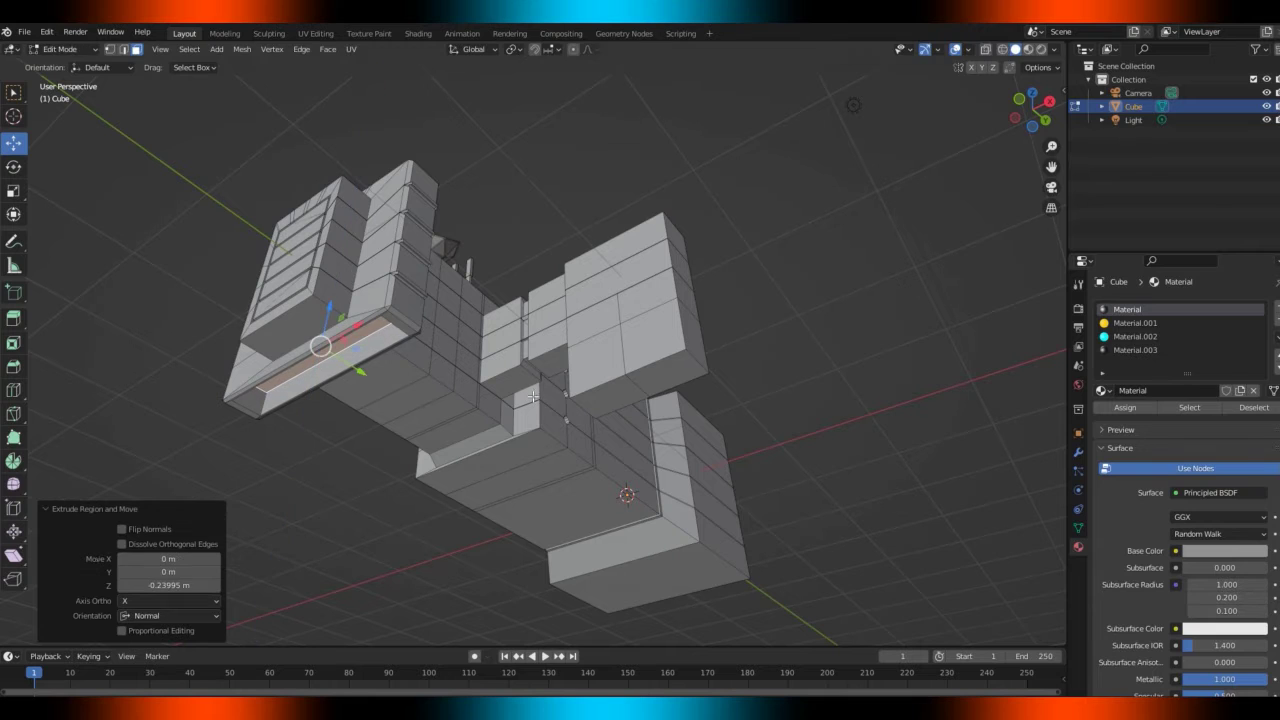
Assign the cyan Material.002 to the recessed underside face and switch the viewport to Material Preview
left_click(1135, 337)
left_click(1127, 408)
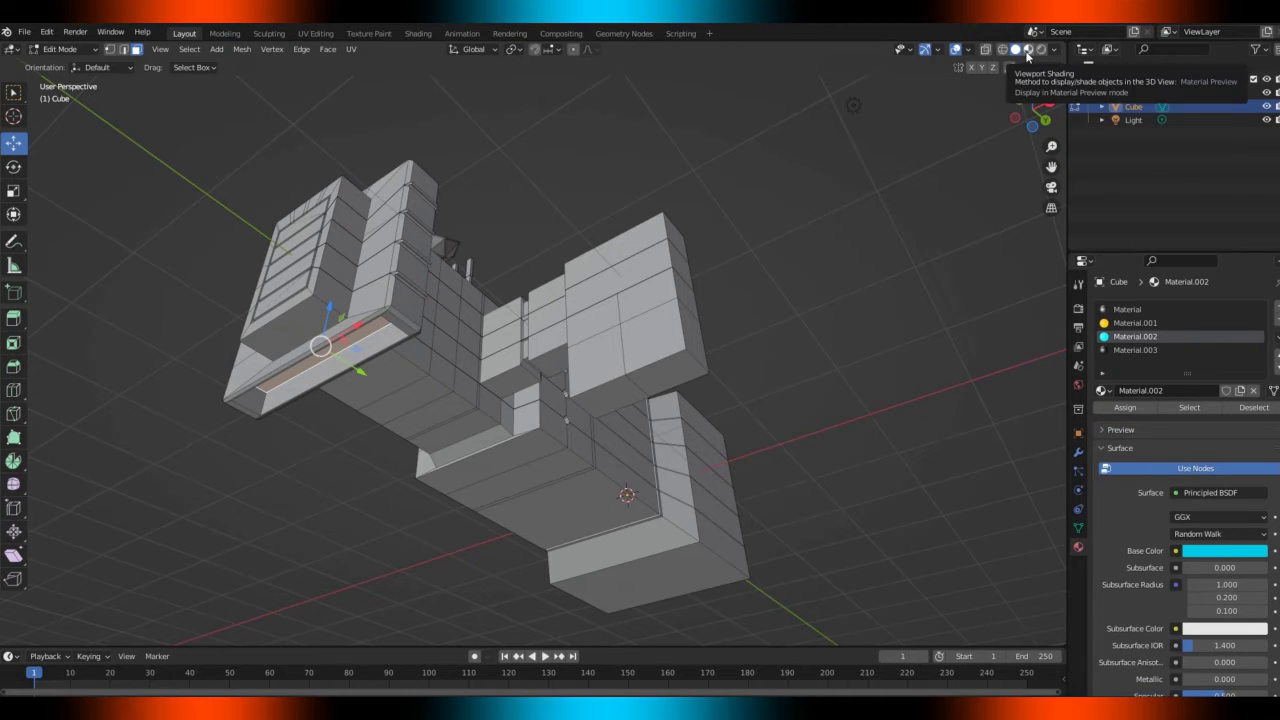
left_click(1028, 50)
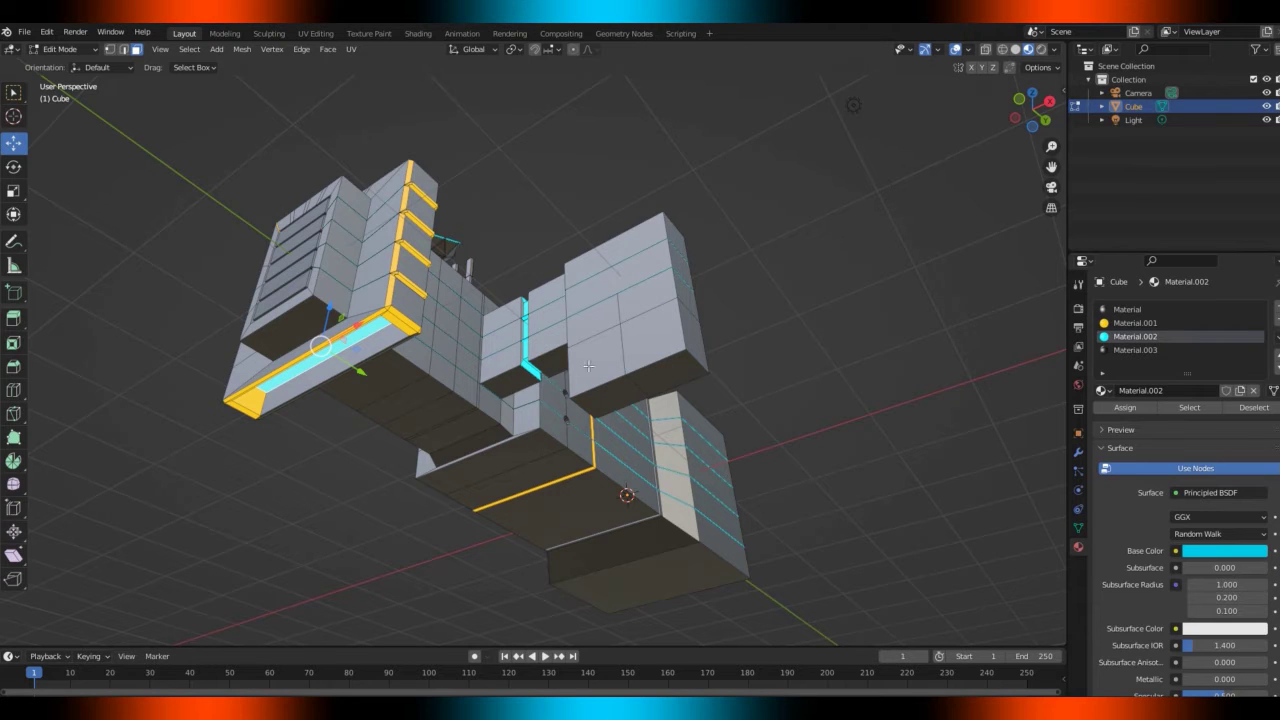
Select the two underside faces of the side block and inset them individually by about 0.09 m
left_click(609, 403)
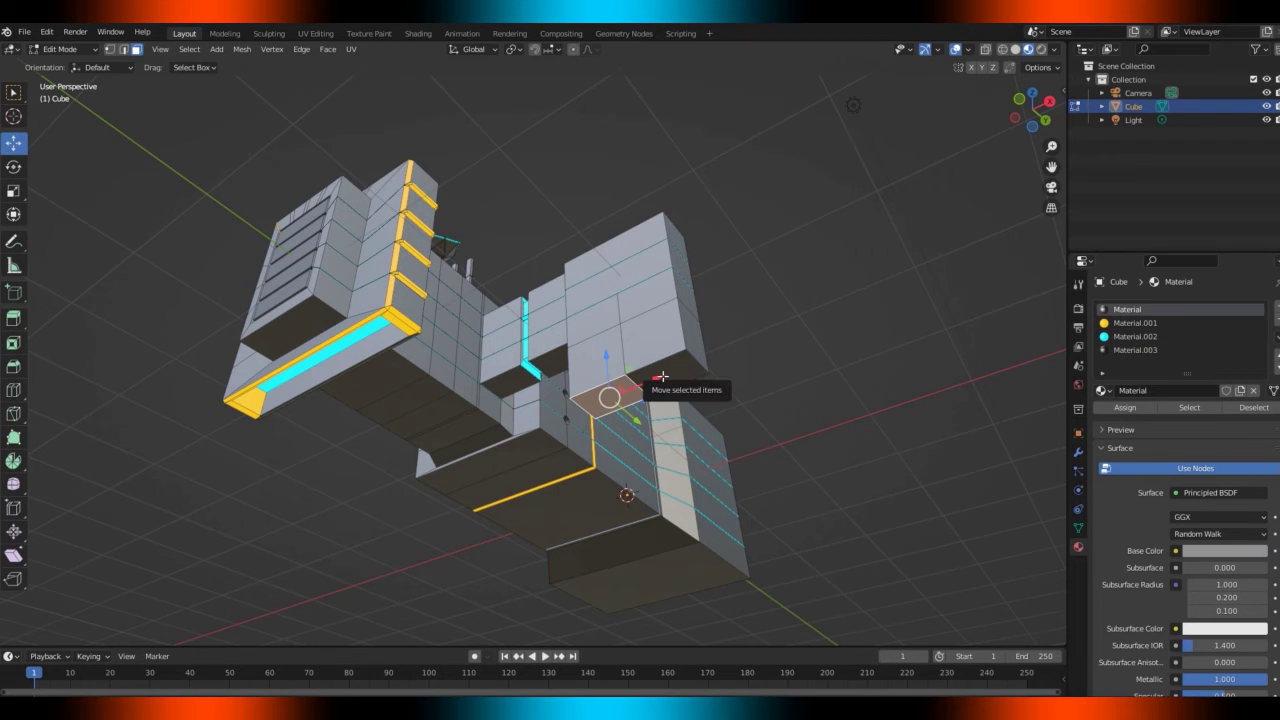
left_click(677, 371, "shift")
key("i")
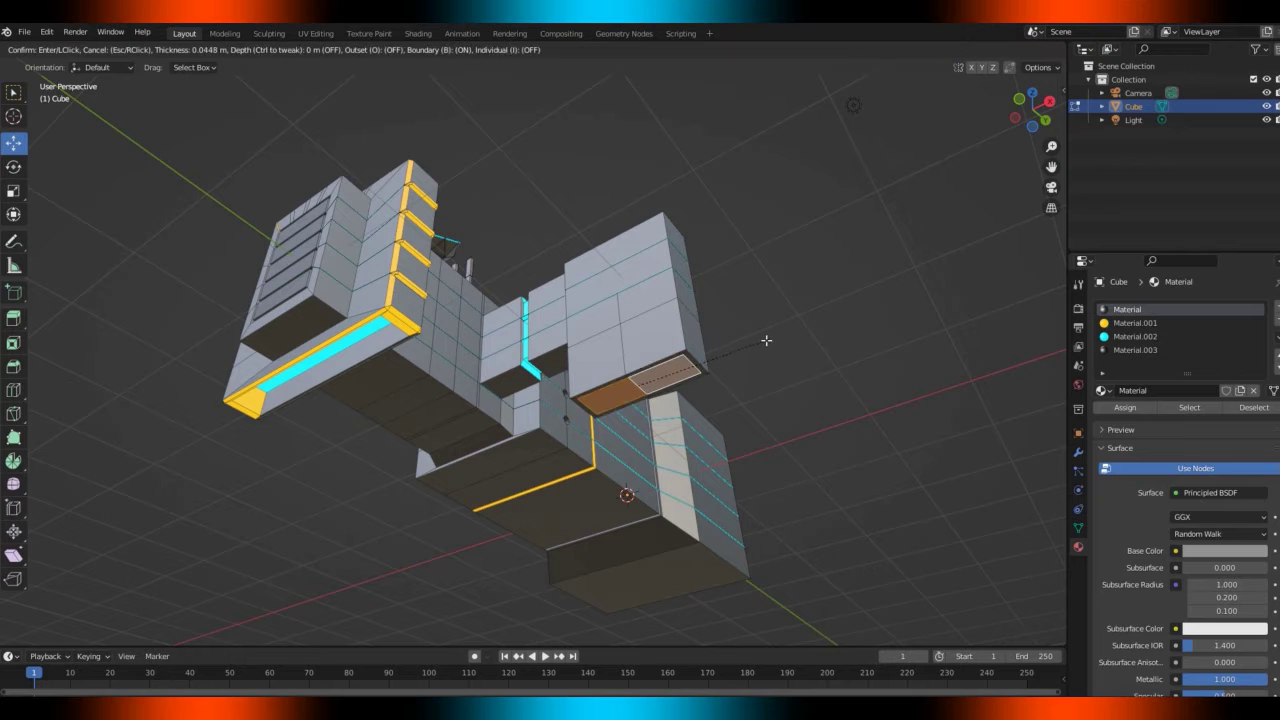
left_click(760, 343)
left_click(124, 616)
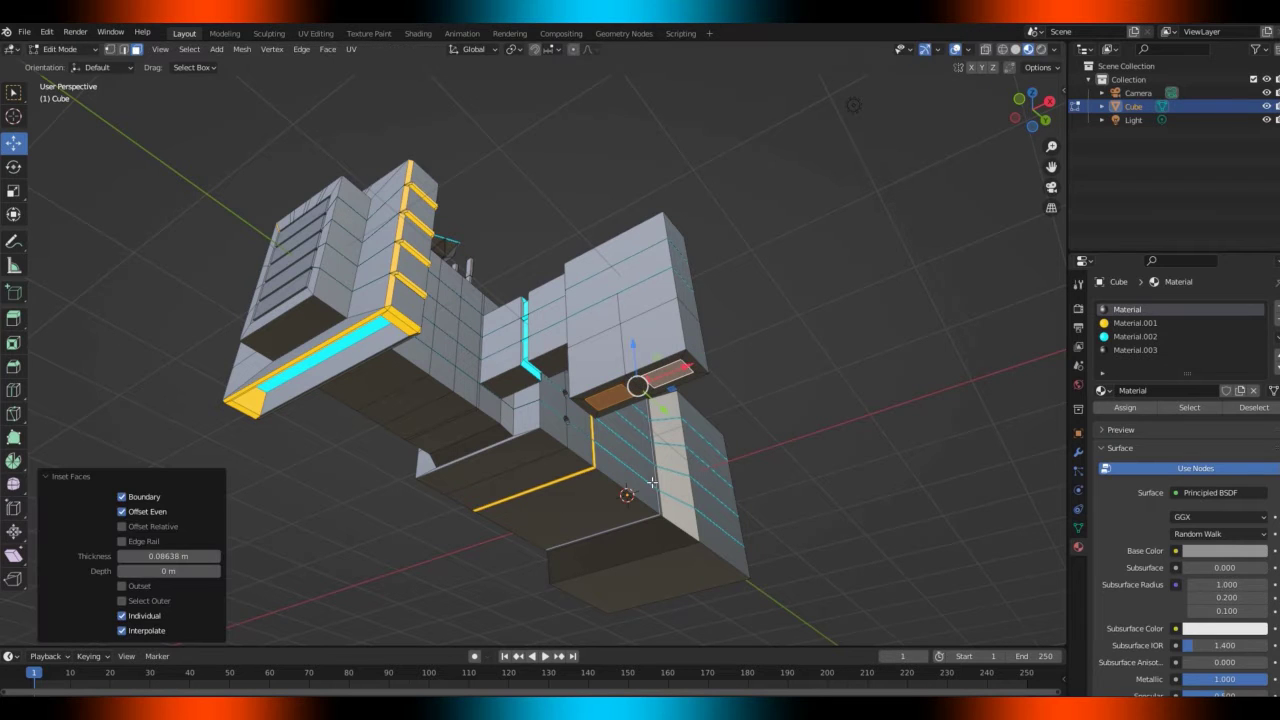
Extrude the two inset underside faces inward about 0.12 m and assign them the cyan Material.002
key("e")
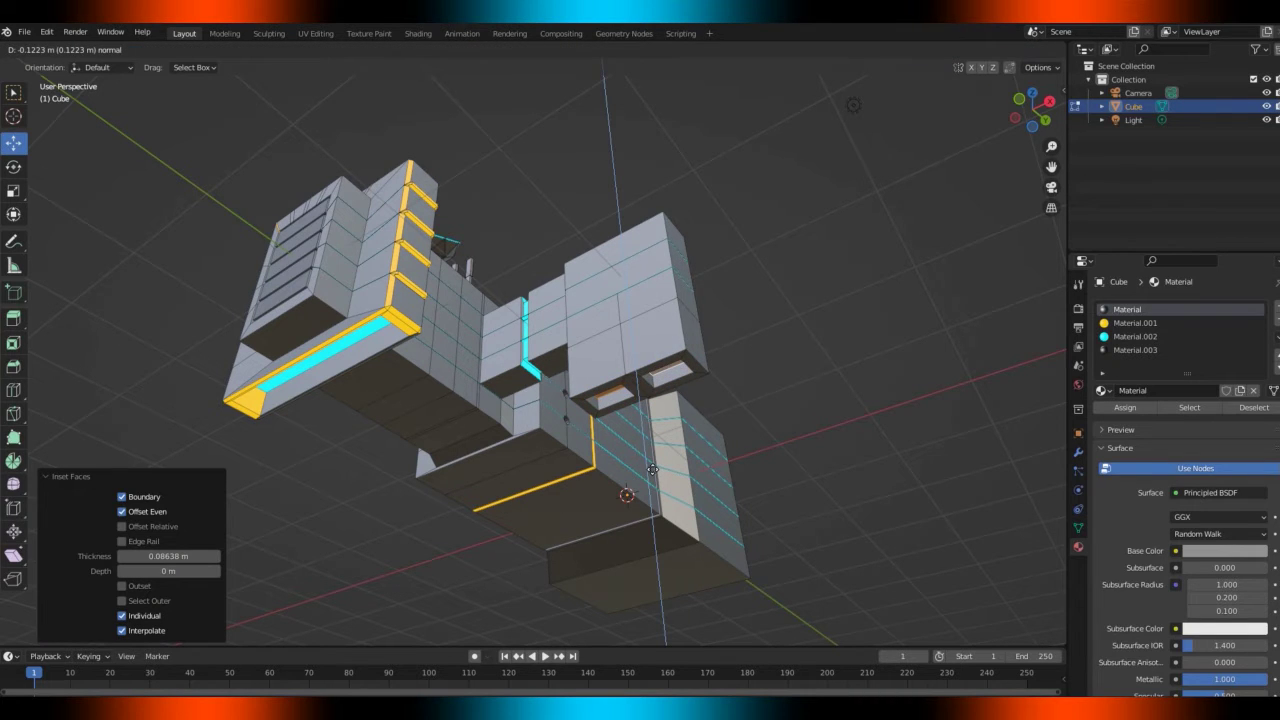
left_click(652, 469)
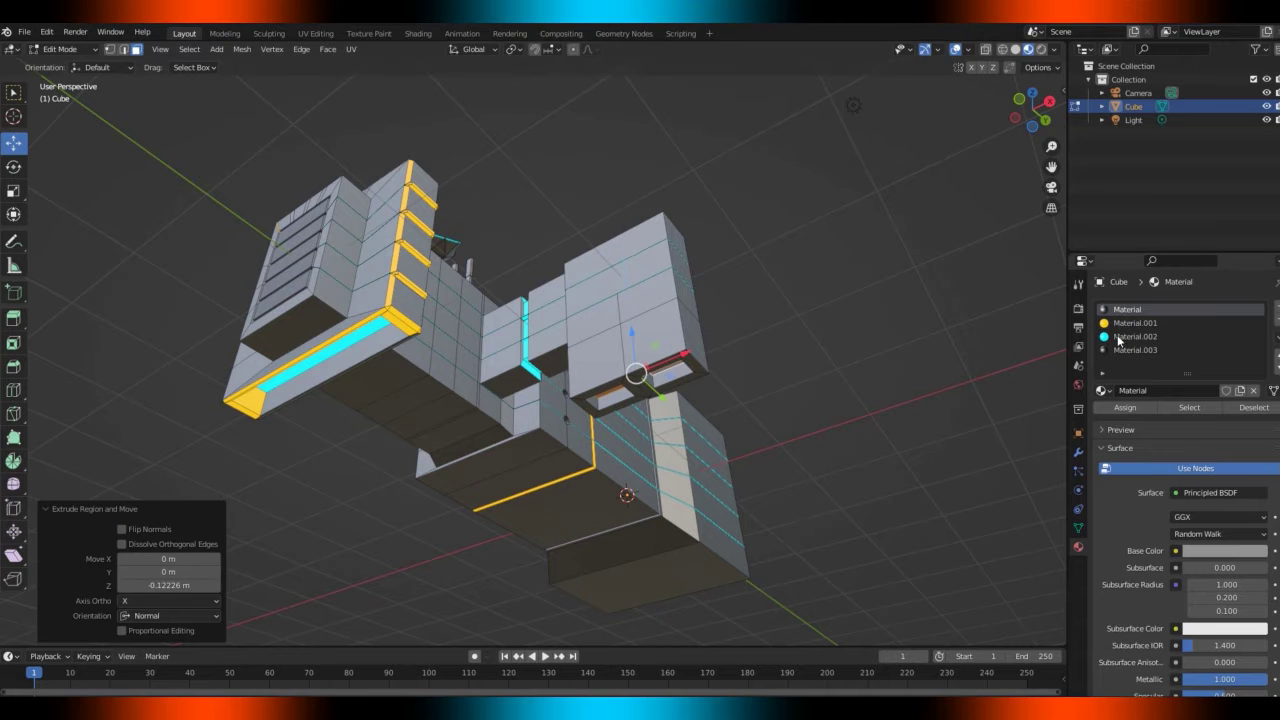
left_click(1135, 337)
left_click(1133, 408)
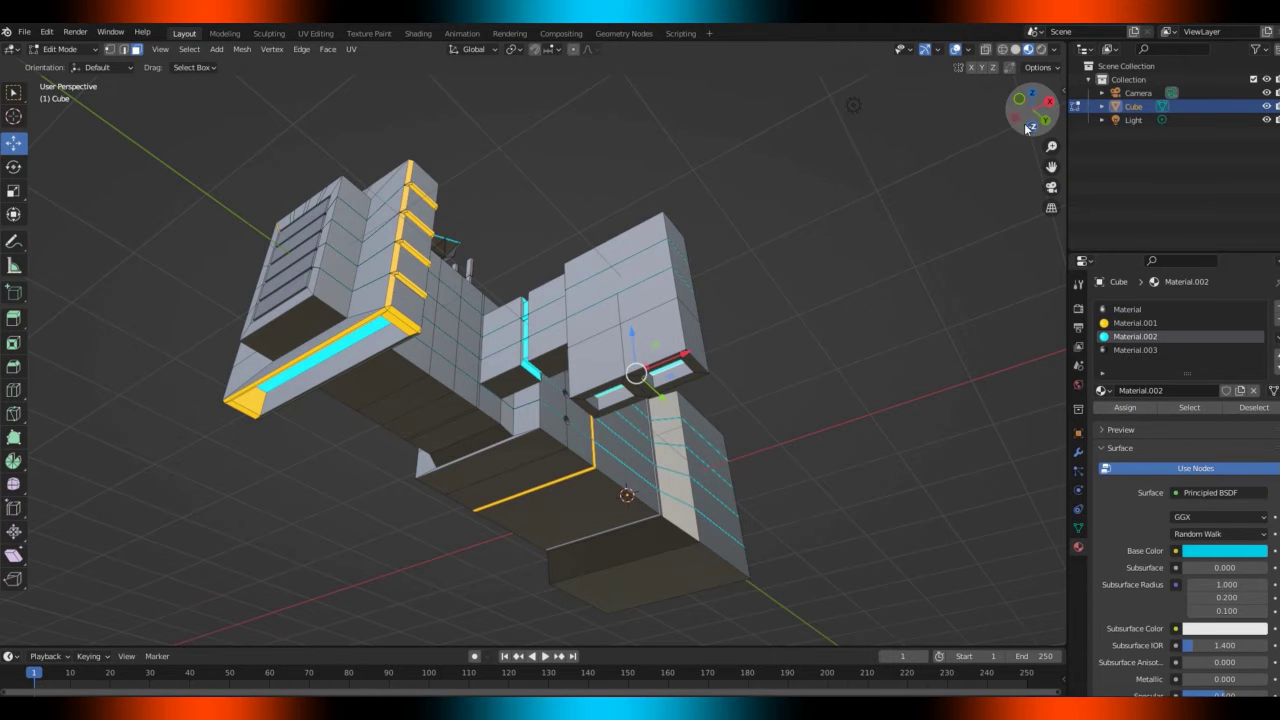
Inset the main body's underside face between the yellow and cyan strips about 0.14 m and extrude it inward about 0.43 m
left_click_drag(1025, 127, 995, 90)
left_click_drag(1051, 167, 1014, 115)
left_click(324, 335)
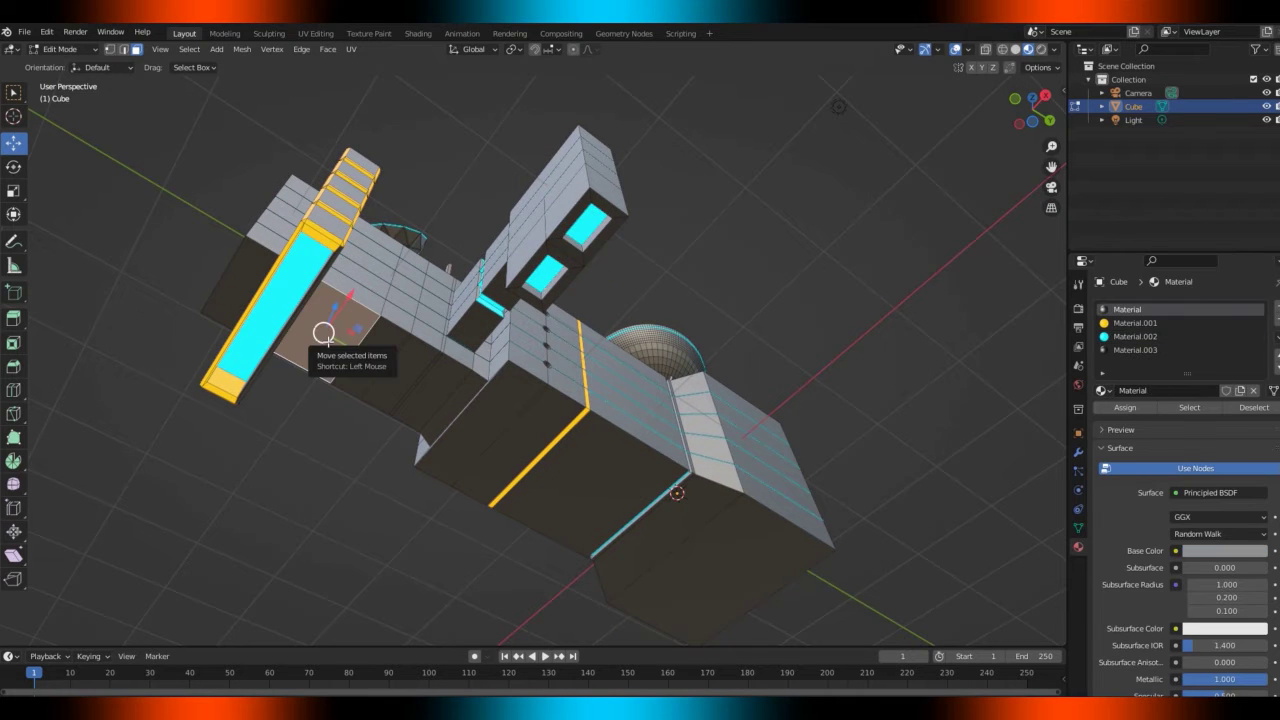
left_click(632, 474)
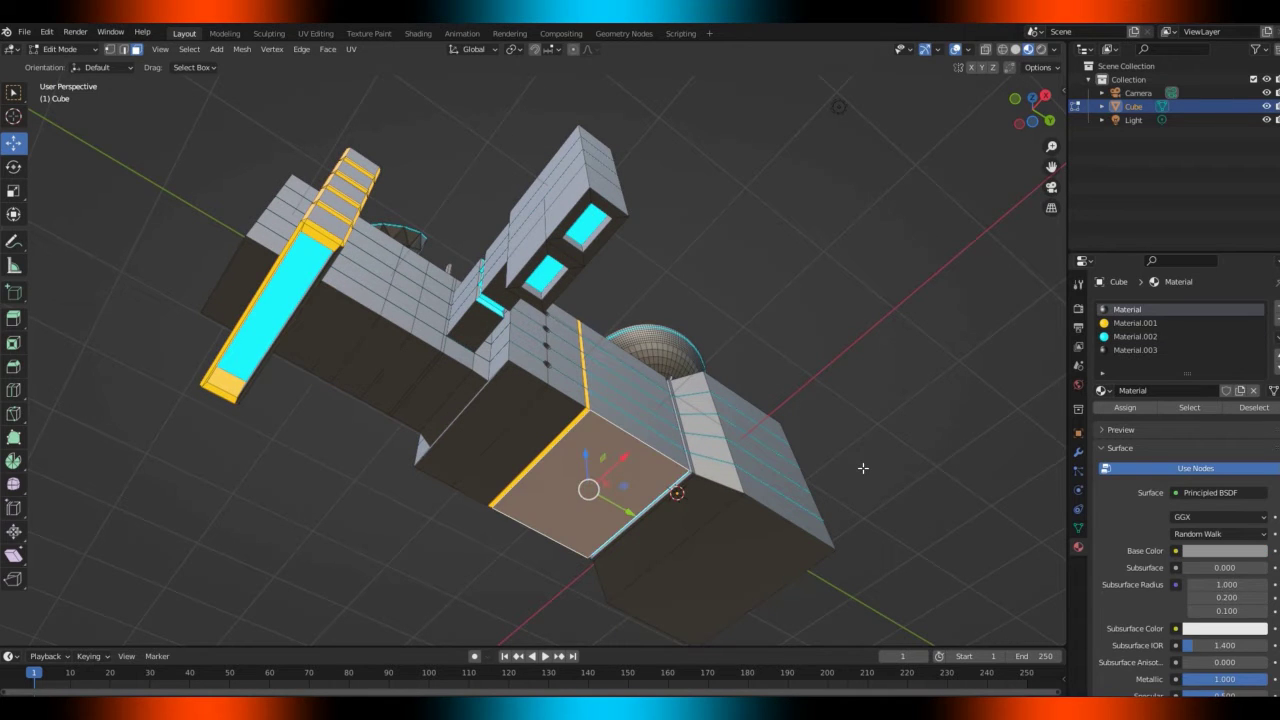
key("i")
left_click(846, 466)
key("e")
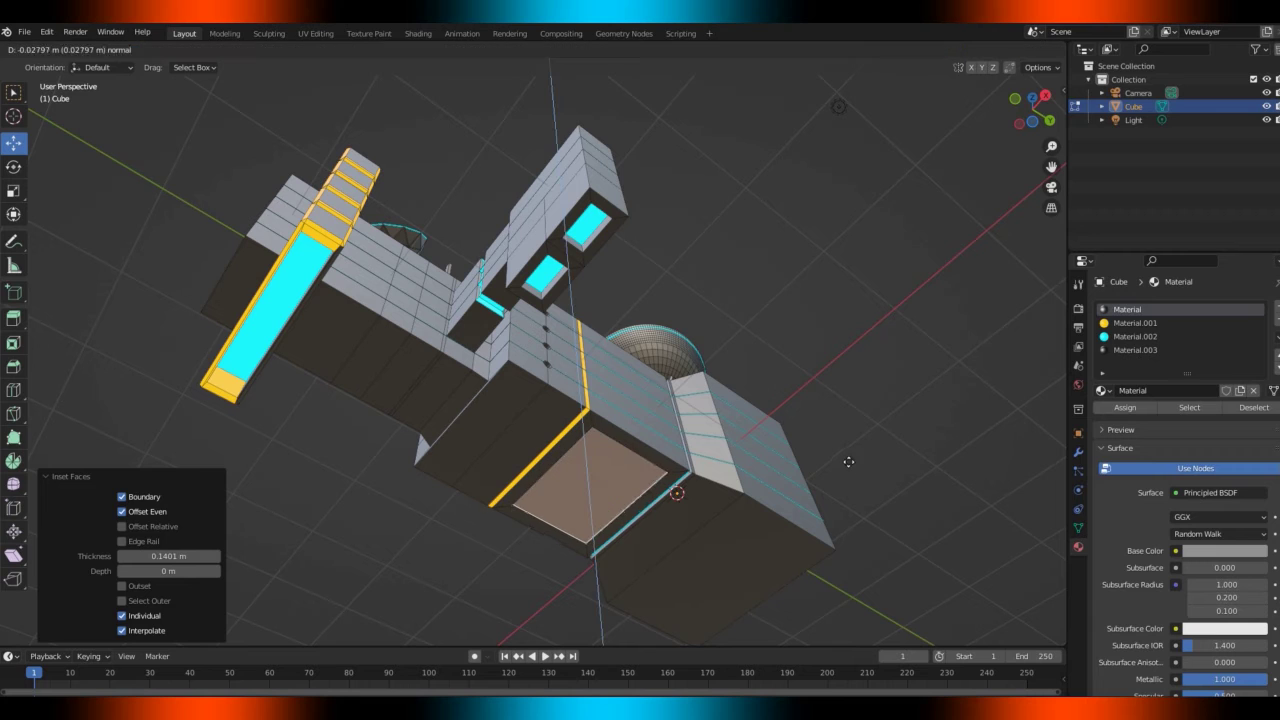
left_click(847, 440)
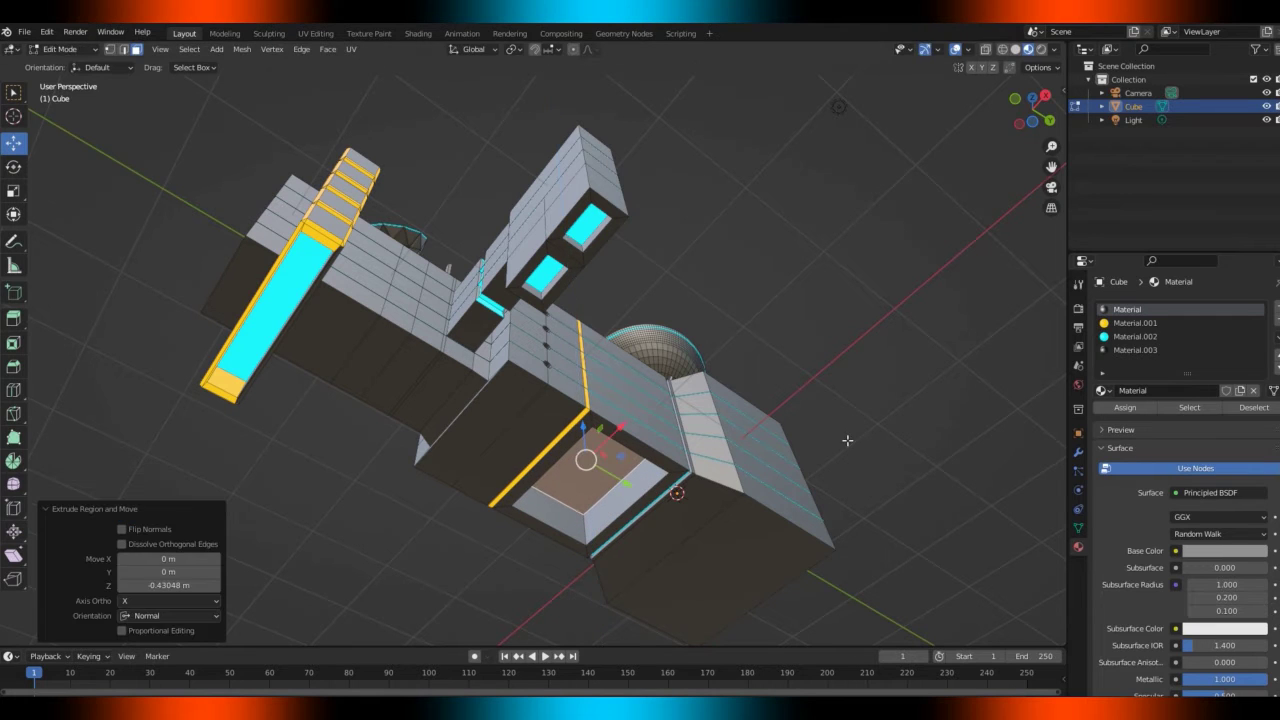
Adjust the recessed underside face along Z, scale it to 0.848 and extrude it about 0.43 m deeper
key("g")
key("z")
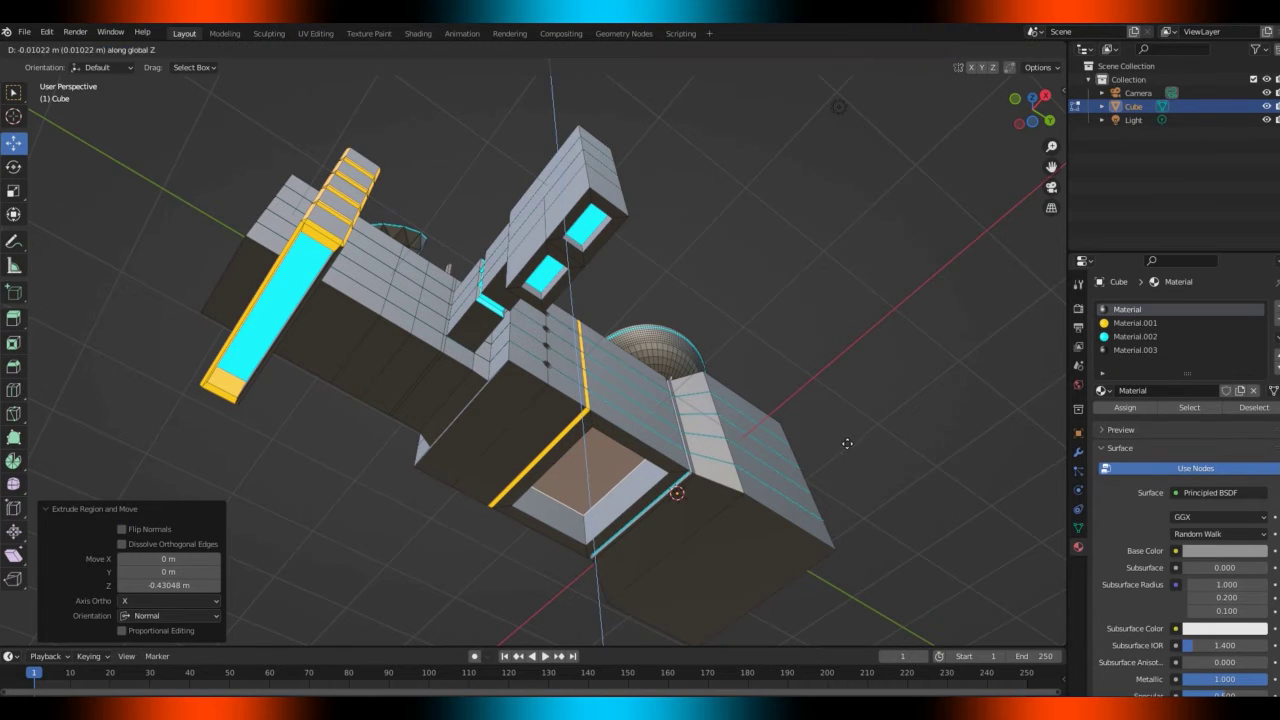
left_click(848, 446)
key("s")
left_click(808, 455)
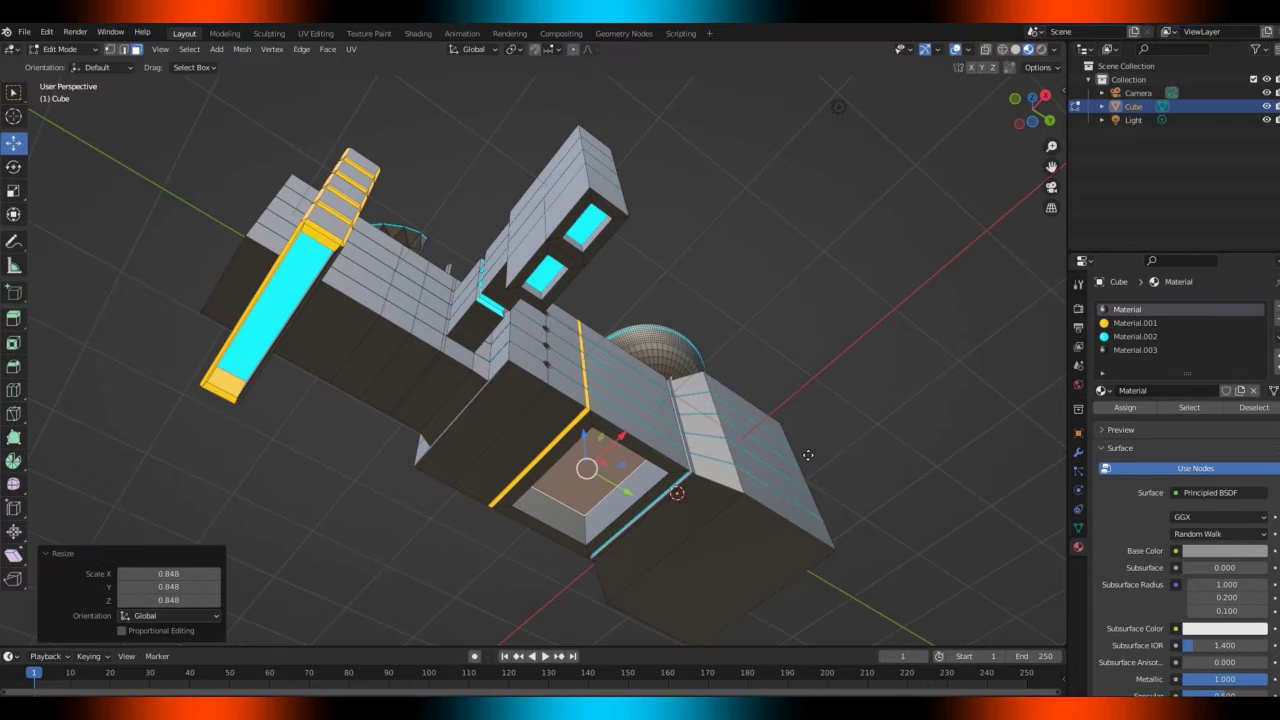
key("e")
left_click(854, 330)
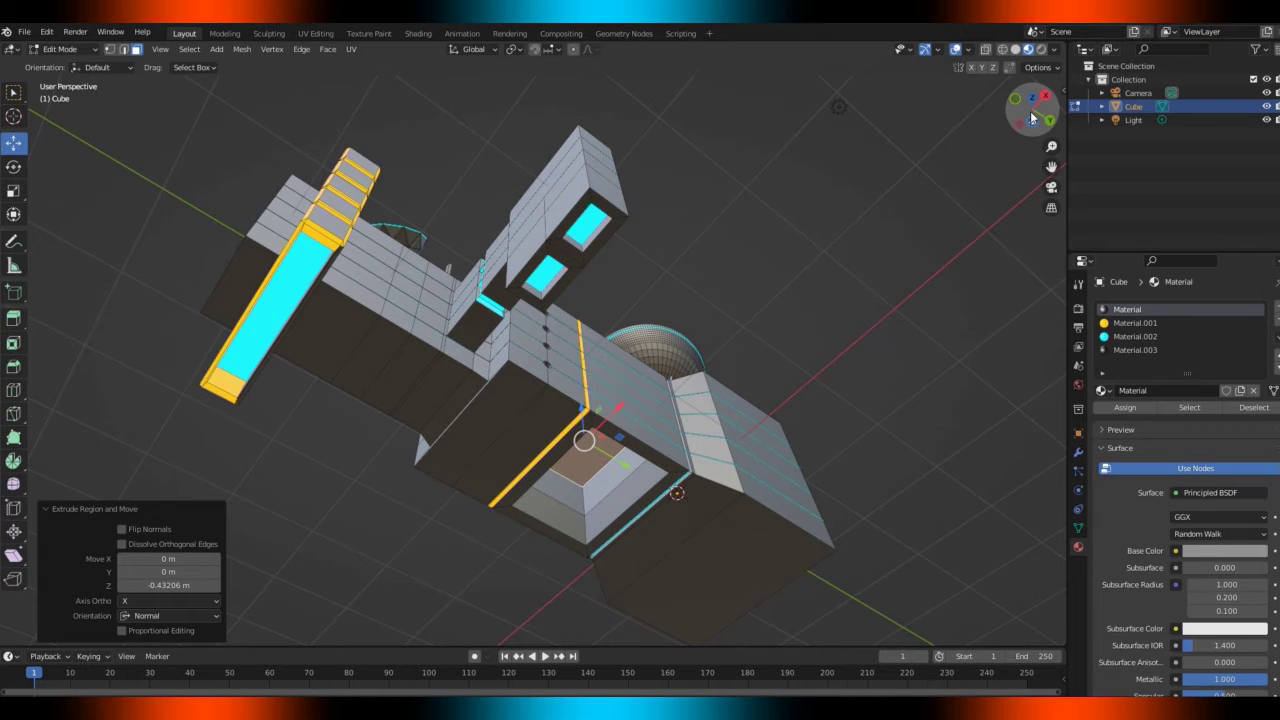
mouse_move(1030, 111)
left_mouse_down()
mouse_move(985, 95)
mouse_move(1030, 118)
mouse_move(1040, 106)
mouse_move(1032, 96)
mouse_move(1002, 126)
mouse_move(996, 100)
mouse_move(1010, 100)
mouse_move(1008, 114)
left_mouse_up()
left_click(686, 357)
left_click(619, 468)
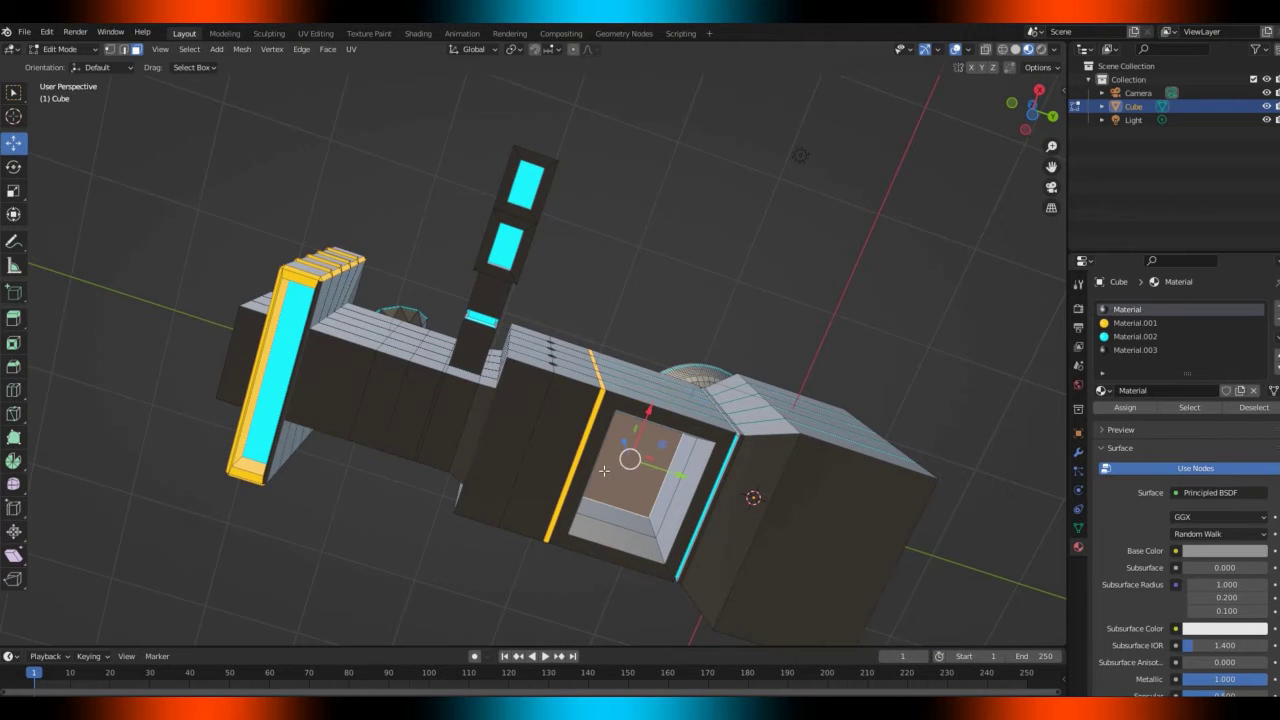
right_click(604, 470)
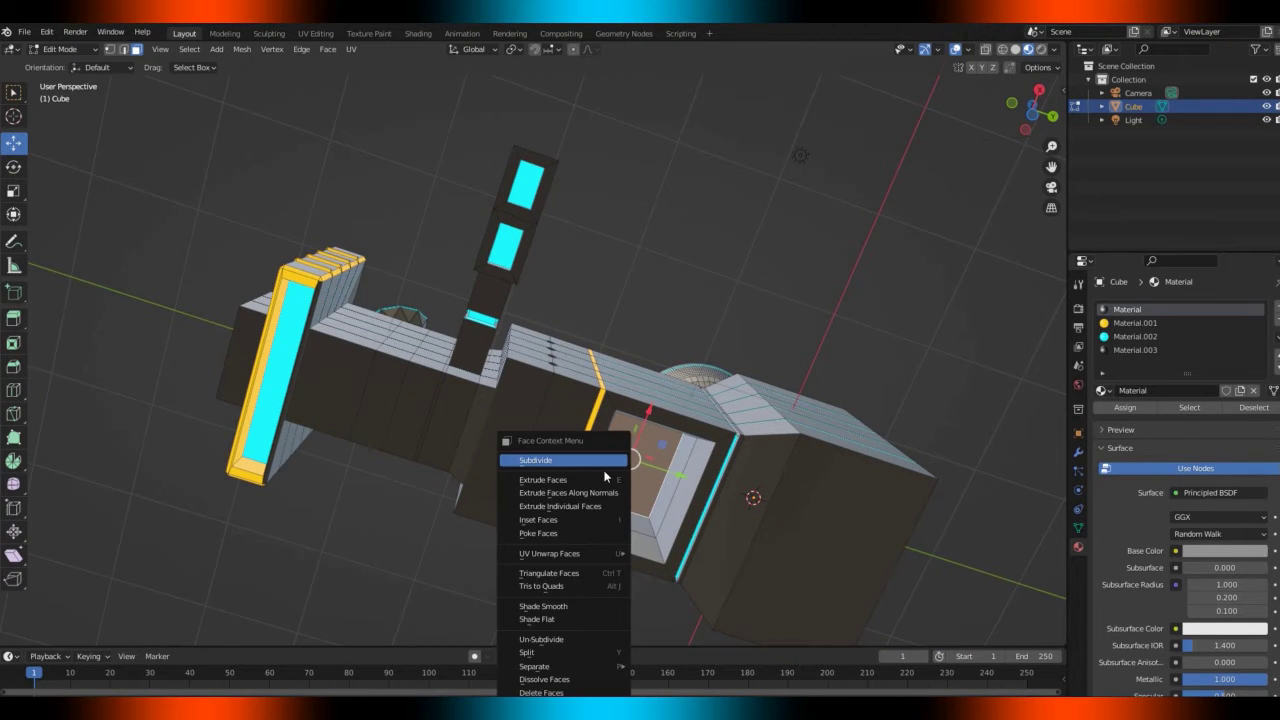
left_click(600, 452)
left_click_drag(1038, 108, 1028, 128)
key("ctrl+z")
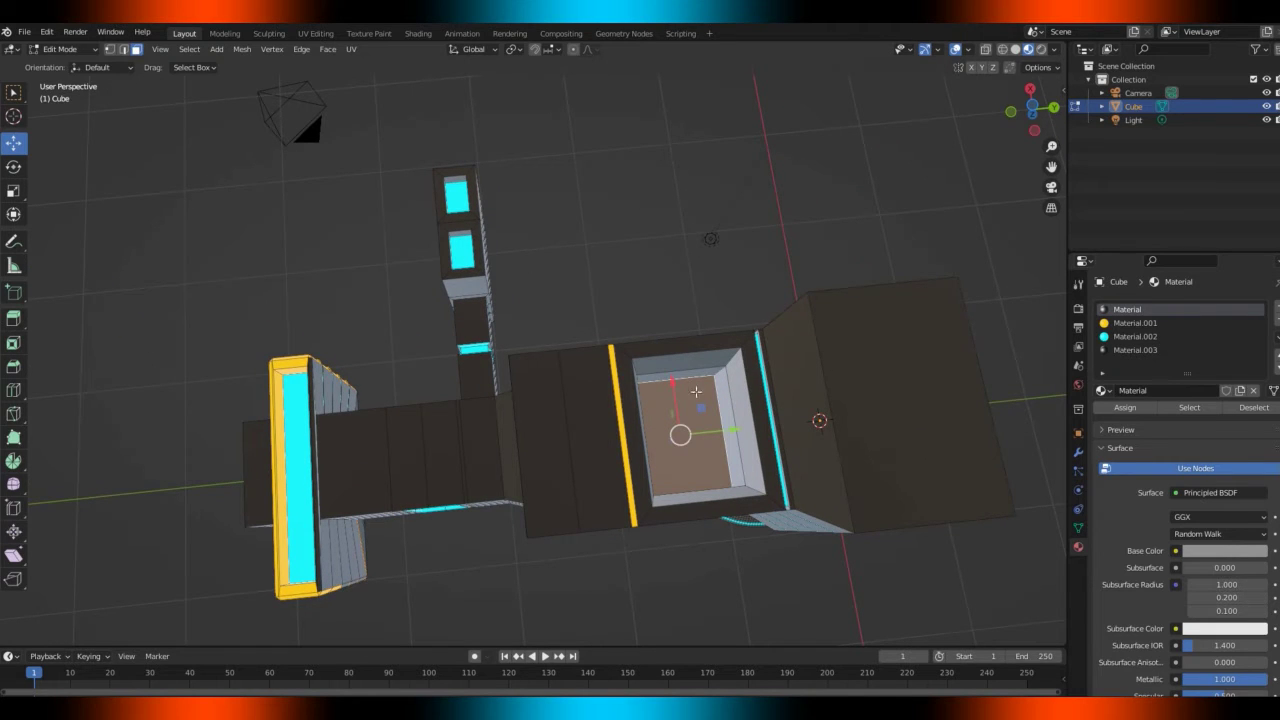
Add three evenly spaced, centred loop cuts across the recessed underside opening of the main body
left_click(124, 50)
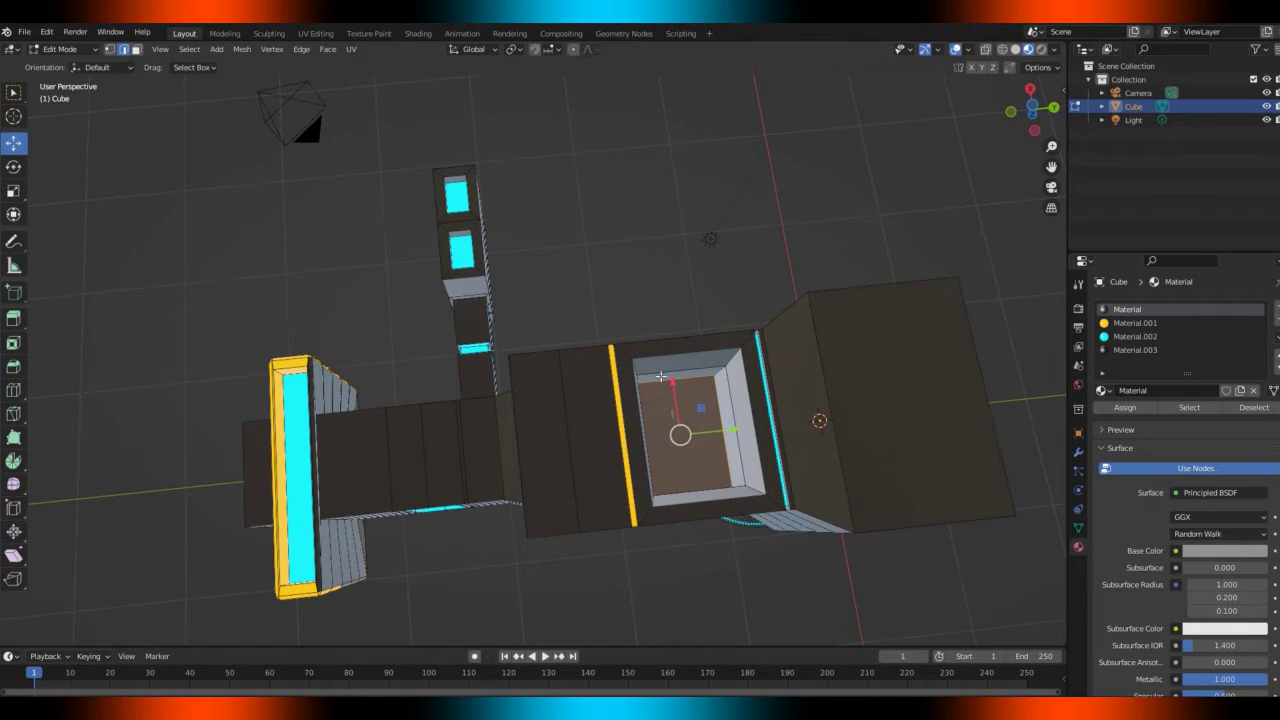
left_click(660, 381, "alt")
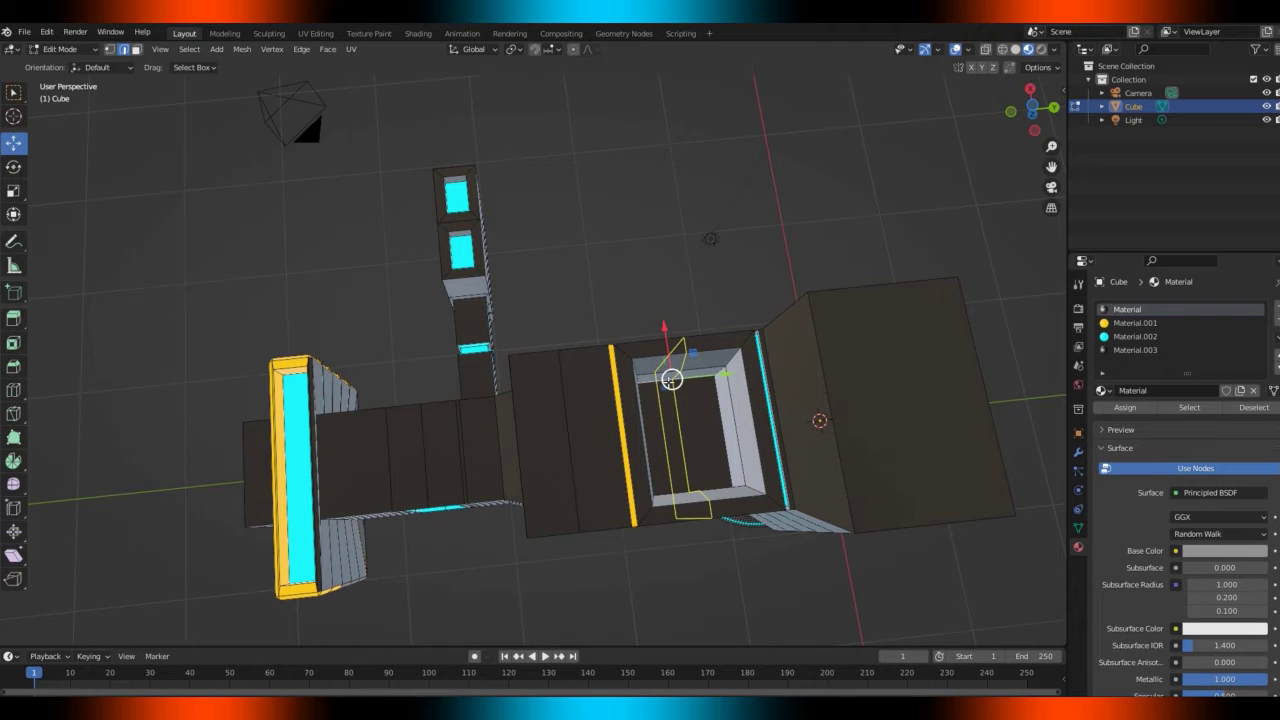
scroll(670, 381, "up", 2)
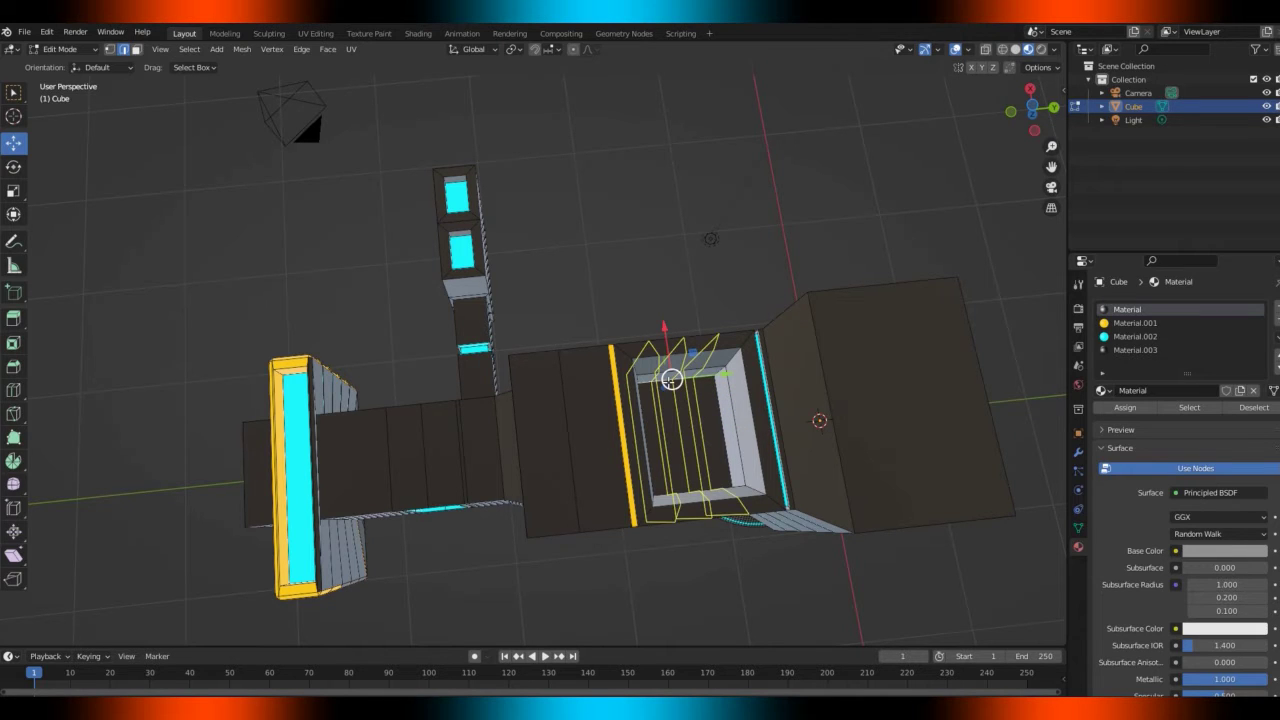
left_click(670, 379)
right_click(669, 383)
Bevel the three new edge loops by about 0.007 m with one segment to form thin strips
left_click_drag(1029, 106, 792, 250)
key("s")
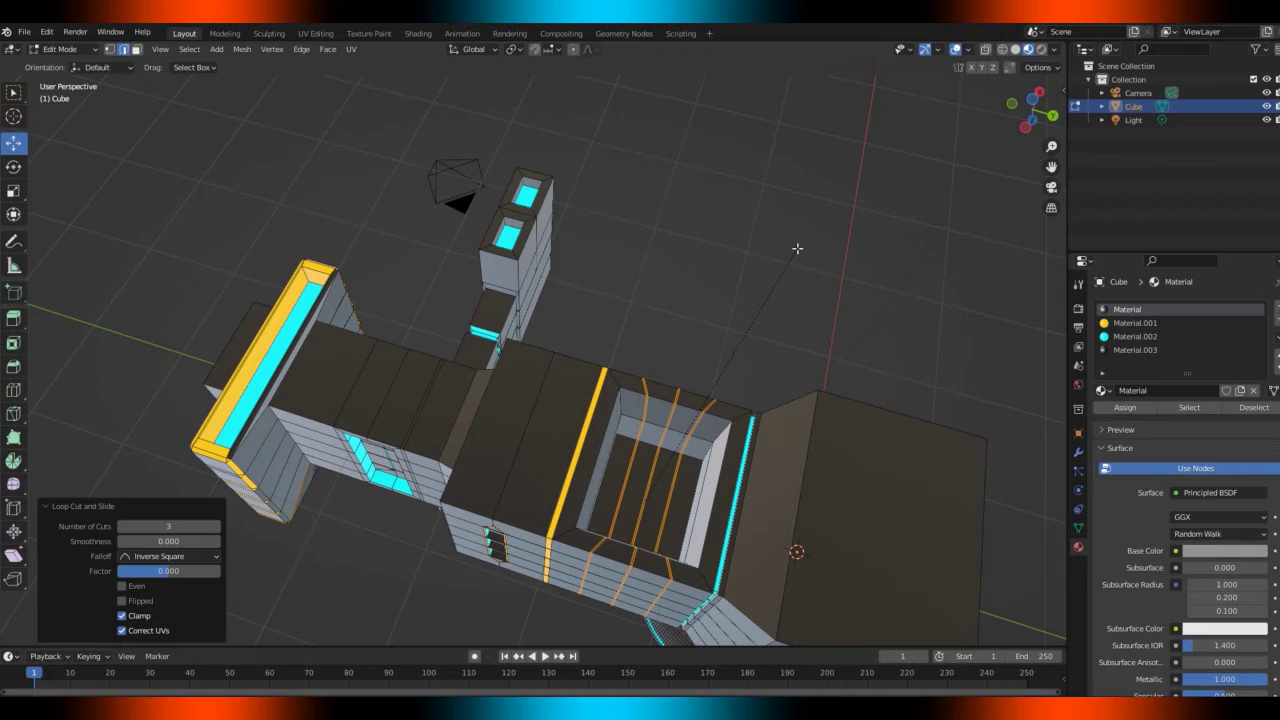
left_click(797, 248)
left_click_drag(1032, 110, 1016, 200)
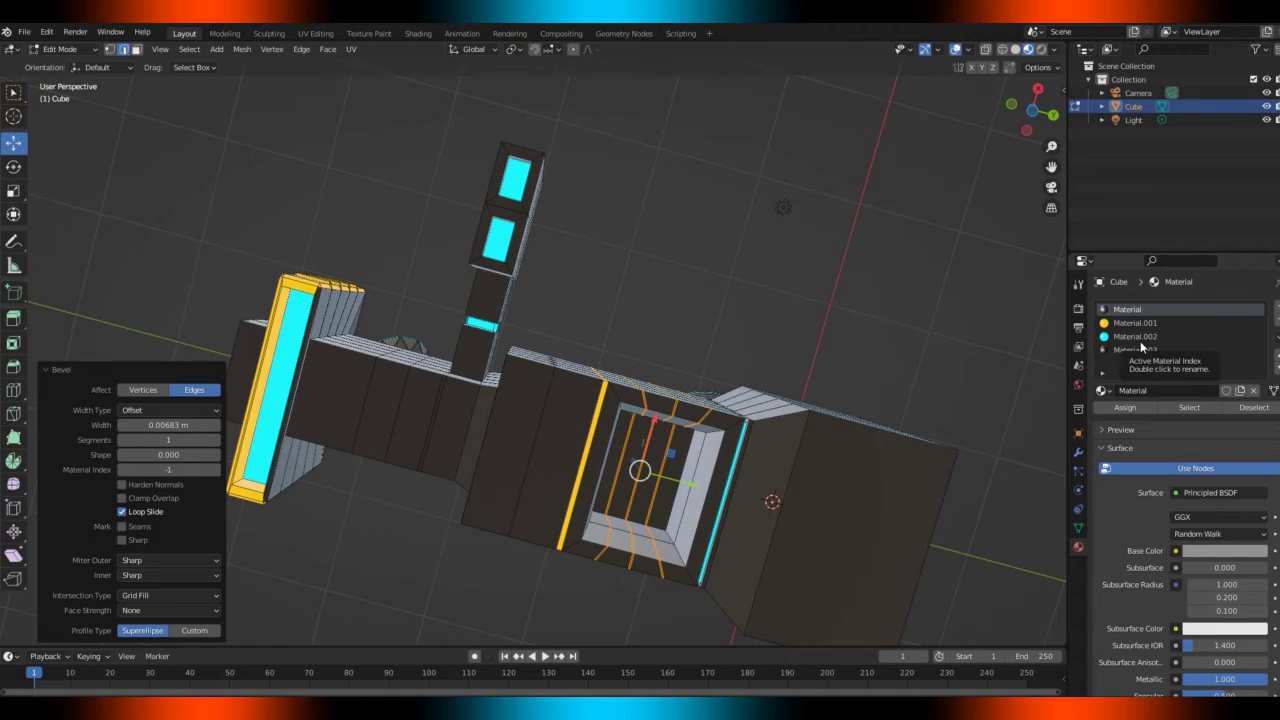
Assign the cyan Material.002 to the three full bevelled loops and check them from below and from the side
left_click(1135, 337)
left_click(1125, 407)
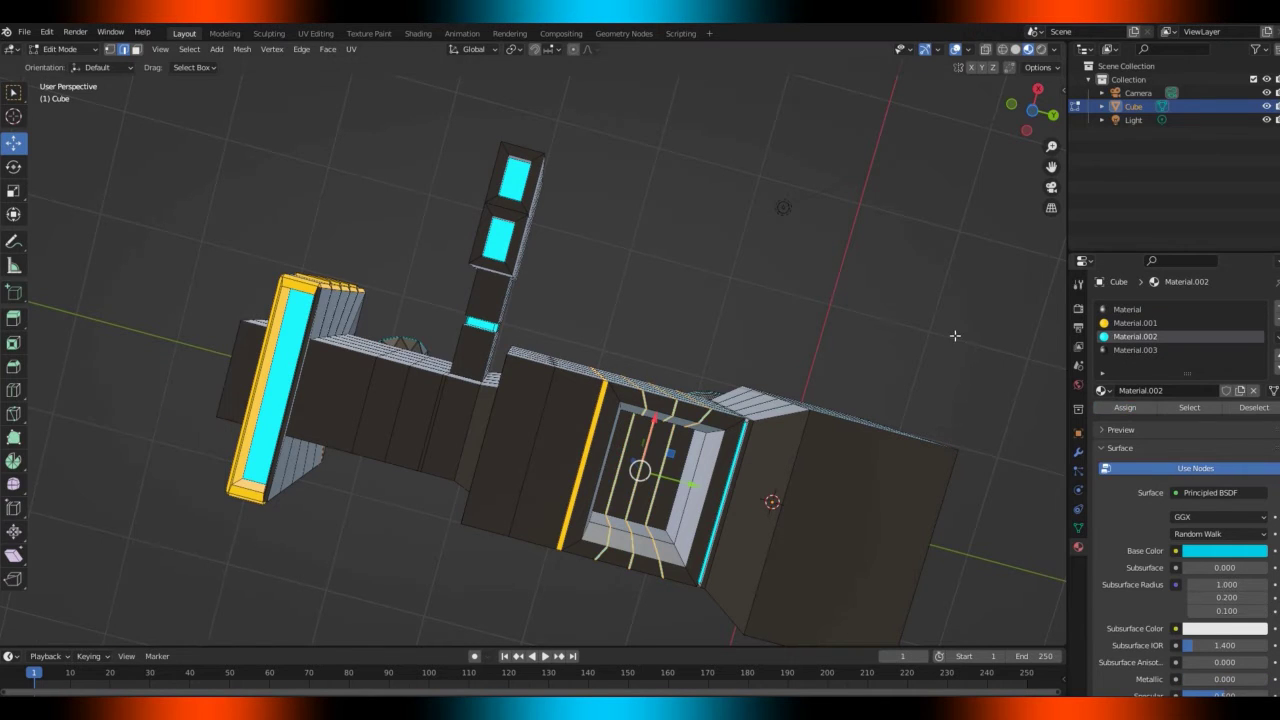
key("Tab")
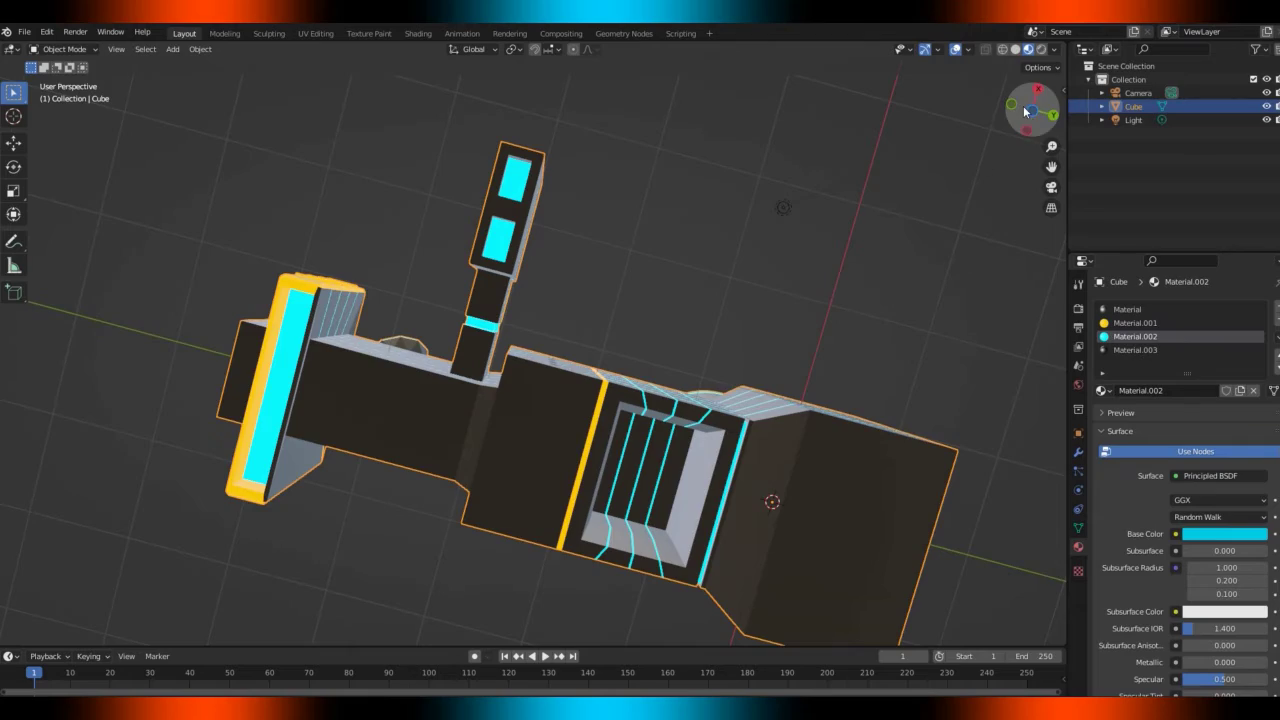
left_click_drag(1033, 108, 600, 150)
left_click_drag(975, 125, 884, 187)
Reassign the base Material to the bevelled loops around the main body
key("Tab")
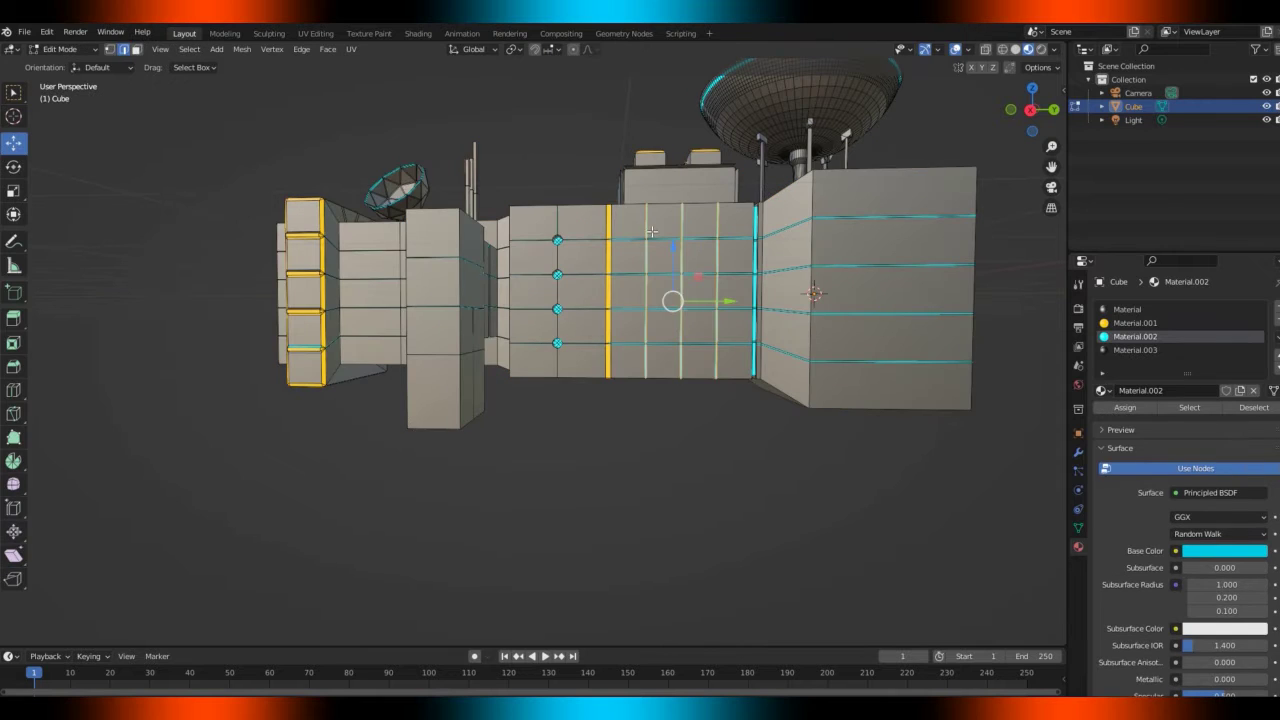
left_click_drag(1032, 110, 945, 140)
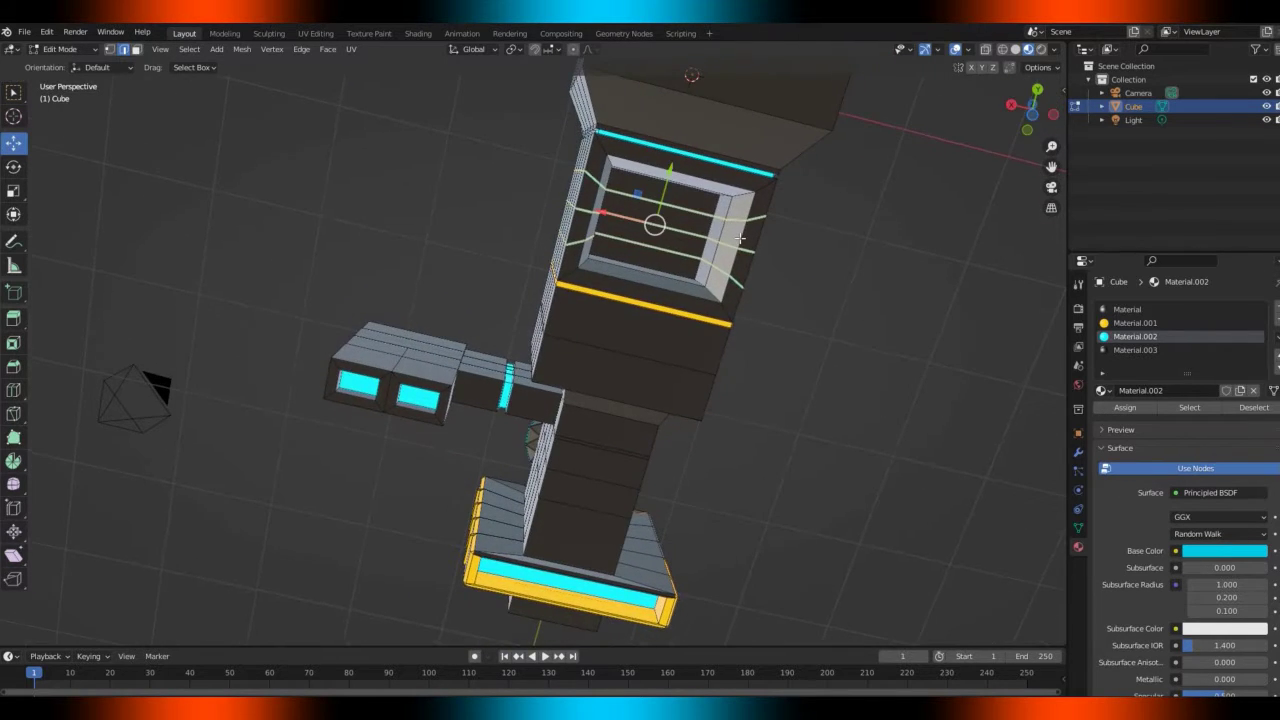
left_click(1138, 310)
left_click(1138, 408)
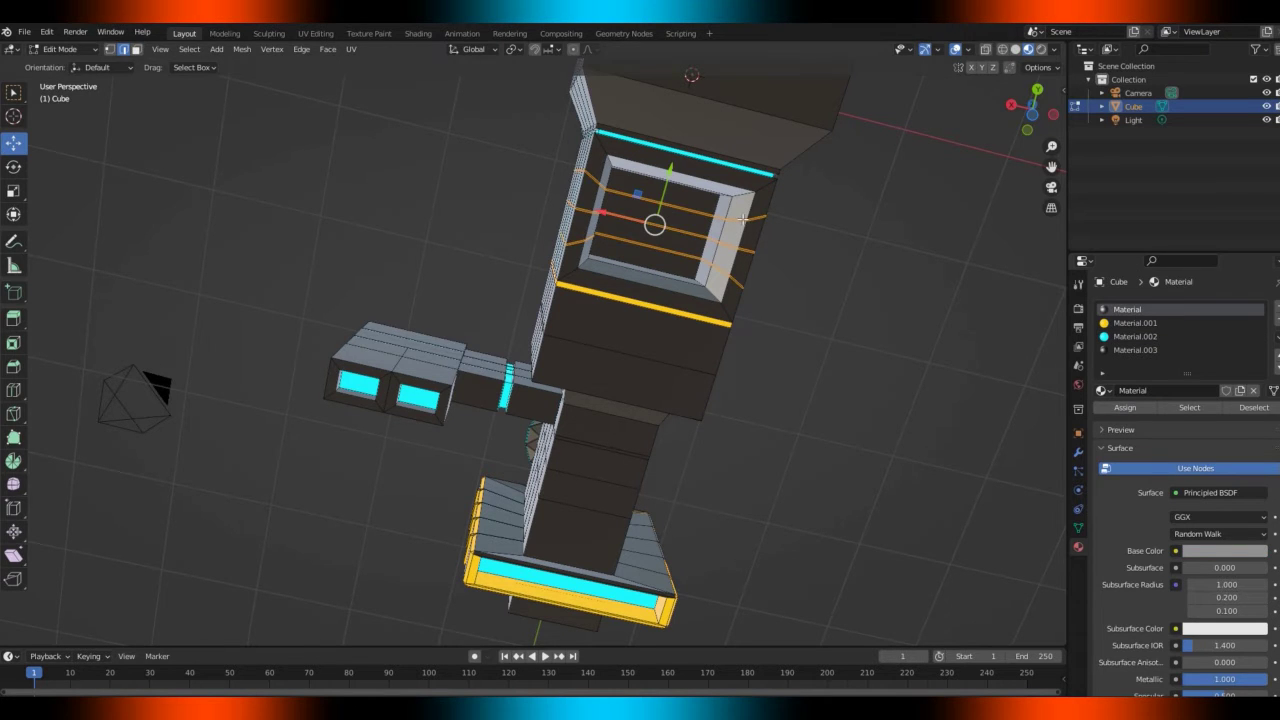
In the bottom view, select only the three thin strip faces on the recess floor, leaving out the wide faces between them
left_click(1023, 104)
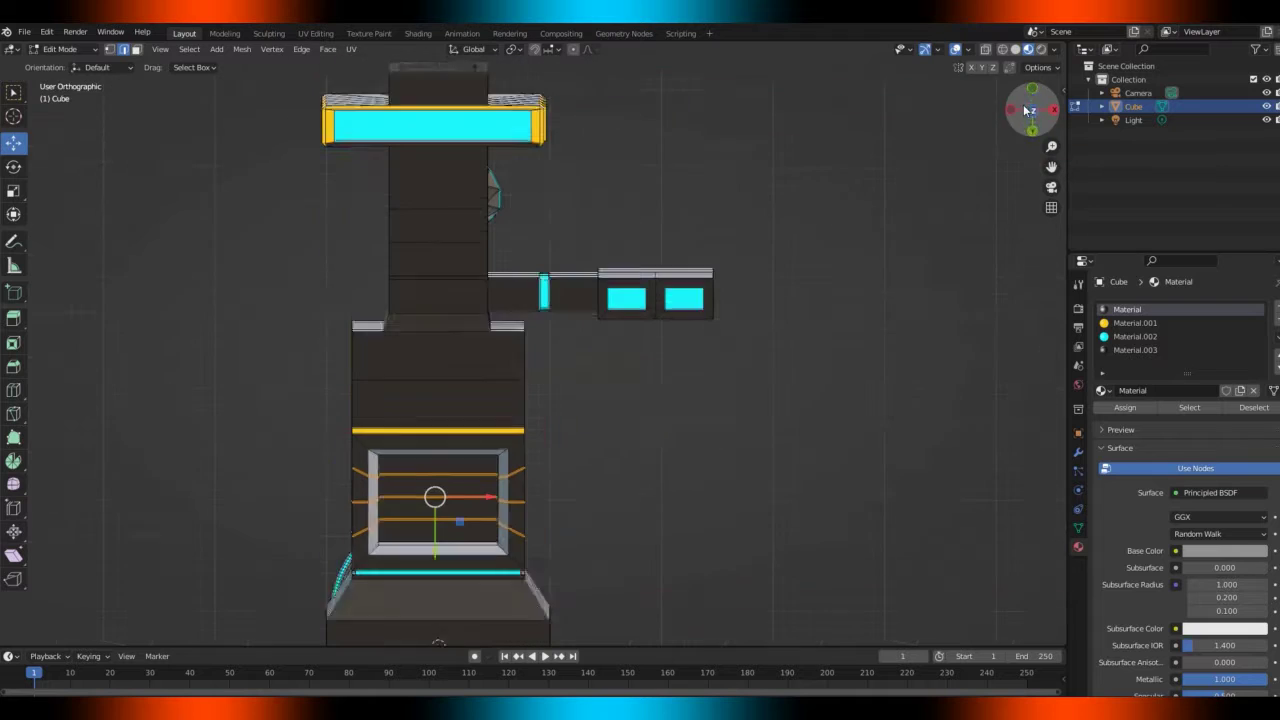
middle_click_drag(475, 478, 532, 420, "shift")
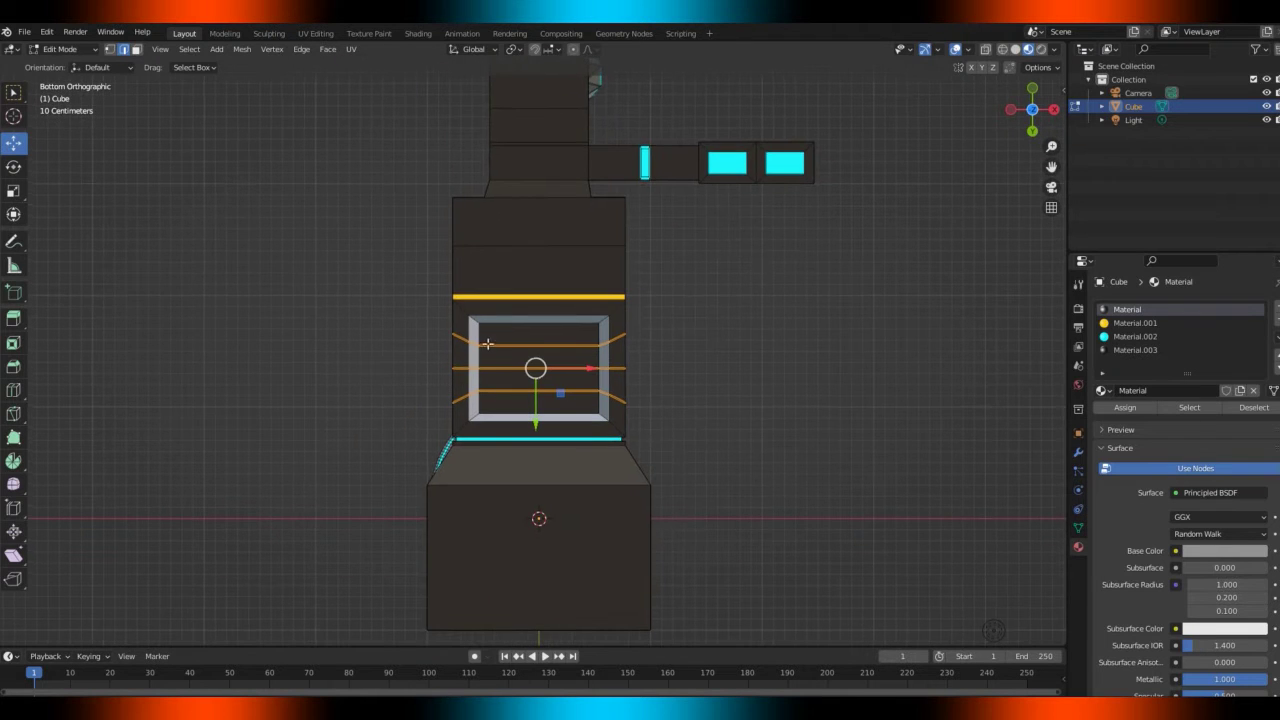
left_click_drag(490, 338, 584, 400)
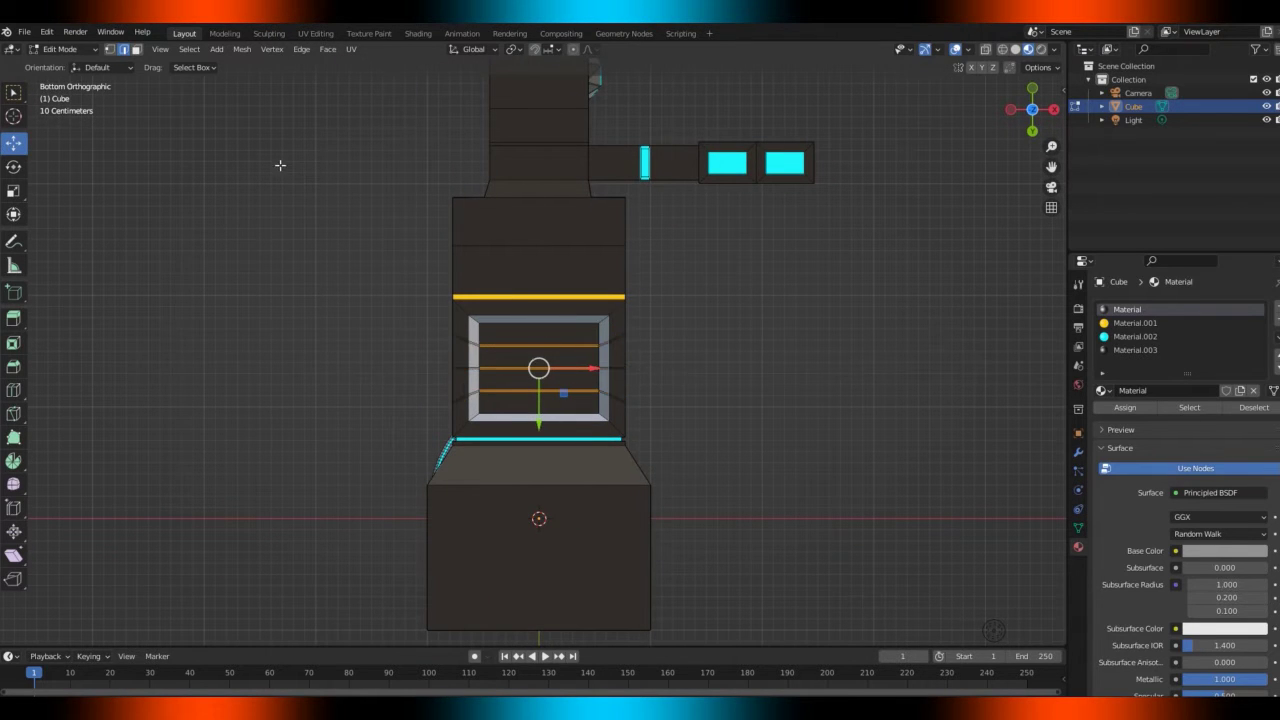
left_click(135, 51)
left_click_drag(488, 336, 582, 406)
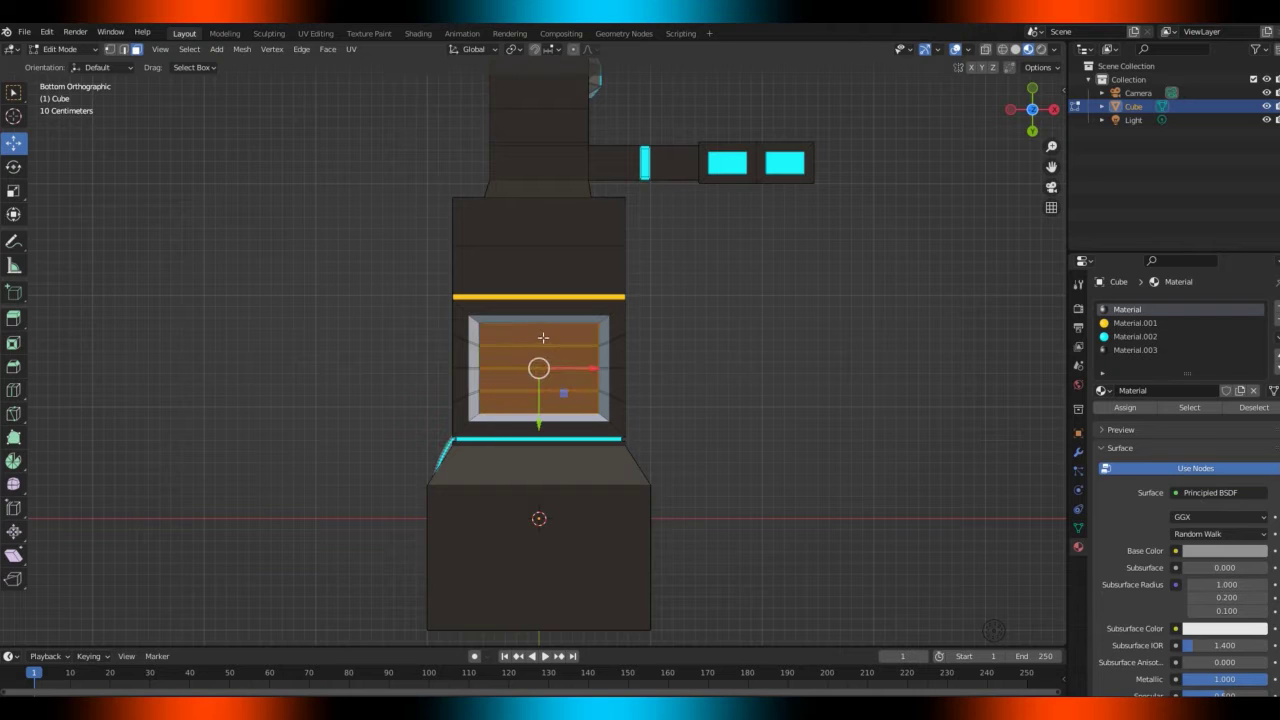
left_click(543, 336, "shift")
left_click(528, 360, "shift")
left_click(517, 377, "shift")
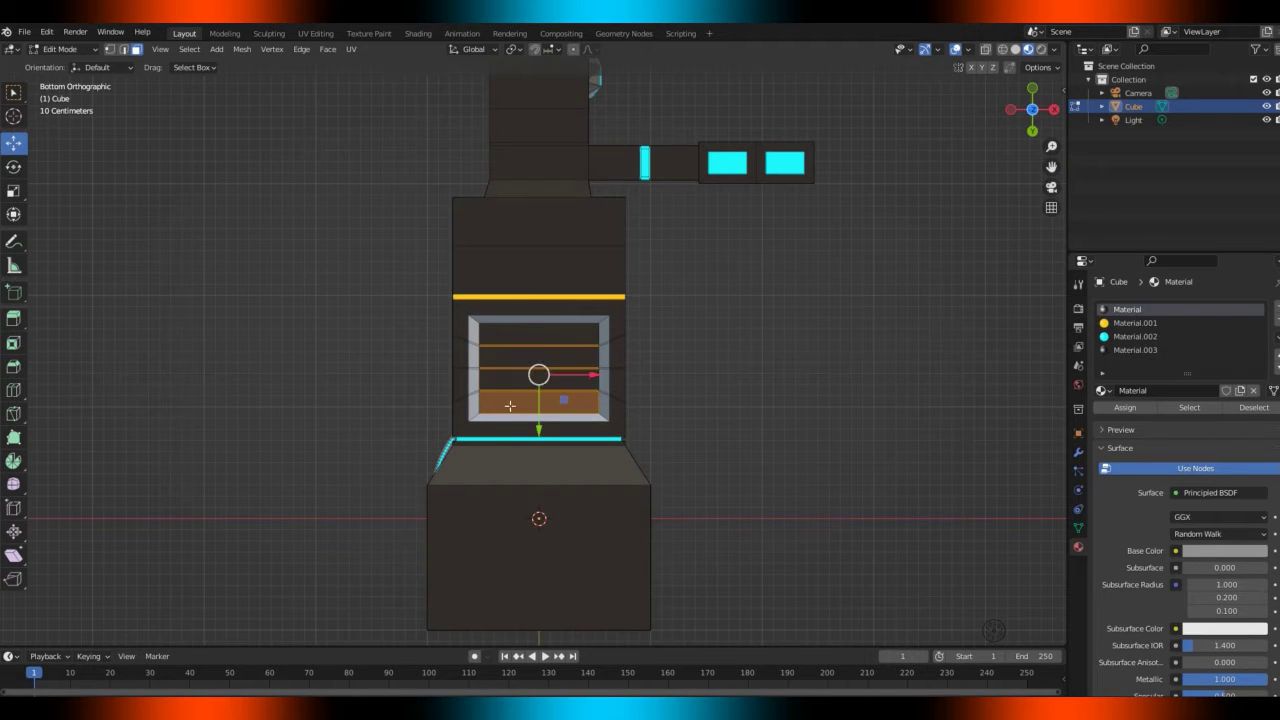
left_click(511, 407, "shift")
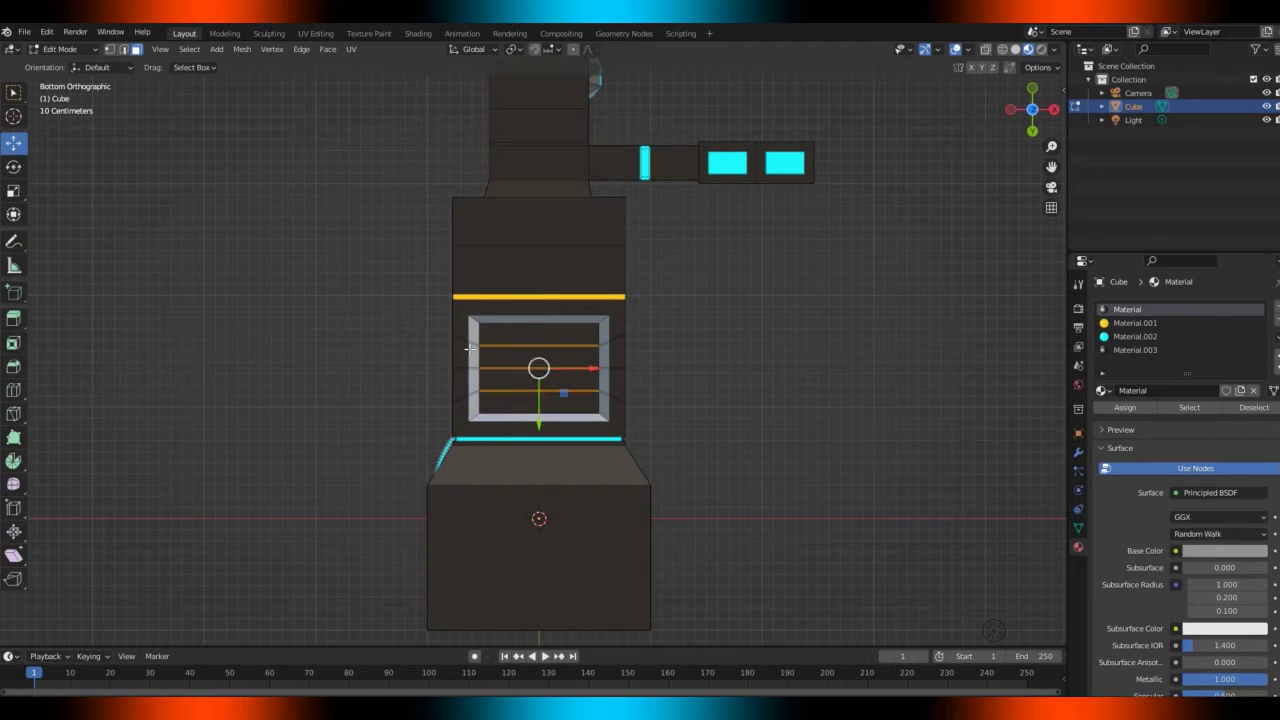
Add the thin strips on the -X side wall and rim of the recess to the selection, without the wide faces
left_click(475, 405, "shift")
left_click(474, 352, "shift")
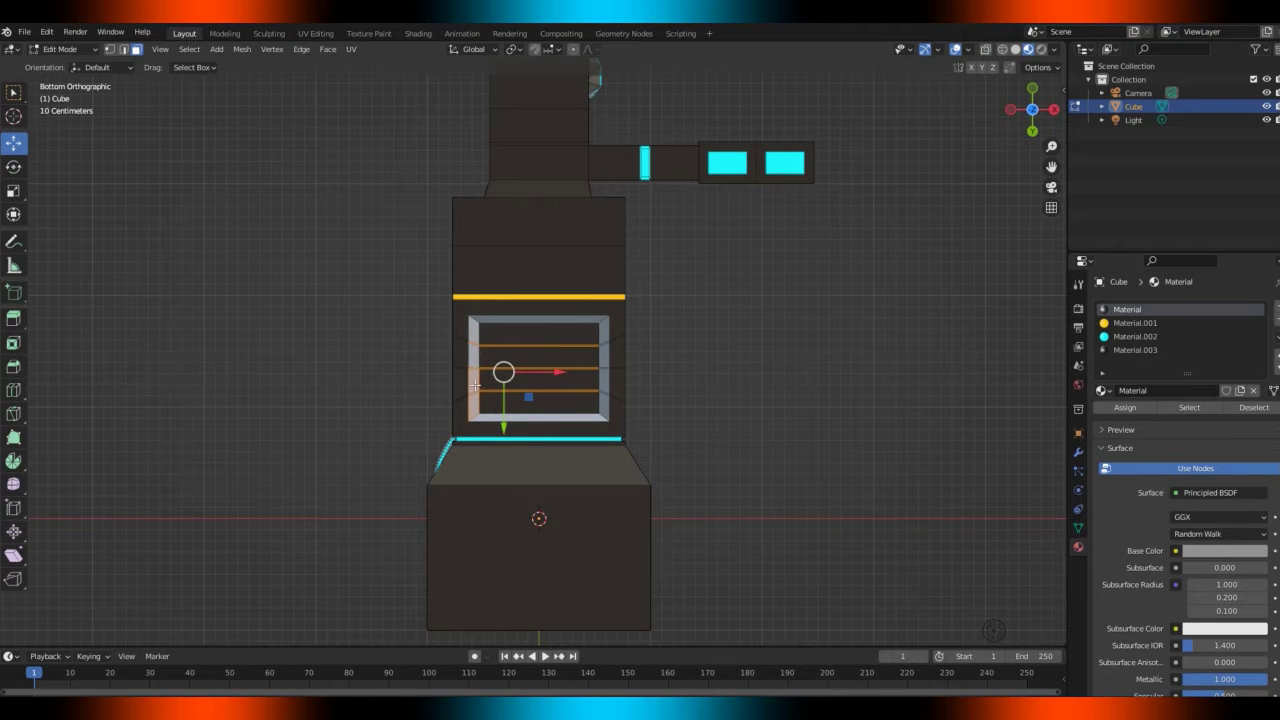
left_click(460, 363, "shift")
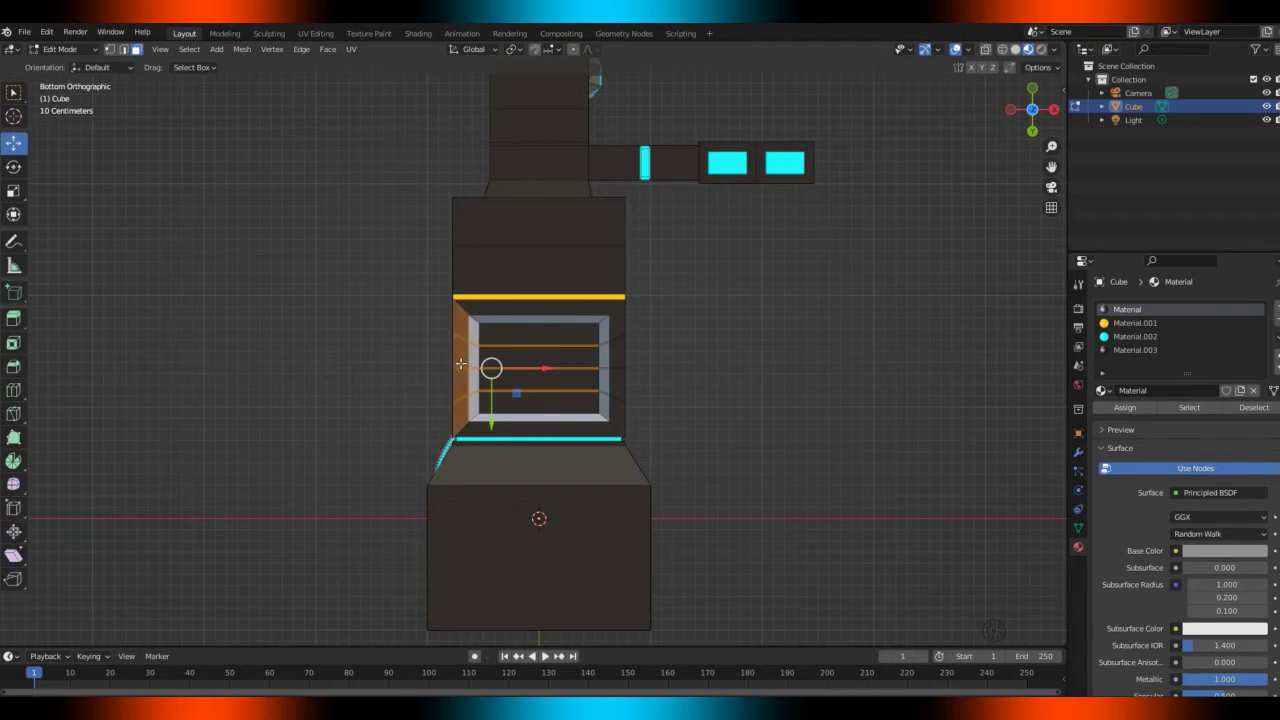
left_click(459, 317, "shift")
left_click(461, 354, "shift")
left_click(462, 386, "shift")
left_click(463, 415, "shift")
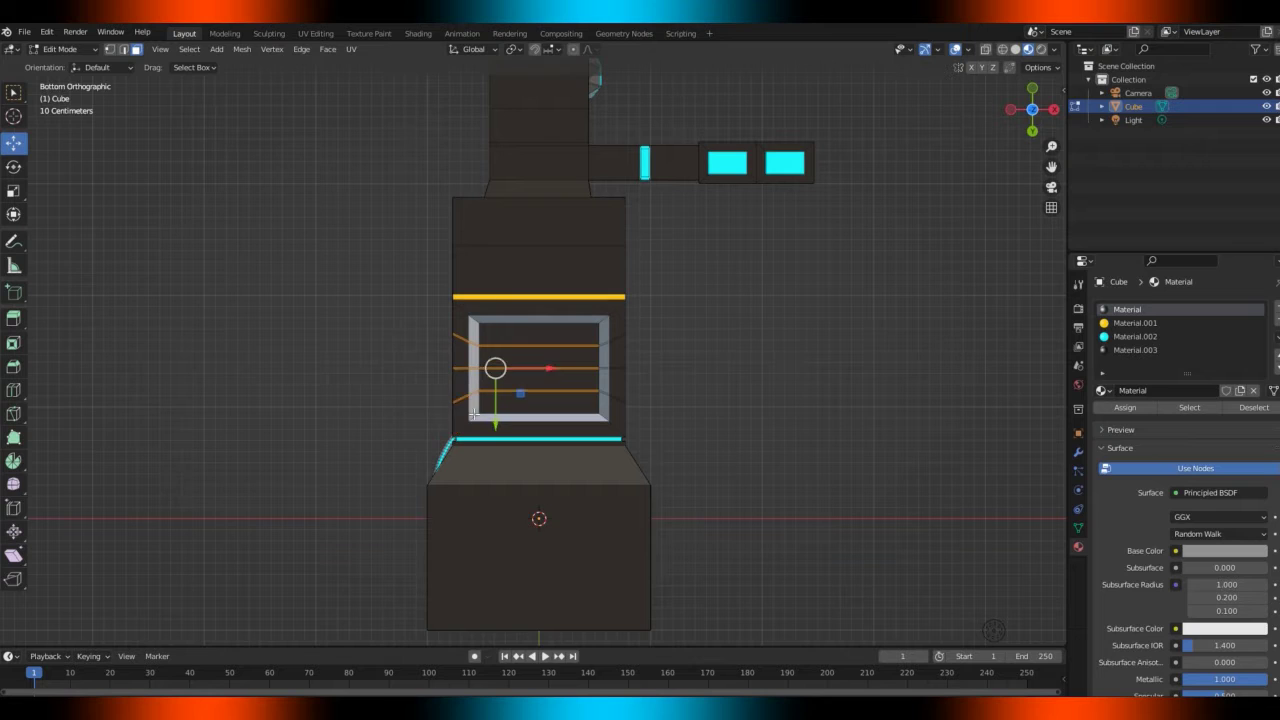
Add the matching thin strips on the recess's +X side wall and rim to the selection, without the wide faces
left_click_drag(602, 334, 615, 401, "shift")
left_click(617, 329, "shift")
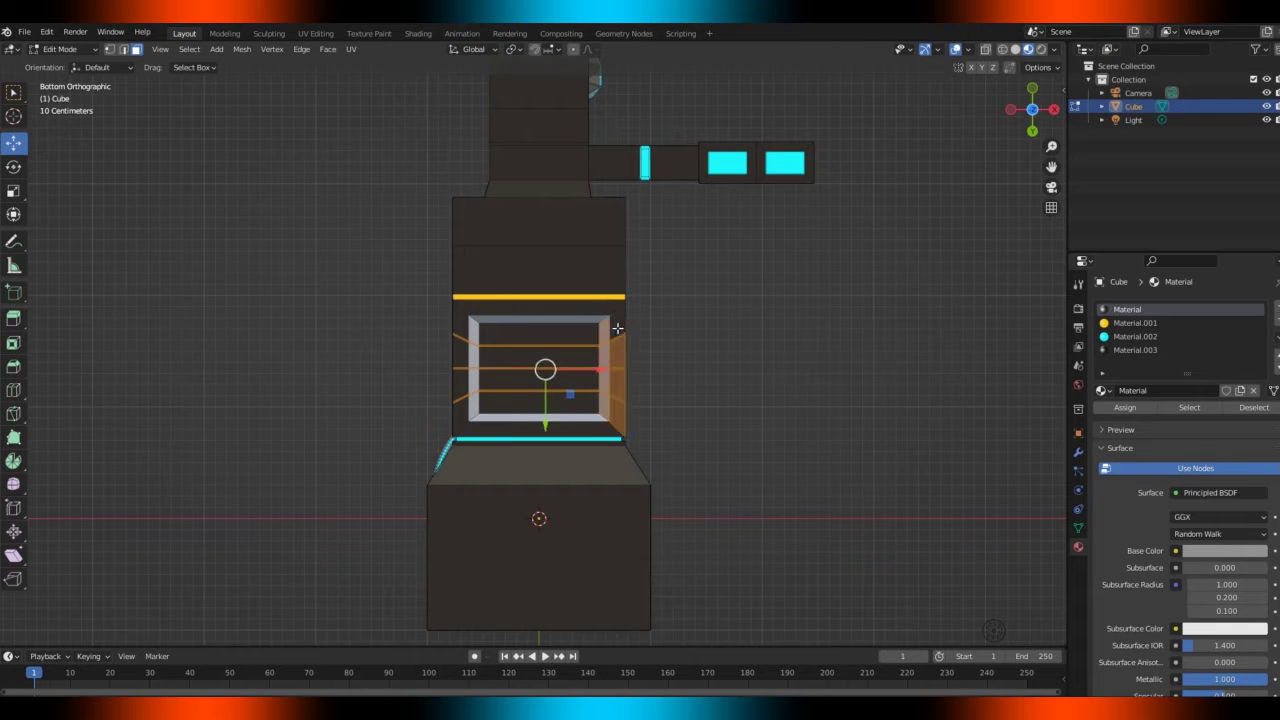
left_click(616, 355, "shift")
left_click(614, 384, "shift")
left_click(615, 418, "shift")
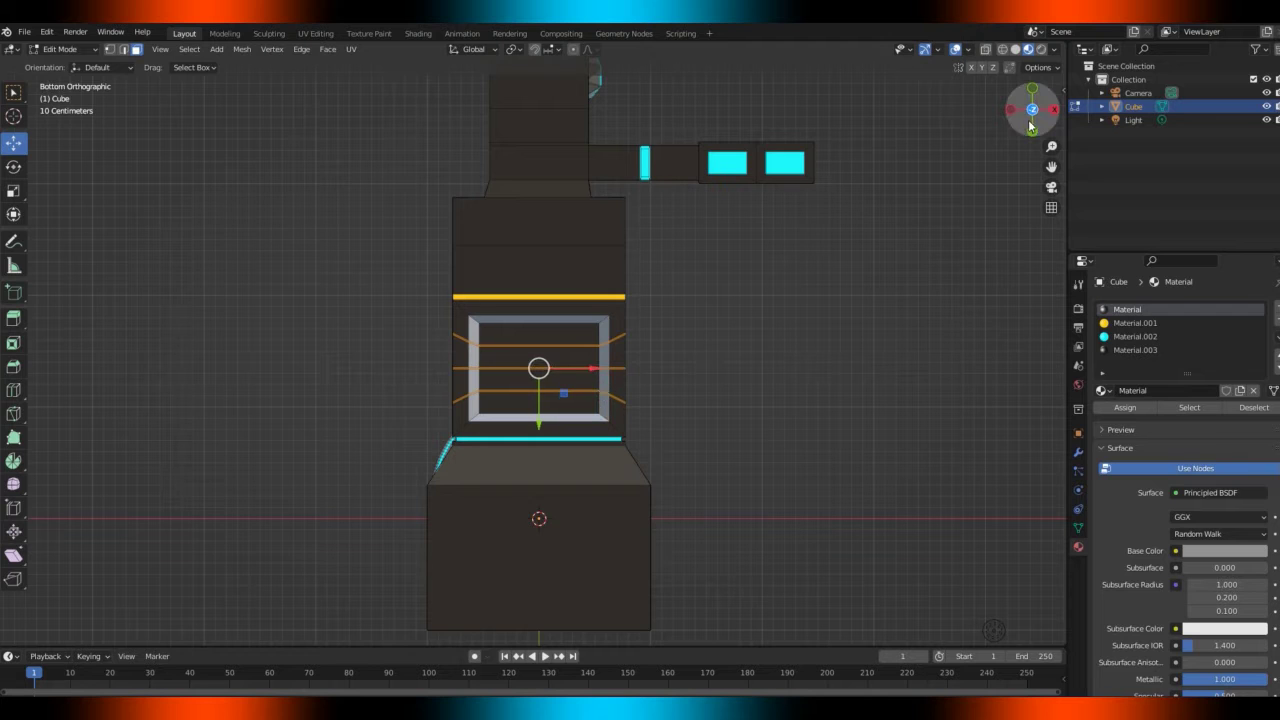
Assign the cyan Material.002 to the selected underside strips and return to Object Mode
left_click_drag(1029, 112, 1063, 268)
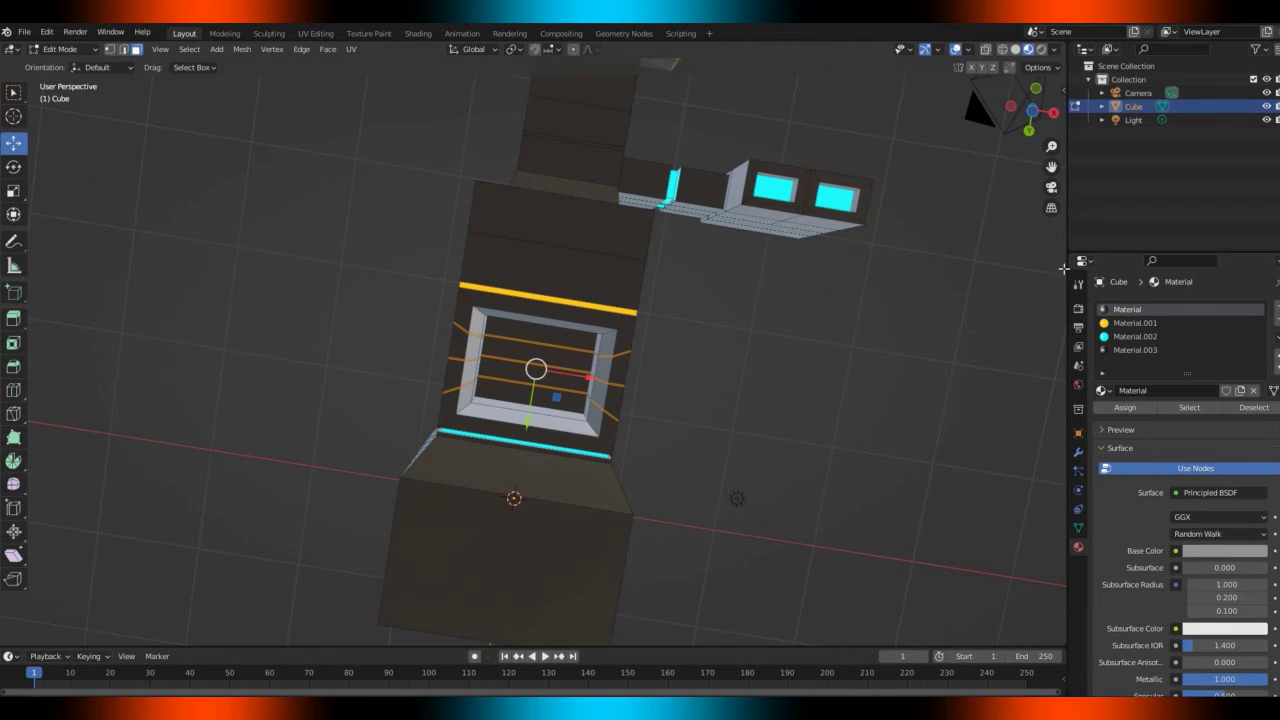
left_click(1124, 337)
left_click(1126, 407)
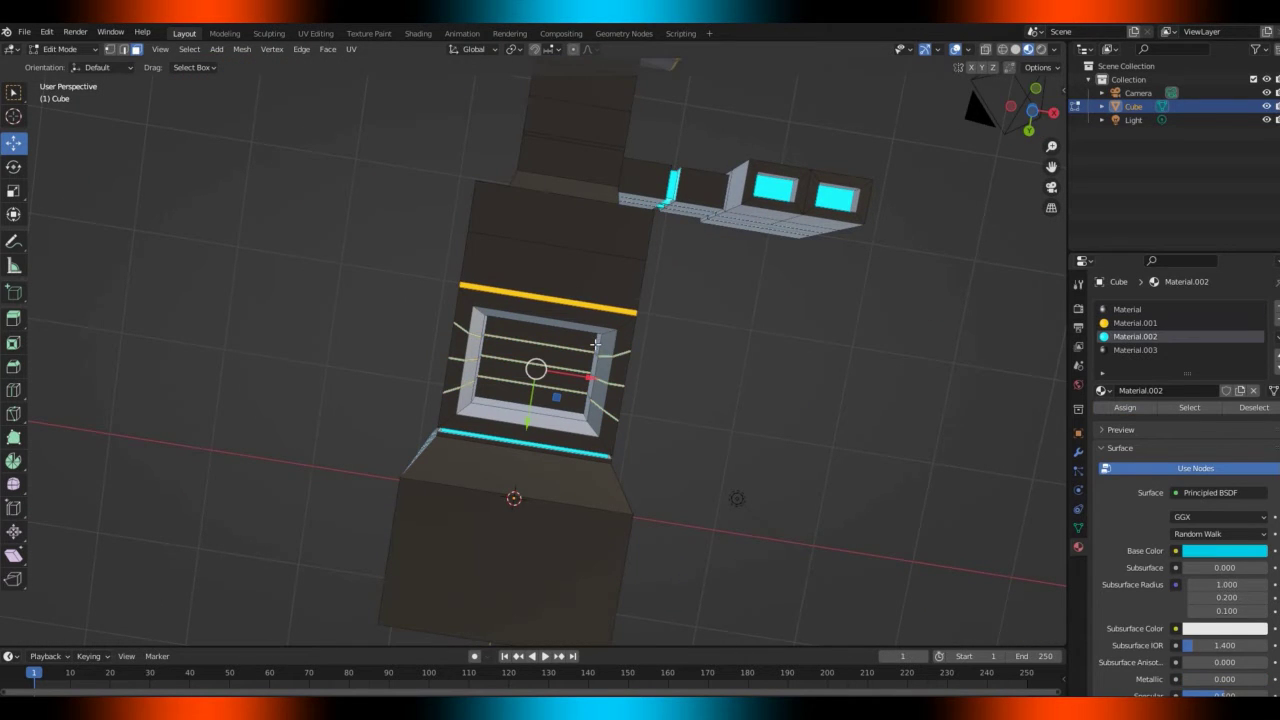
left_click(596, 344)
key("Tab")
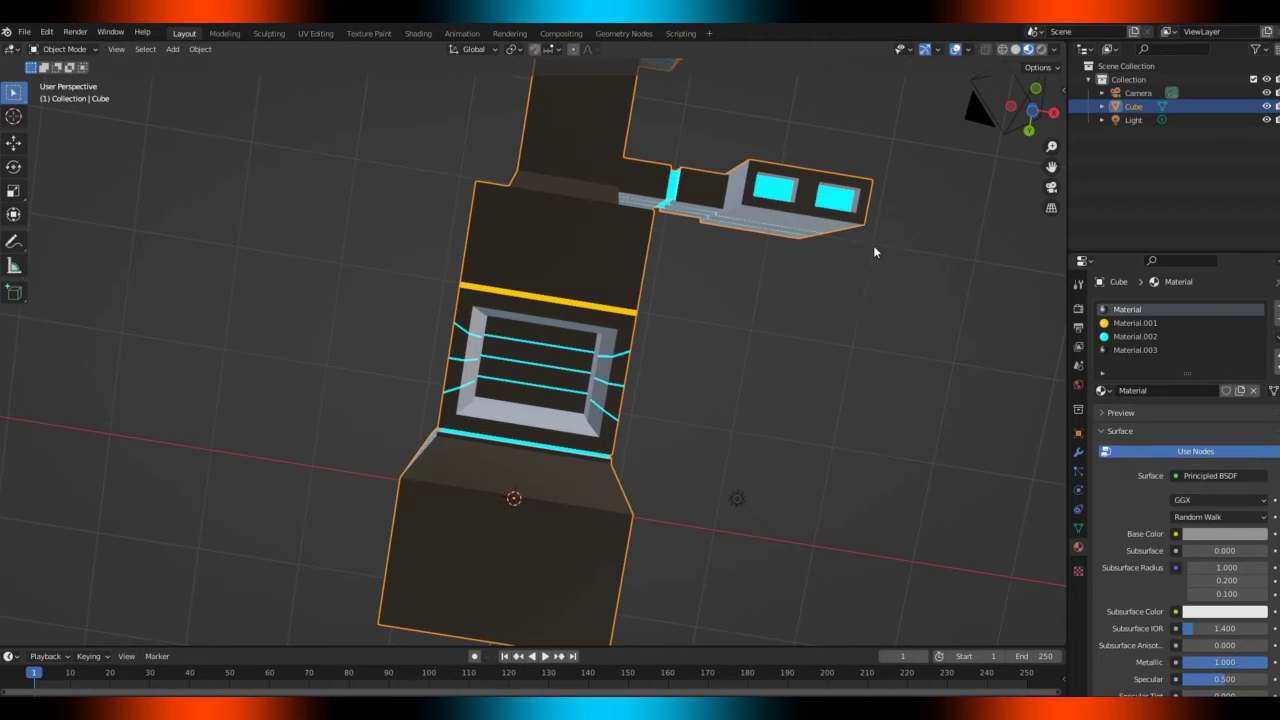
Select the four lower faces on the side block's large wall, extrude them in place and scale them to 0.795
left_click_drag(1043, 108, 1040, 150)
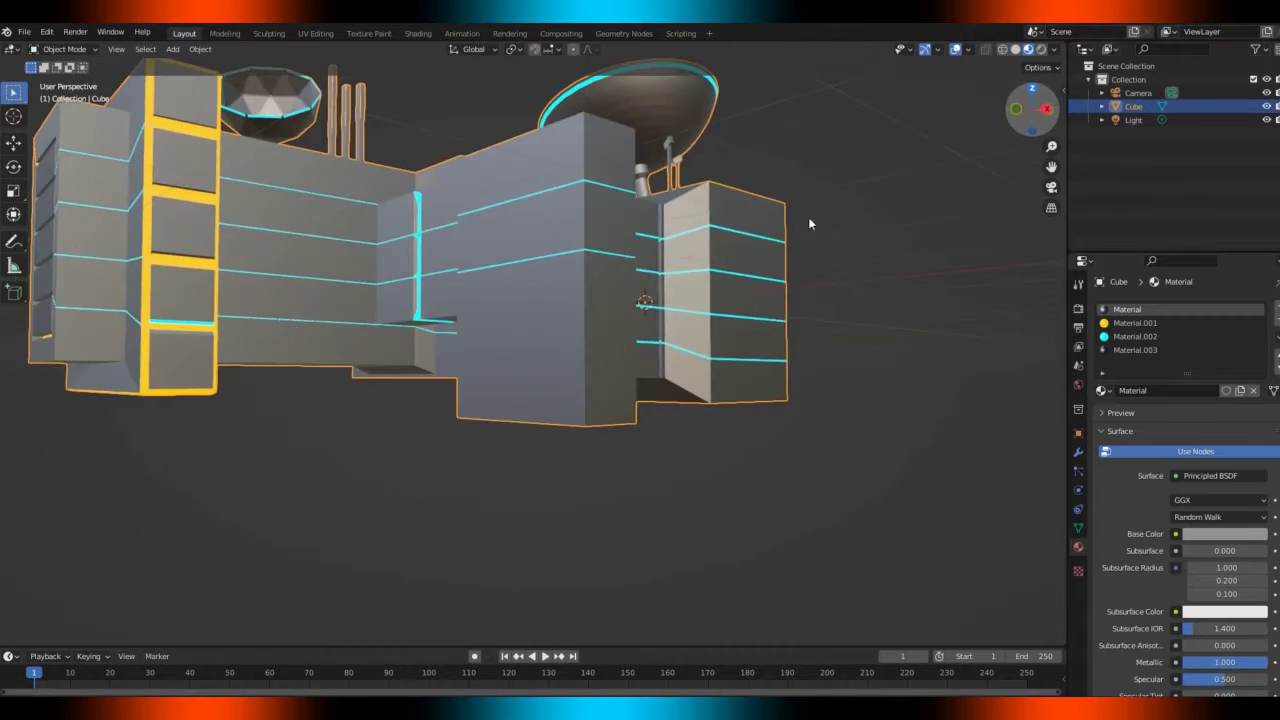
left_click(573, 274)
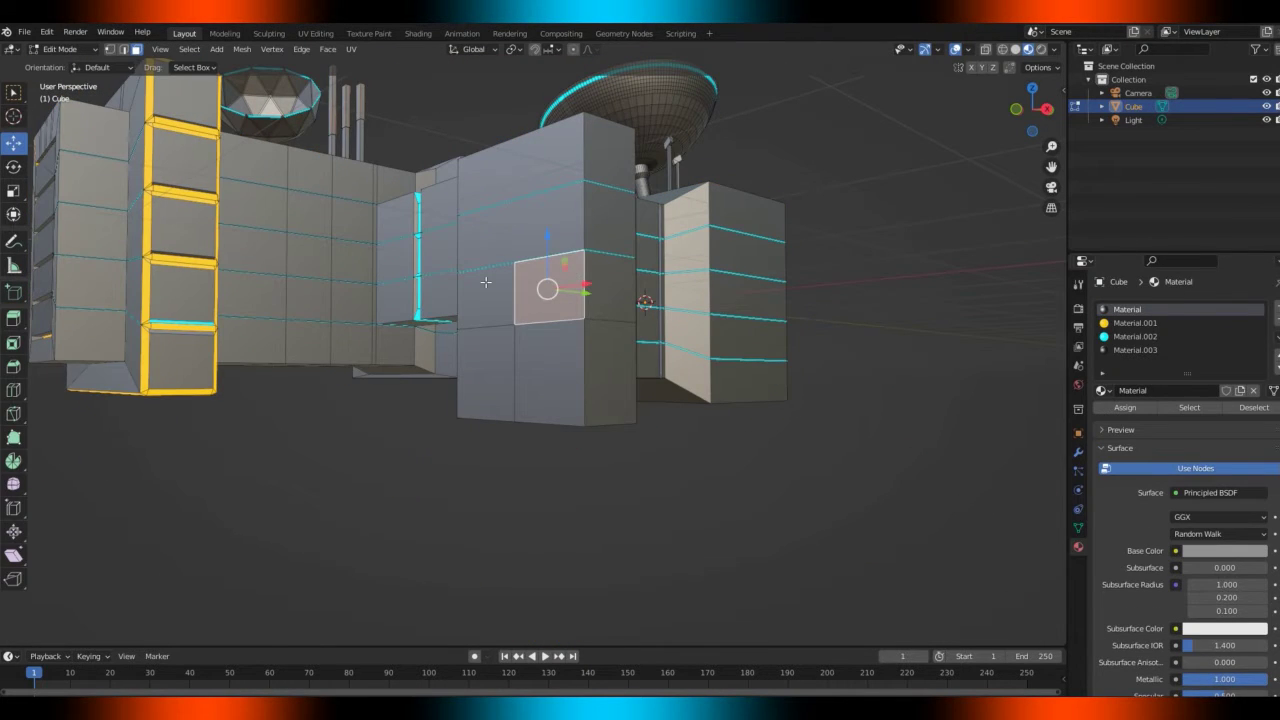
left_click(494, 291, "shift")
left_click(544, 340, "shift")
left_click(499, 356, "shift")
key("e")
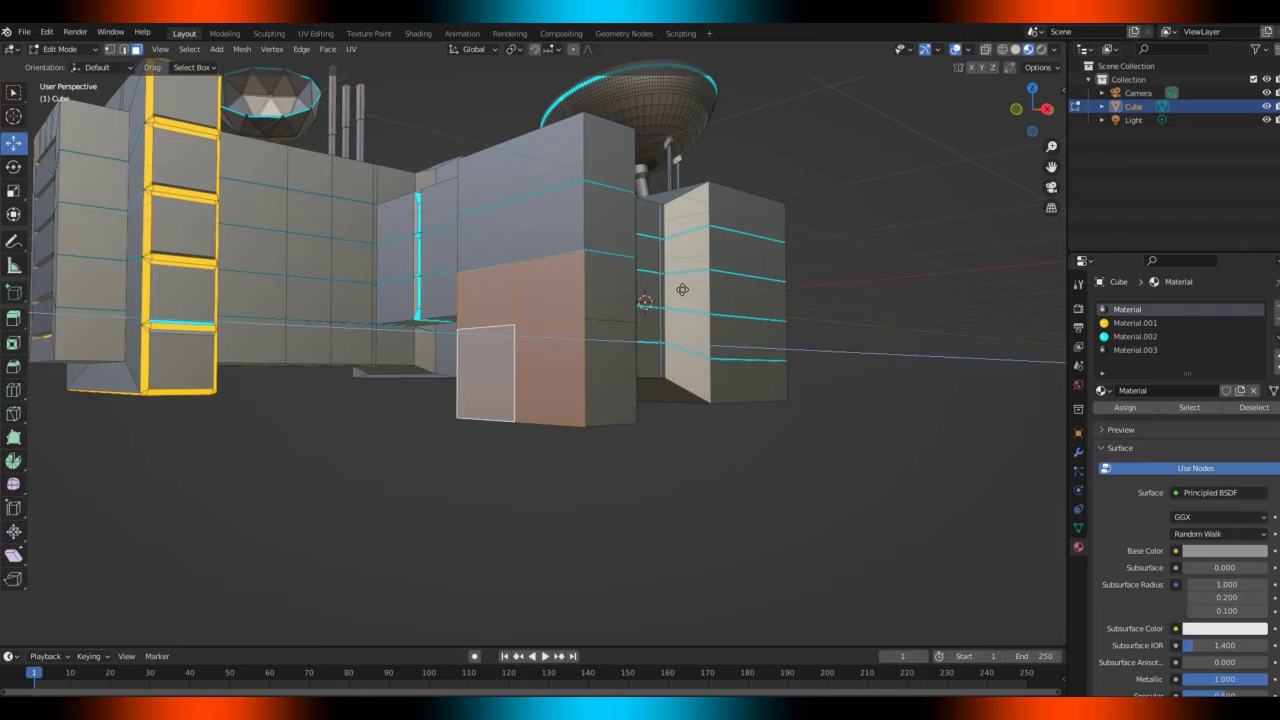
key("s")
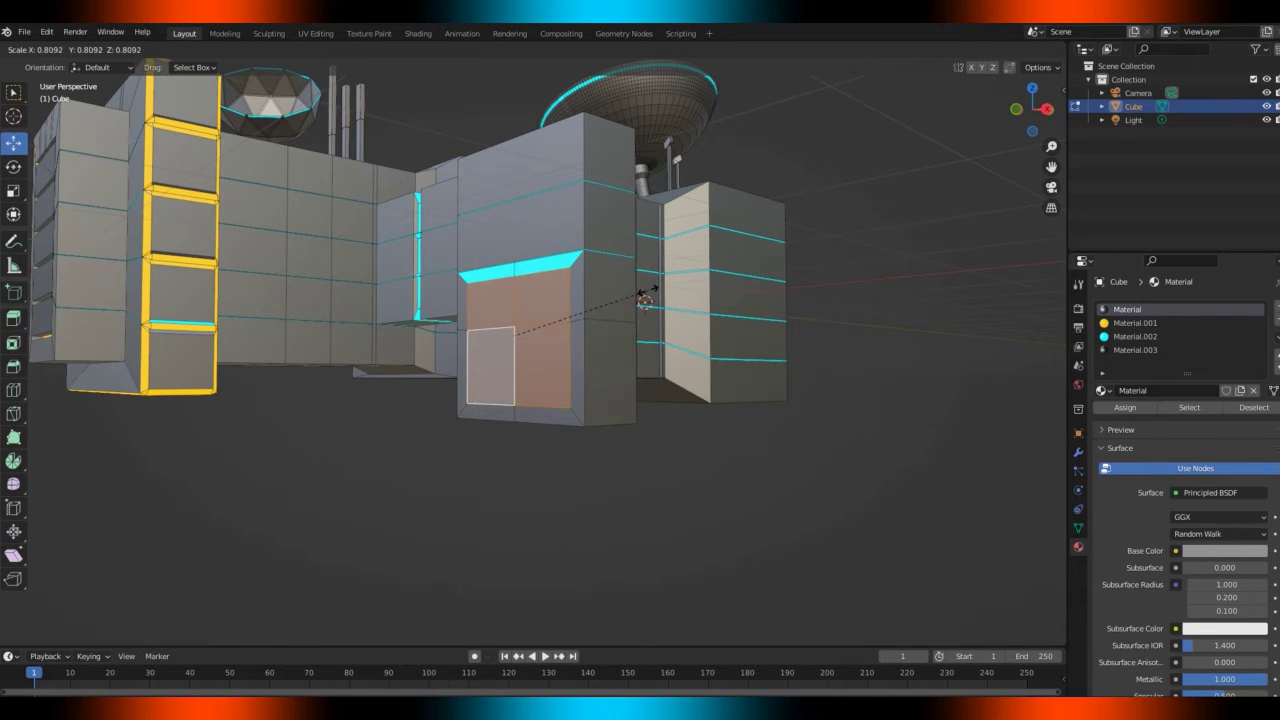
left_click(645, 295)
Move the four scaled wall faces up about 0.053 m along Z
key("g")
key("z")
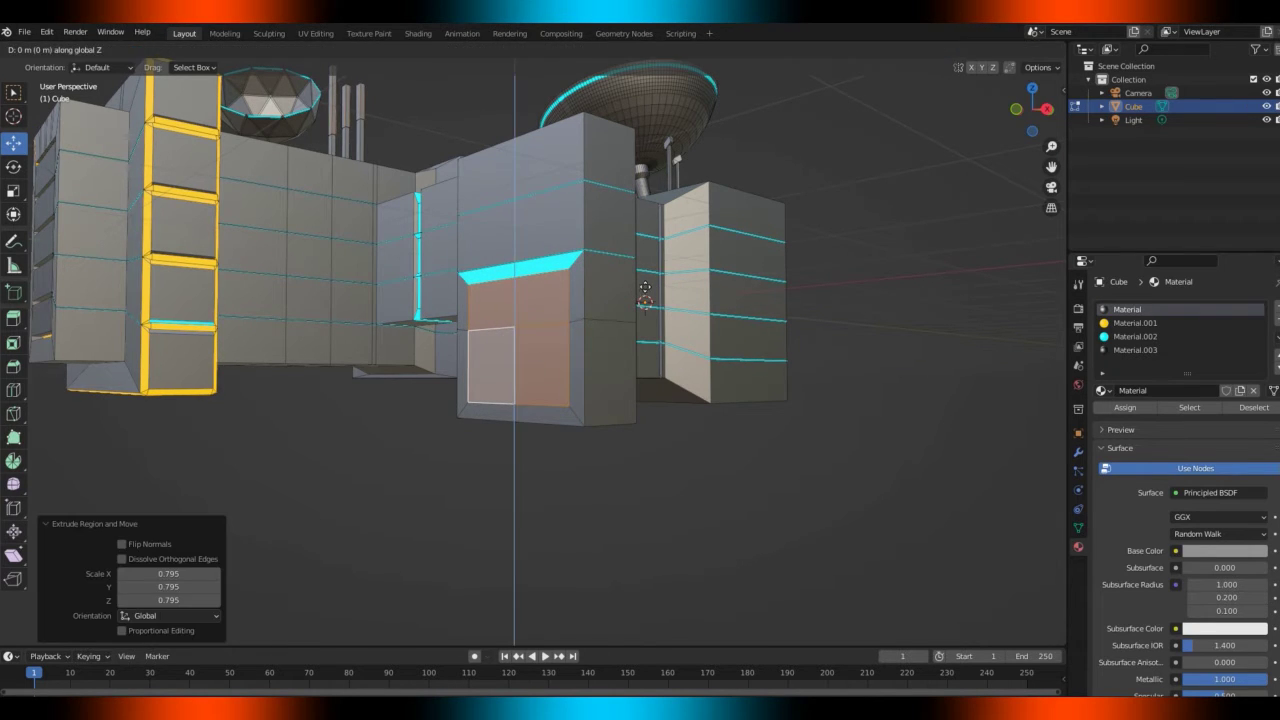
left_click(647, 280)
Extrude the four wall faces inward about 0.12 m and scale them to 0.754
key("e")
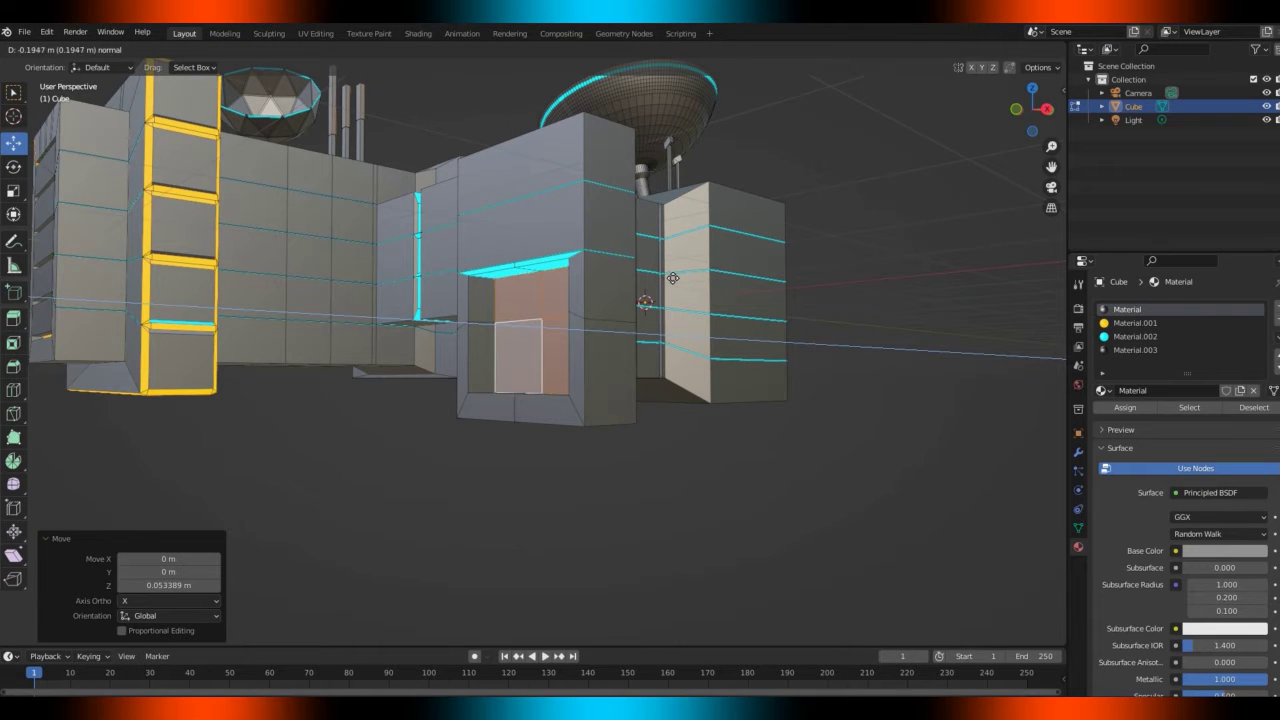
left_click(661, 280)
key("s")
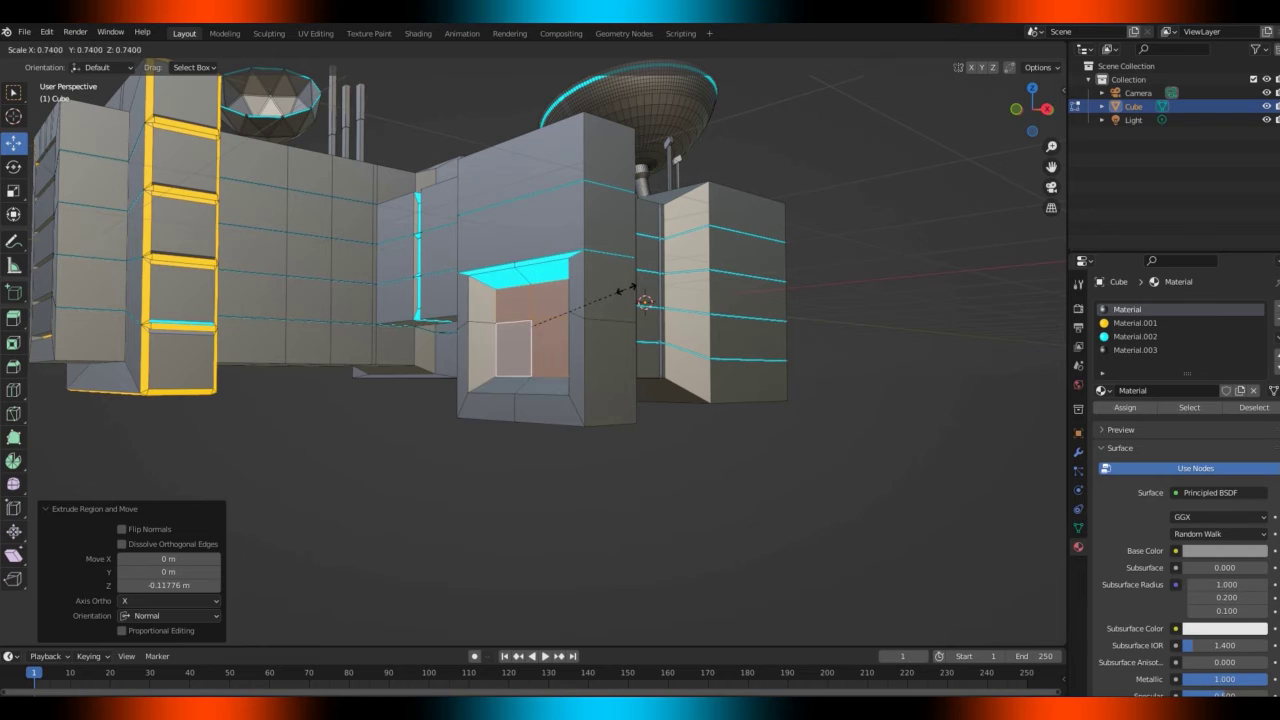
left_click(558, 292)
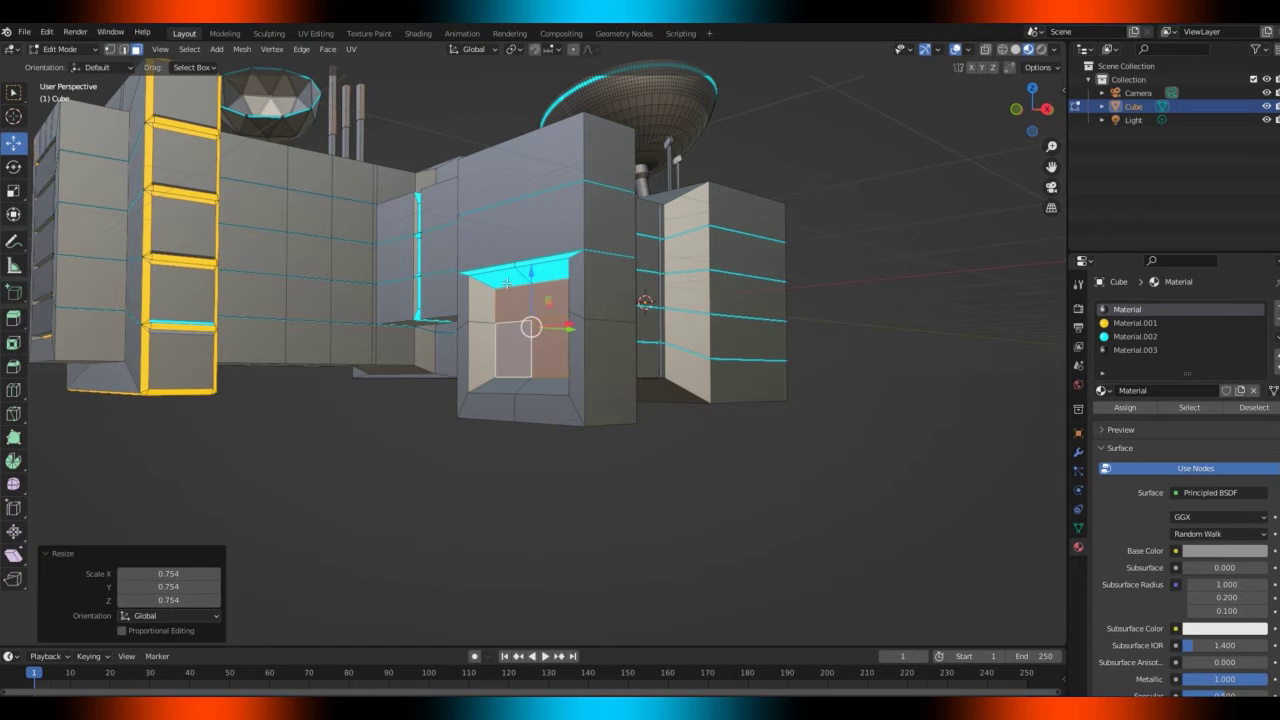
Assign the grey Material to the cyan ceiling faces inside the side block's opening and clear the selection
left_click(557, 270)
left_click(557, 269, "shift")
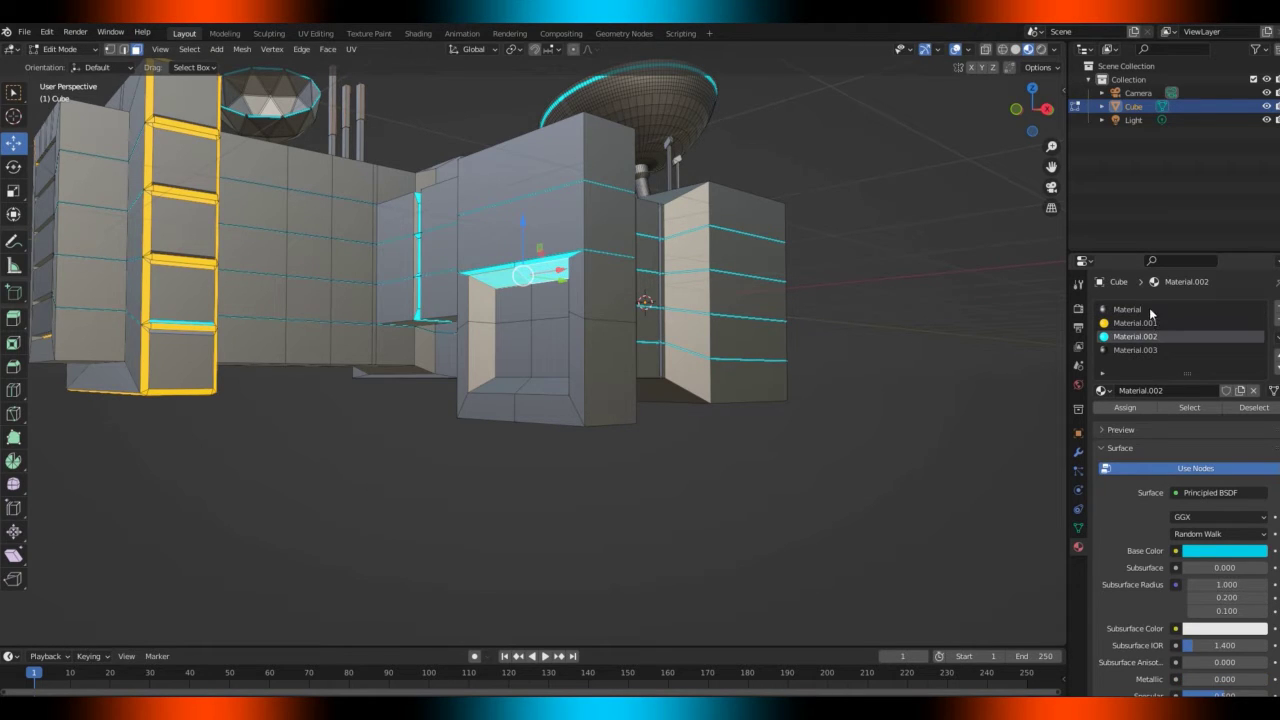
left_click(1128, 309)
left_click(1125, 407)
key("alt+a")
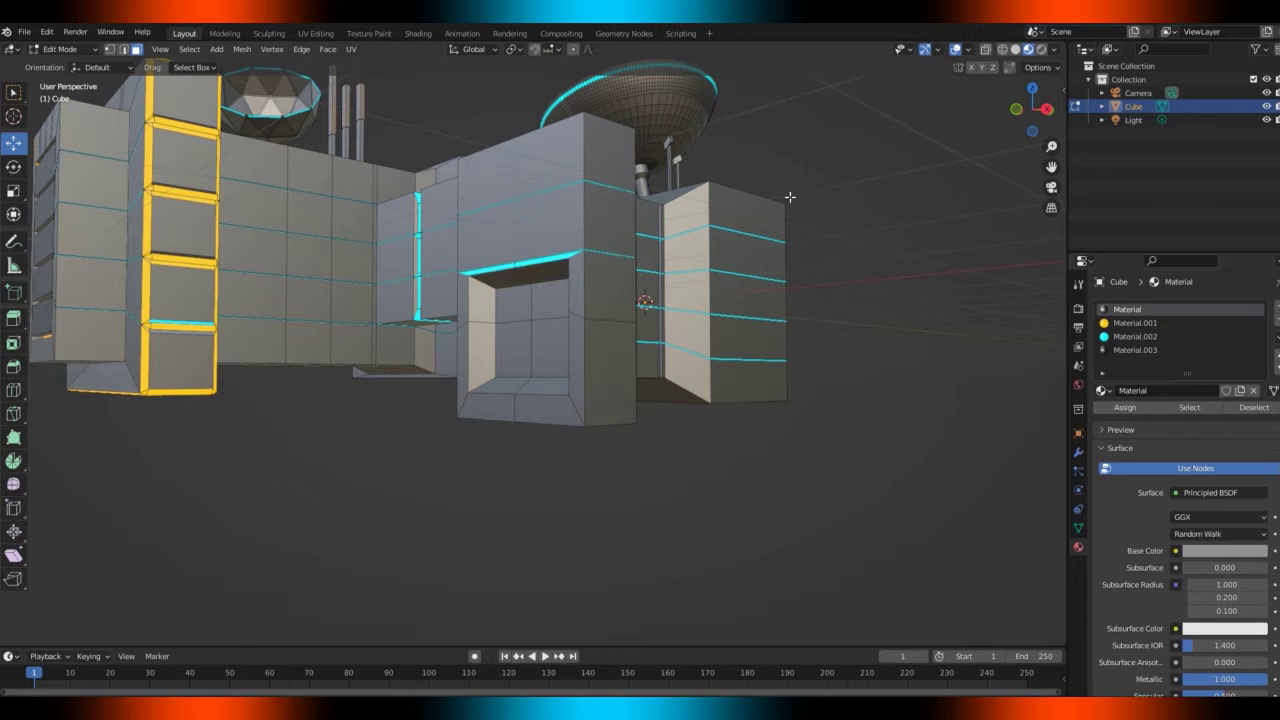
key("a")
key("alt+a")
Select the edges around the back panel of the side block's opening and bevel them about 0.009 m wide
key("2")
left_click(518, 266)
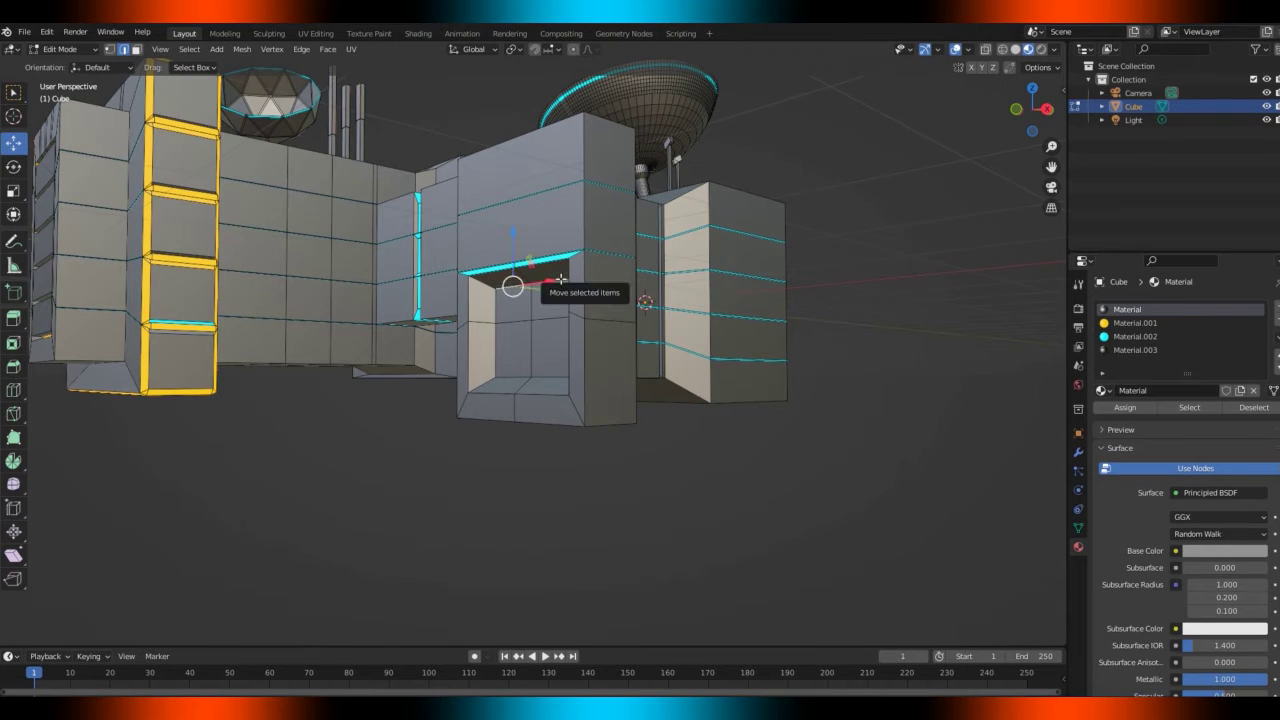
left_click(561, 279)
left_click(512, 286, "shift")
left_click(497, 304, "shift")
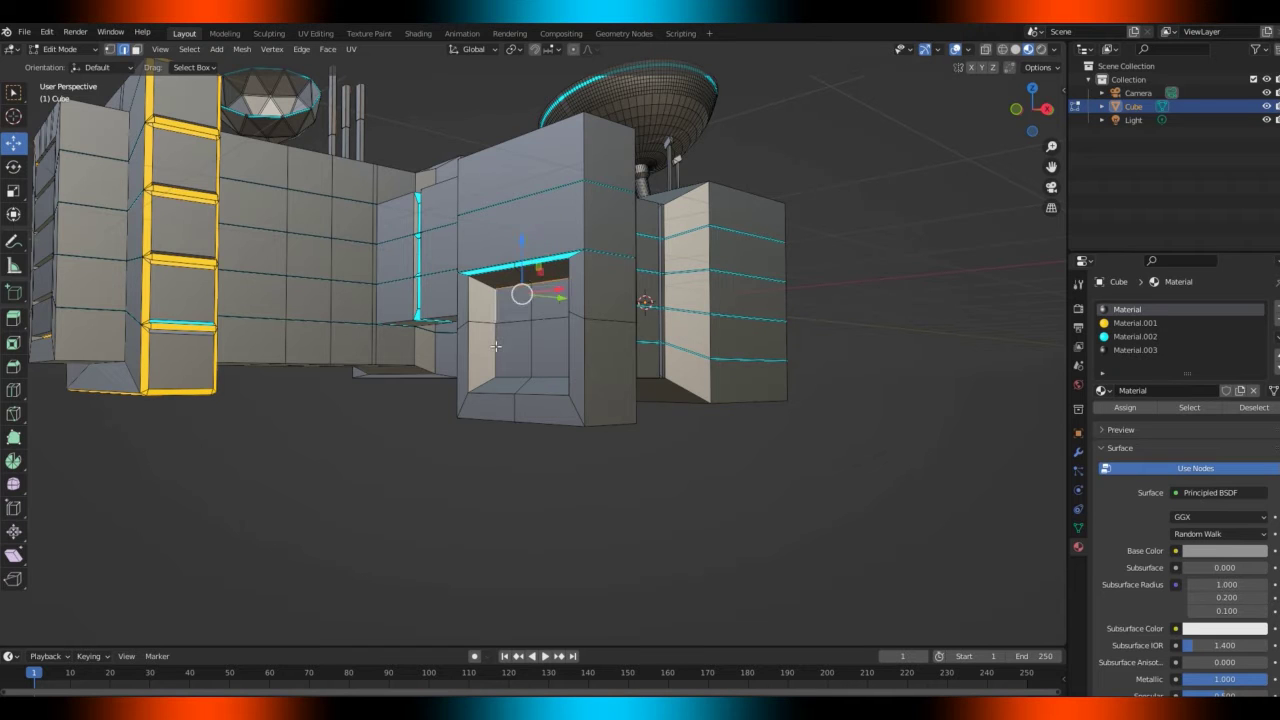
left_click(497, 343, "shift")
left_click(512, 376, "shift")
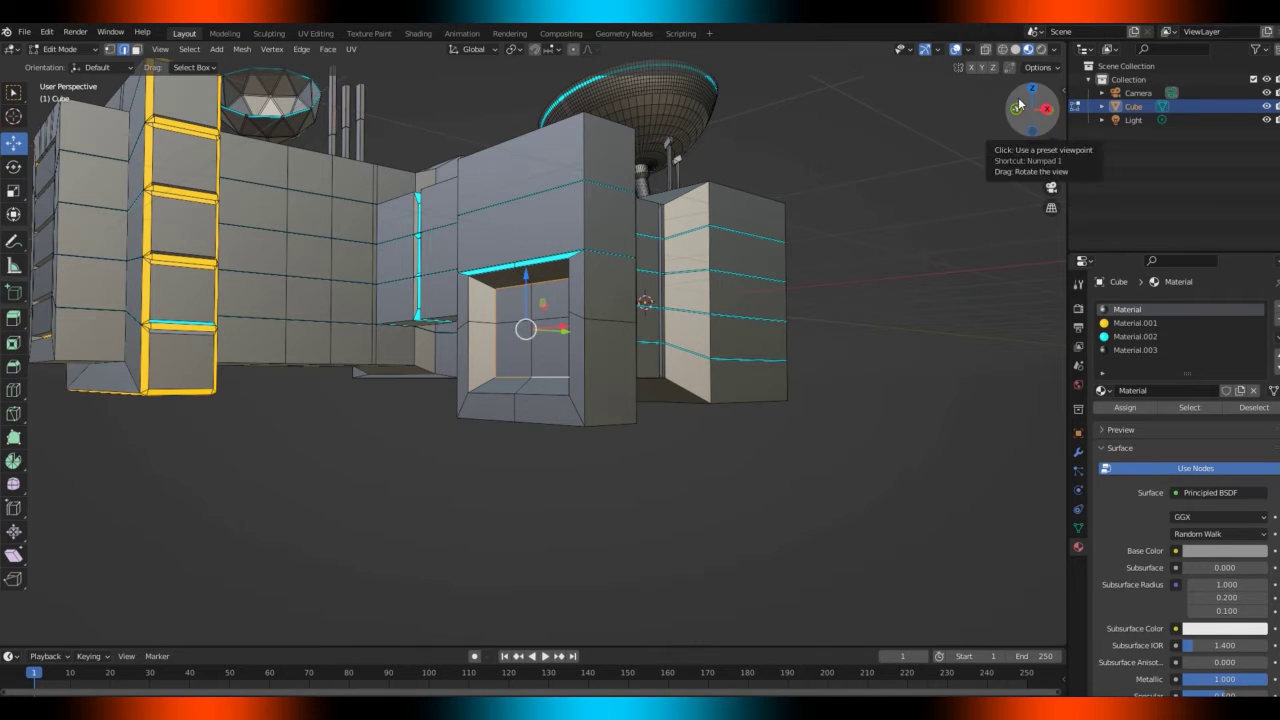
left_click_drag(1006, 116, 1116, 117)
left_click(874, 312, "shift")
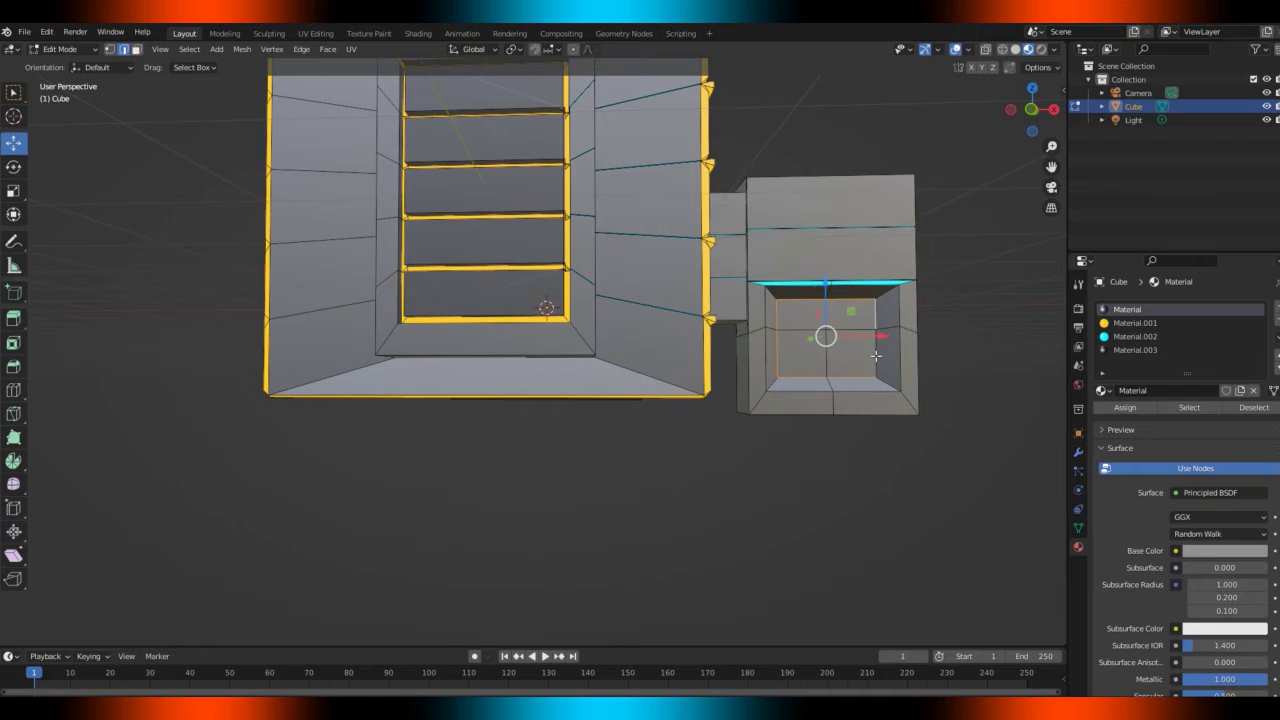
key("s")
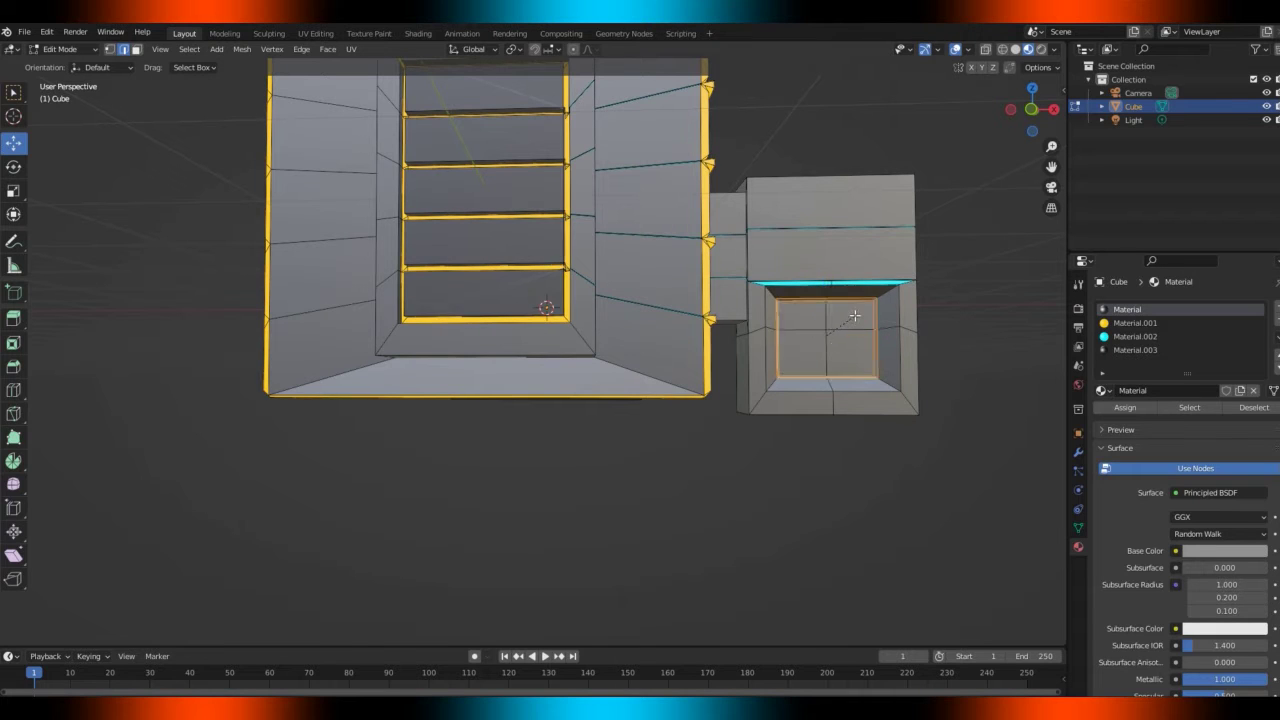
left_click(854, 317)
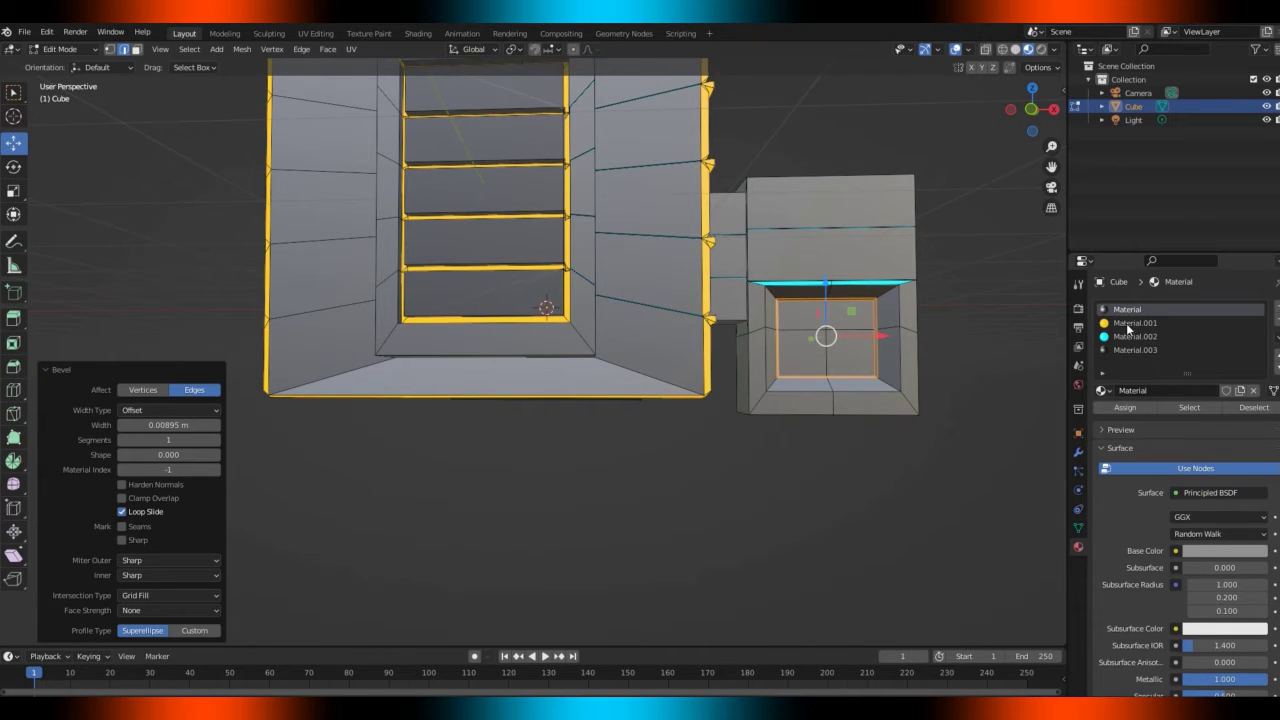
Assign the yellow Material.001 to the beveled strip around the opening's back panel and return to Object Mode
left_click(1130, 323)
left_click(1124, 407)
left_click_drag(1030, 110, 990, 118)
key("Tab")
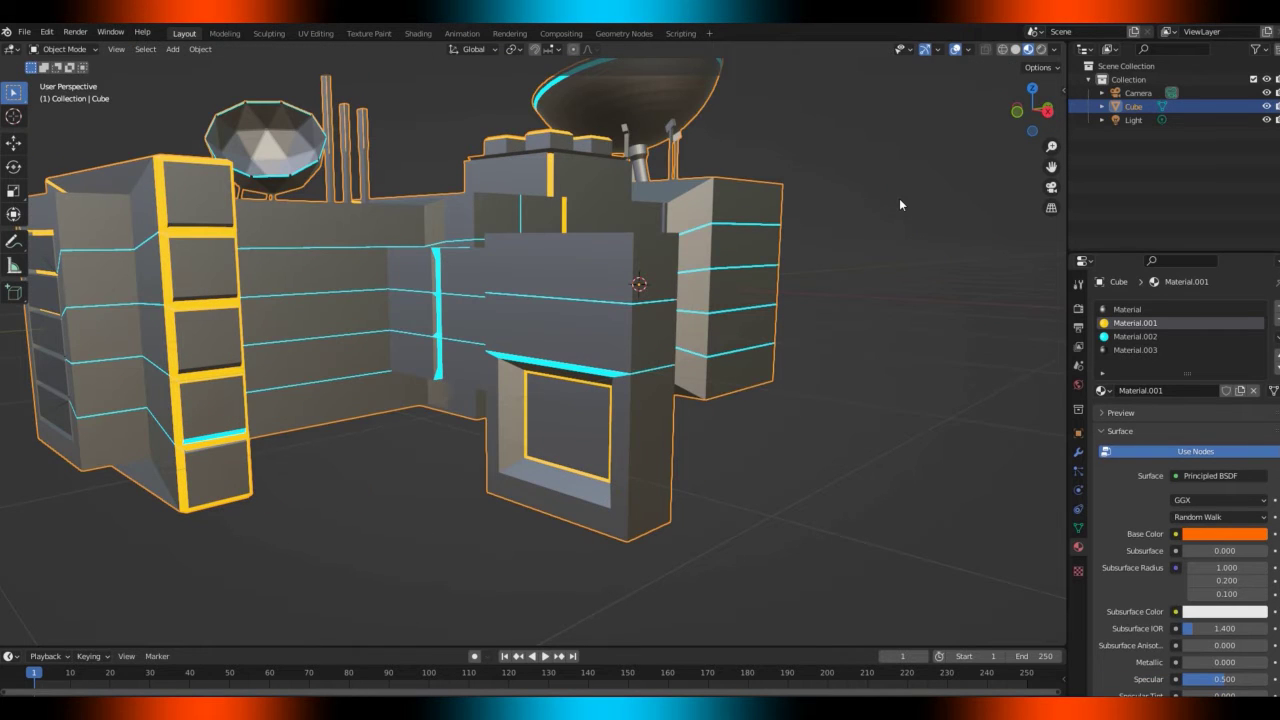
Try to scale up the five stacked panel faces framed in yellow on the end wall
key("Tab")
mouse_move(1030, 112)
left_mouse_down()
mouse_move(965, 122)
mouse_move(1008, 118)
left_mouse_up()
left_click(150, 226)
left_click(137, 50)
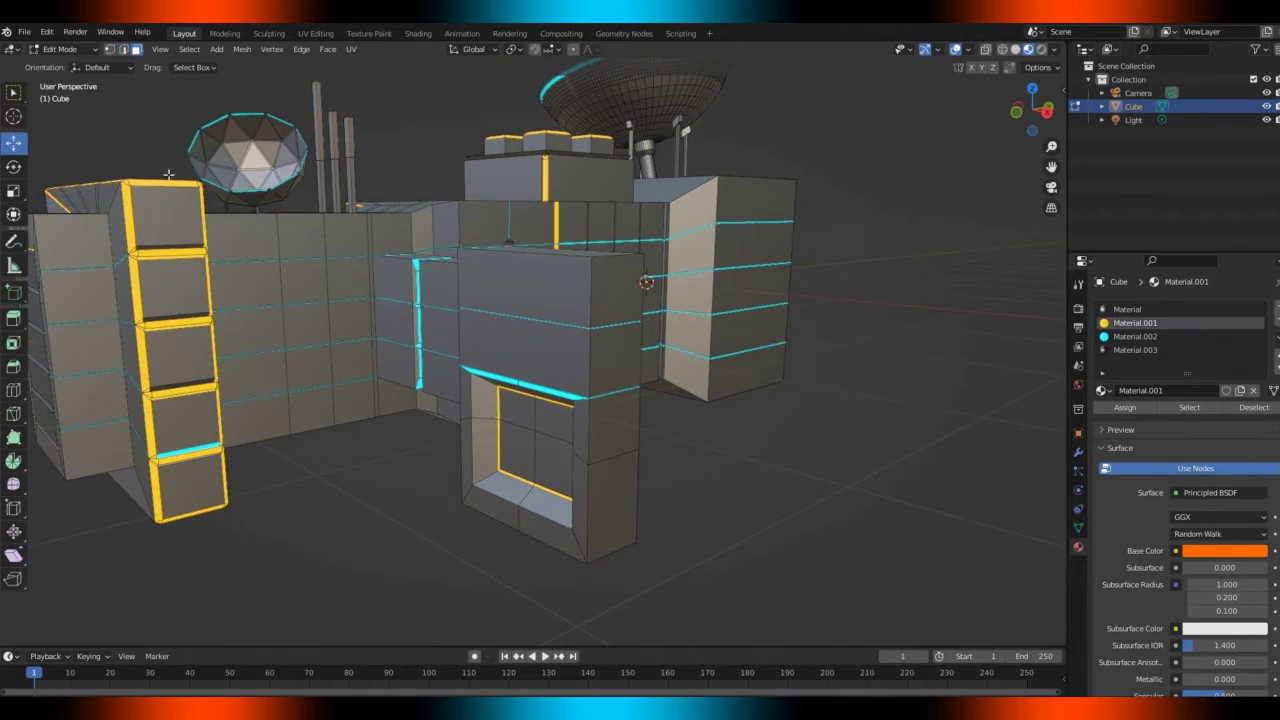
left_click(172, 212)
left_click(191, 290, "shift")
left_click(186, 355, "shift")
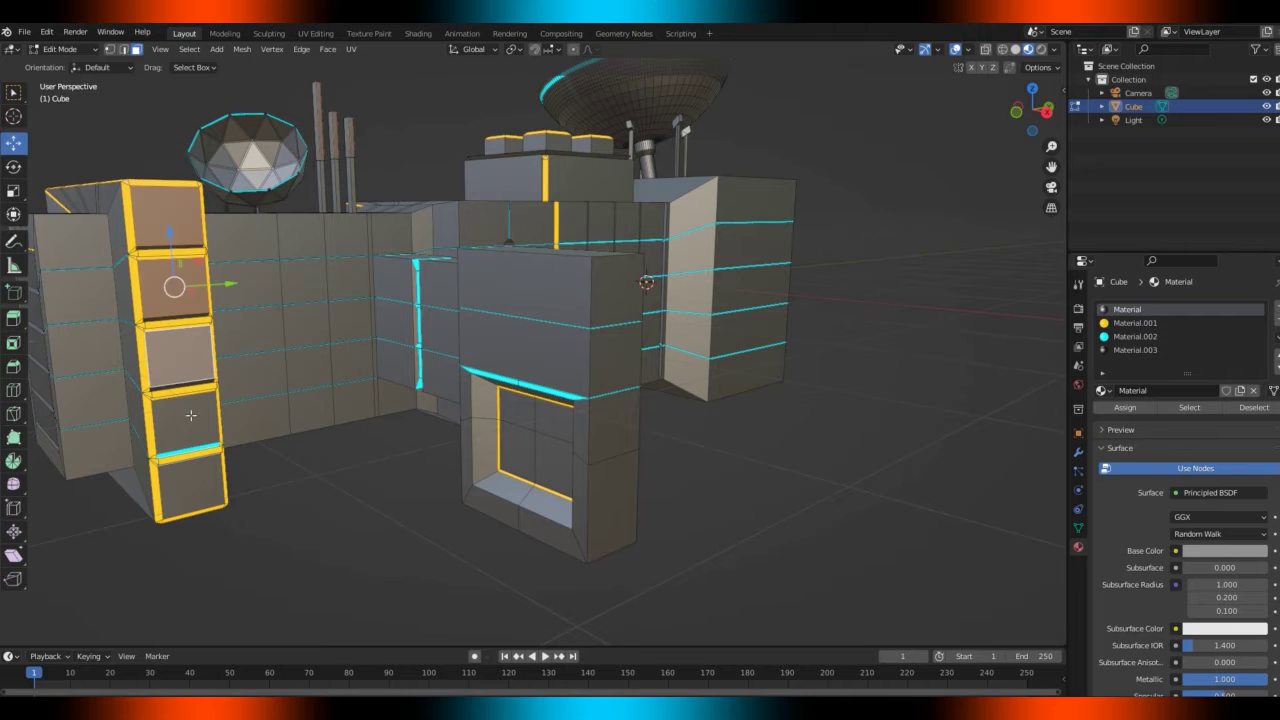
left_click(192, 419, "shift")
left_click(192, 487, "shift")
key("s")
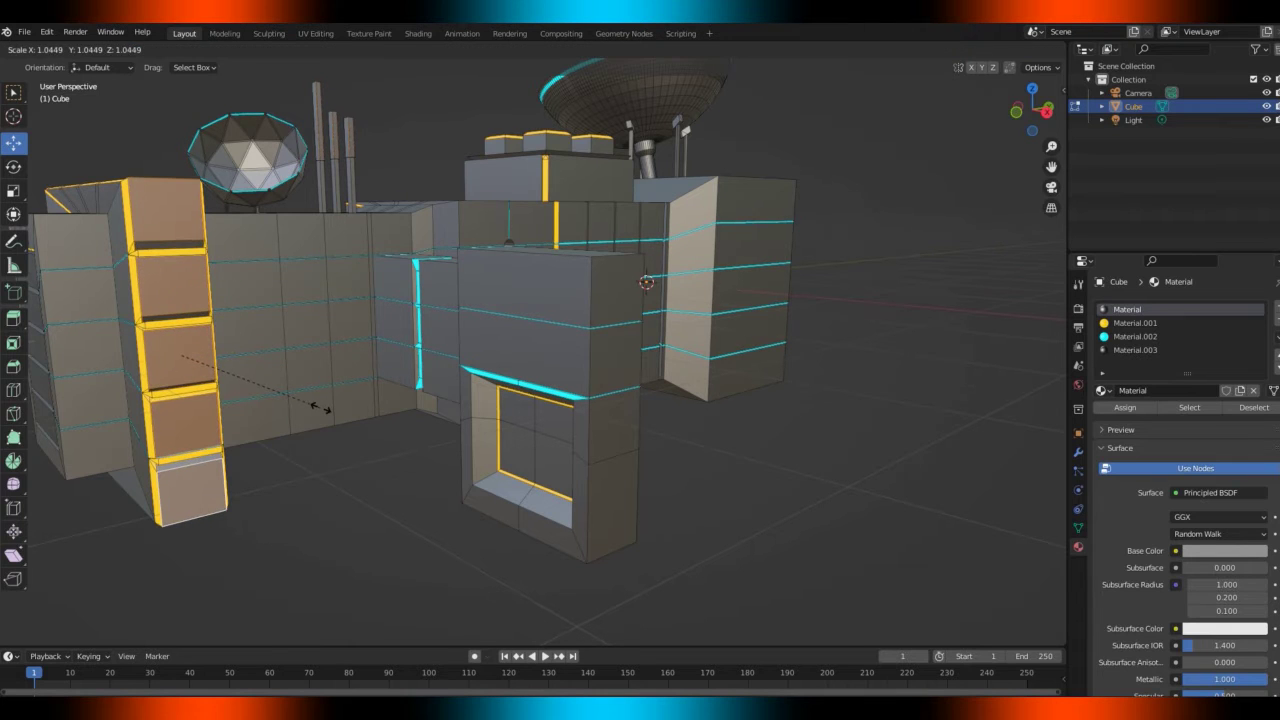
left_click(320, 407)
key("ctrl+z")
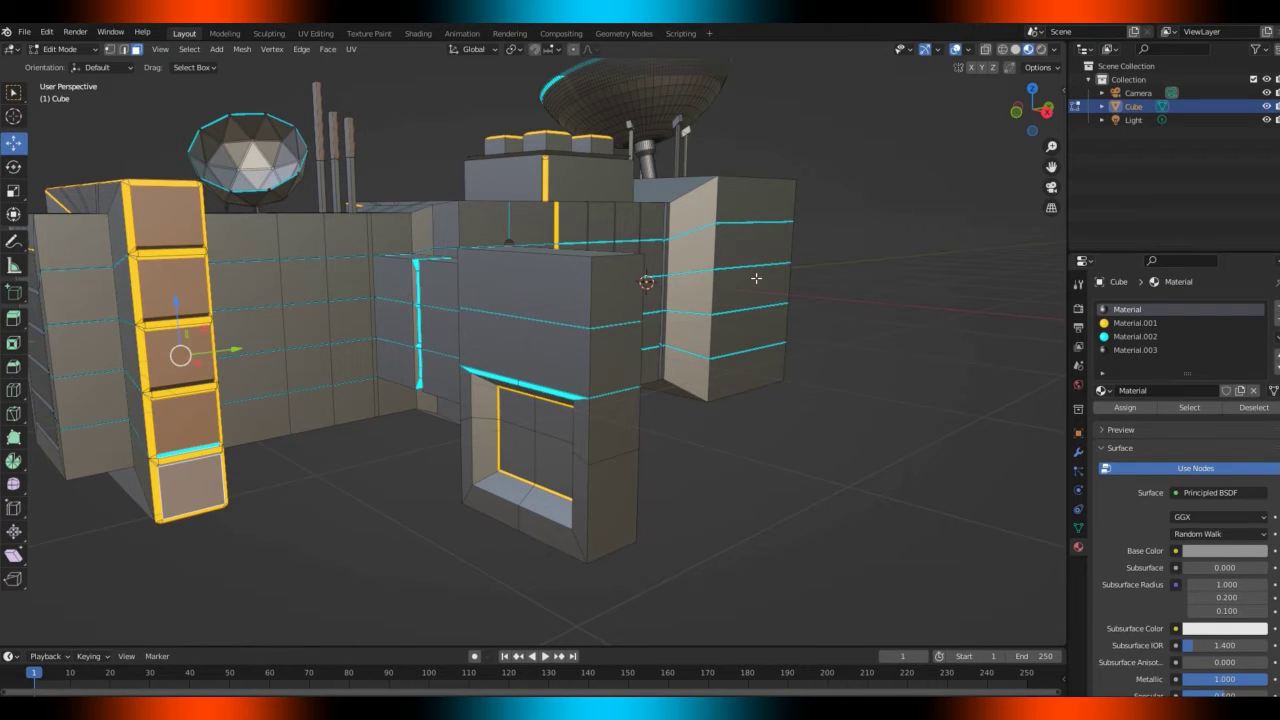
left_click(916, 164)
left_click_drag(1050, 147, 1050, 185)
left_click_drag(1028, 118, 1062, 128)
key("Tab")
key("Tab")
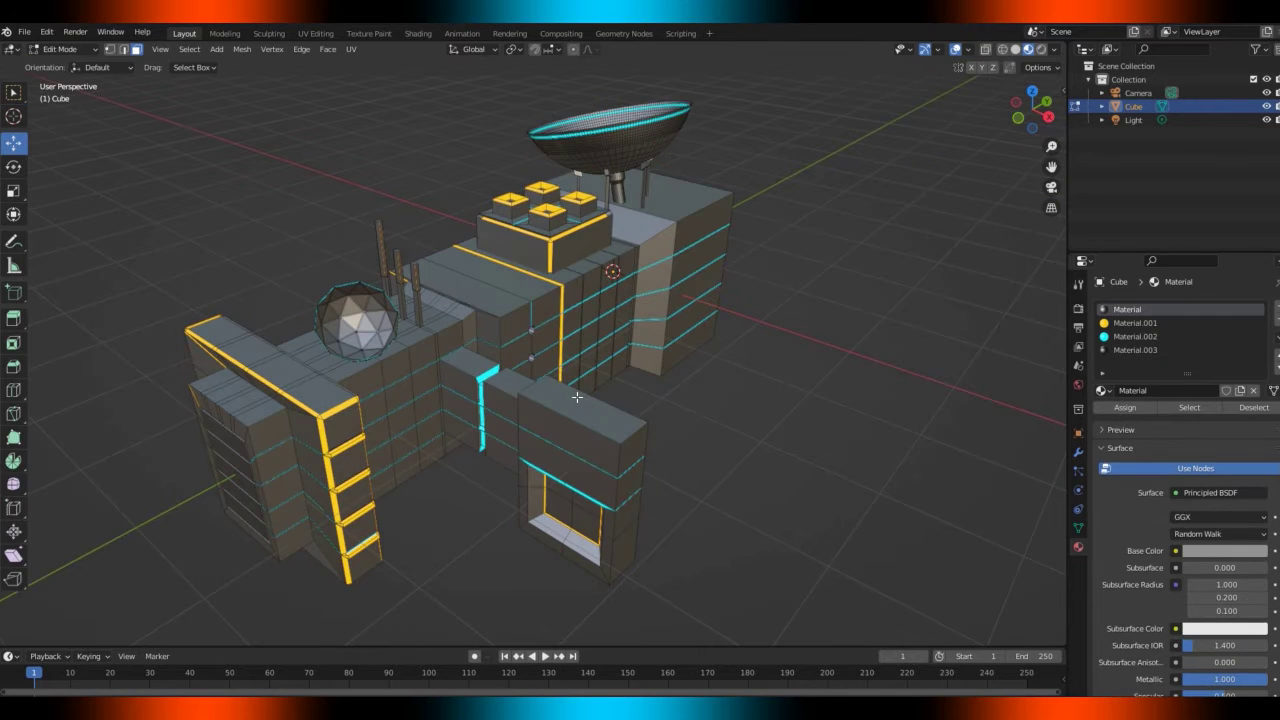
left_click(584, 398)
left_click_drag(1030, 112, 1046, 116)
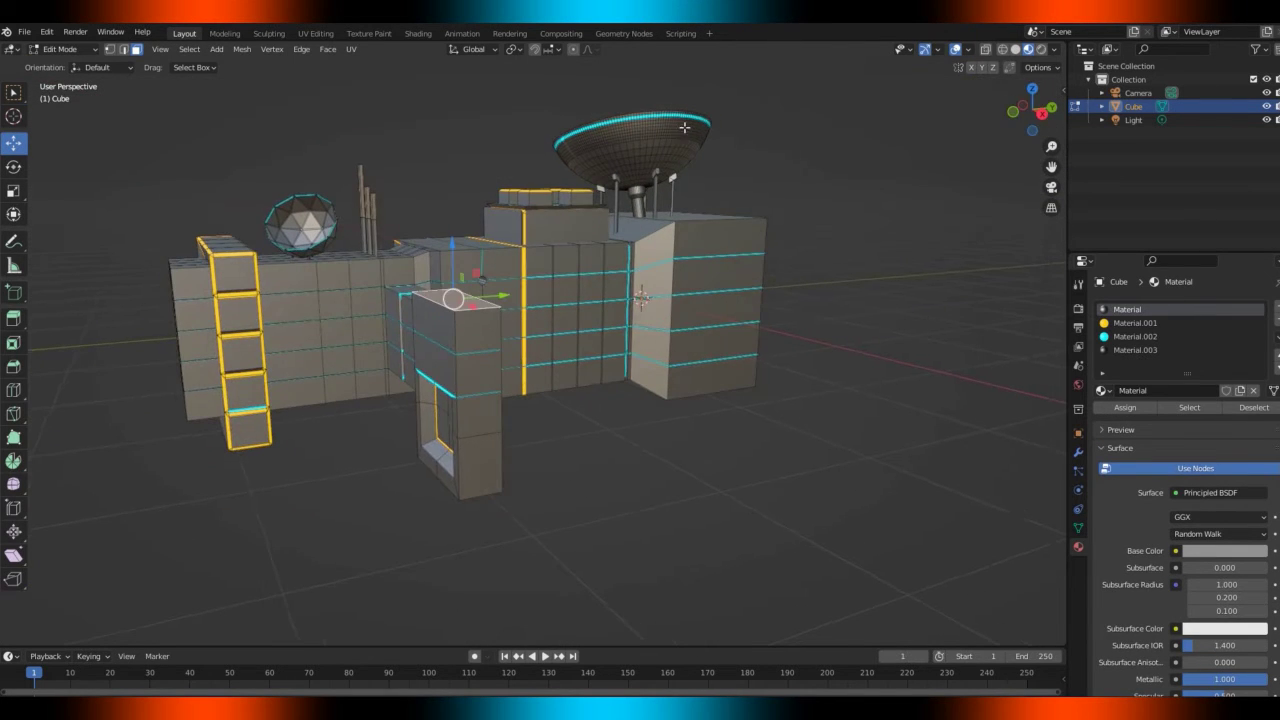
With X-ray on, select the three thin rods near the faceted dish and duplicate them, offset about 0.05, 0.29 and 0.34 m in X, Y and Z
left_click(985, 49)
left_click(347, 156)
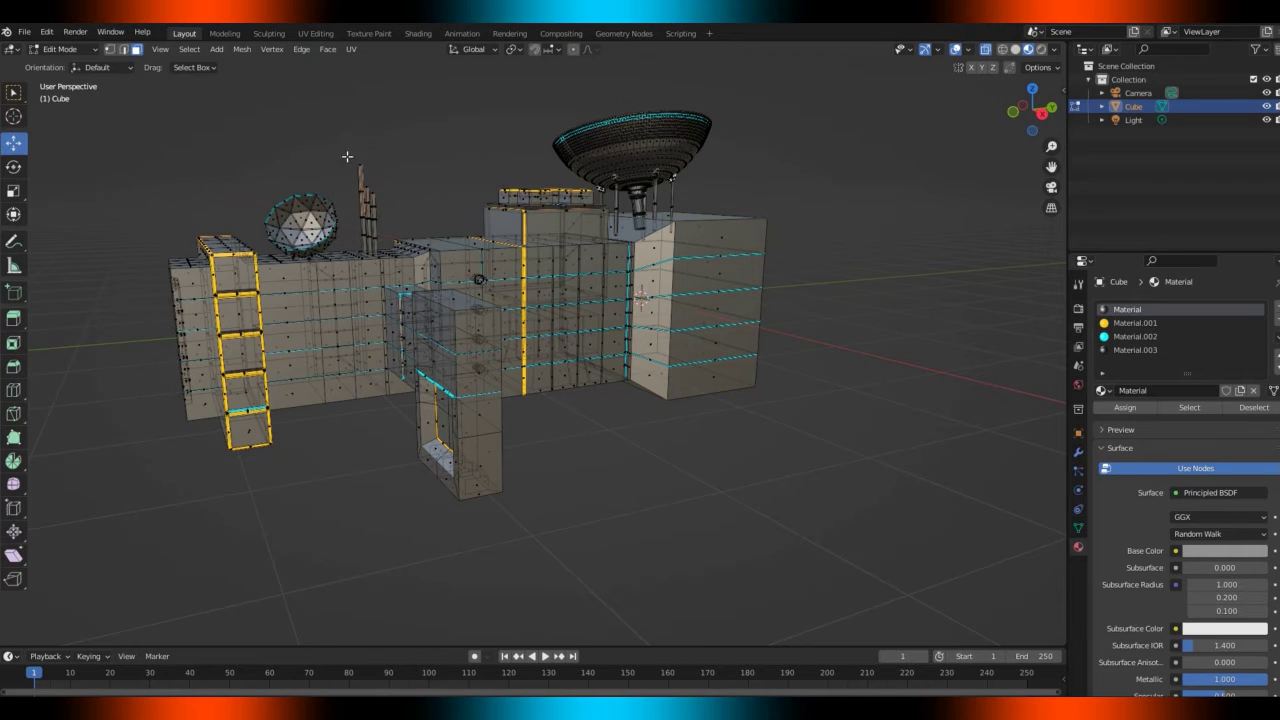
left_click(361, 178)
right_click(370, 200)
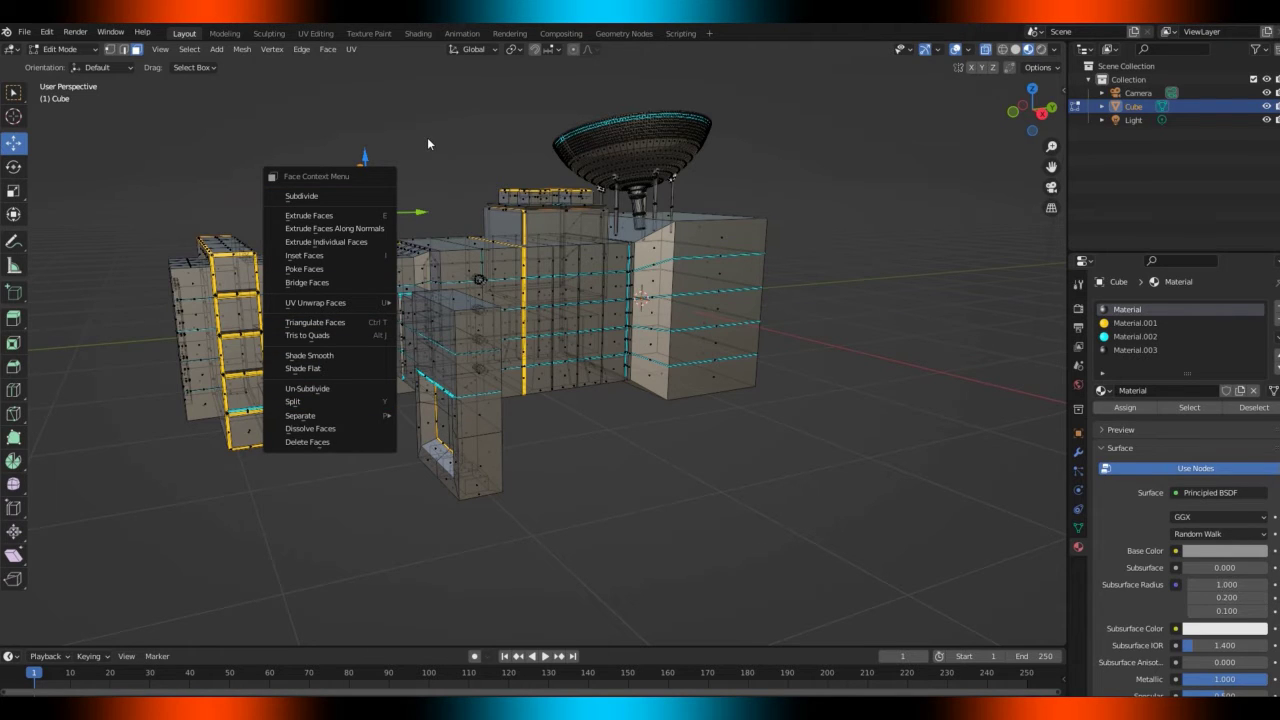
key("Escape")
key("g")
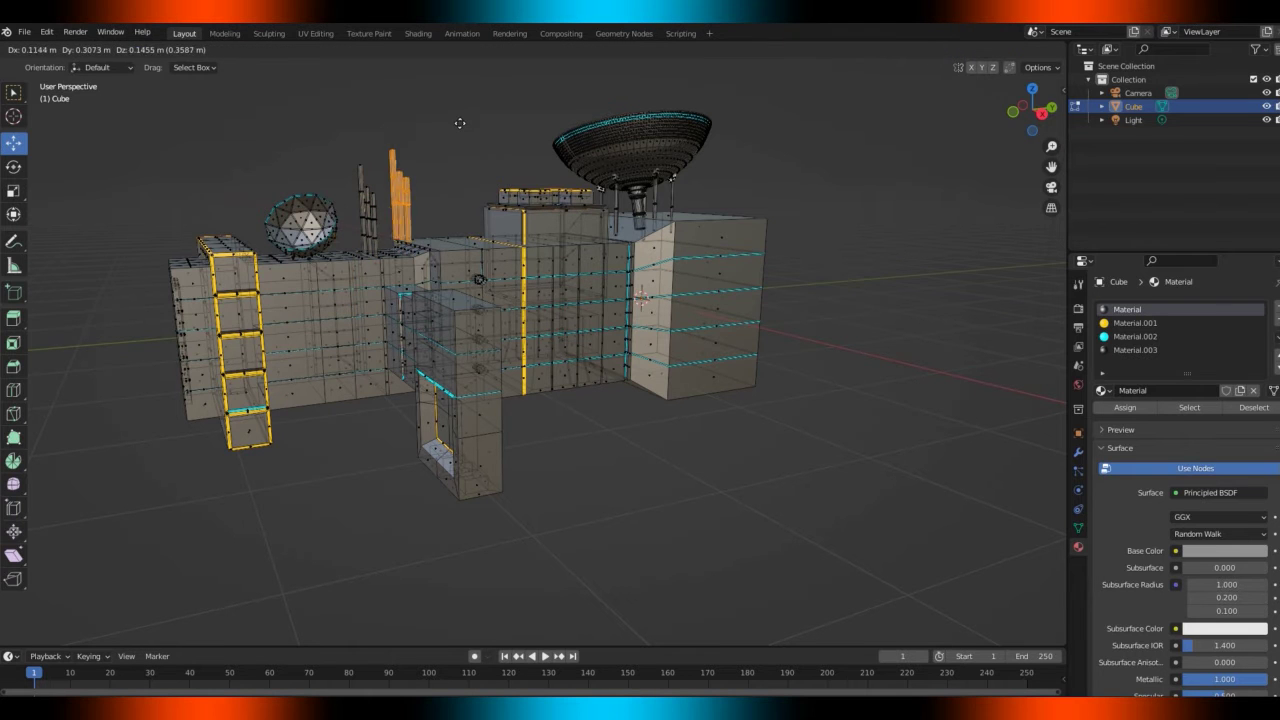
left_click(457, 123)
Move the duplicated rods about 1.77 m along X and rotate them 90° around Z
left_click_drag(1030, 110, 1038, 98)
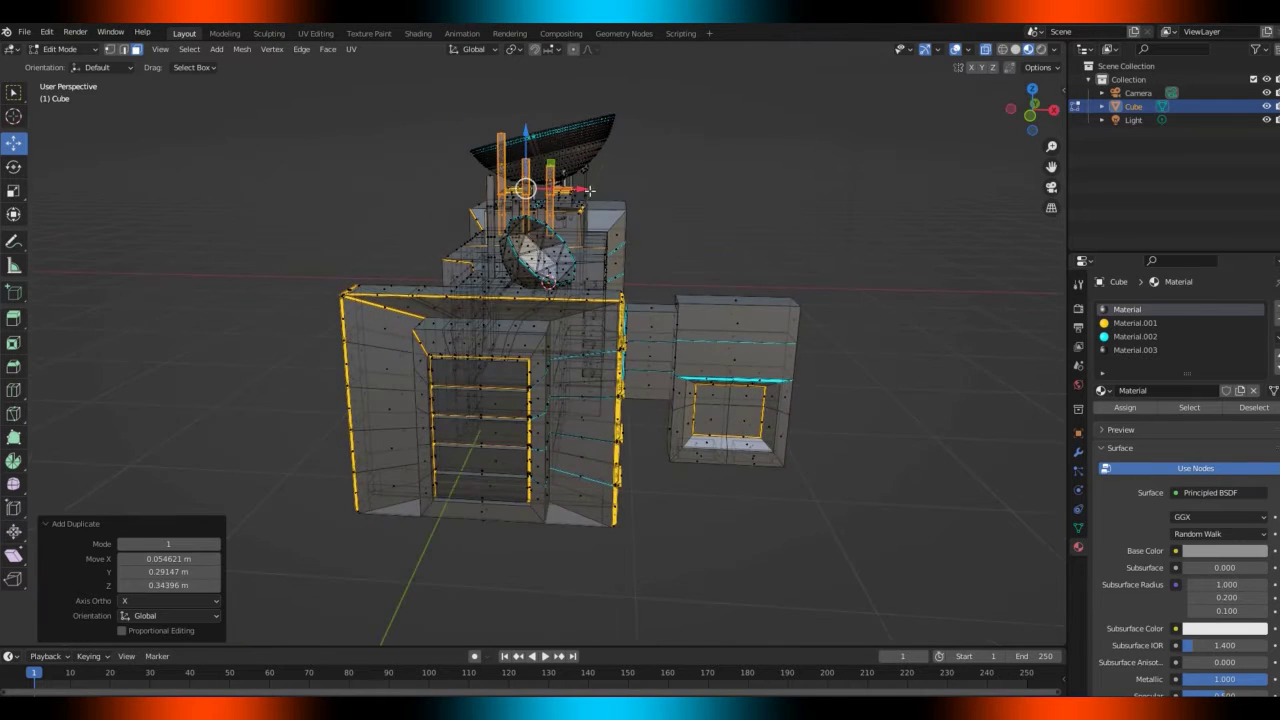
key("g")
key("x")
left_click(760, 139)
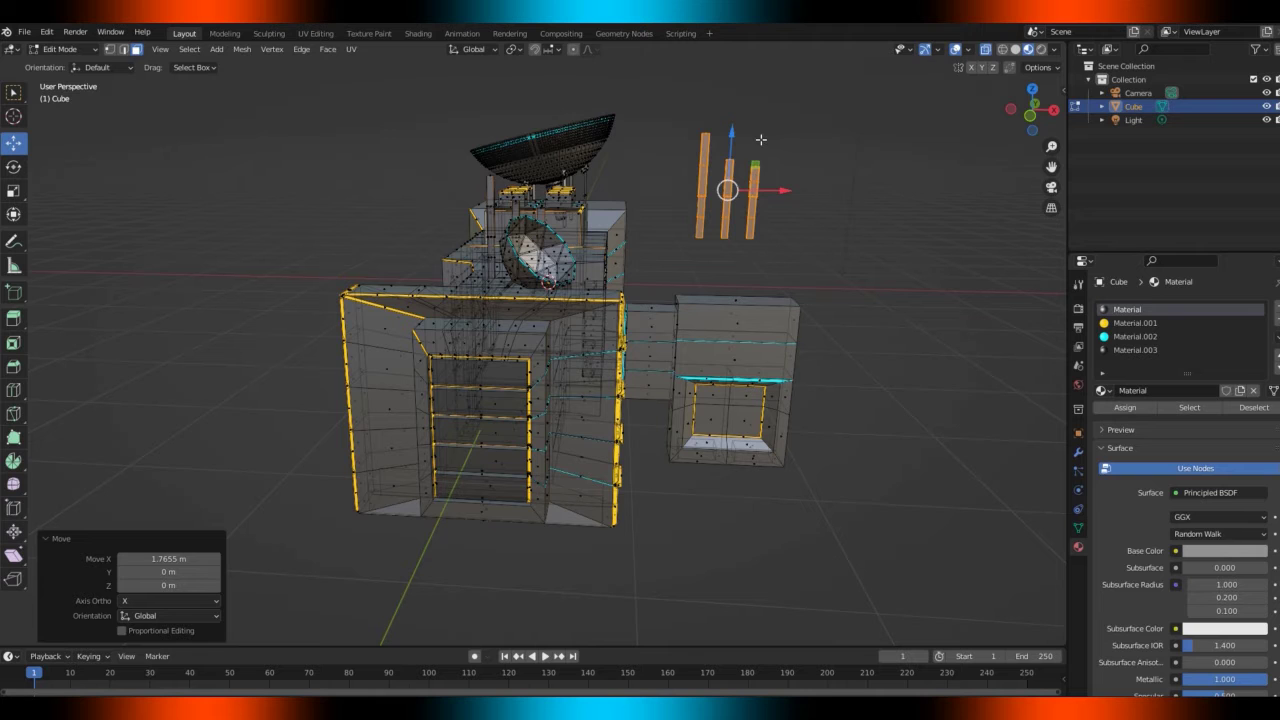
type("rz90")
key("Return")
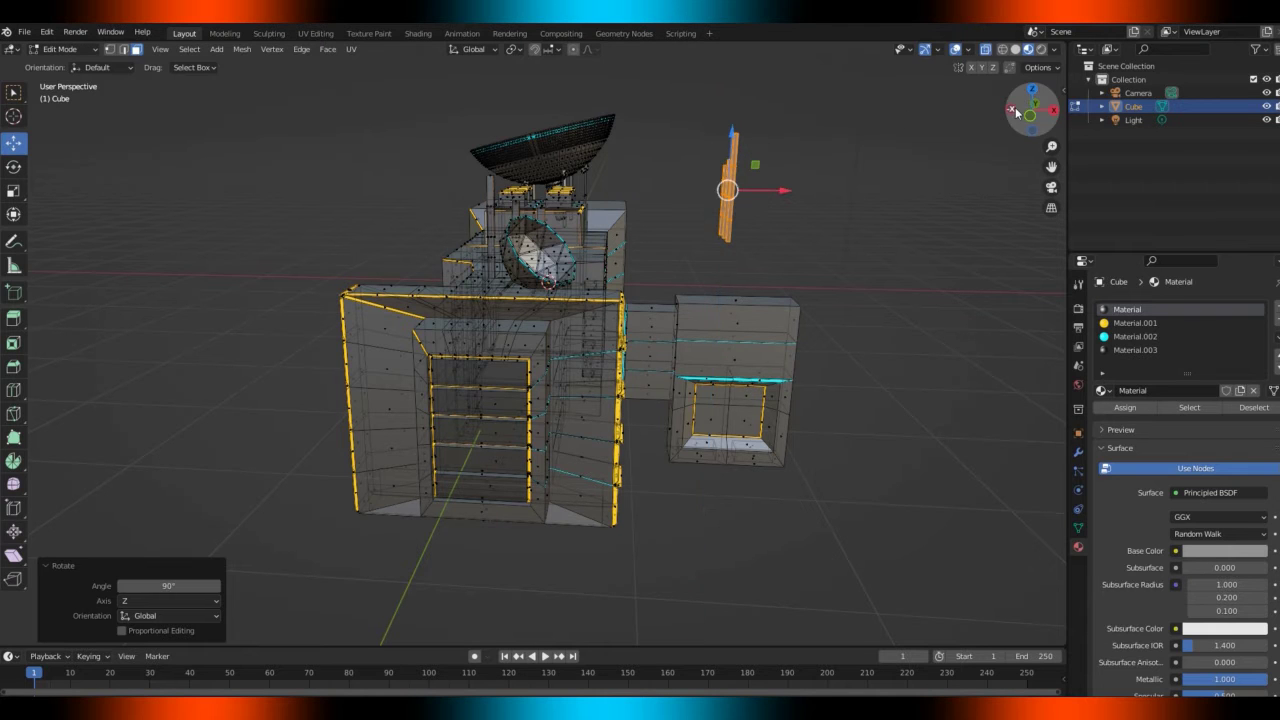
Lower the duplicated rods about 0.37 m along Z and scale them down along Y
left_click_drag(1017, 112, 1026, 104)
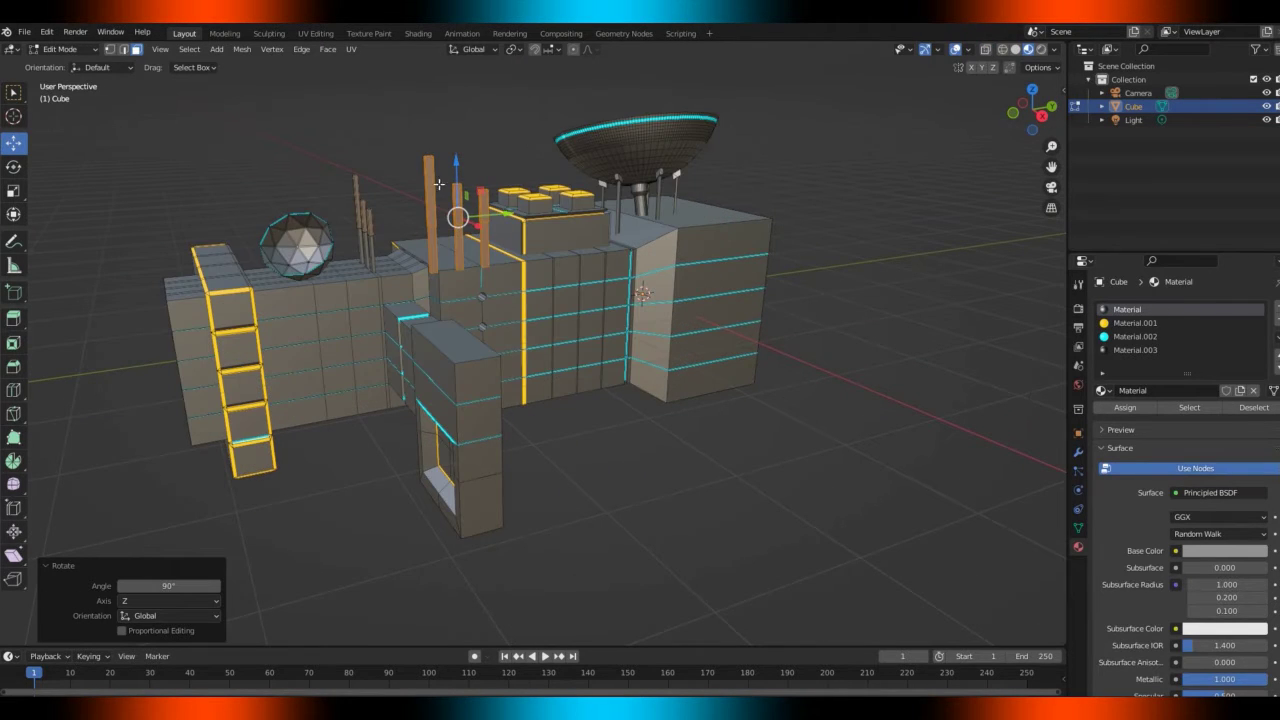
left_click_drag(455, 168, 452, 217)
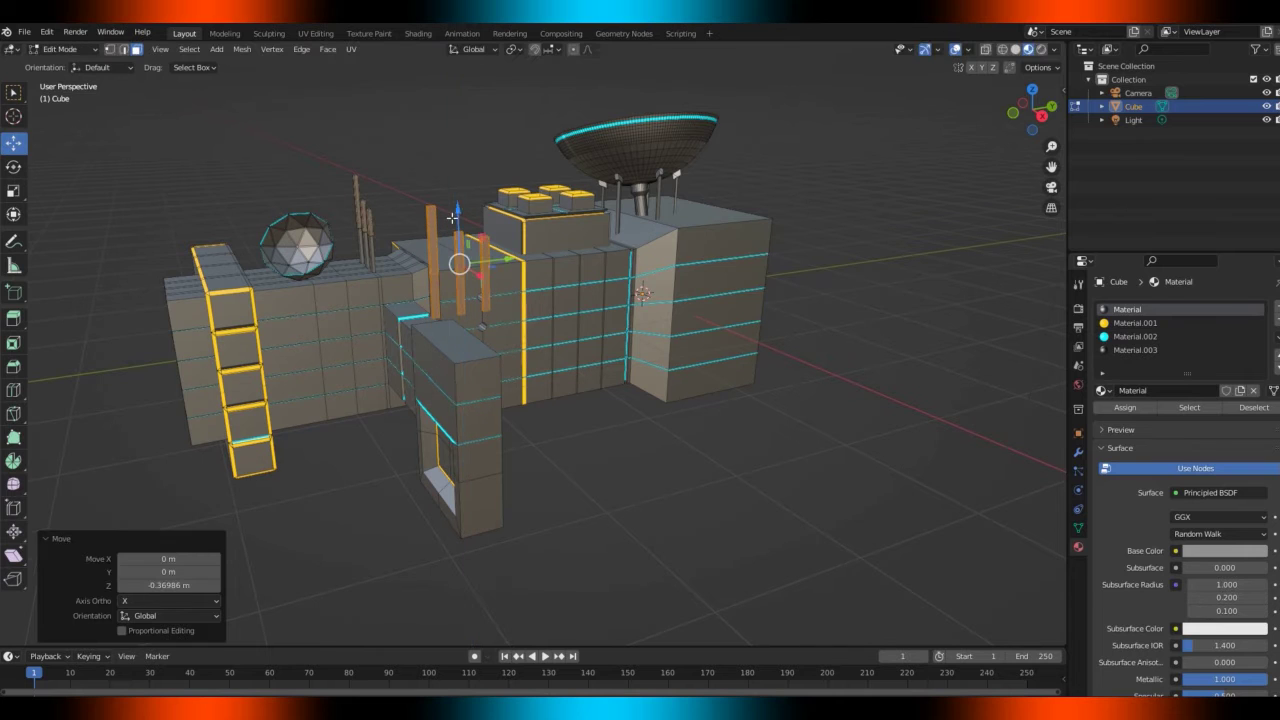
key("s")
key("y")
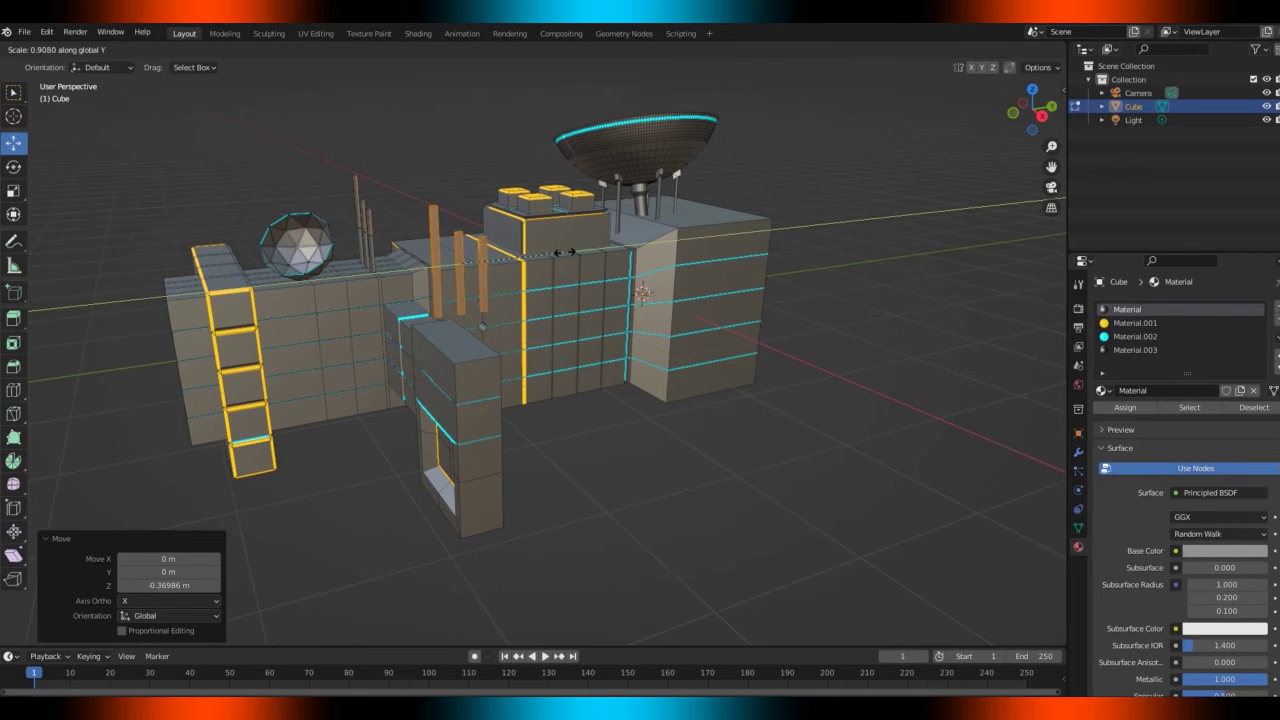
left_click(512, 256)
Seat the duplicated rods on the side block's roof and return to Object Mode
left_click_drag(456, 210, 452, 226)
left_click_drag(497, 273, 446, 233)
left_click_drag(1025, 114, 852, 163)
key("Tab")
left_click_drag(1032, 110, 688, 155)
key("Tab")
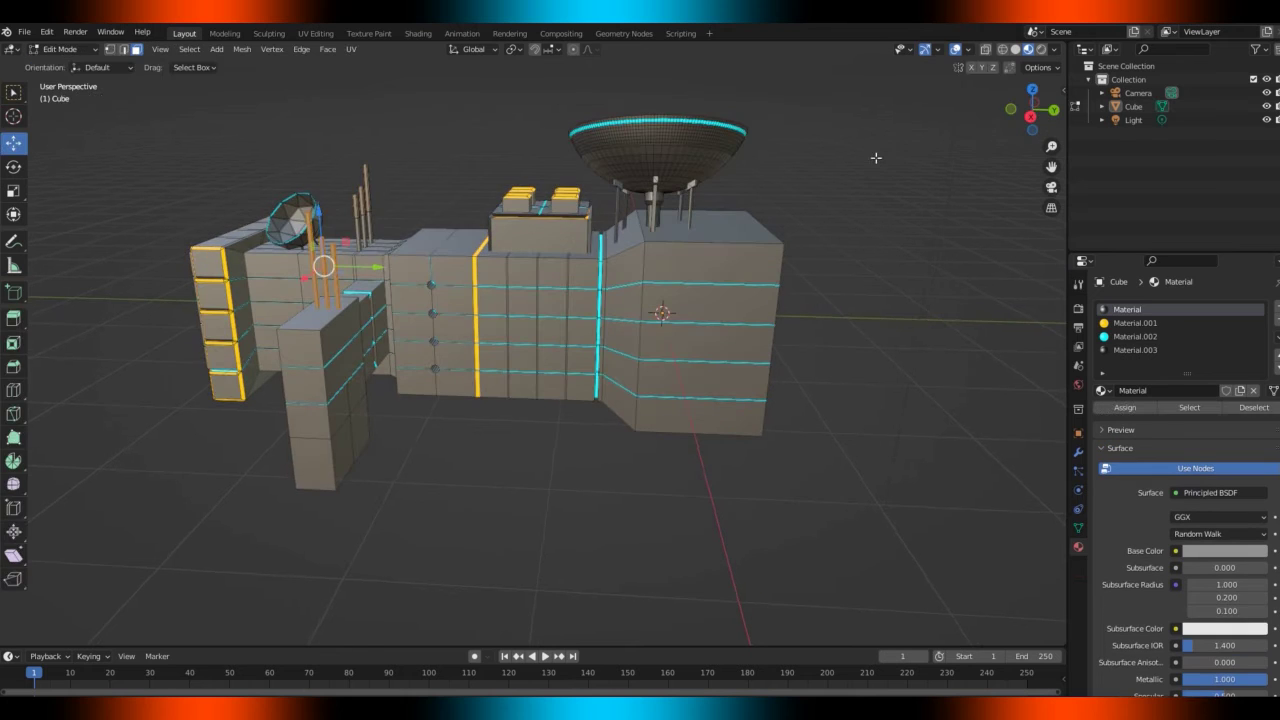
key("Tab")
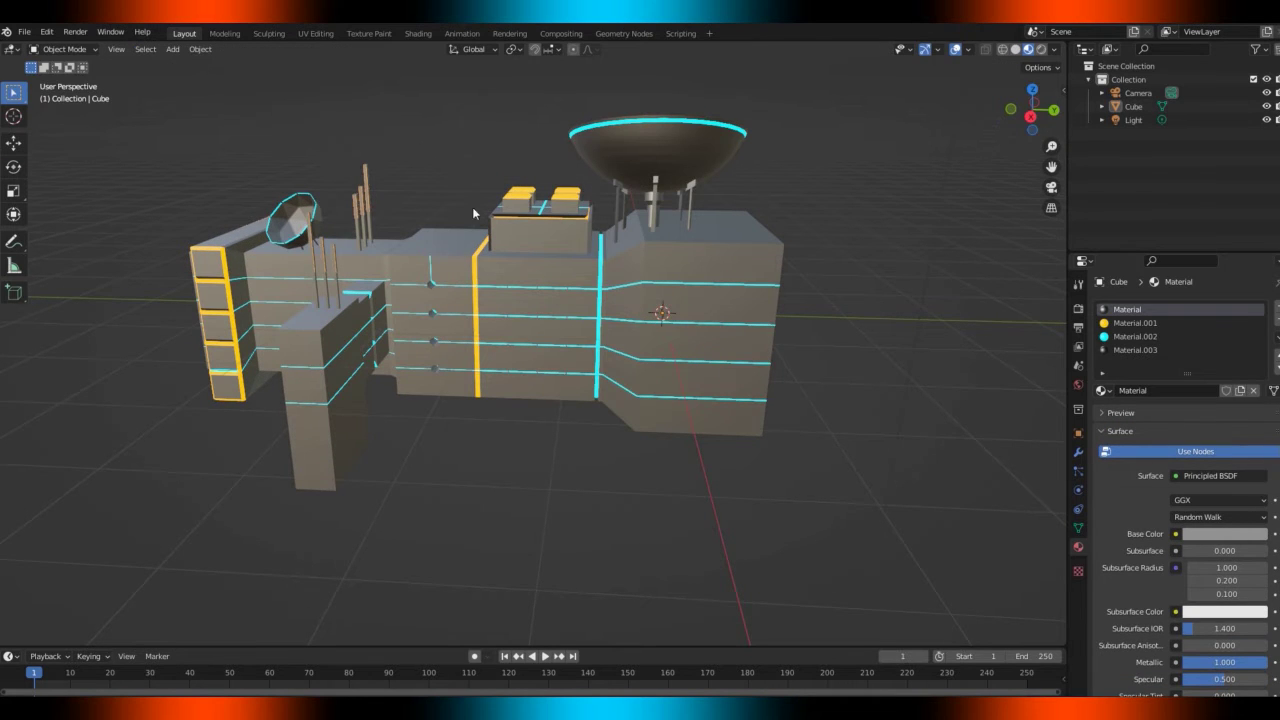
Select the side block's roof face in Edit Mode and bevel its border edges 0.0133 m wide
left_click(310, 324)
key("Tab")
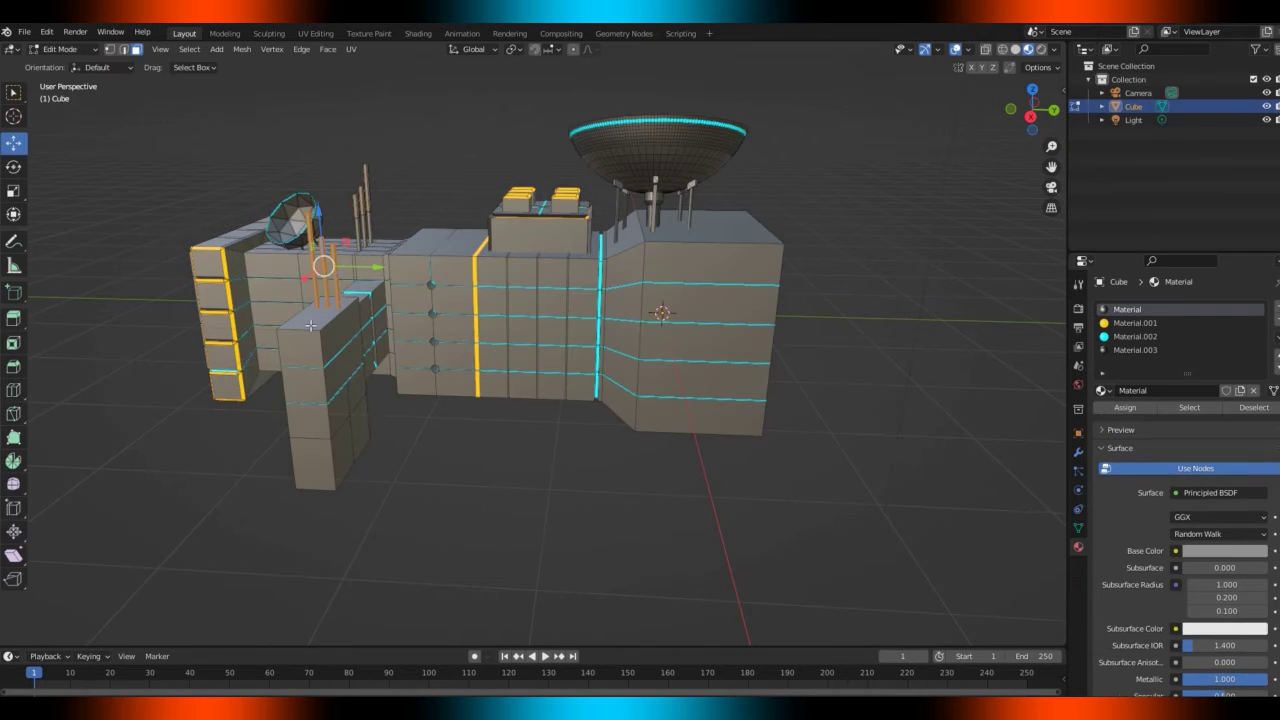
left_click(310, 324)
left_click(123, 49)
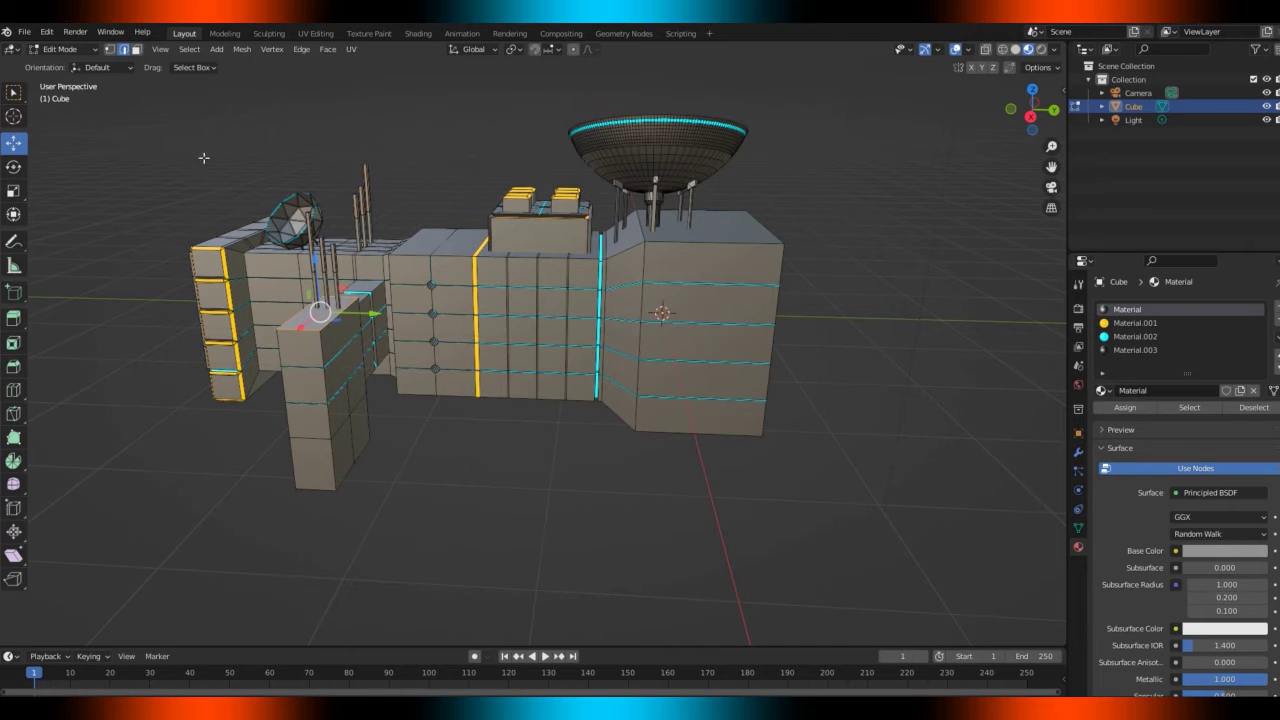
key("s")
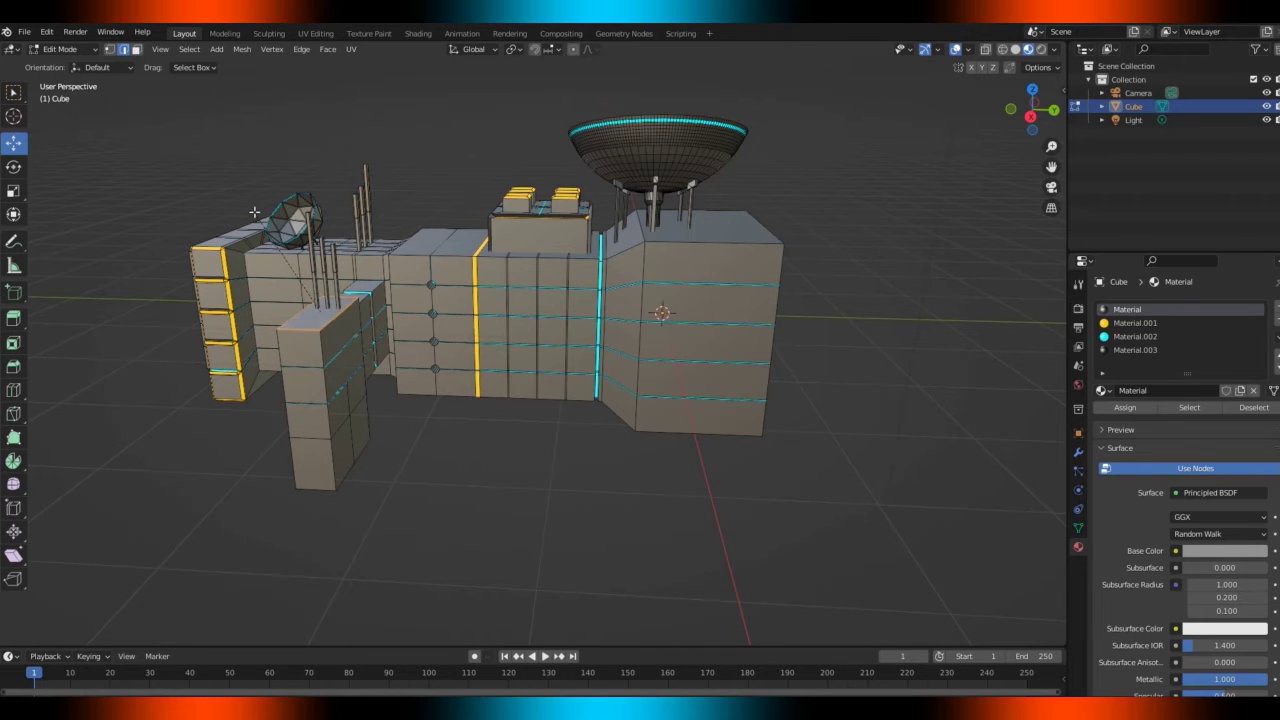
left_click(254, 211)
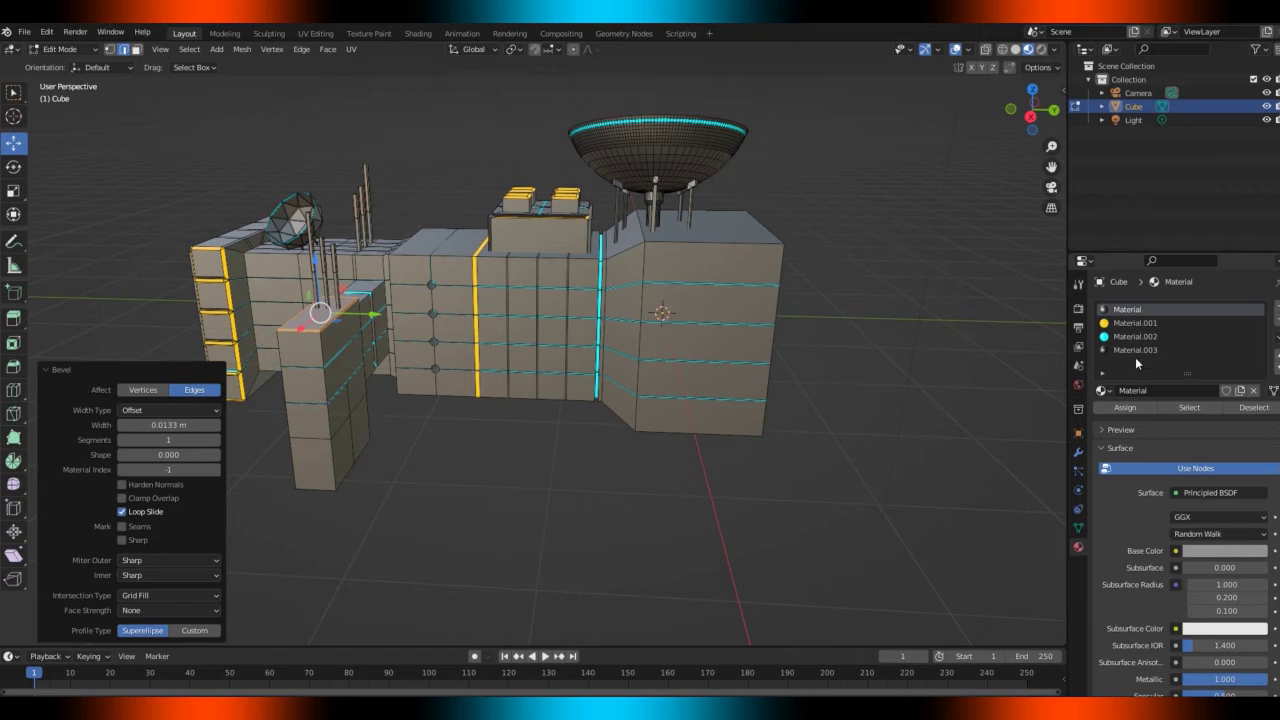
Assign Material.003 to the beveled roof border, darken its base color to hex 414141 and return to Object Mode
left_click(1136, 351)
left_click(1138, 404)
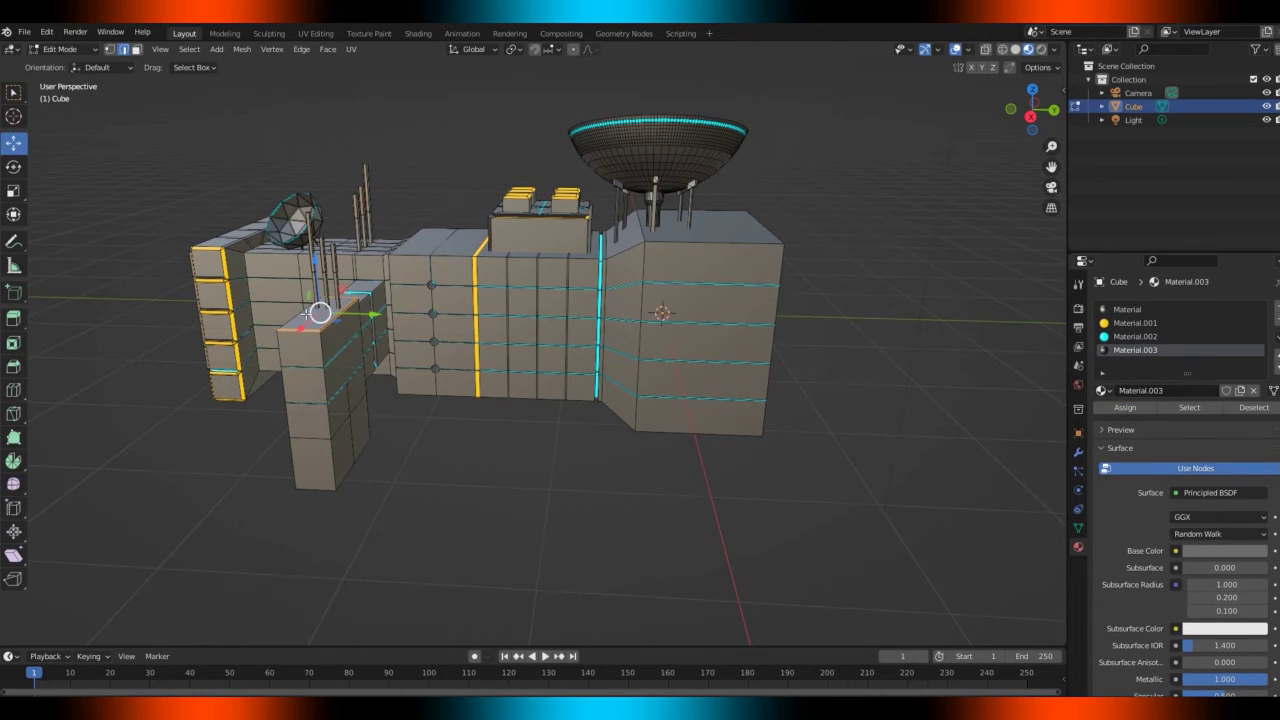
left_click(1208, 551)
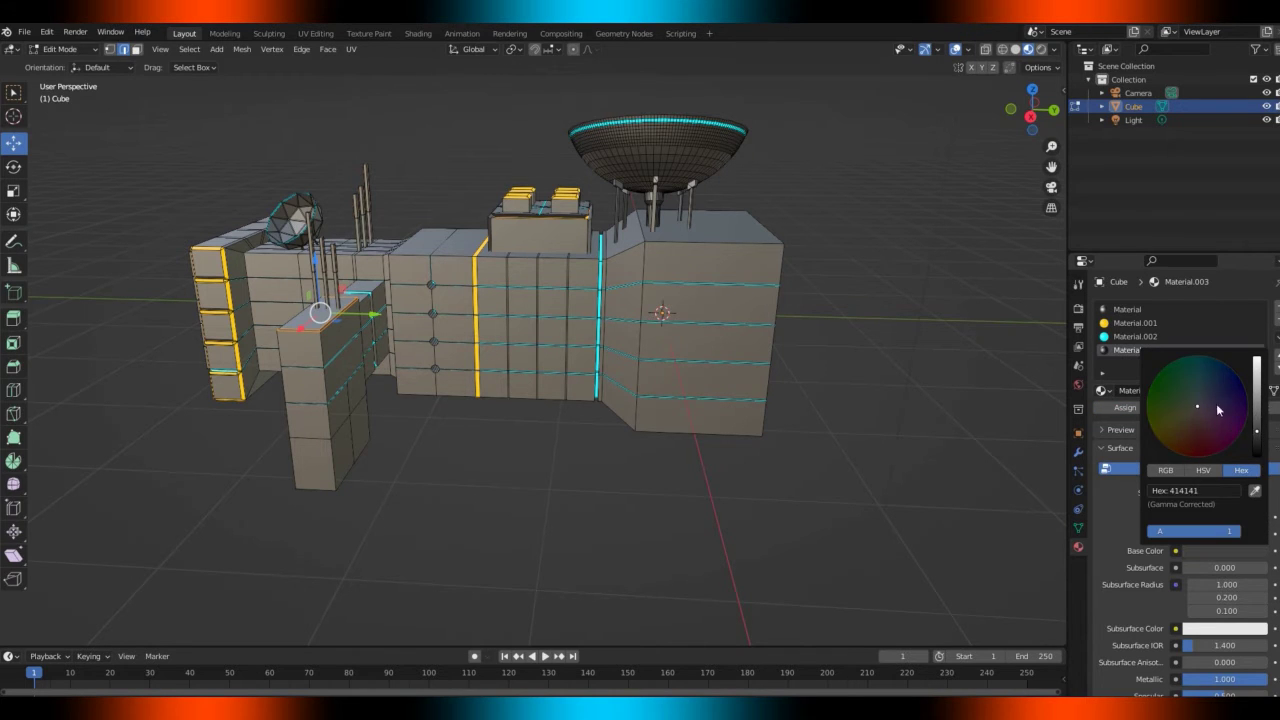
key("Tab")
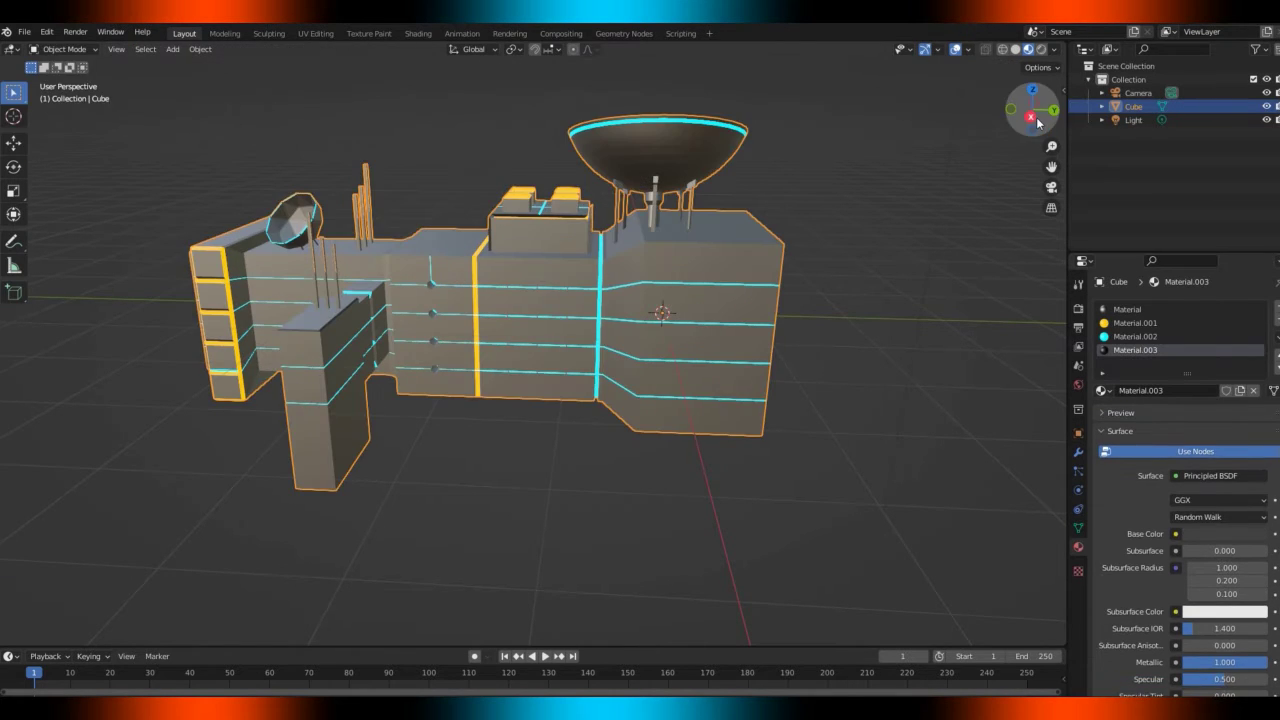
In Edit Mode, select the top face of the tallest rod on the side block and extrude it outward at scale 2.094
left_click_drag(1030, 112, 950, 138)
key("Tab")
left_click_drag(1046, 110, 1106, 150)
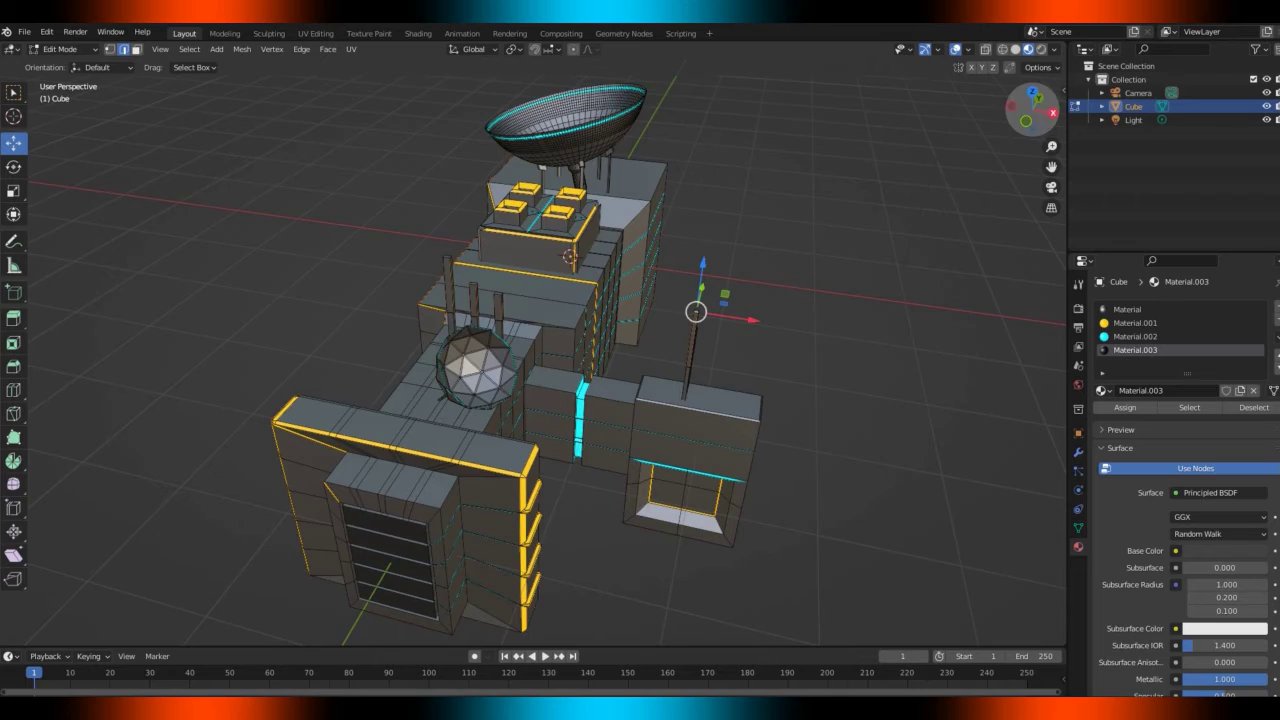
left_click_drag(1034, 114, 138, 52)
left_click_drag(1051, 146, 1240, 130)
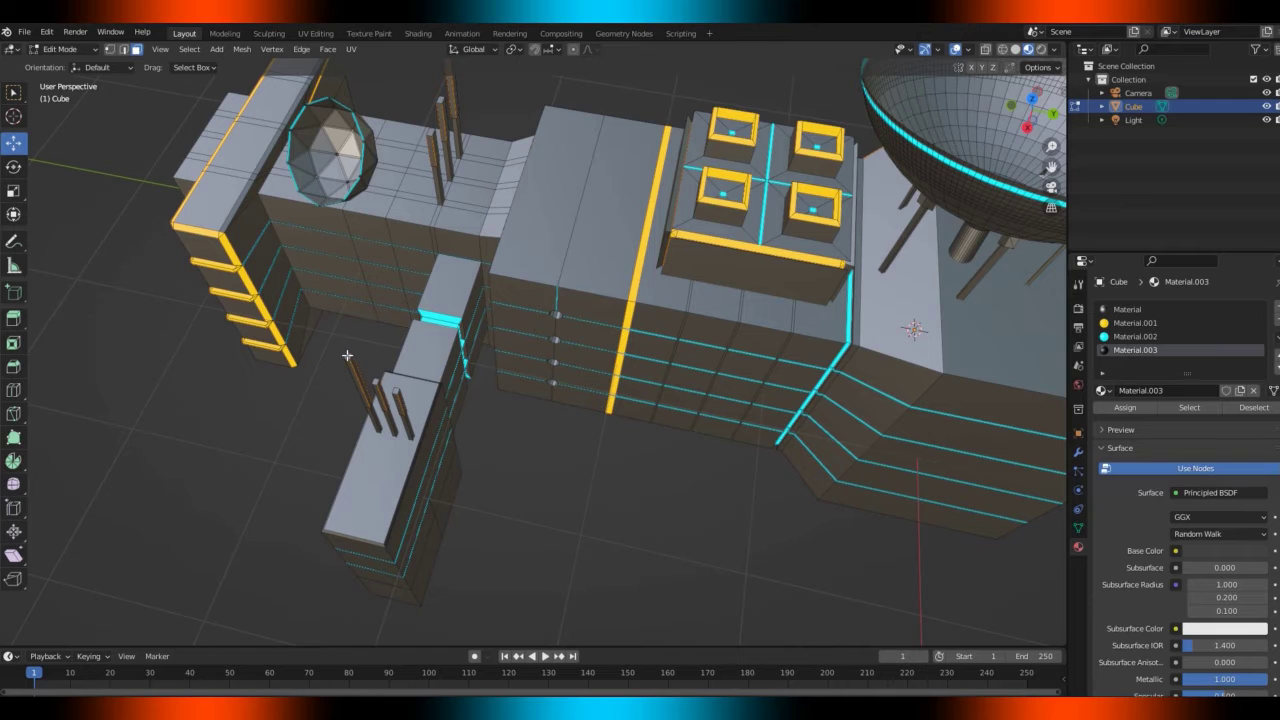
left_click(347, 355)
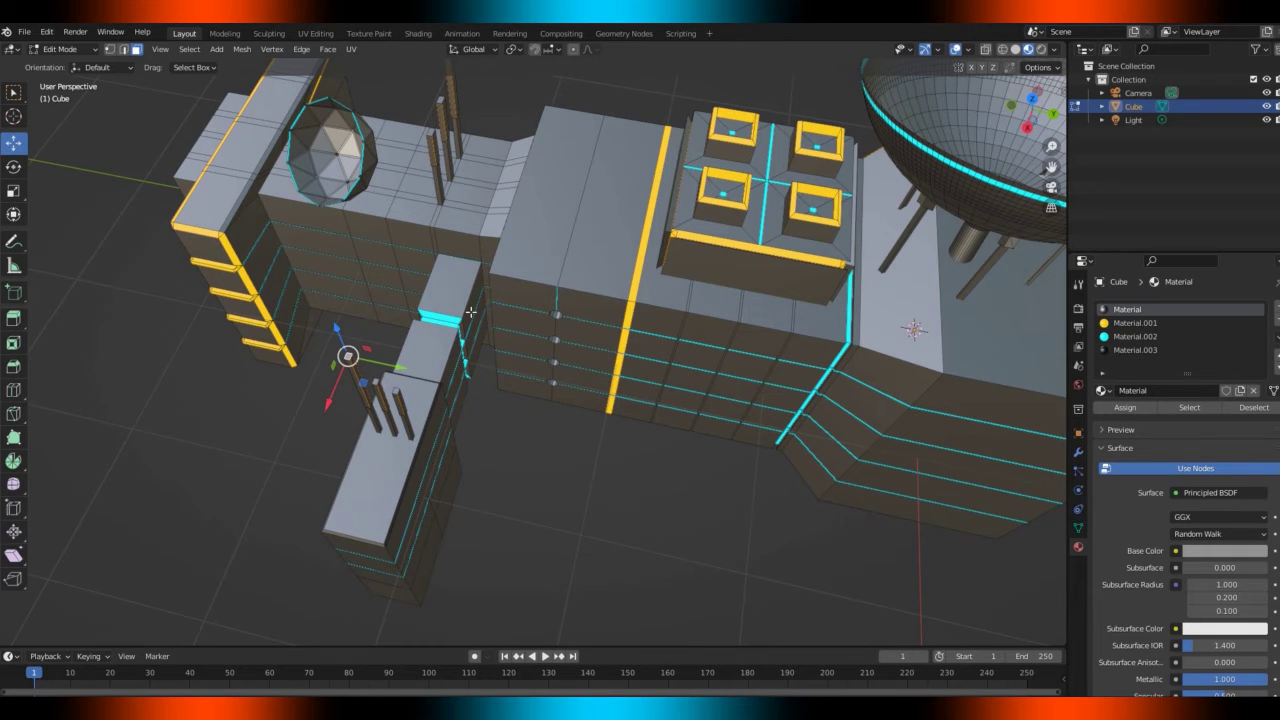
key("s")
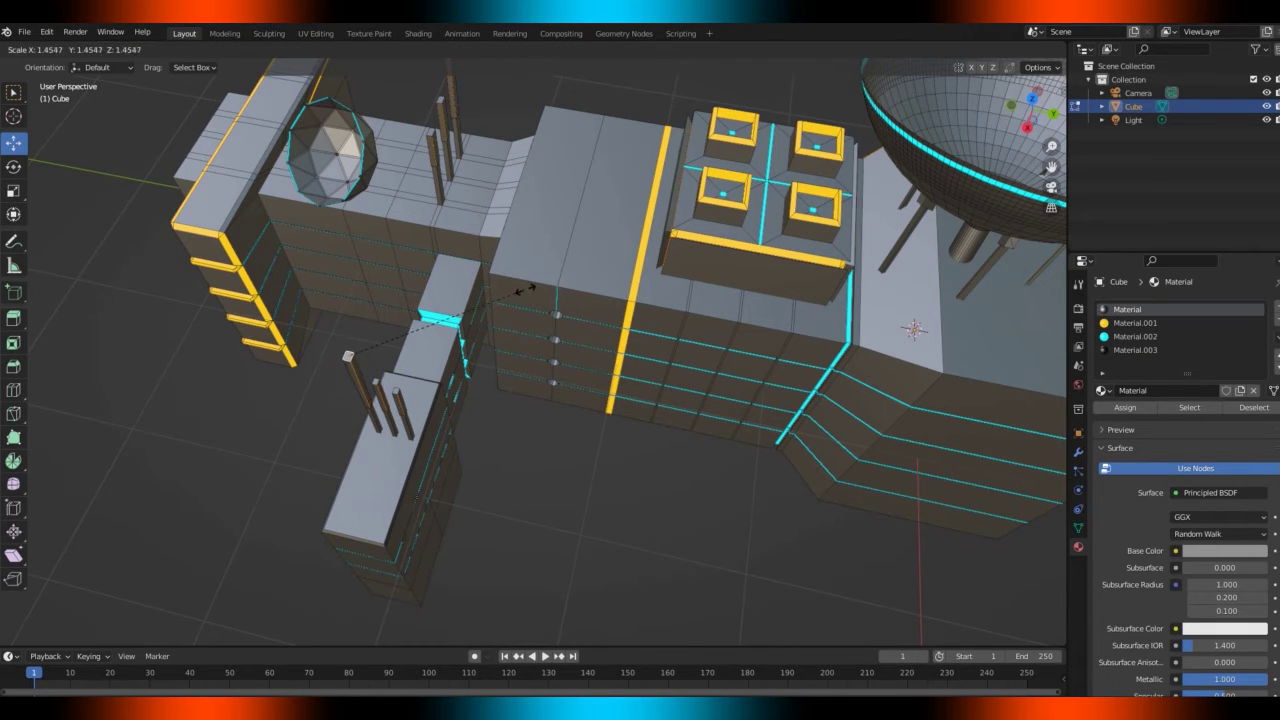
left_click(528, 288)
key("s")
left_click(718, 206)
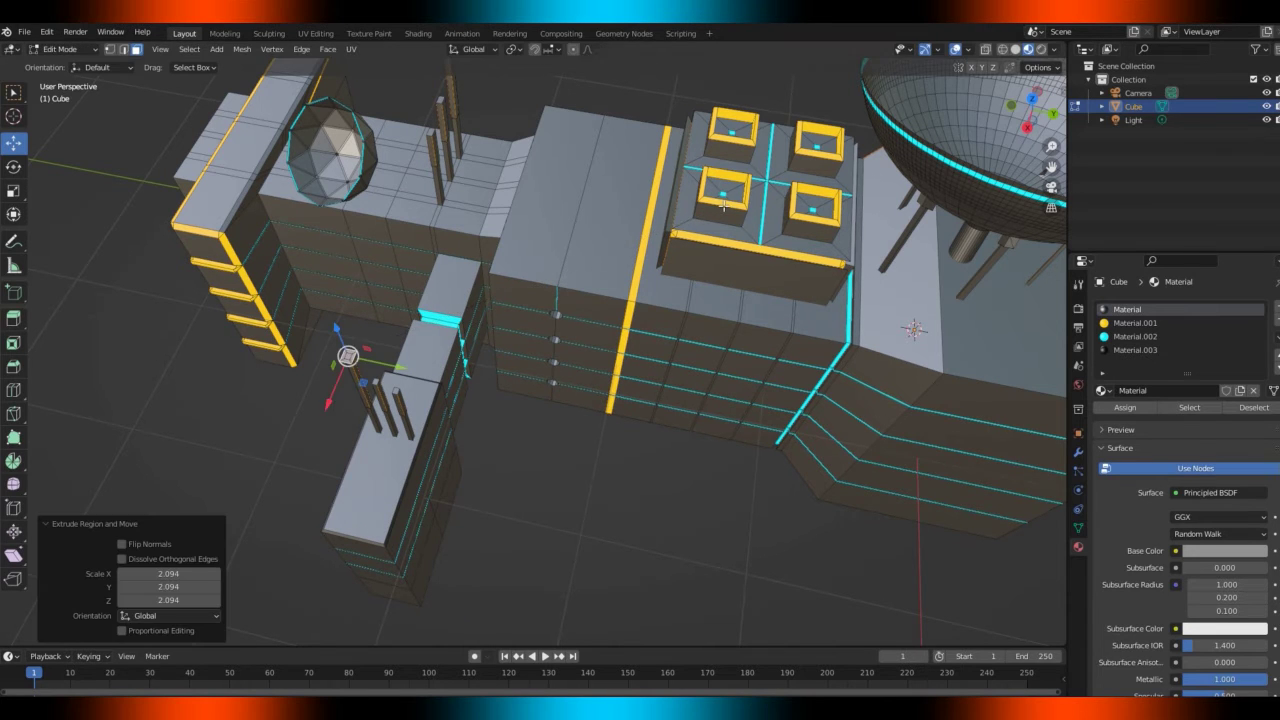
Extrude the tallest rod's widened top face about 0.205 m upward to form a thicker tip
key("KP_1")
left_click_drag(1051, 167, 1028, 243)
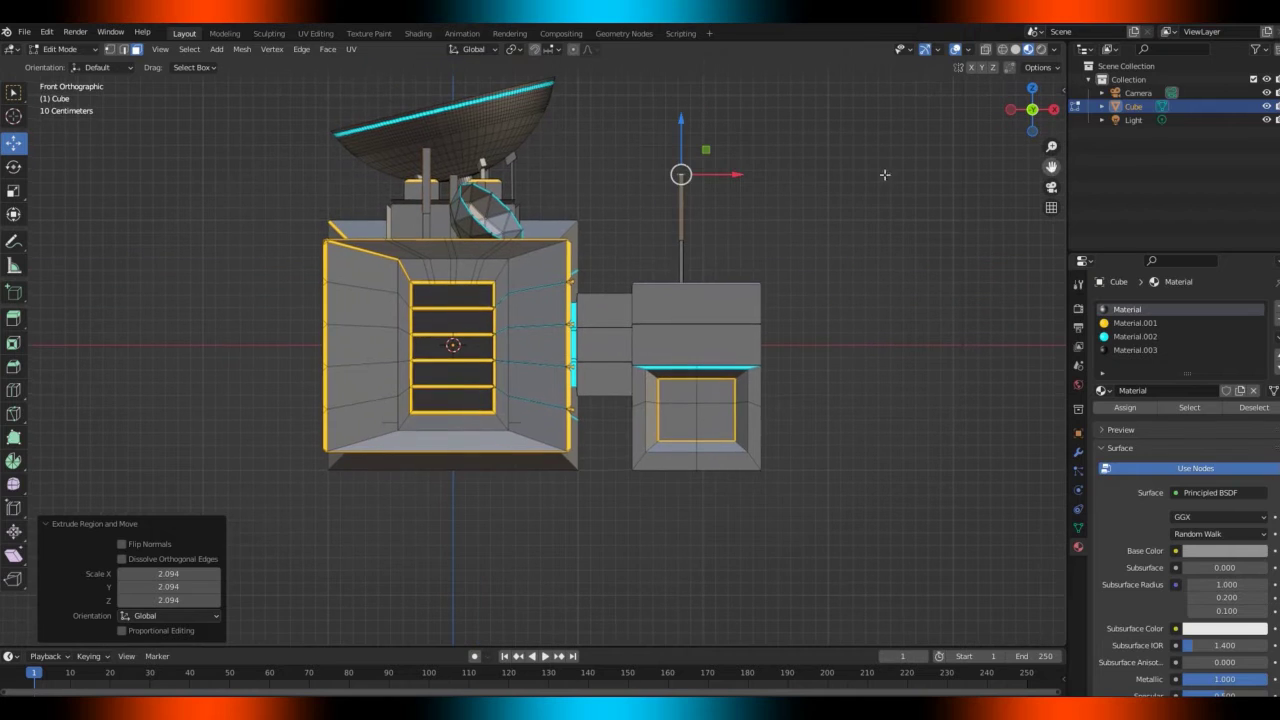
key("e")
left_click(879, 149)
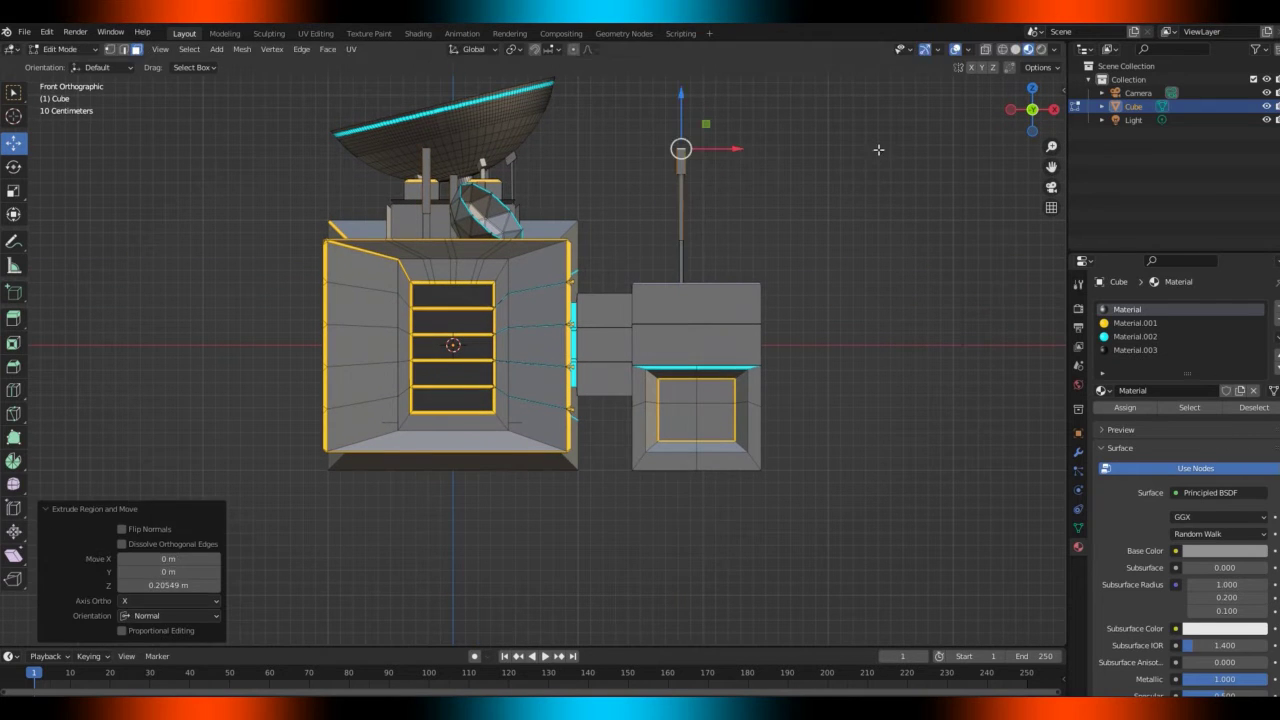
left_click_drag(1051, 146, 978, 210)
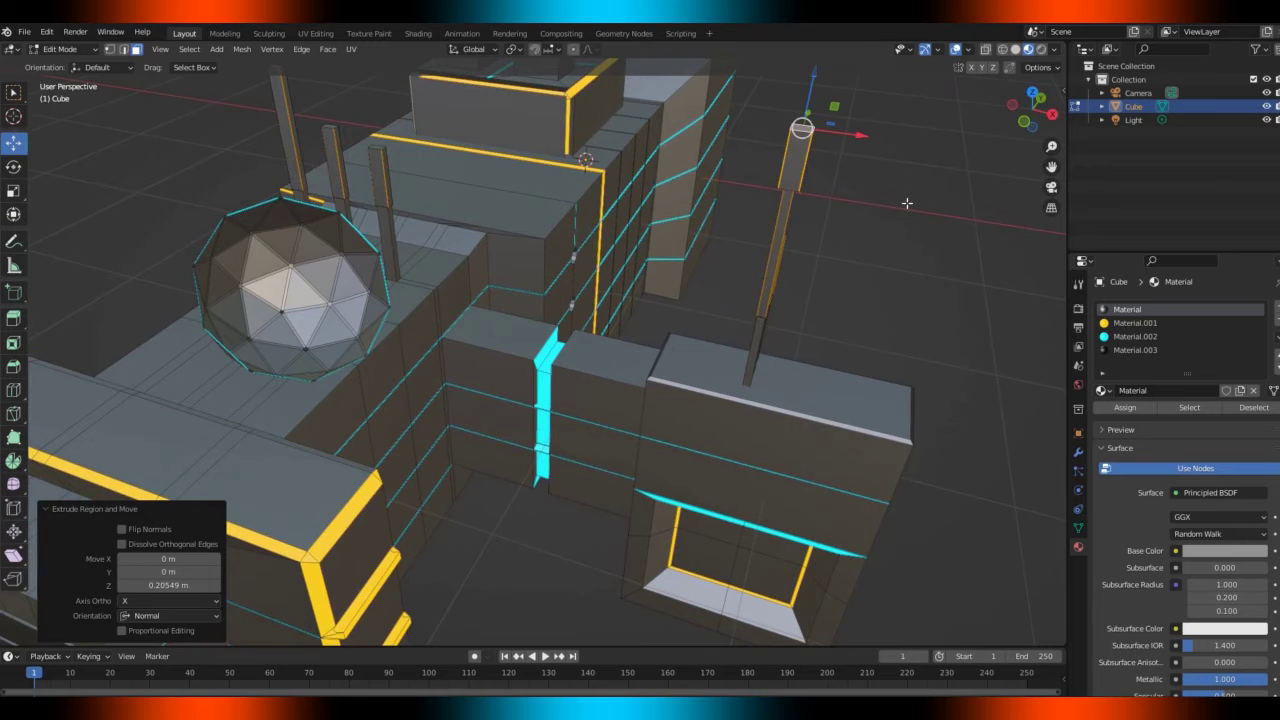
Extrude the middle rod's top face outward at scale 2.820 and extrude it upward into a thicker tip
left_click_drag(1033, 103, 1045, 80)
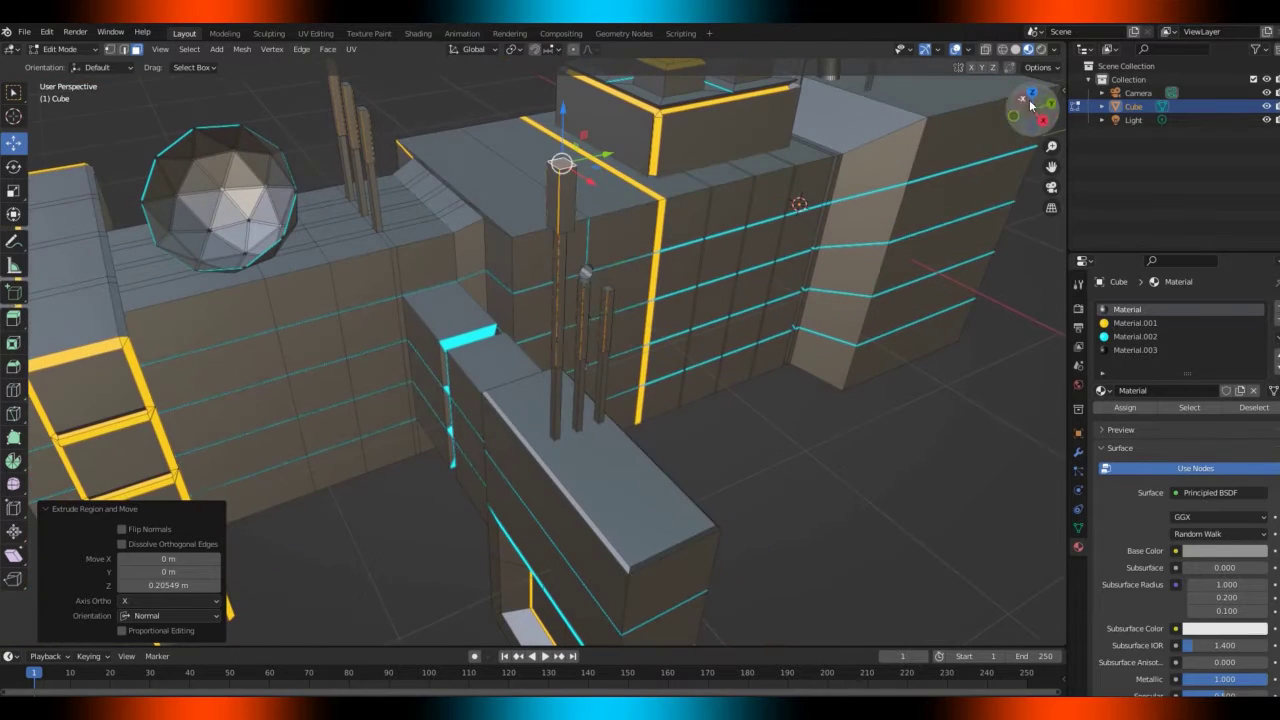
key("e")
key("s")
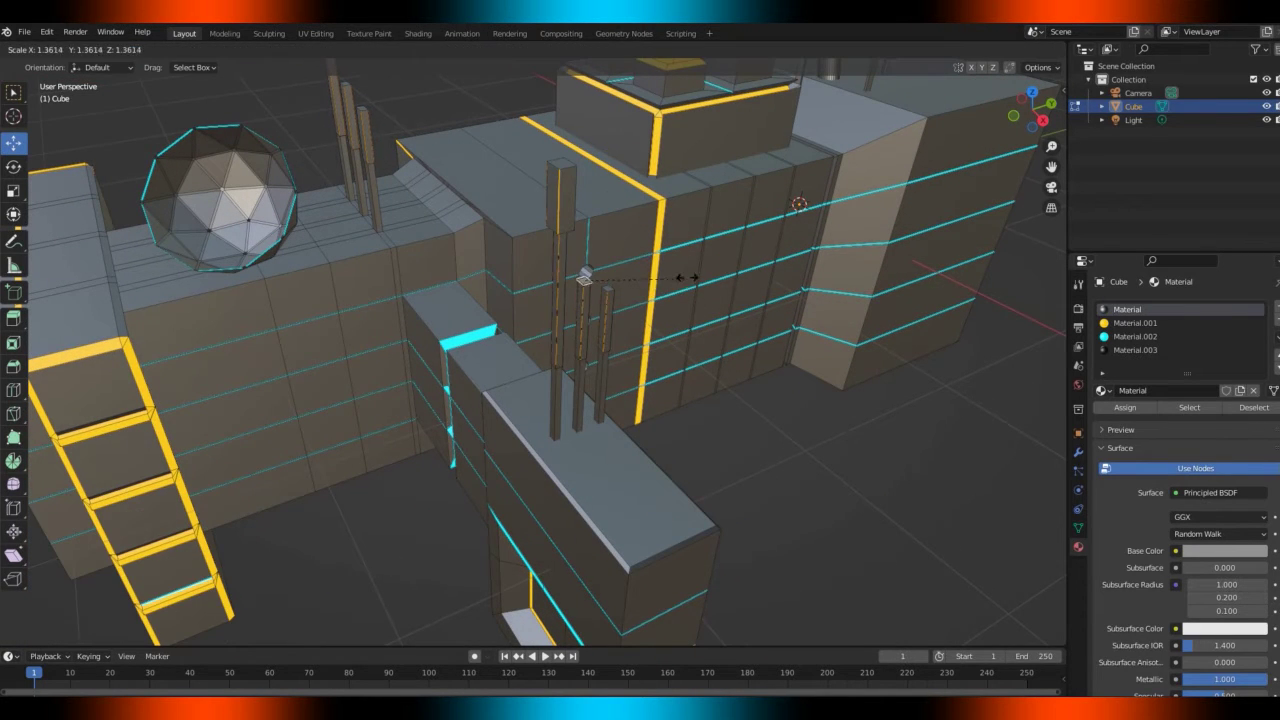
left_click(790, 244)
key("e")
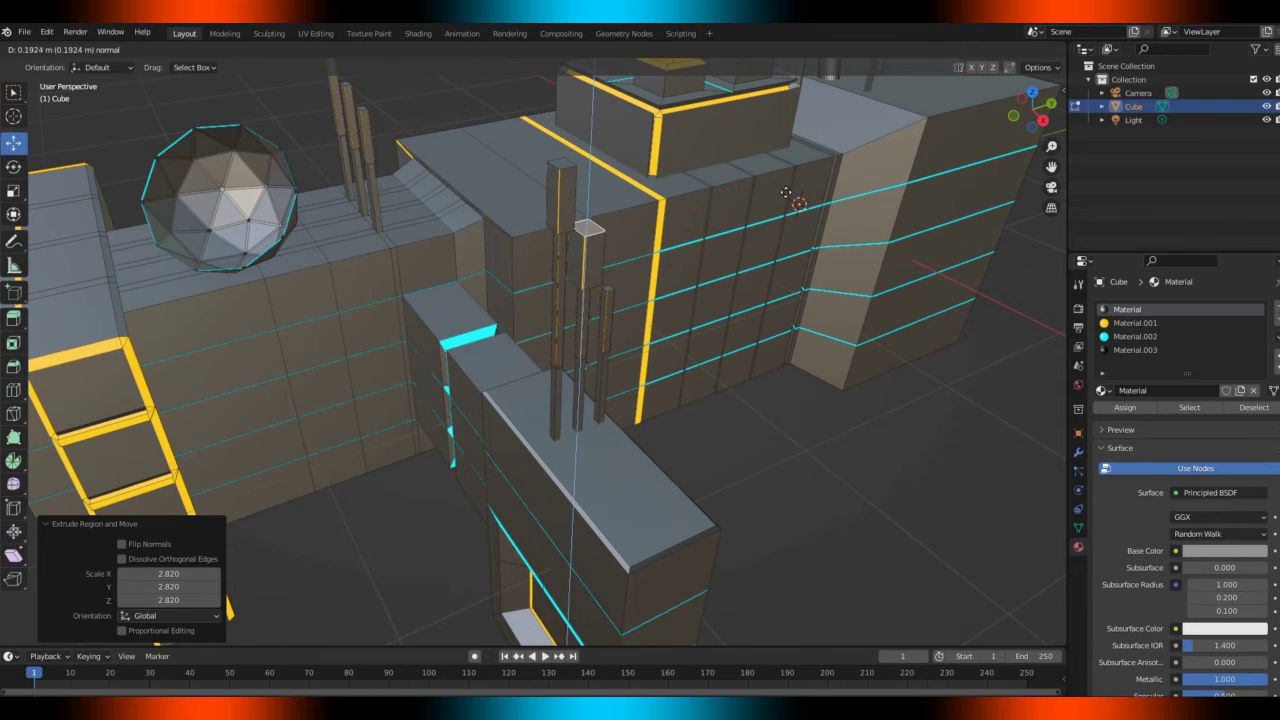
left_click(720, 247)
Extrude the third rod's top face, widen it along X, and extrude it about 0.52 m upward
left_click(608, 287)
left_click_drag(1032, 109, 985, 111)
key("s")
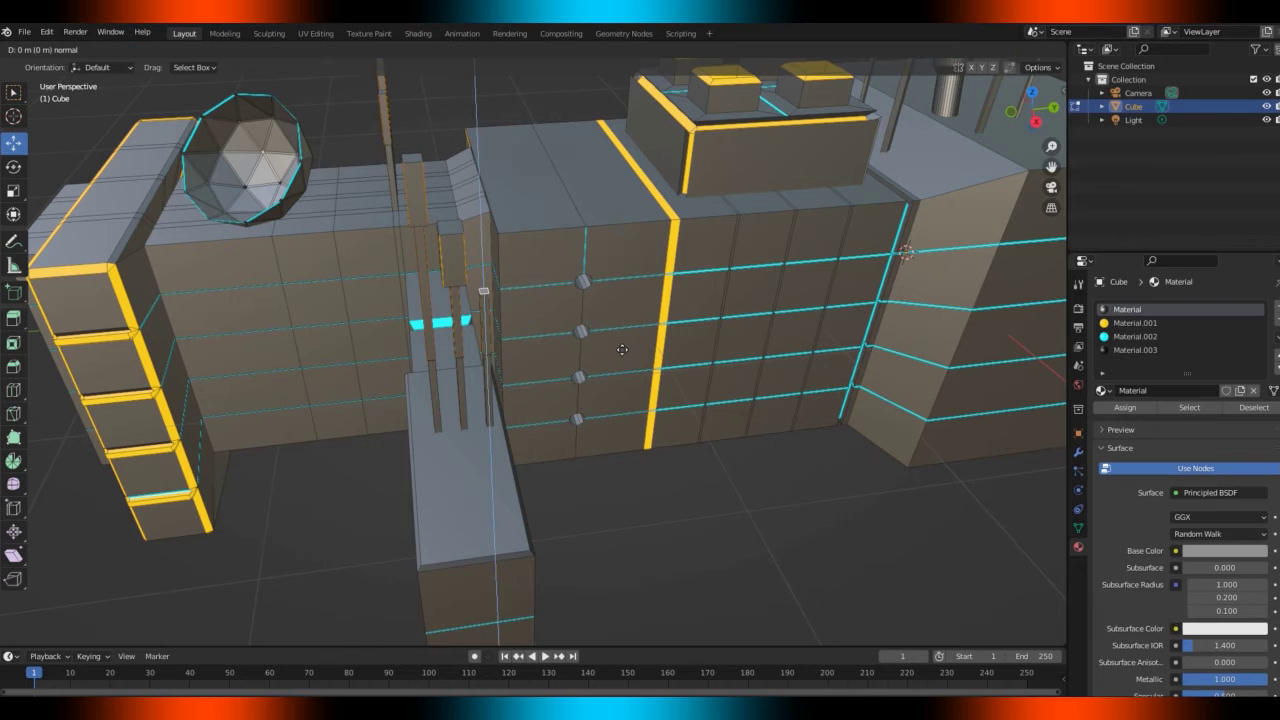
key("x")
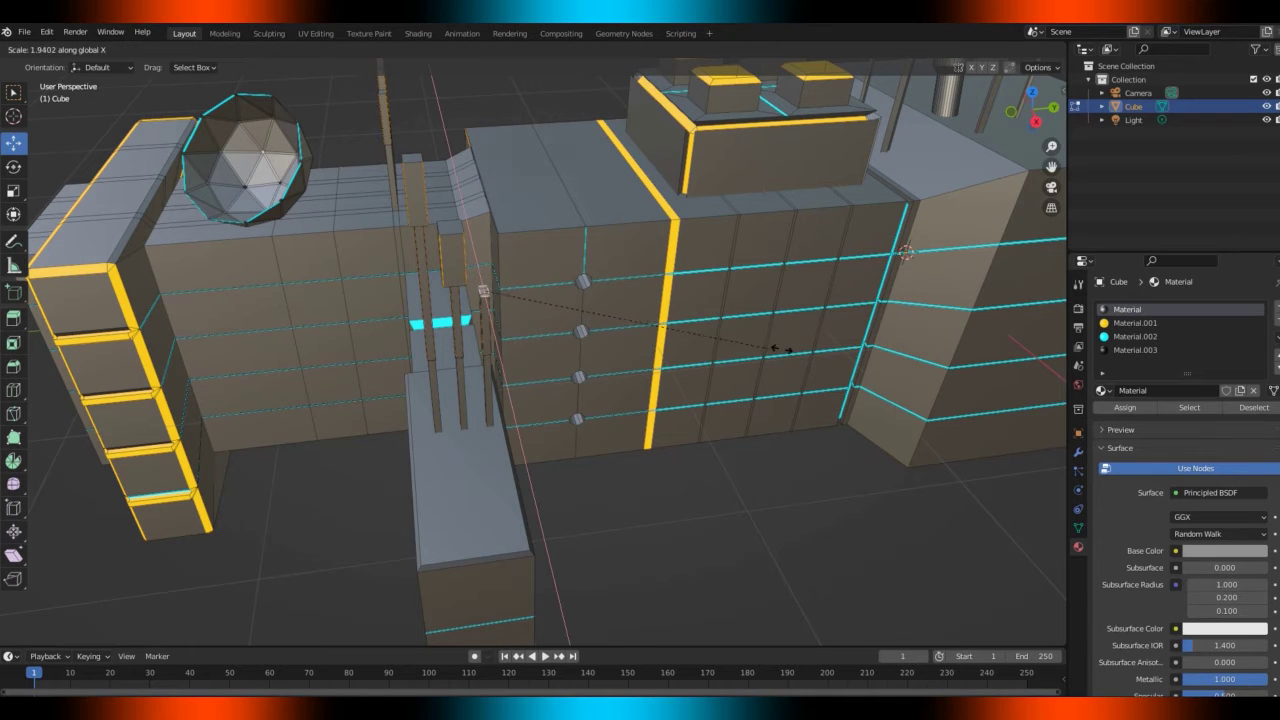
left_click(974, 354)
key("e")
left_click(930, 204)
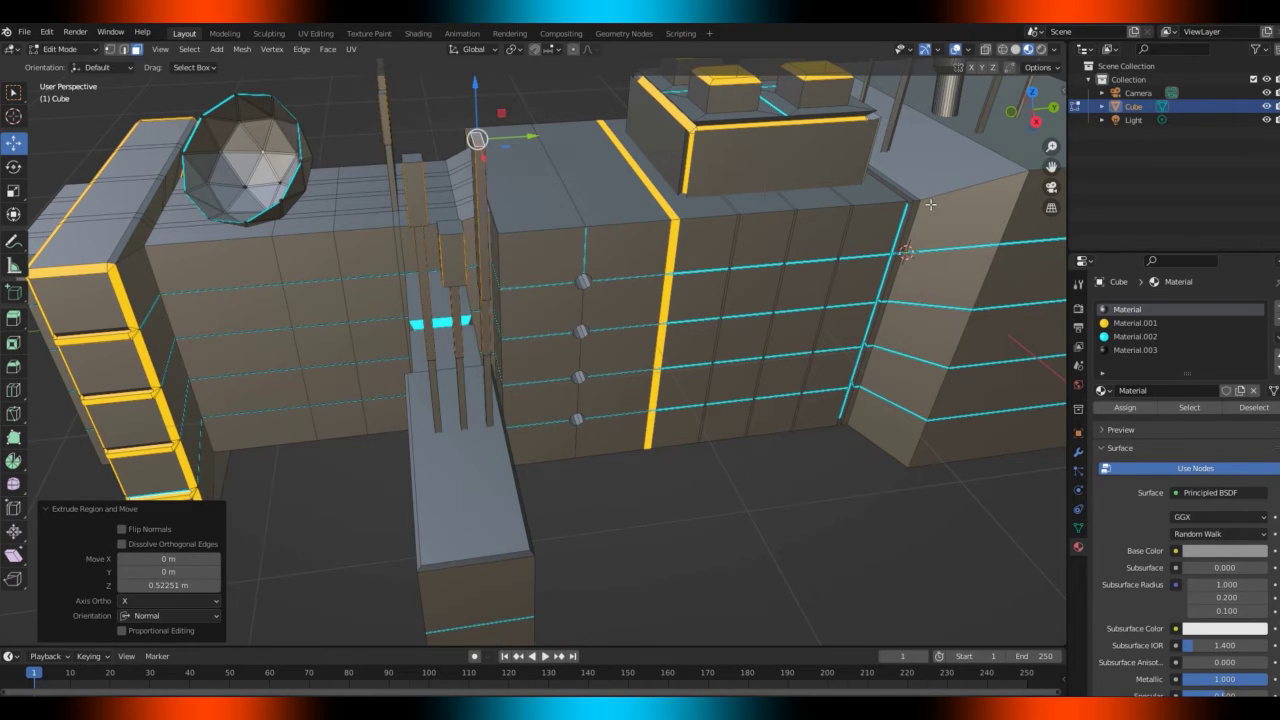
left_click_drag(1040, 116, 940, 118)
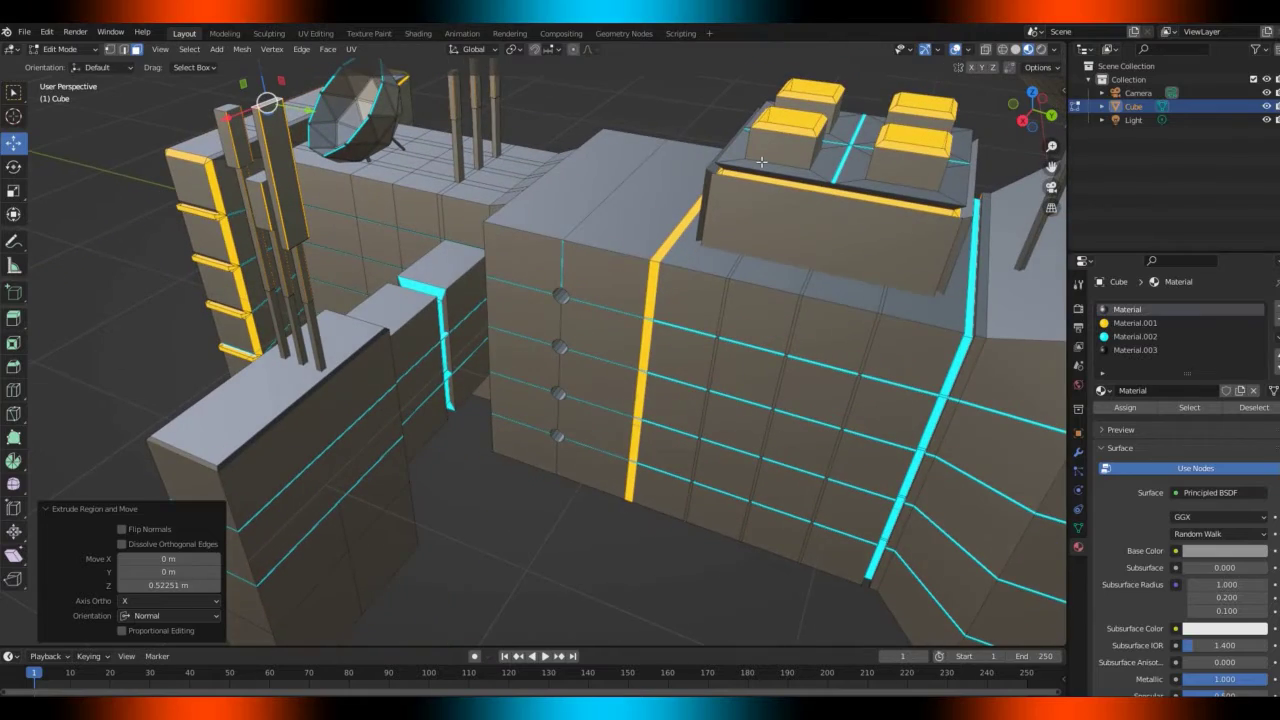
key("Tab")
key("Tab")
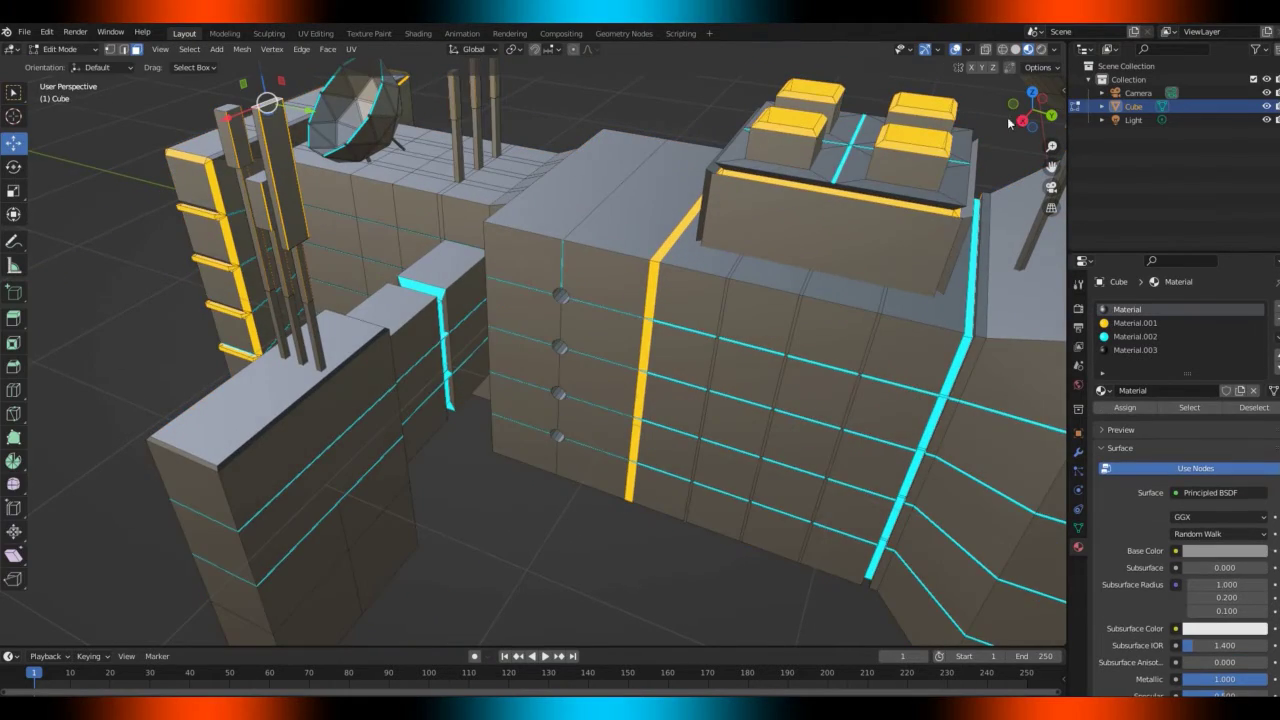
Knife-cut diagonal edges from opposite corners of the recessed opening's back panel to its central vertical edge
left_click_drag(1012, 122, 1164, 130)
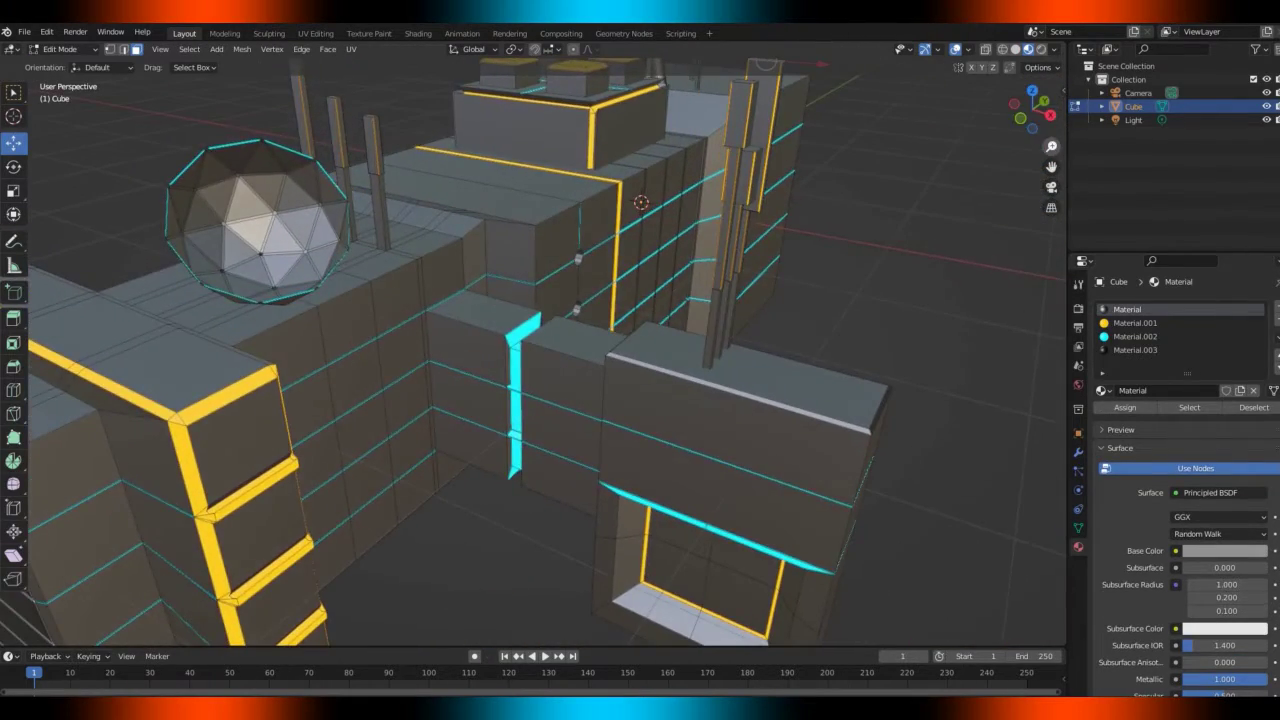
scroll(600, 296, "down", 4)
left_click_drag(1046, 120, 1084, 40)
left_click_drag(950, 117, 944, 118)
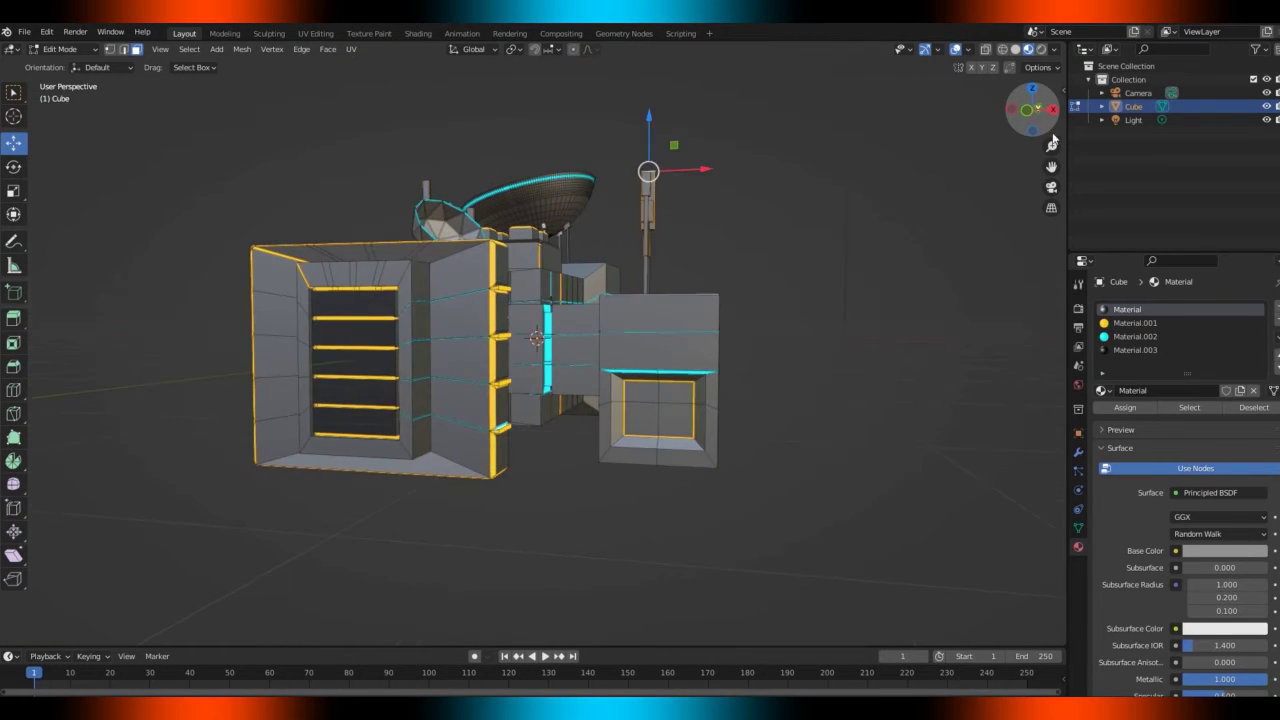
scroll(778, 425, "up", 4)
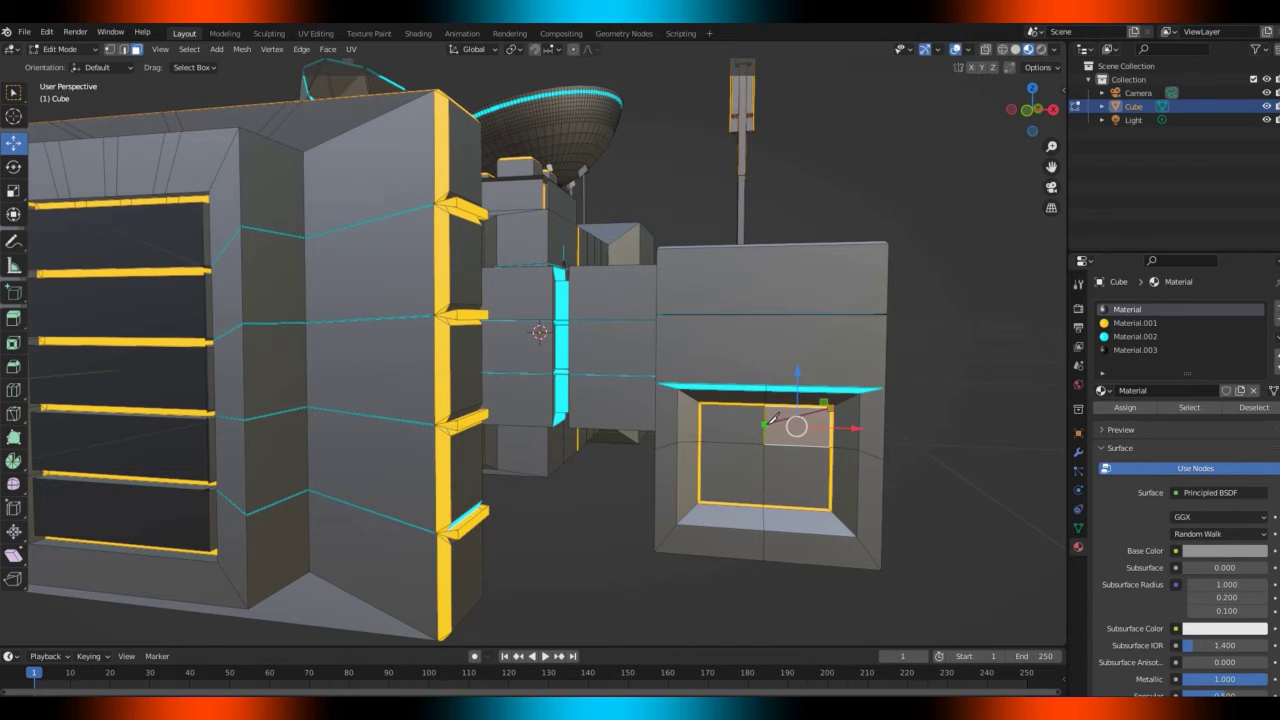
key("Return")
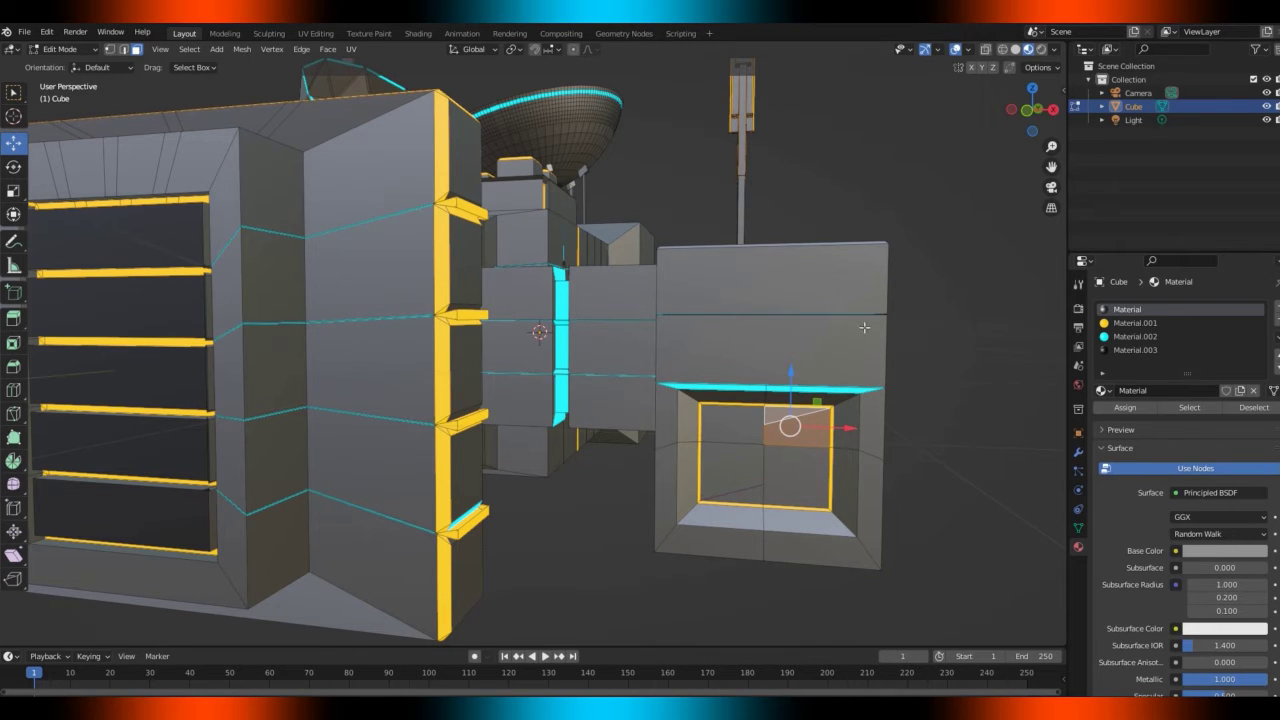
Select the Z-shaped path of diagonal and central edges in the recessed panel and bevel it 0.01 m wide
mouse_move(1032, 123)
left_mouse_down()
mouse_move(1010, 145)
mouse_move(1039, 119)
left_mouse_up()
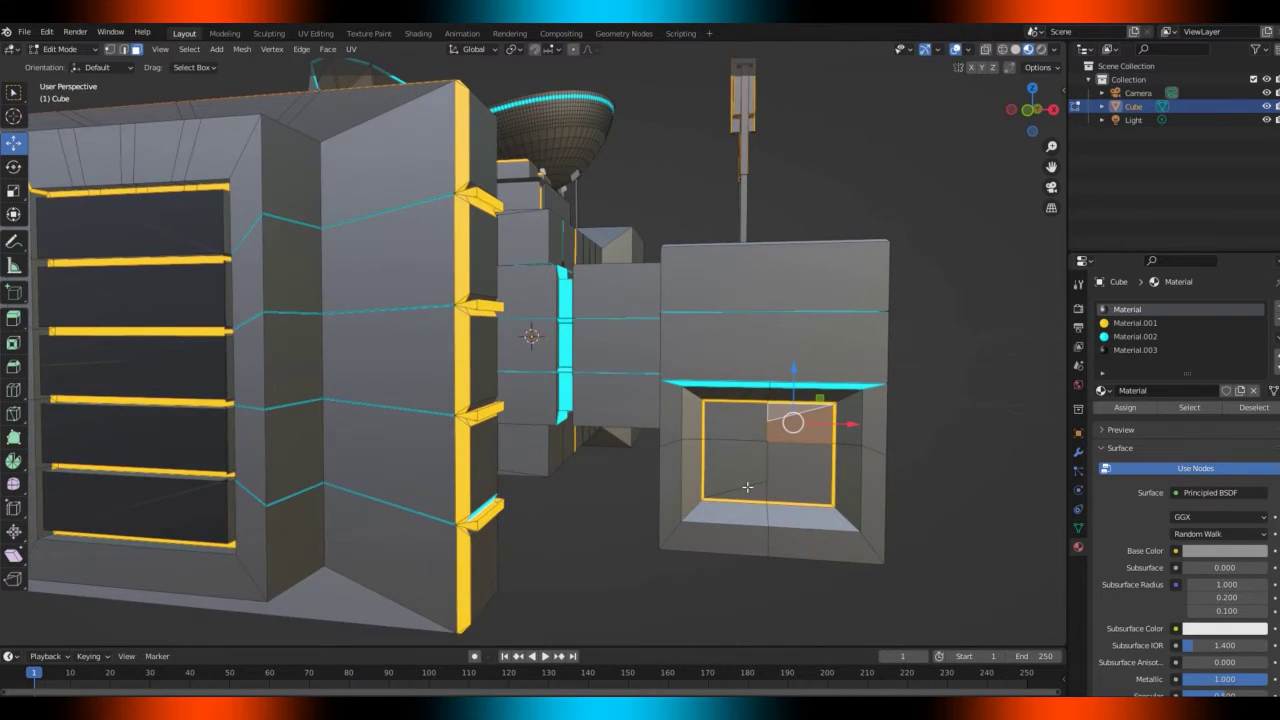
left_click(124, 49)
left_click(748, 486)
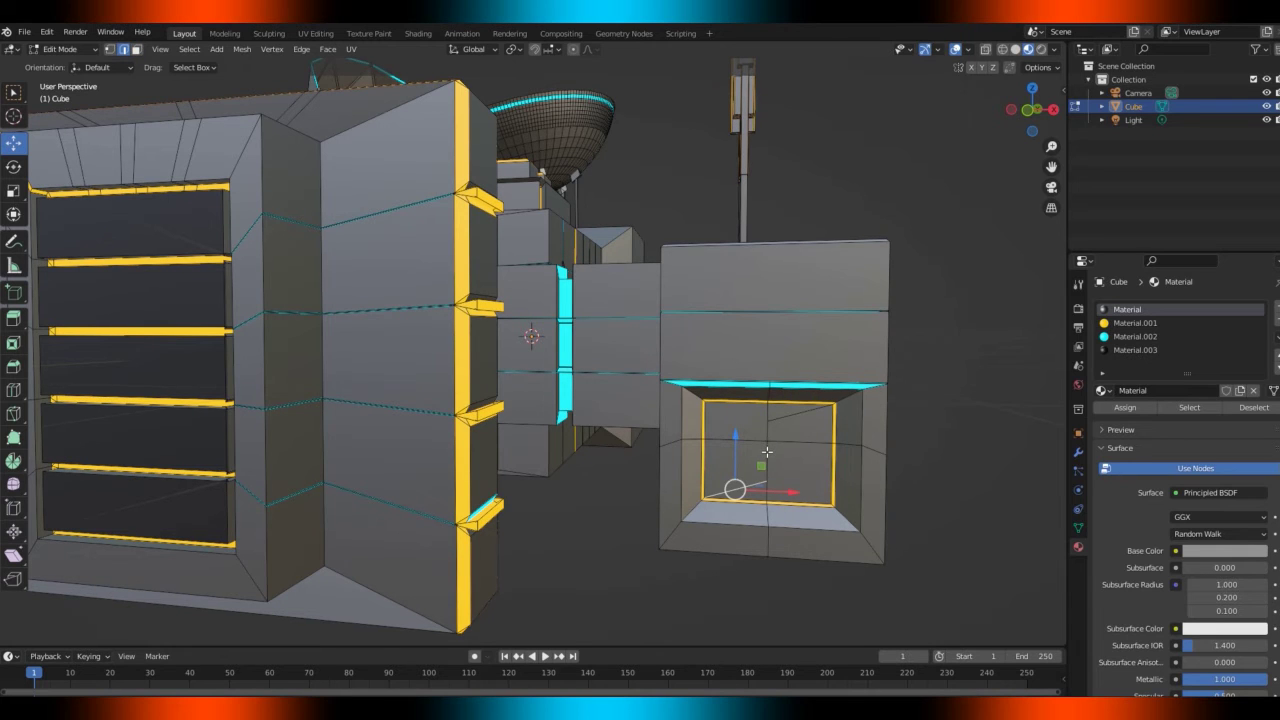
left_click(767, 454, "shift")
left_click(769, 431, "shift")
left_click(786, 416, "shift")
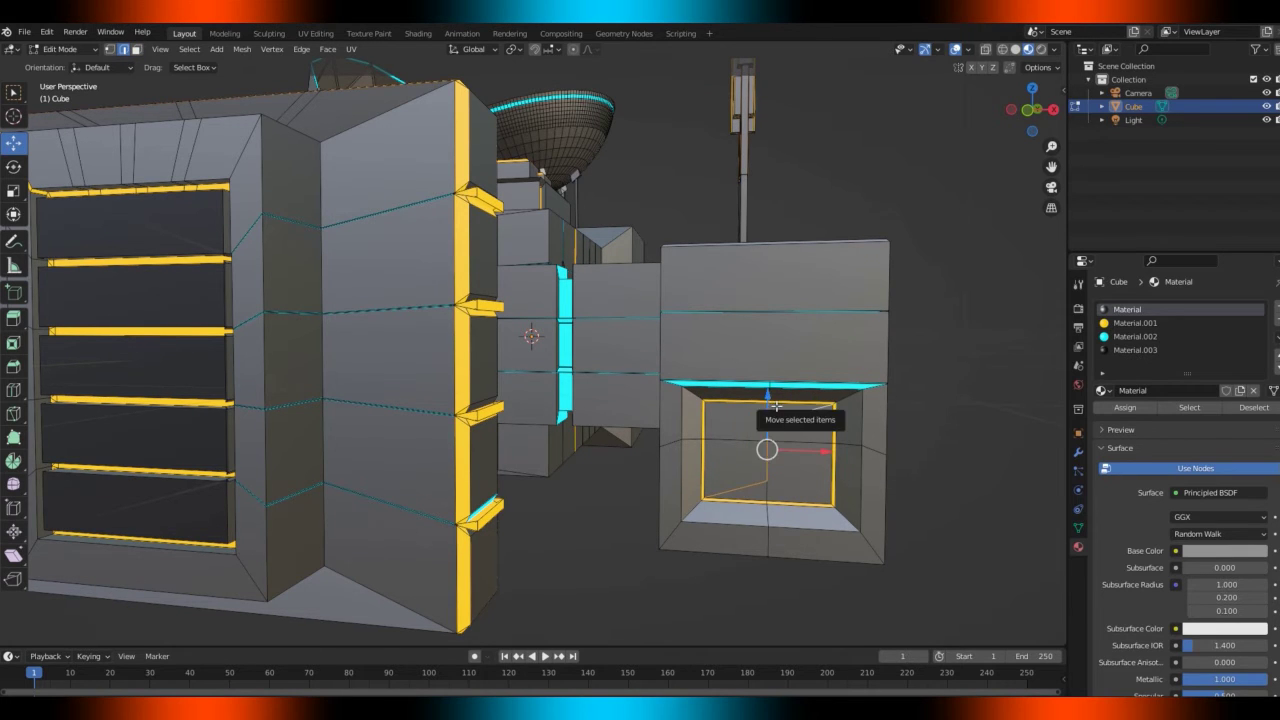
key("ctrl+b")
left_click(776, 403)
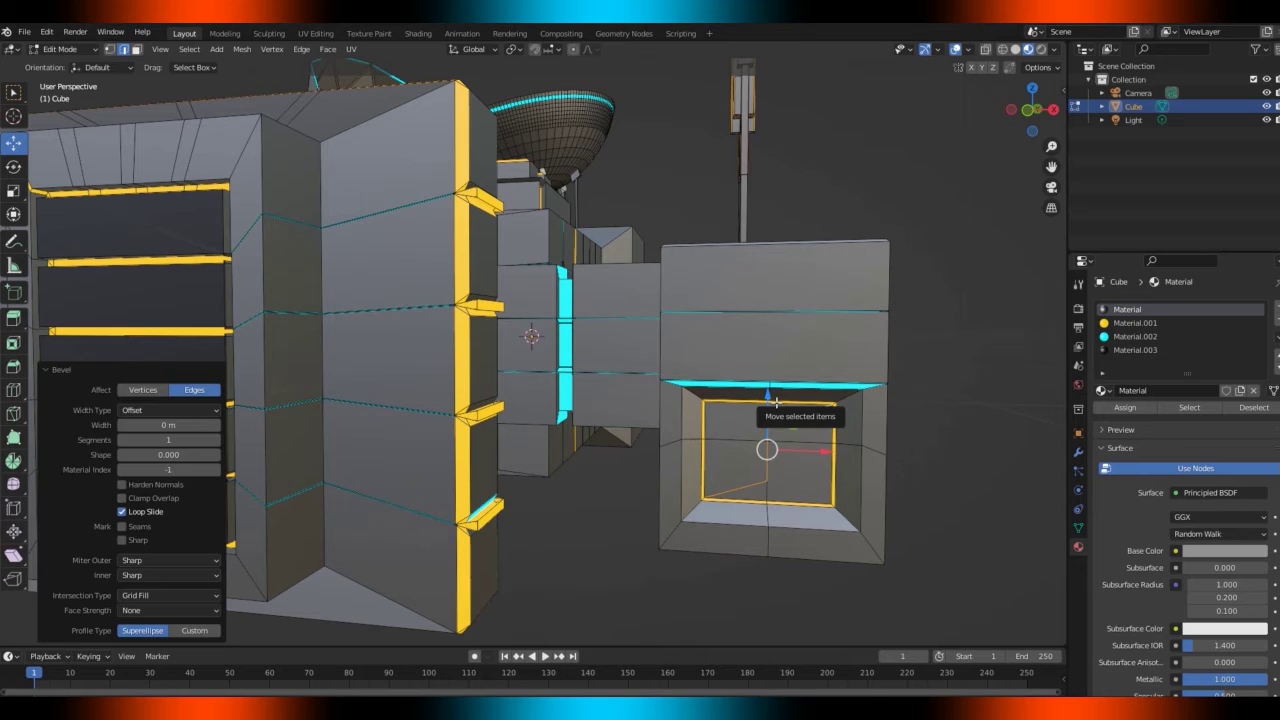
mouse_move(147, 428)
left_mouse_down()
mouse_move(200, 427)
mouse_move(147, 428)
left_mouse_up()
left_click(210, 424)
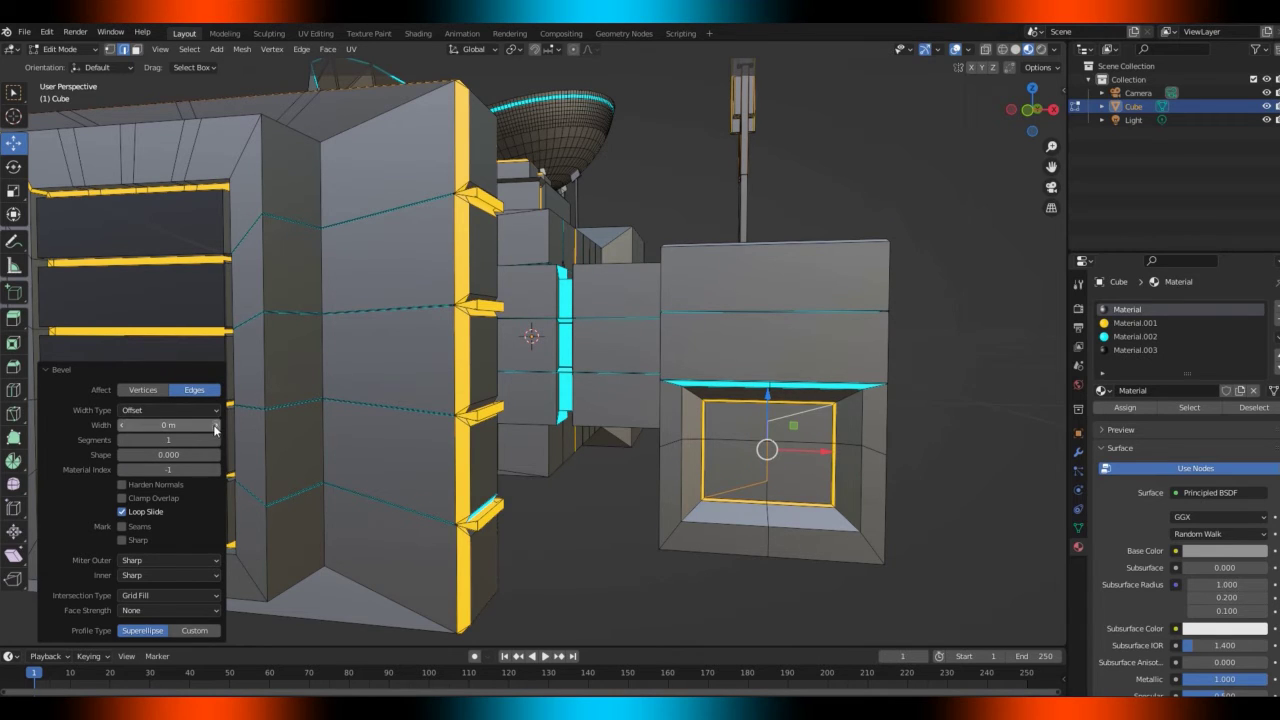
type("0.01")
key("Return")
Assign the cyan Material.002 to the beveled Z-shaped strip and return to Object Mode
left_click(1135, 336)
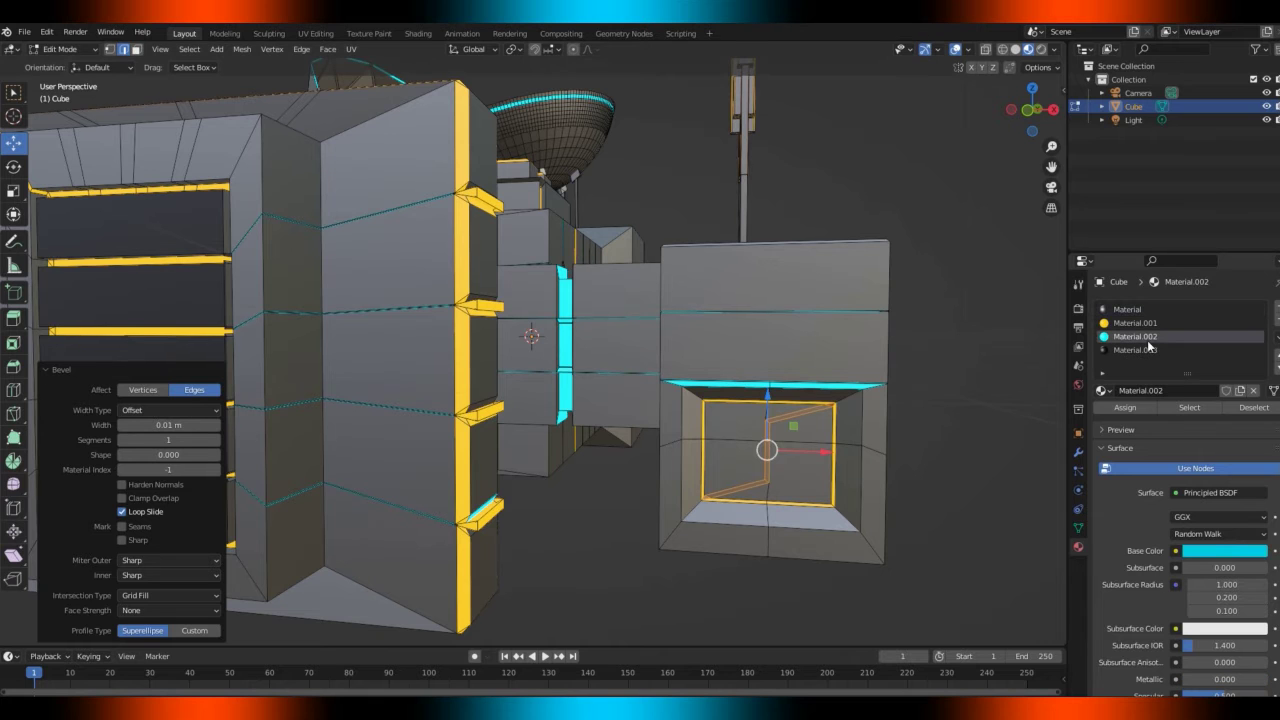
left_click(1124, 406)
key("Tab")
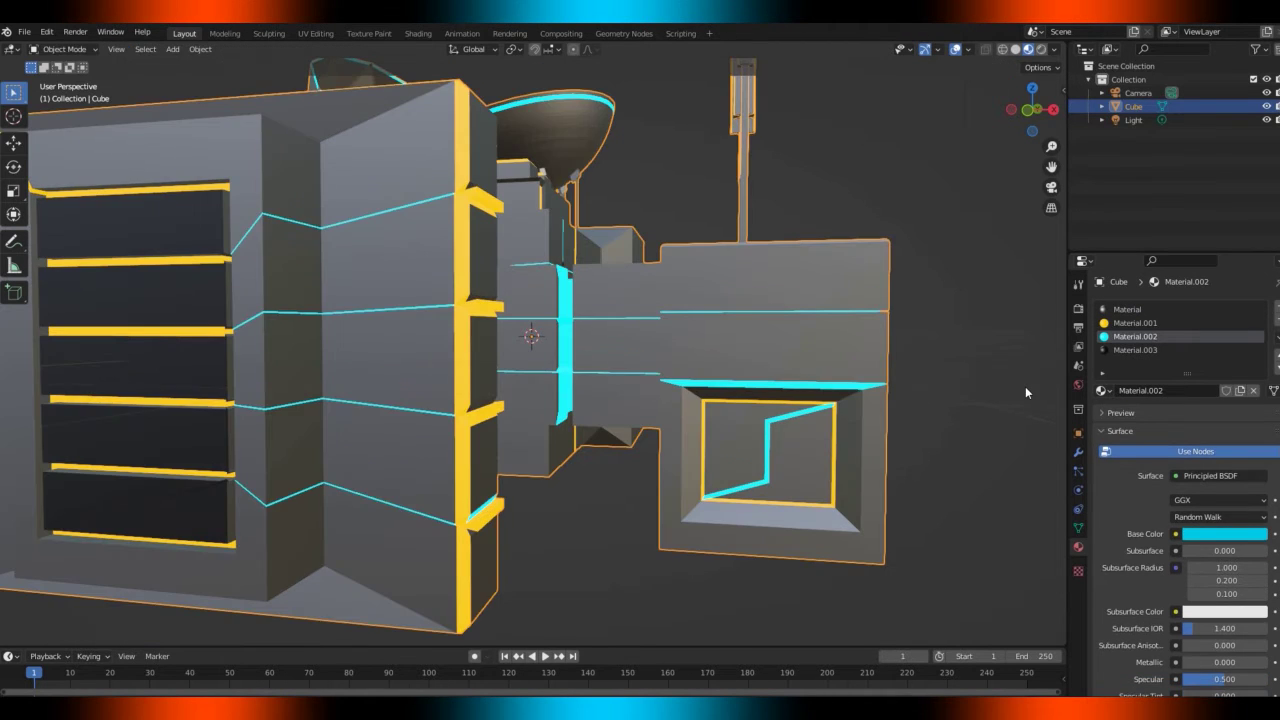
Select the upper face on the side block's outer end in Edit Mode and subdivide it
key("Tab")
left_click_drag(1026, 125, 805, 128)
left_click(527, 223)
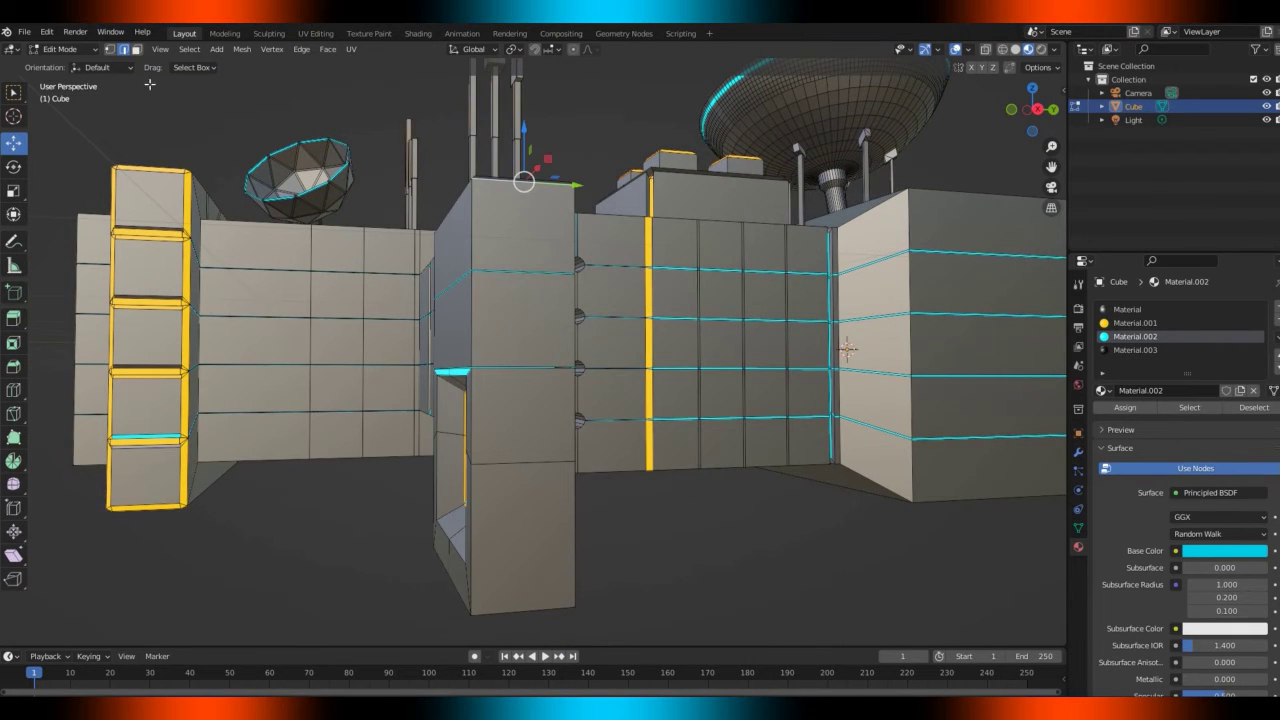
left_click(136, 49)
left_click(485, 225)
right_click(494, 208)
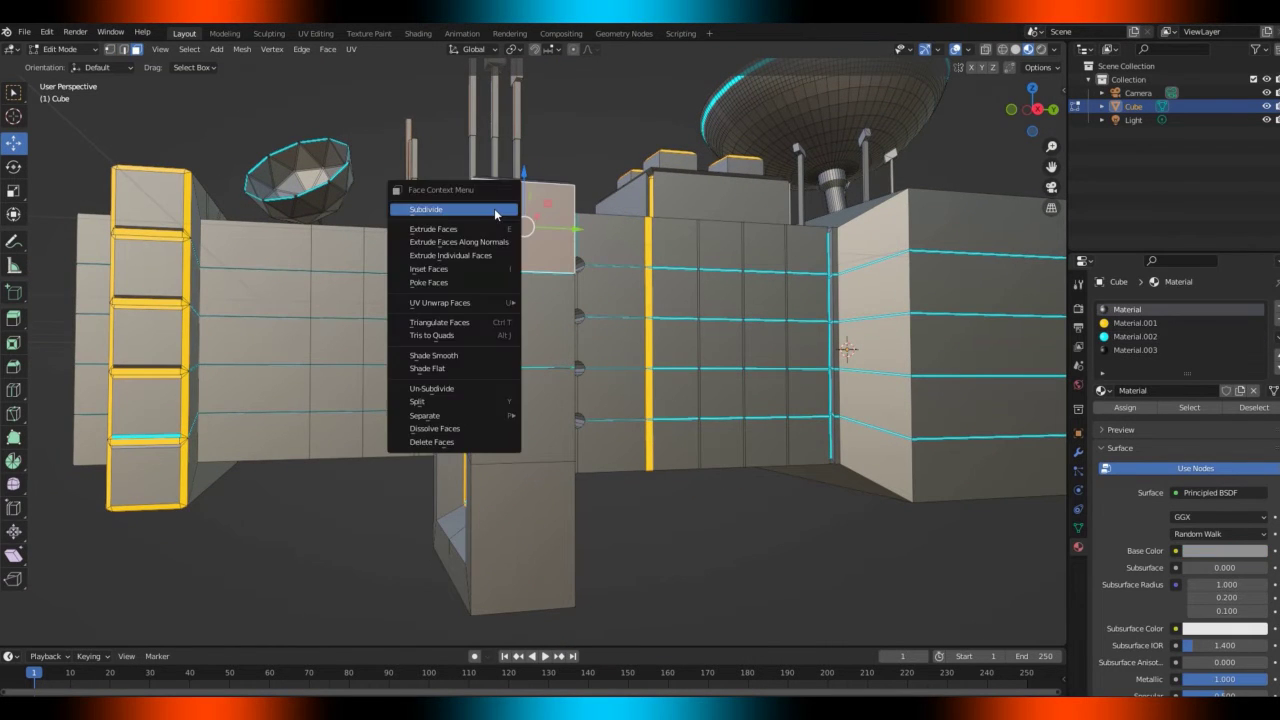
left_click(494, 208)
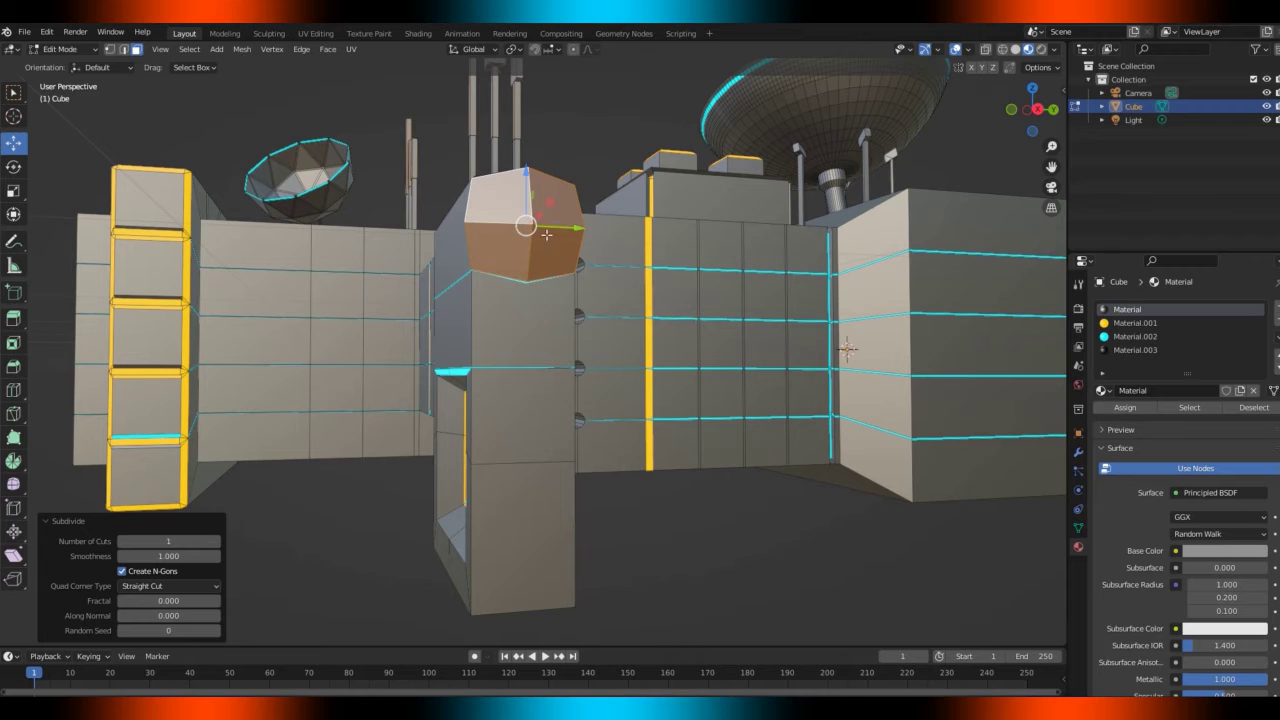
Set the subdivision's smoothness to 0 and its number of cuts to 5
left_click_drag(1006, 118, 1040, 118)
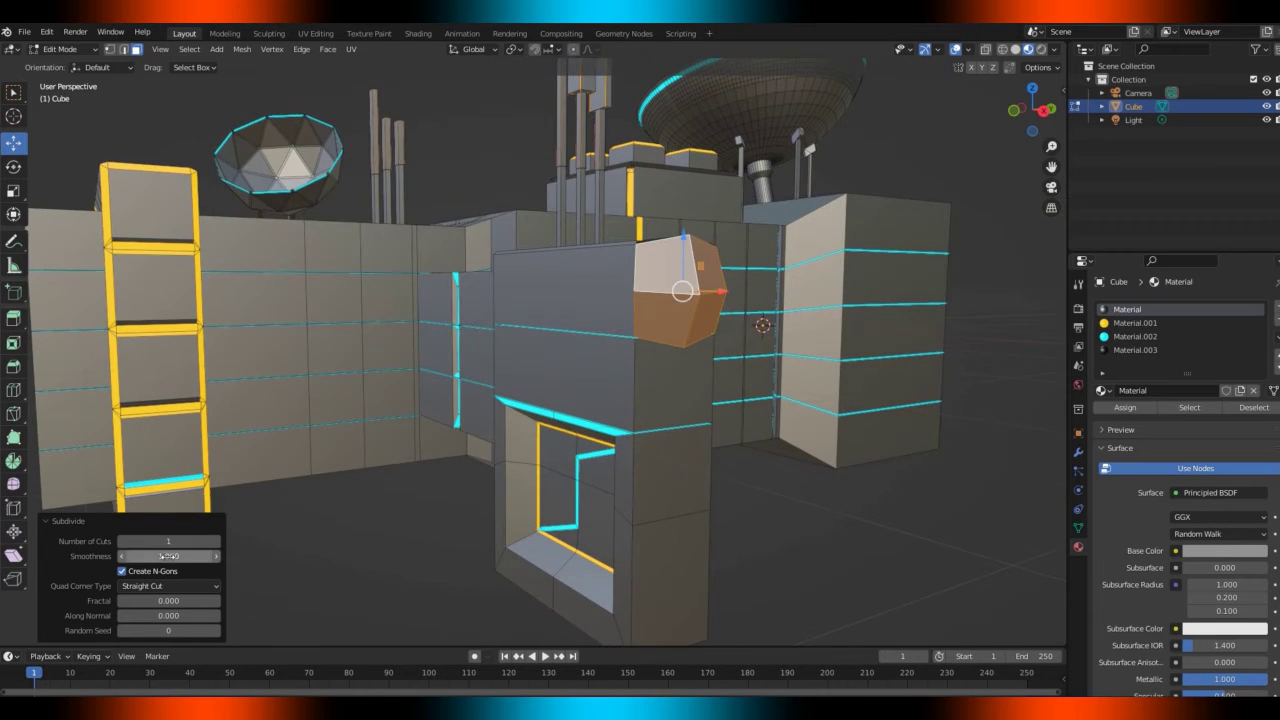
left_click(168, 556)
type("0")
key("Return")
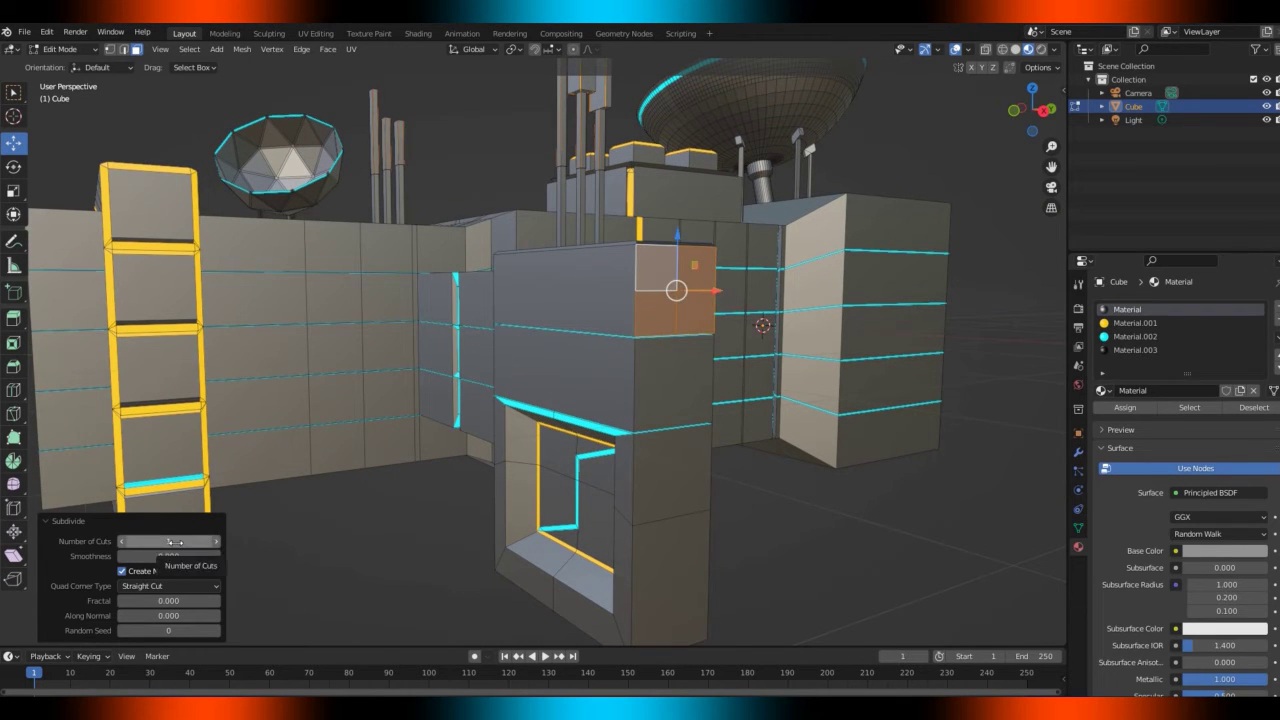
left_click(173, 541)
key("Return")
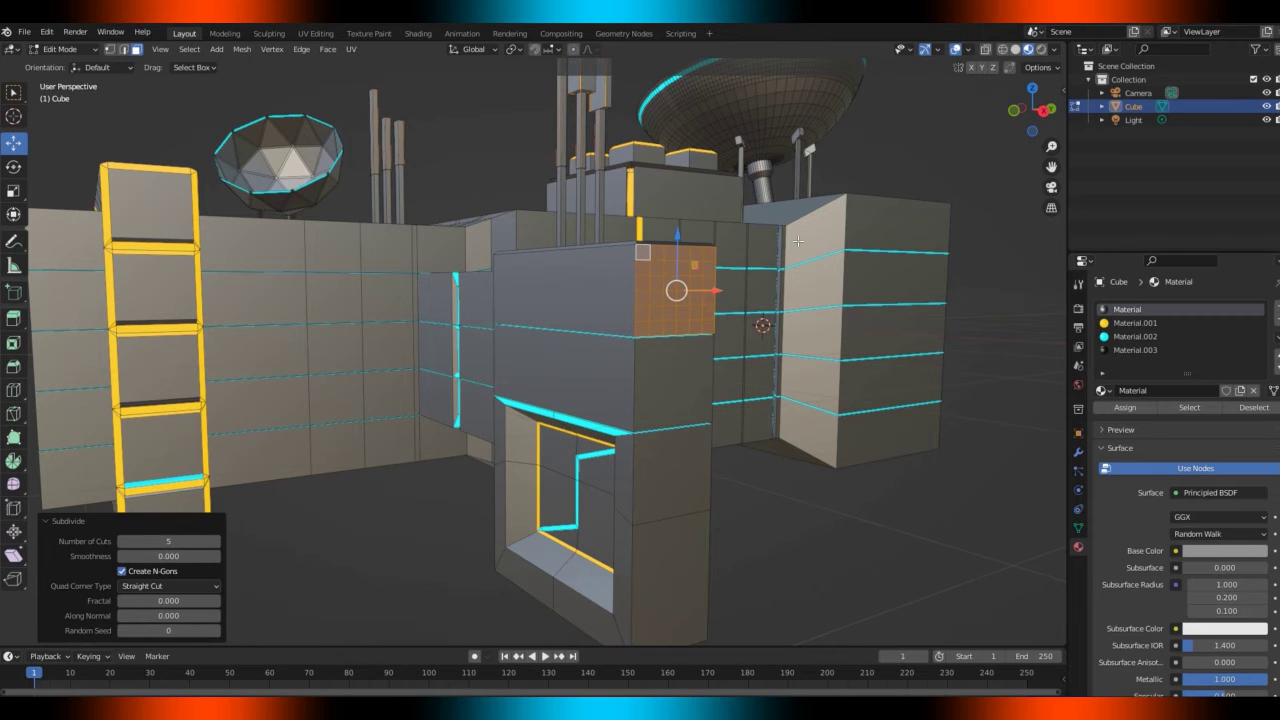
Inset the subdivided end-face squares individually by about 0.015 m and extrude them outward about 0.028 m
key("i")
key("i")
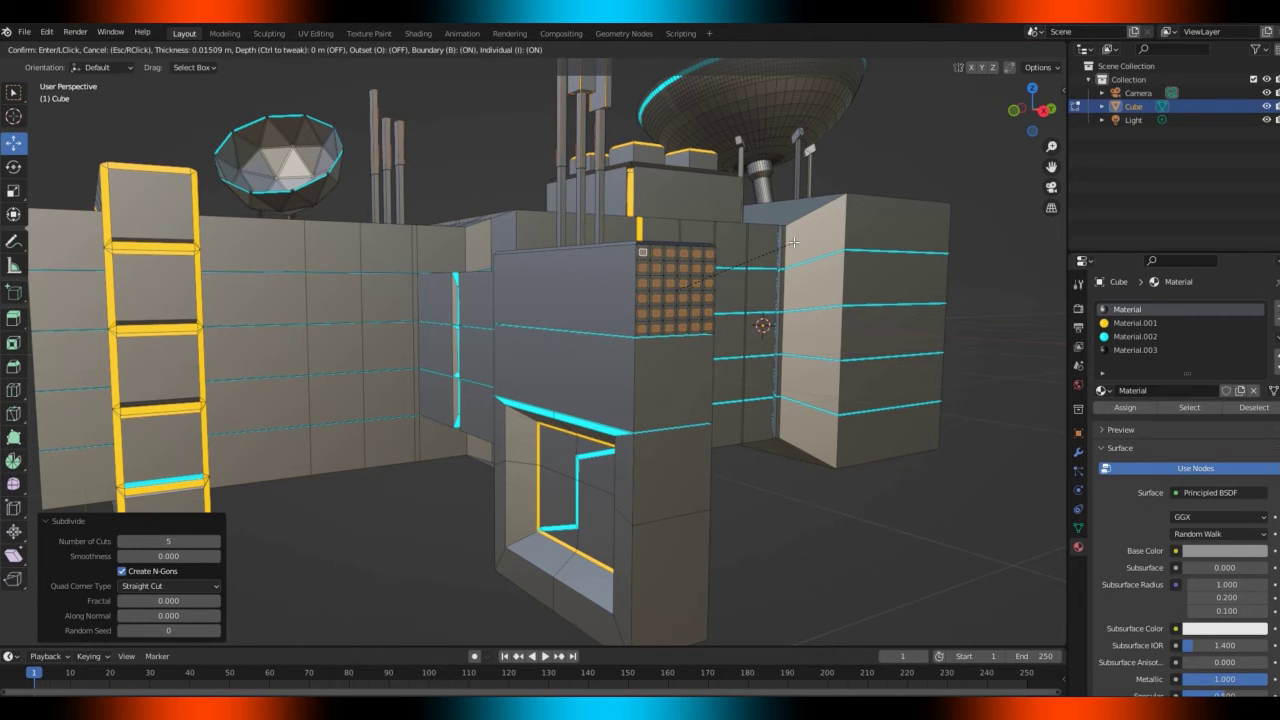
left_click(793, 242)
key("e")
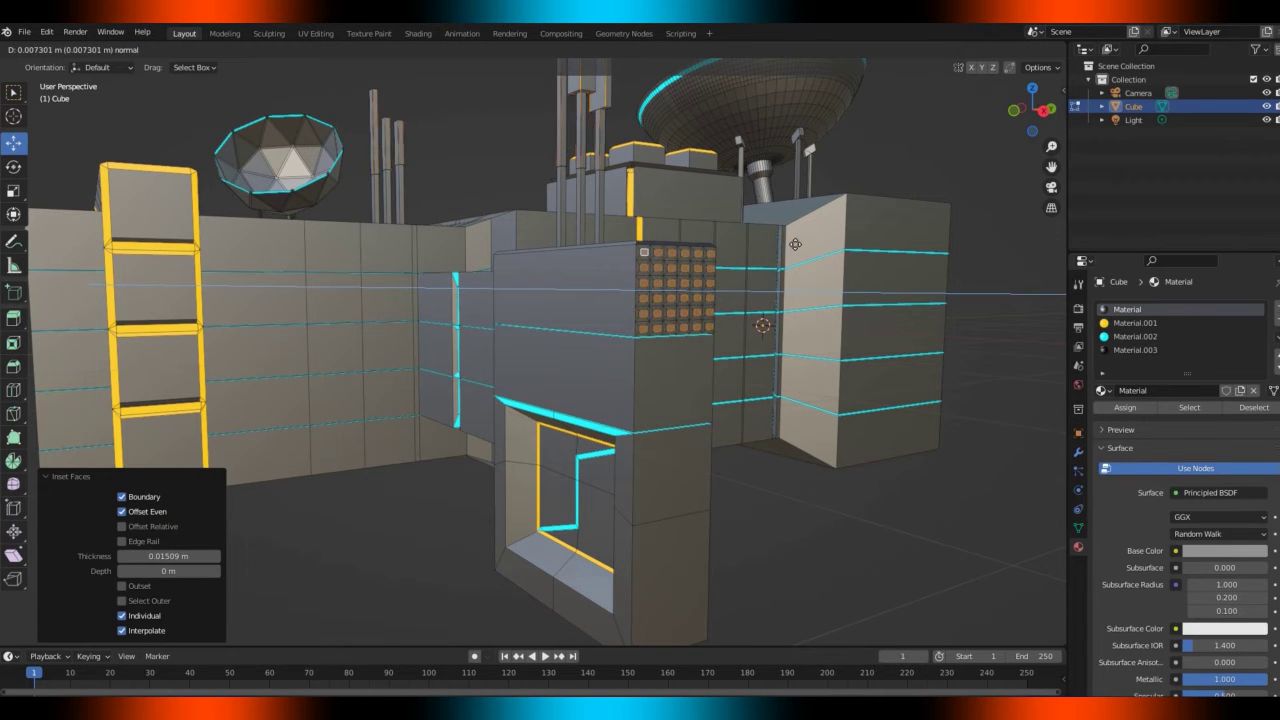
left_click(799, 245)
left_click_drag(1029, 120, 955, 120)
left_click_drag(918, 328, 820, 323)
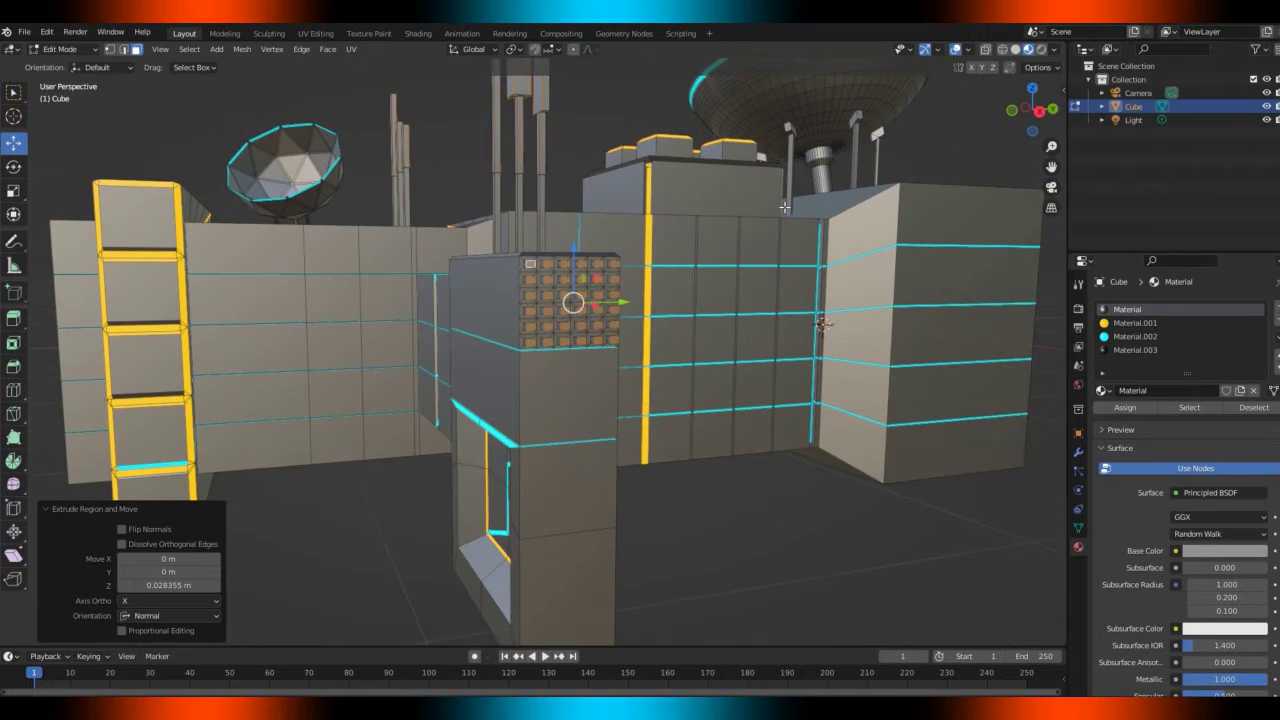
Try to scale down the extruded squares of the end-face grid
key("s")
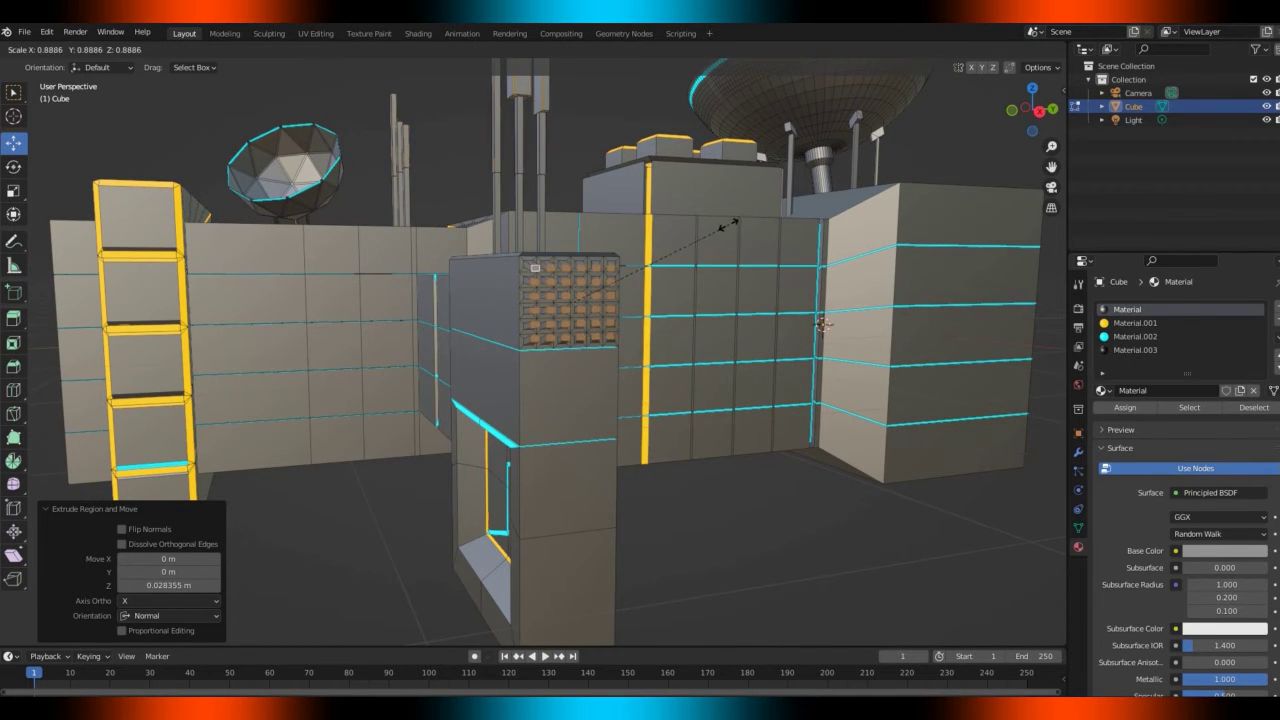
left_click(718, 228)
mouse_move(1032, 110)
left_mouse_down()
mouse_move(875, 112)
mouse_move(1019, 119)
left_mouse_up()
key("ctrl+z")
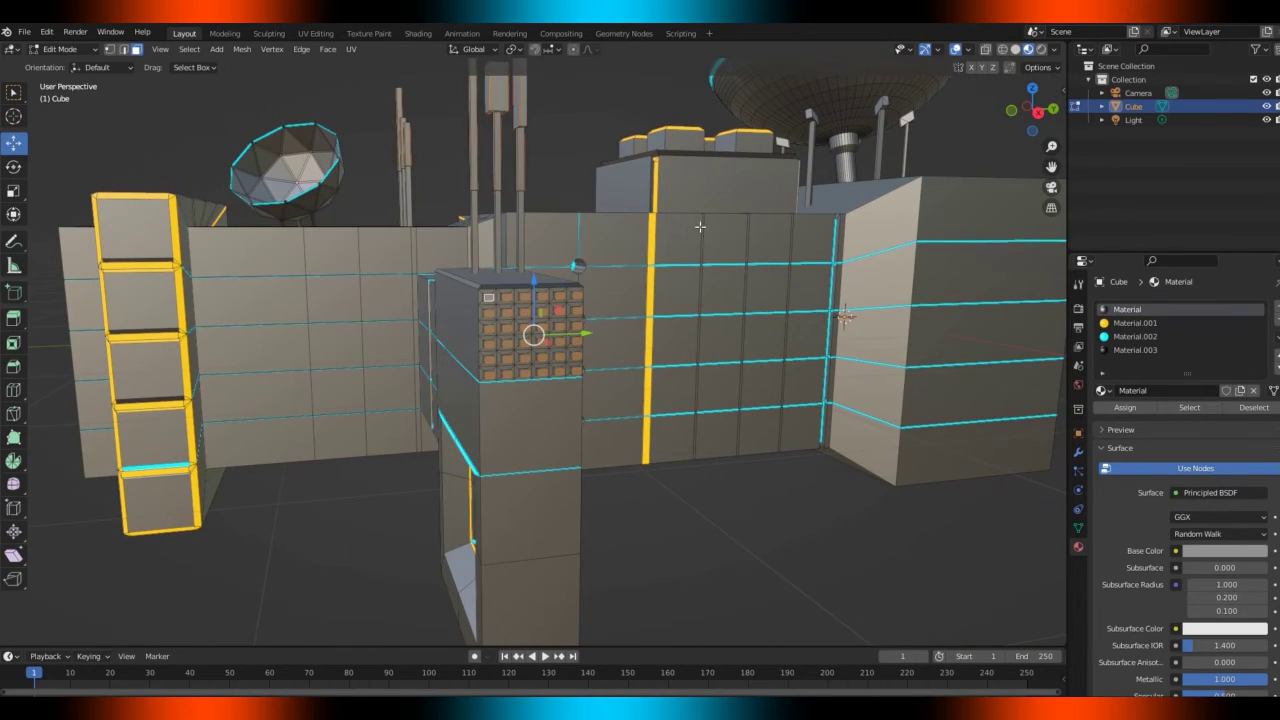
Assign the cyan Material.002 to the extruded squares of the upper grid
left_click(1127, 341)
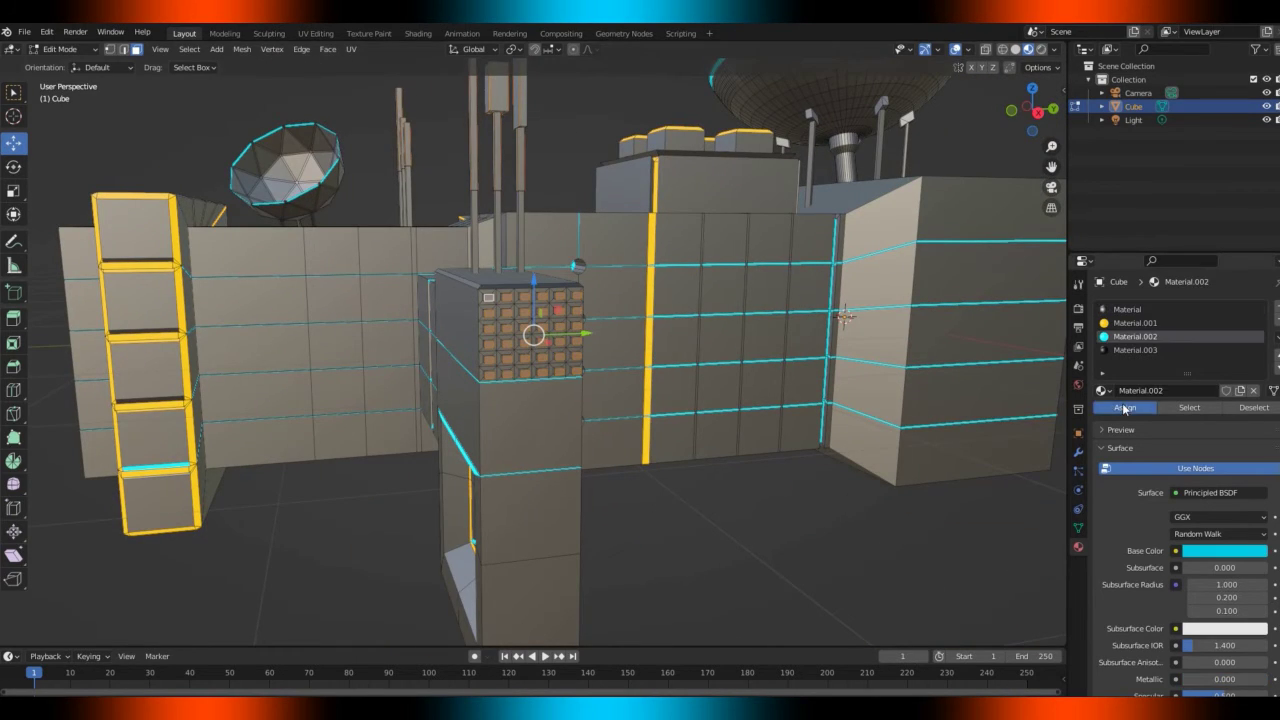
left_click(1125, 407)
mouse_move(1032, 110)
left_mouse_down()
mouse_move(962, 122)
mouse_move(1050, 110)
left_mouse_up()
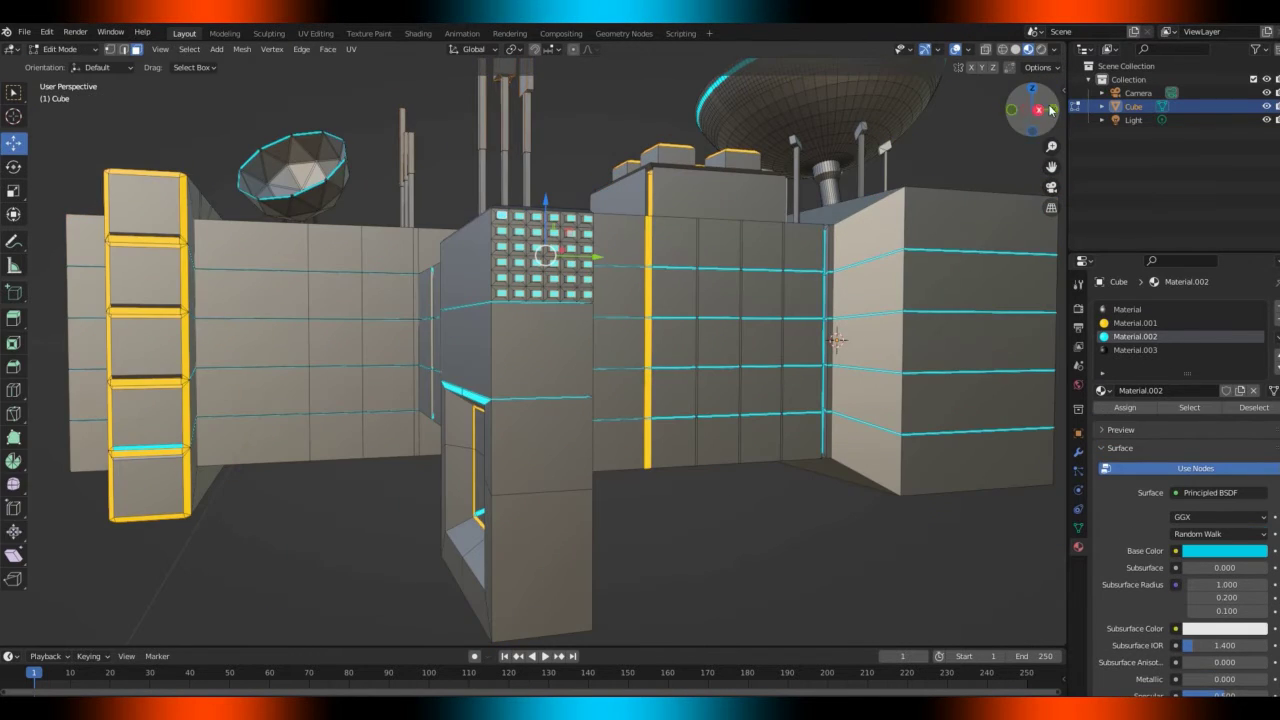
Select the end face directly below the cyan grid and subdivide it with multiple cuts
left_click(533, 345)
right_click(533, 345)
left_click(533, 345)
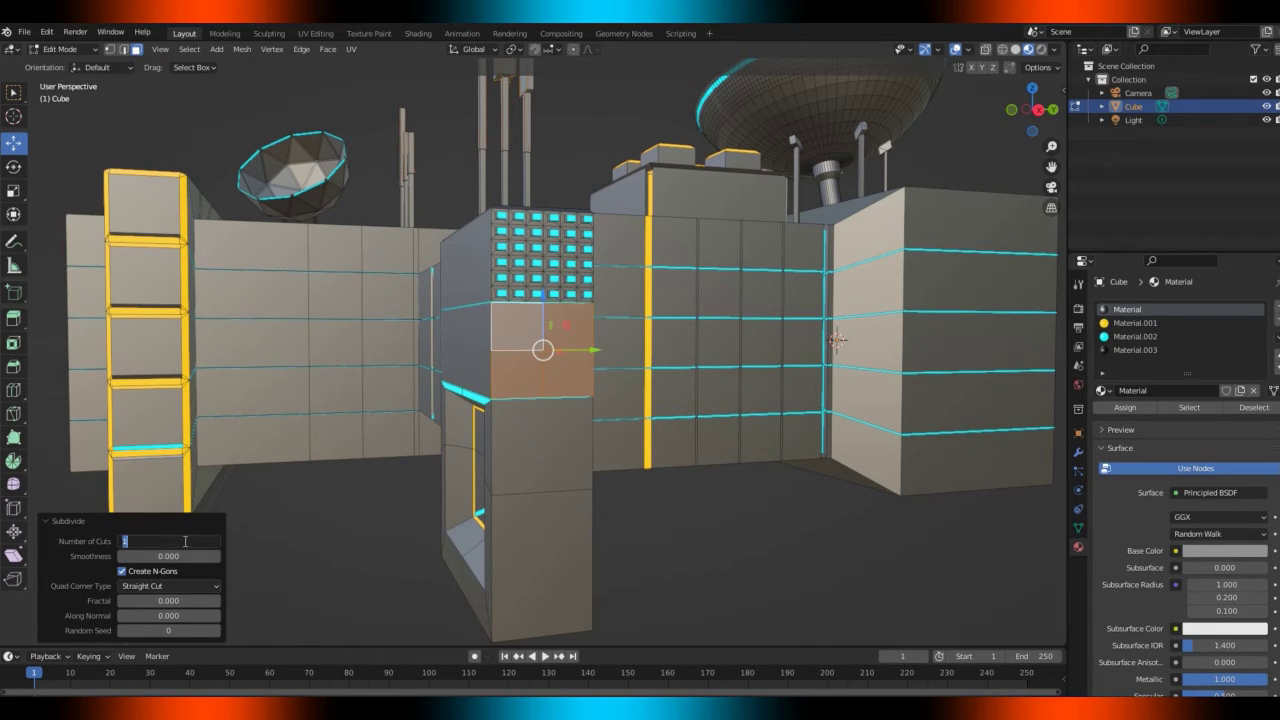
key("Return")
Bevel all edges of the newly subdivided lower grid about 0.007 m wide
left_click(124, 49)
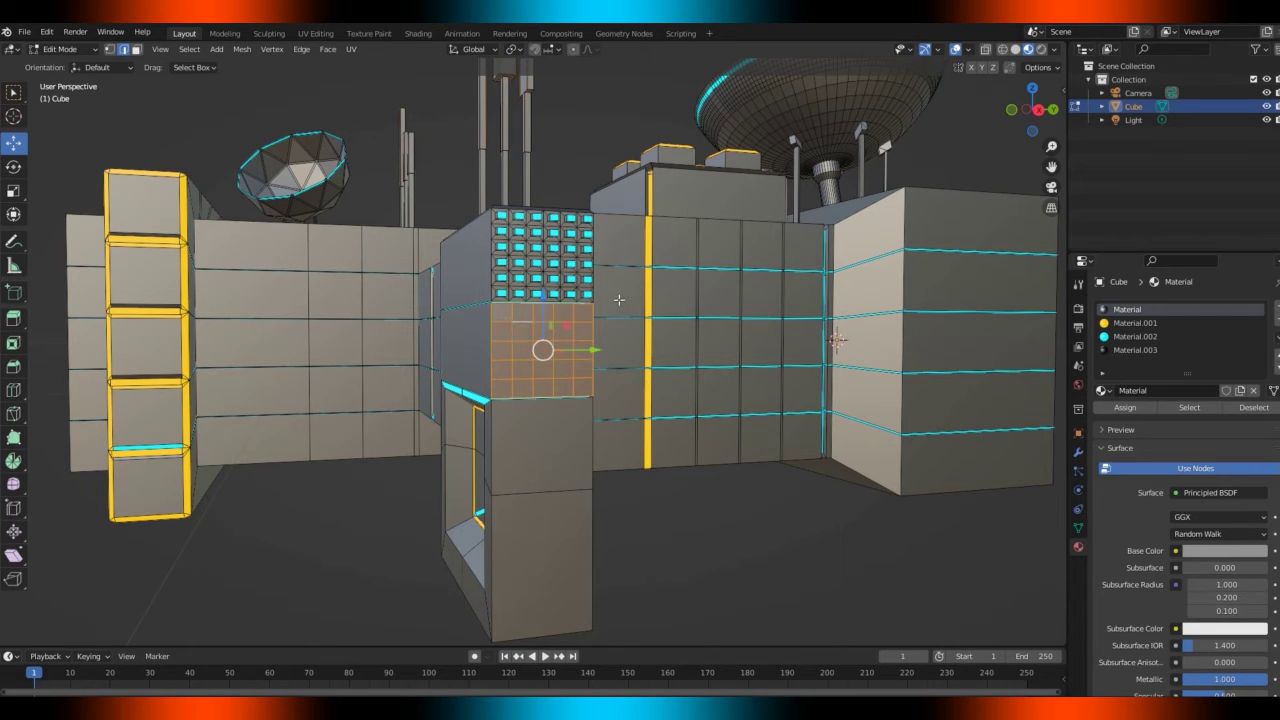
key("s")
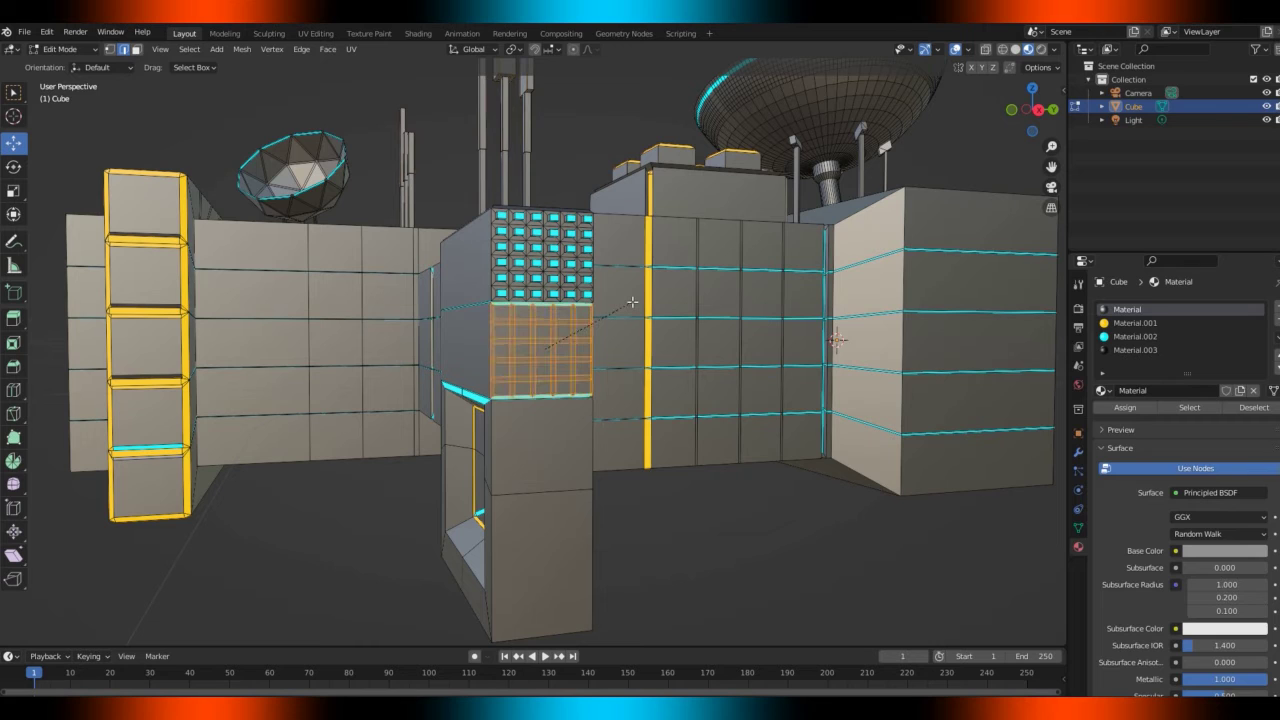
left_click(632, 302)
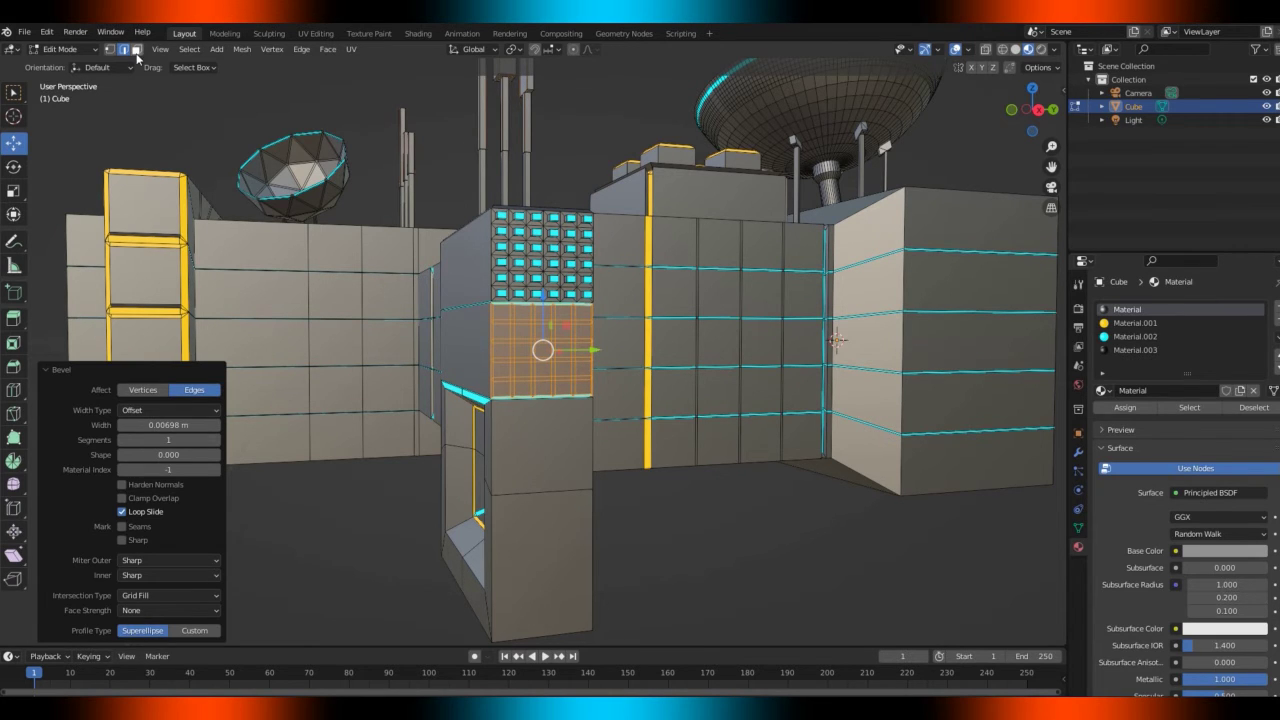
Deselect the square panels of the lower grid and assign the dark Material.003 to the remaining beveled bars
left_click(136, 50)
left_click(503, 312, "shift")
left_click(503, 331, "shift")
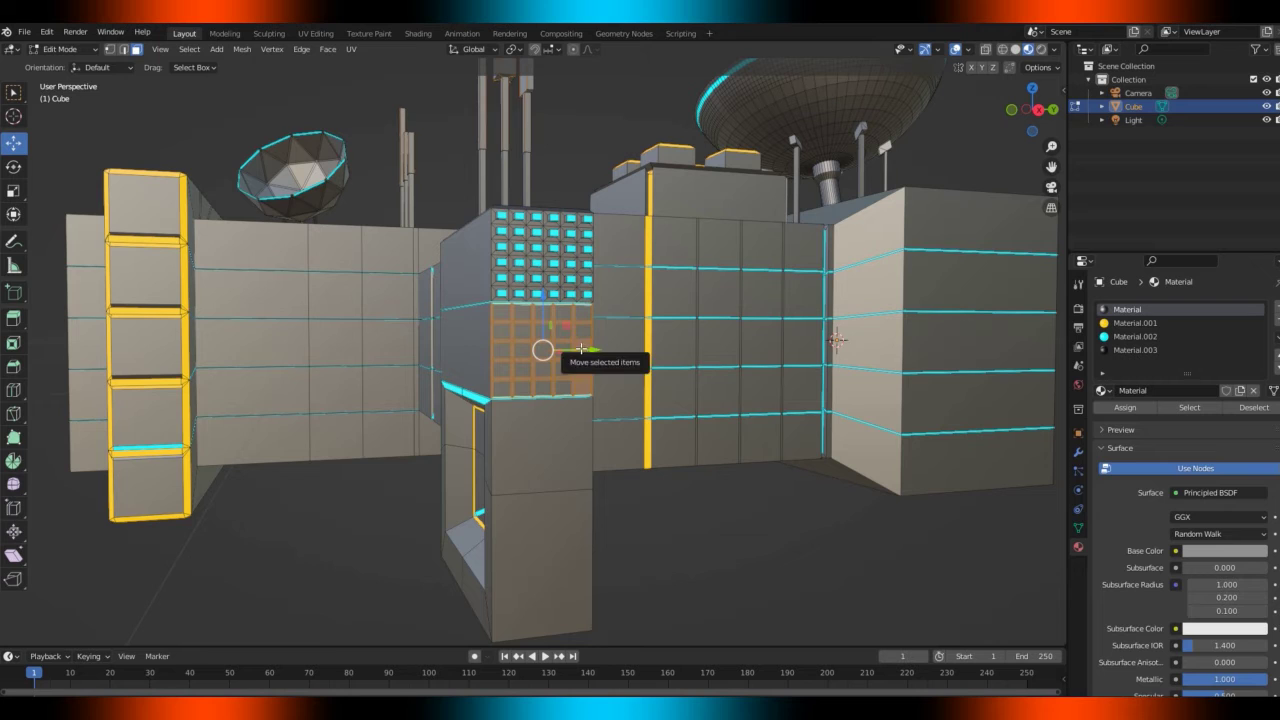
left_click(1127, 349)
left_click(1125, 407)
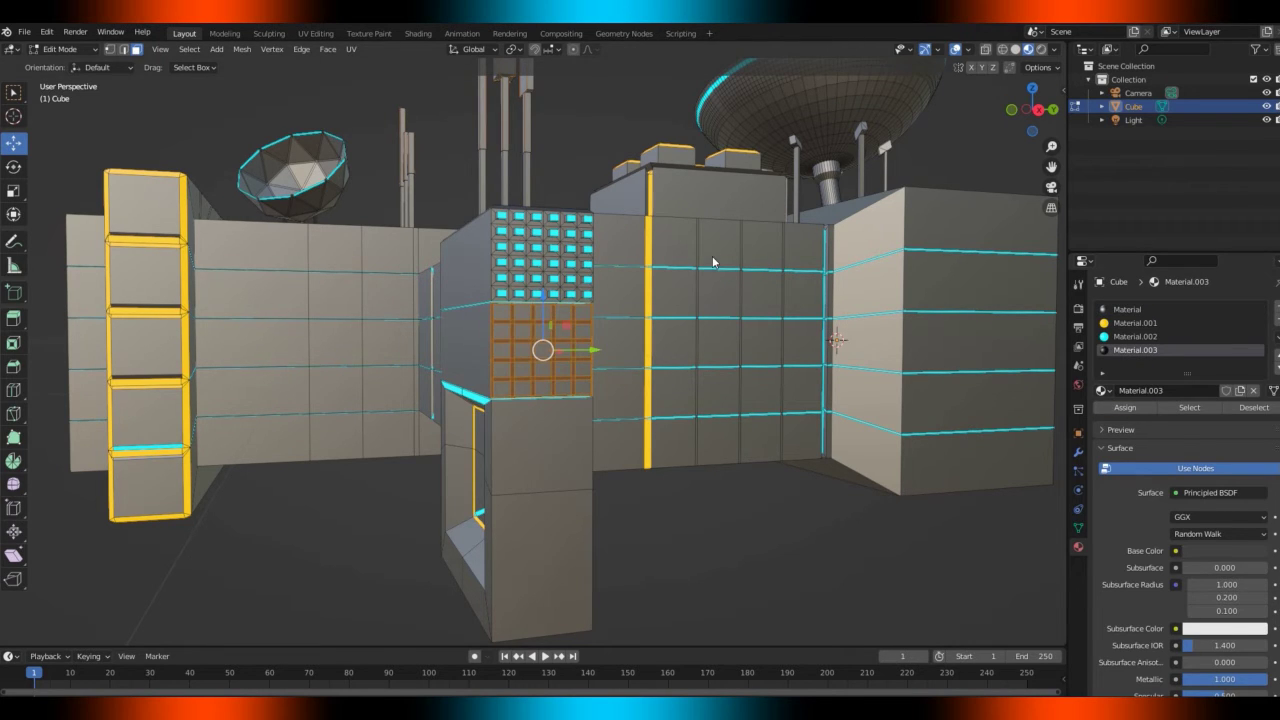
Extrude the dark bars of the lower grid slightly outward and inspect them in Object Mode
key("Tab")
key("Tab")
key("e")
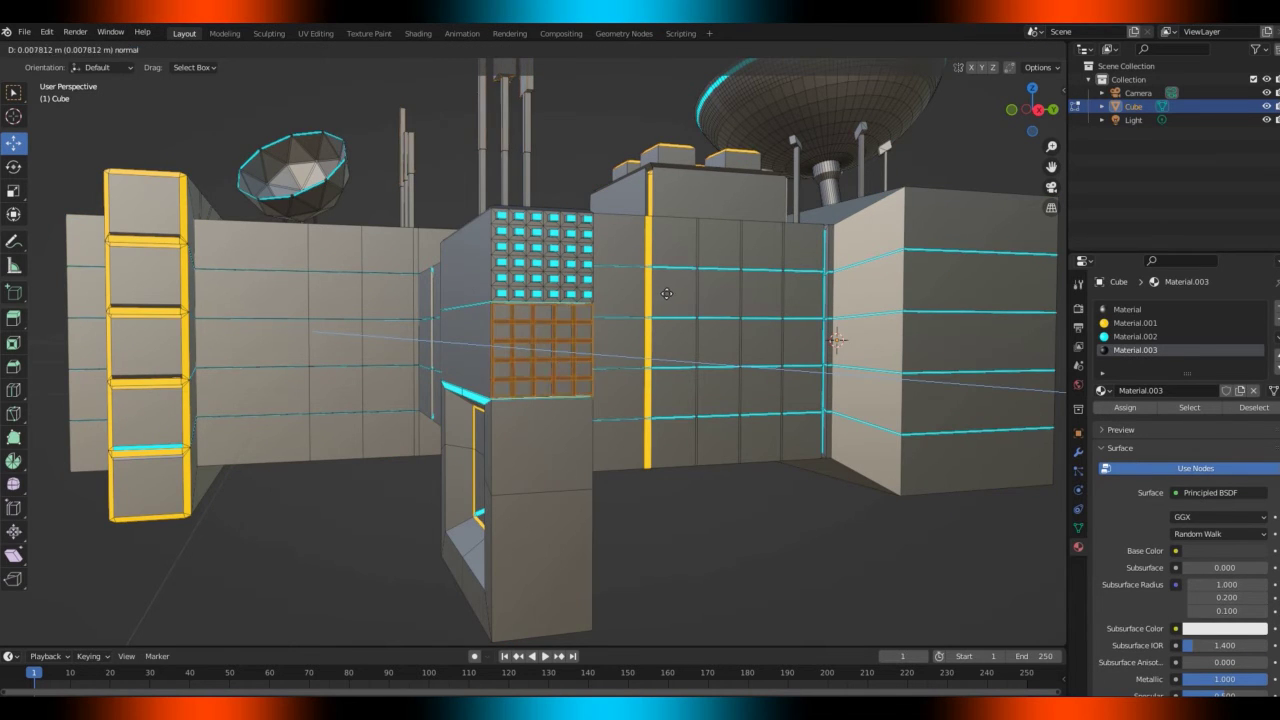
left_click(669, 293)
key("Tab")
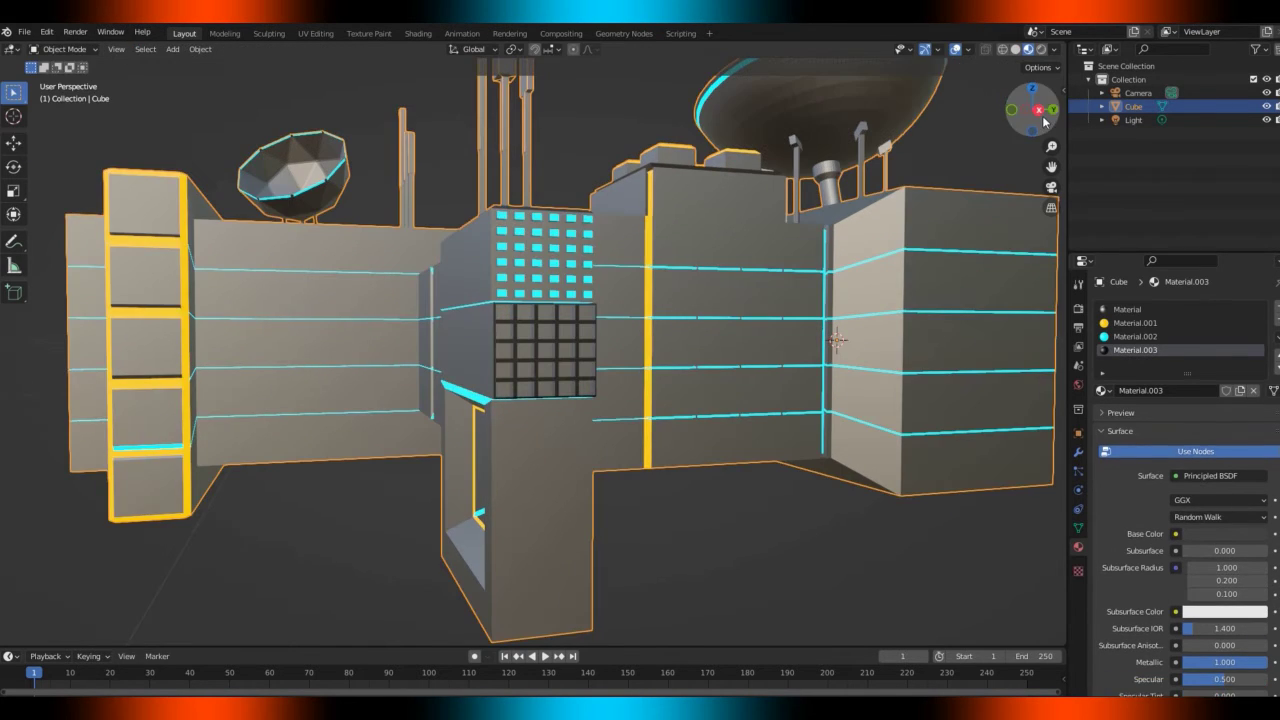
mouse_move(1044, 120)
left_mouse_down()
mouse_move(960, 120)
mouse_move(1065, 120)
left_mouse_up()
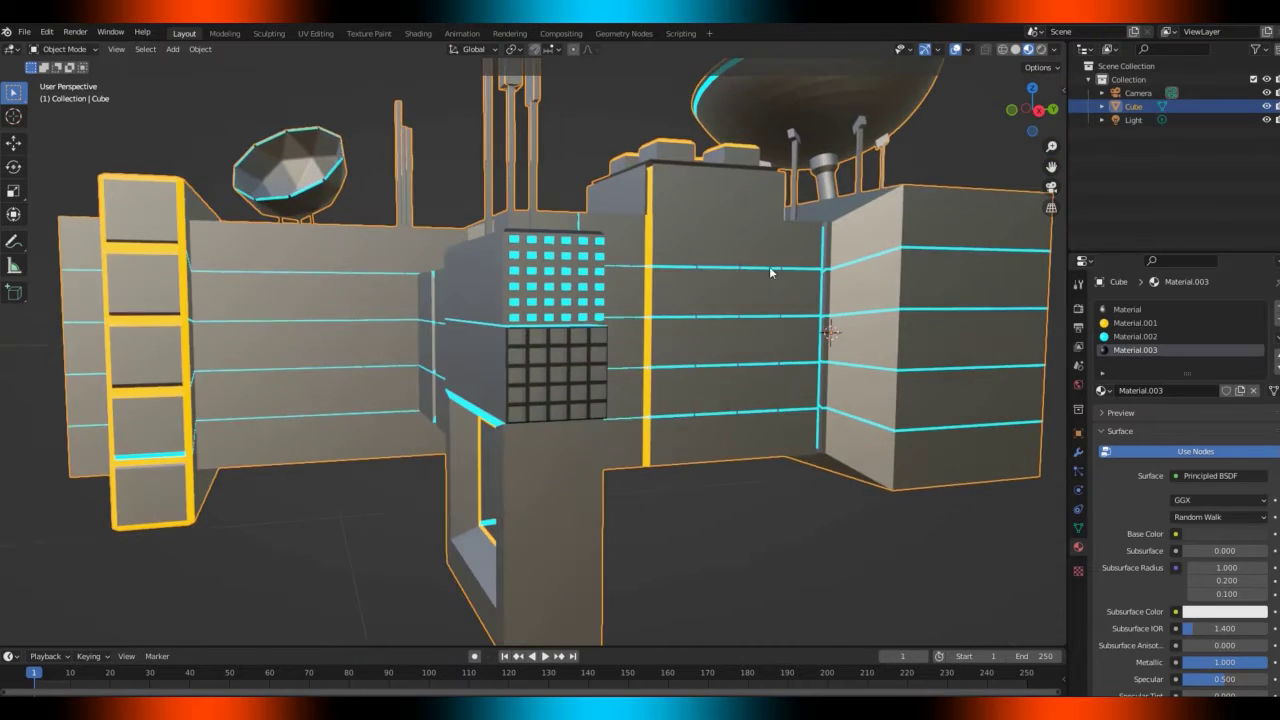
Extrude the lower grid's dark bars inward by about 0.035 m and return to Object Mode
key("Tab")
key("Tab")
key("Tab")
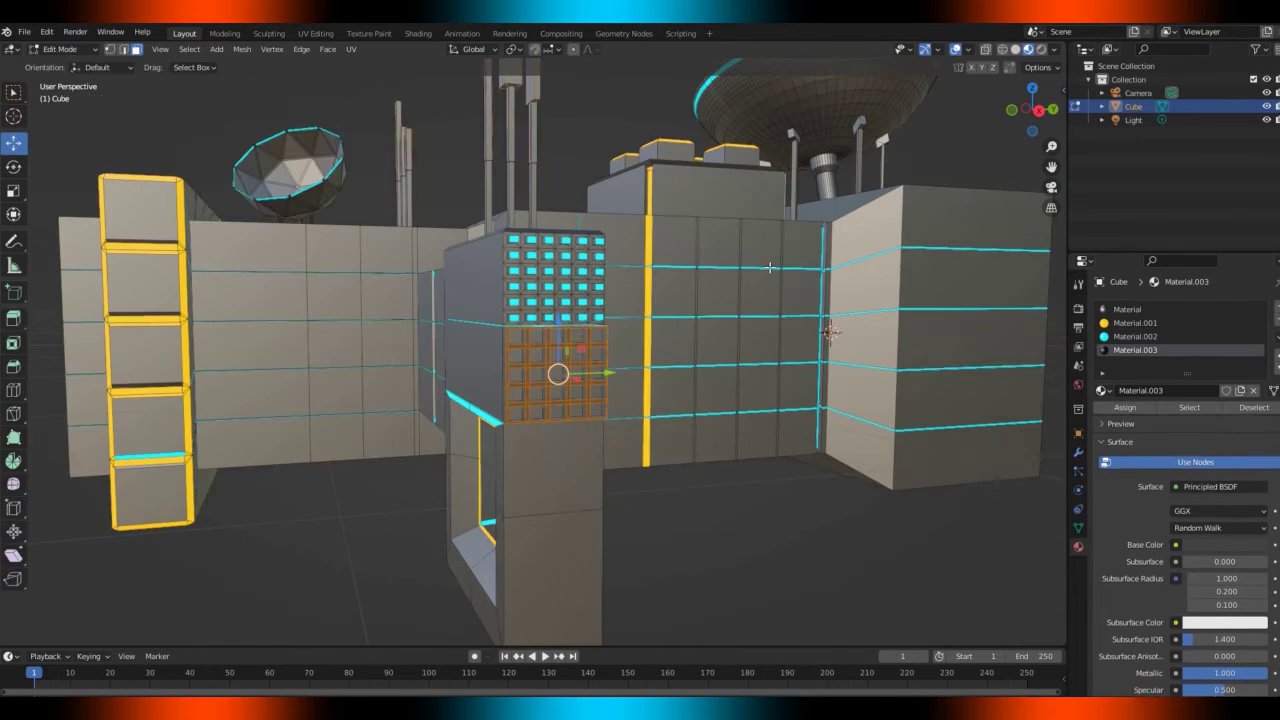
key("e")
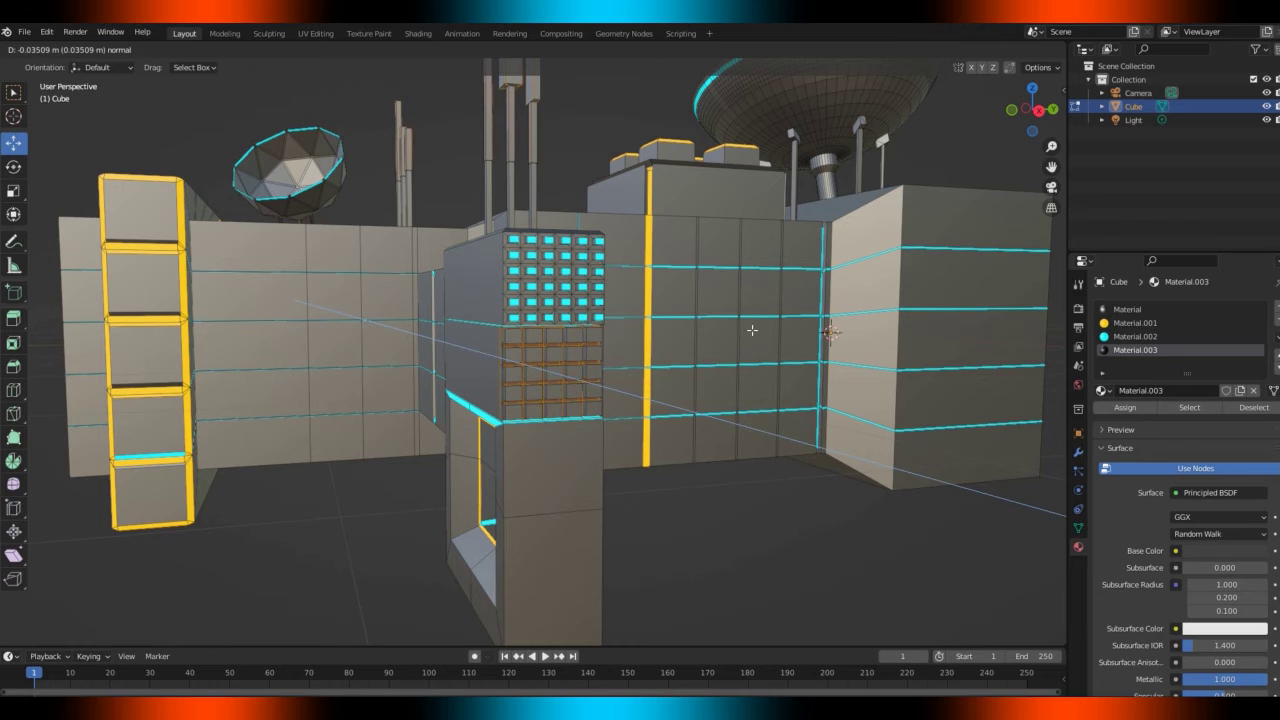
left_click(754, 330)
left_click_drag(1032, 125, 992, 124)
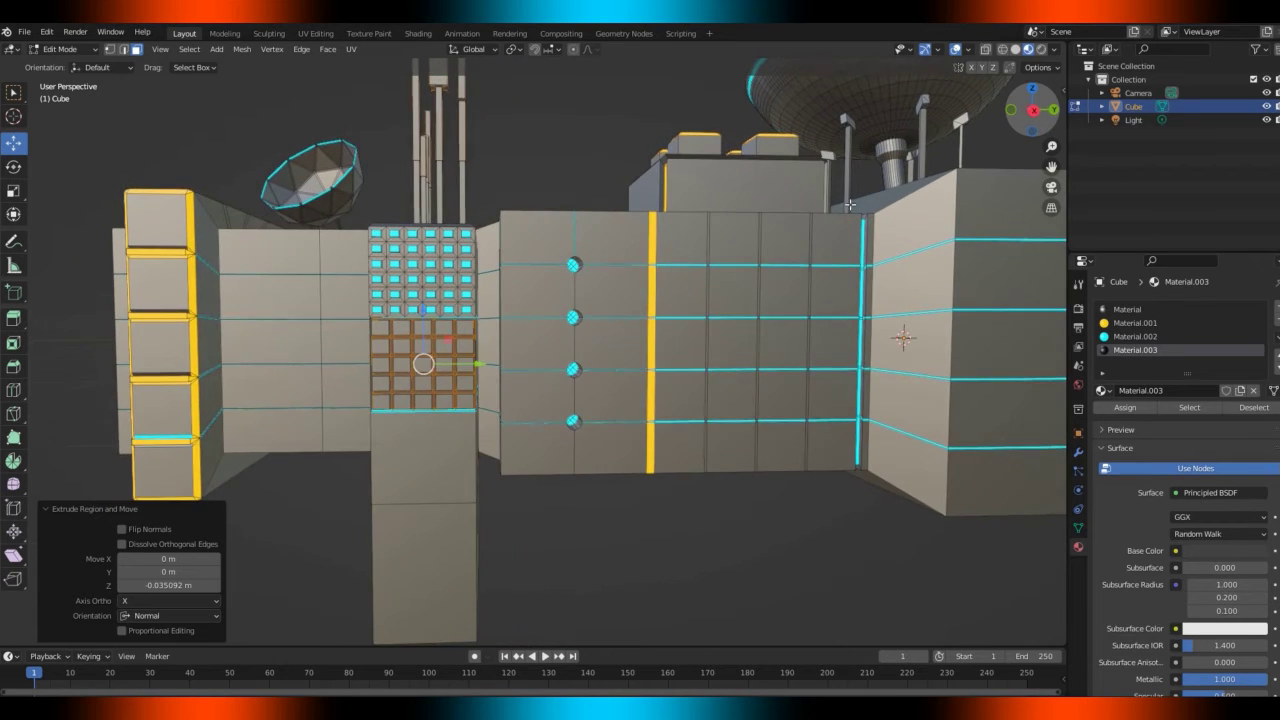
key("Tab")
middle_click_drag(903, 338, 532, 310)
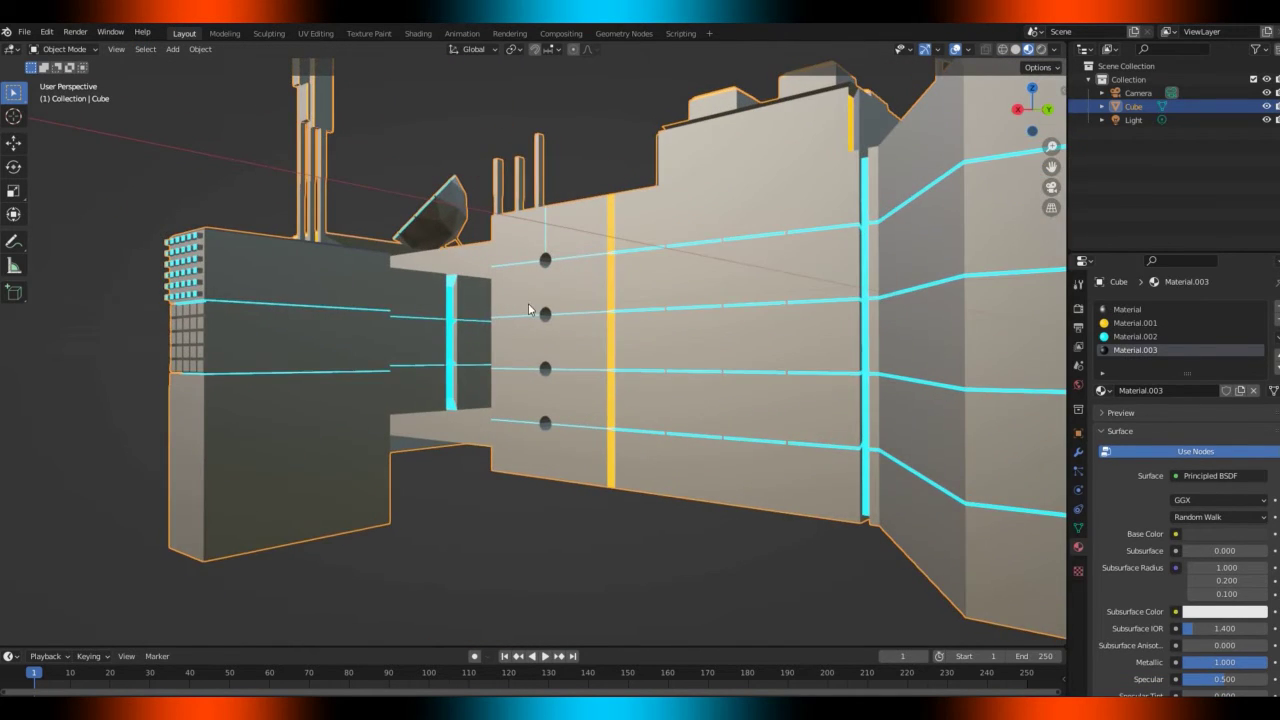
key("Tab")
left_click(278, 283)
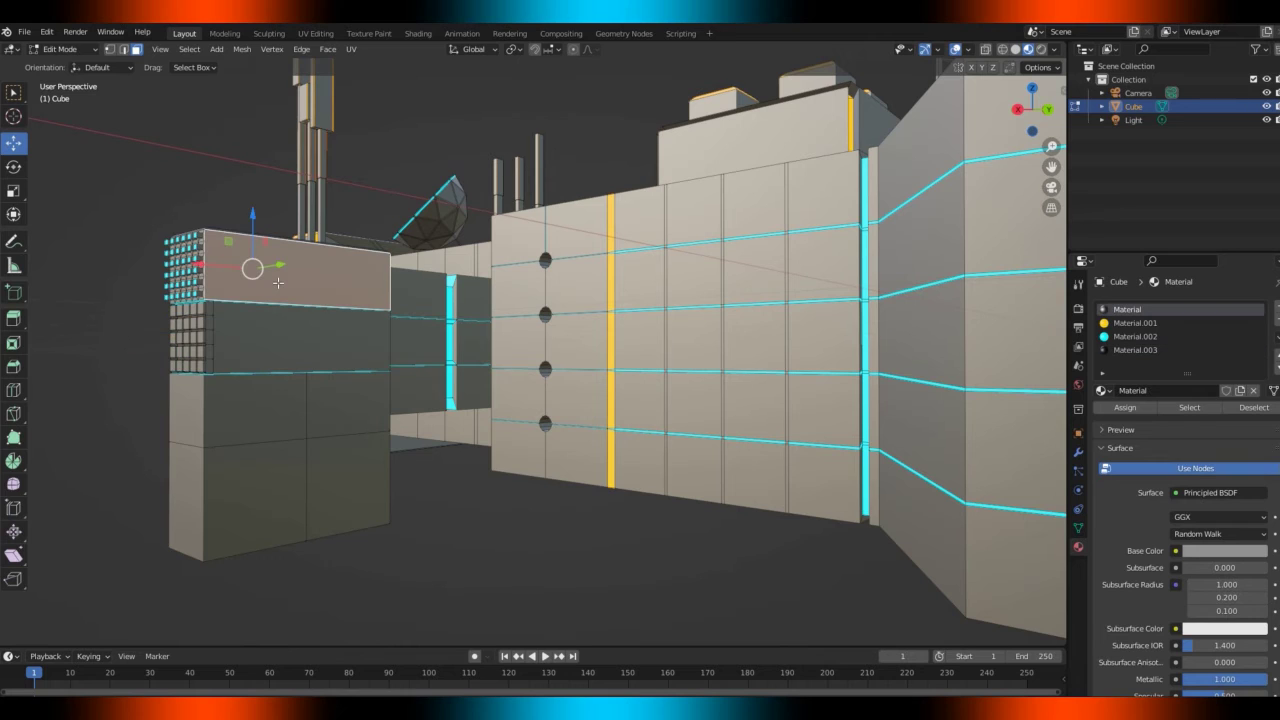
key("ctrl+r")
left_click(219, 266)
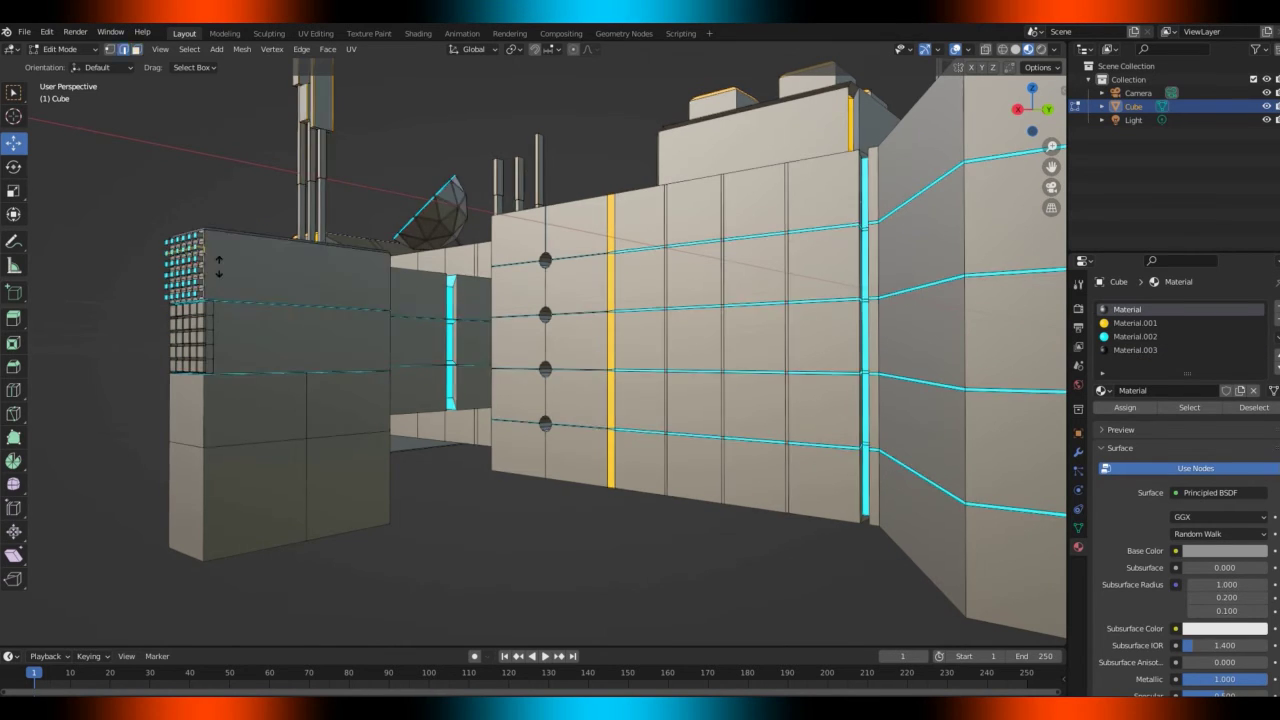
right_click(219, 266)
key("3")
left_click(219, 266)
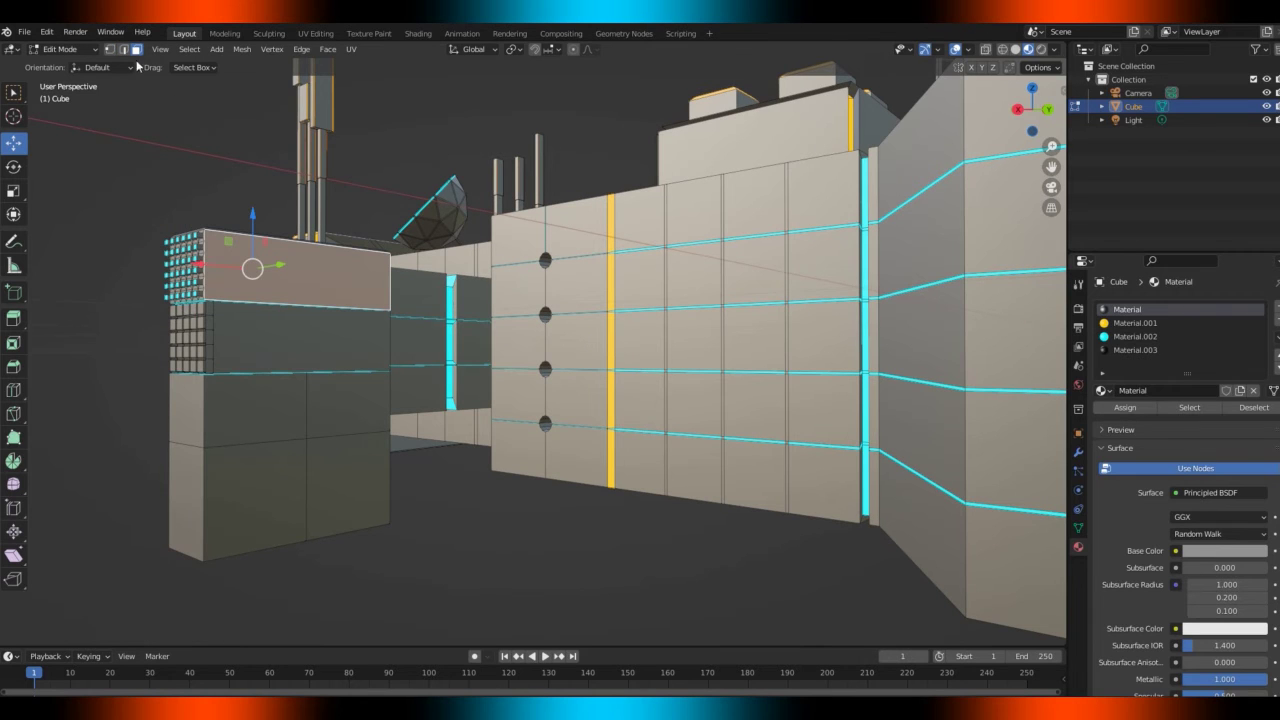
left_click(123, 49)
left_click(205, 267)
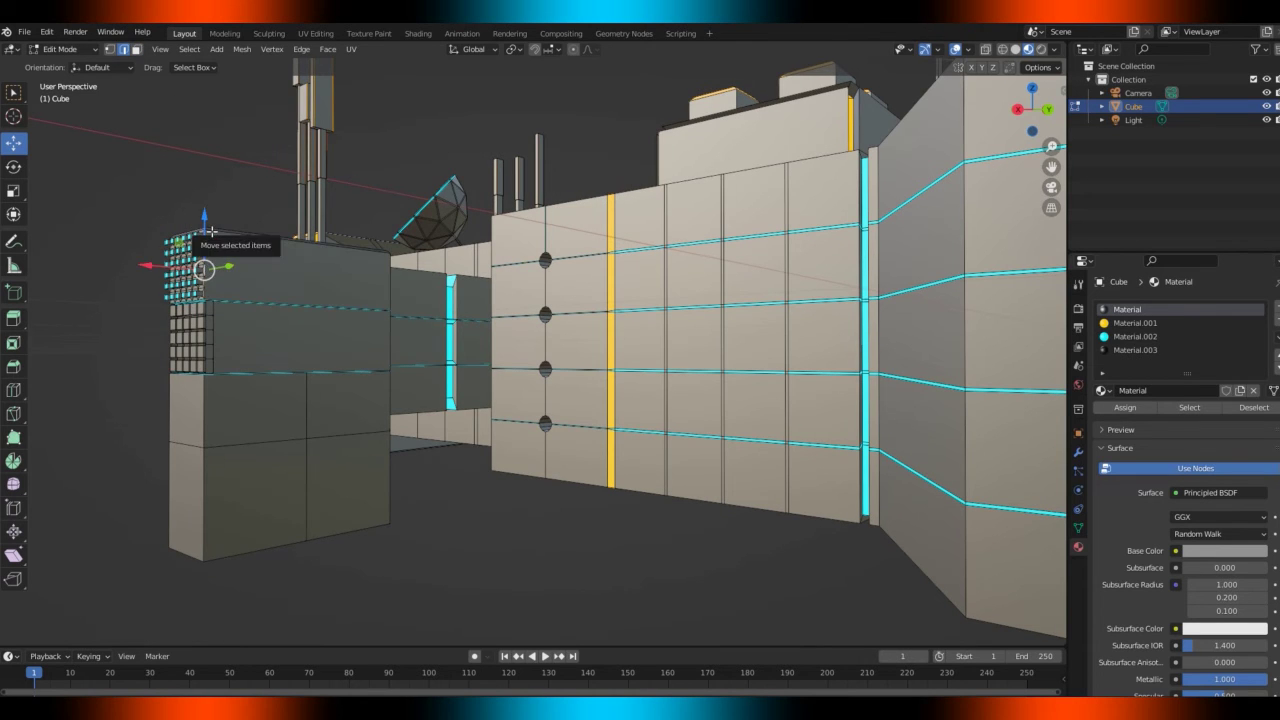
left_click(212, 232)
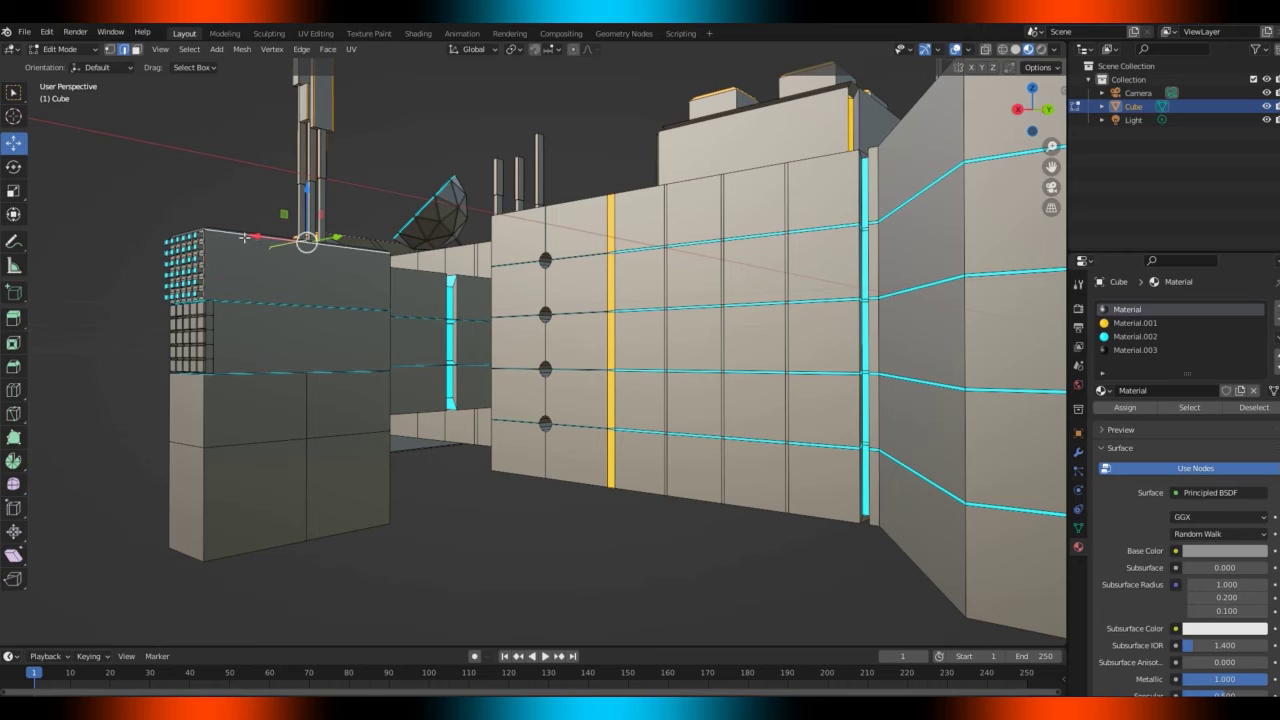
key("ctrl+r")
left_click(244, 237)
right_click(244, 237)
key("ctrl+z")
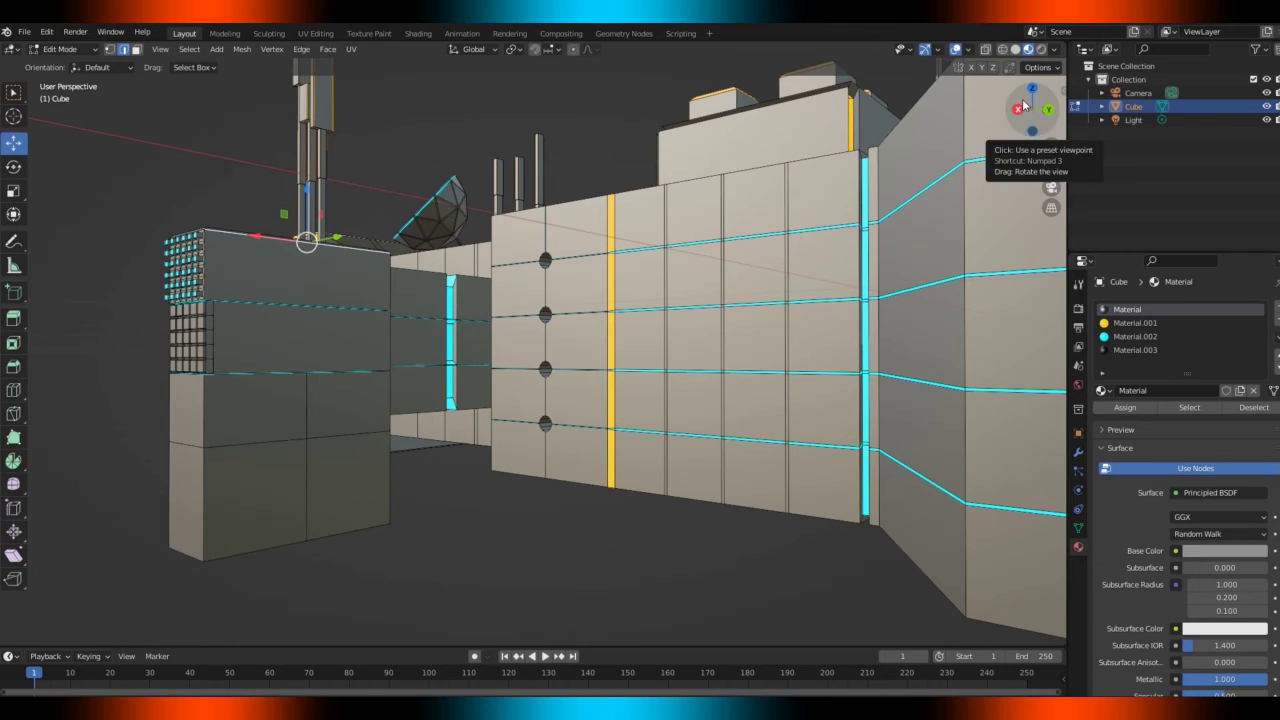
Add three centered loop cuts running lengthwise along the building's underside
left_click_drag(1023, 105, 1045, 257)
left_click(557, 482)
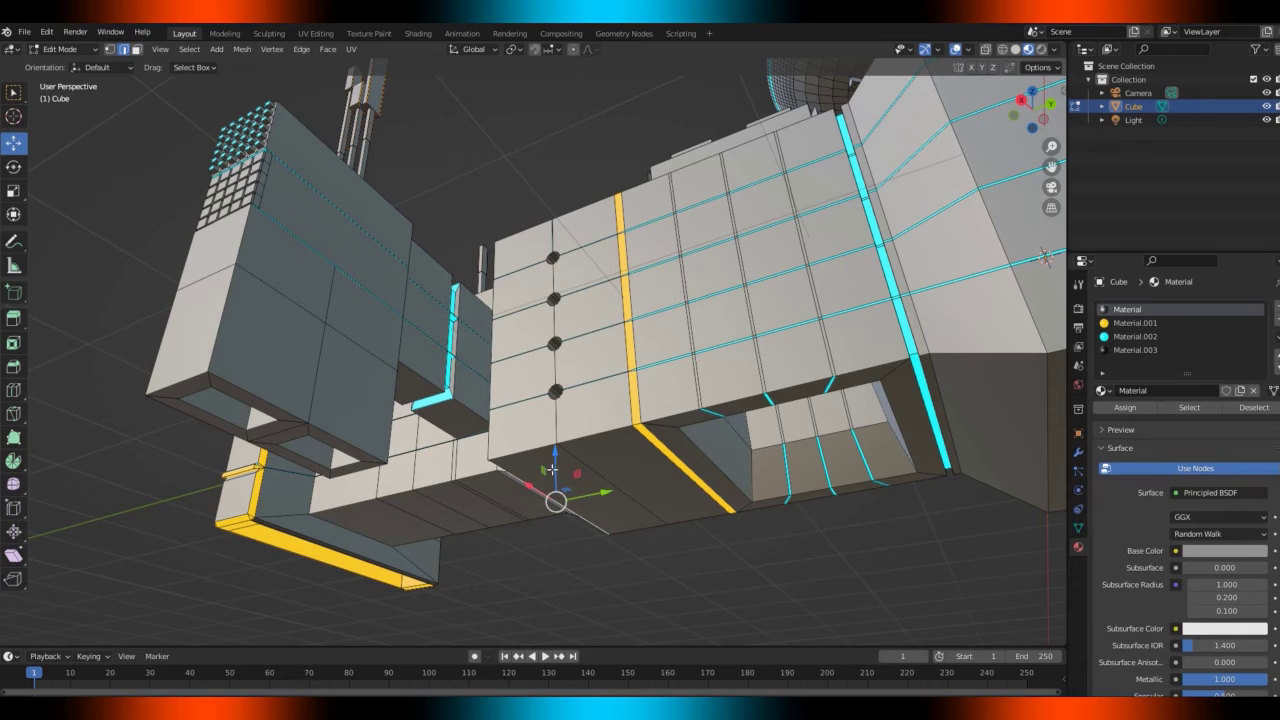
left_click(137, 50)
left_click(568, 481)
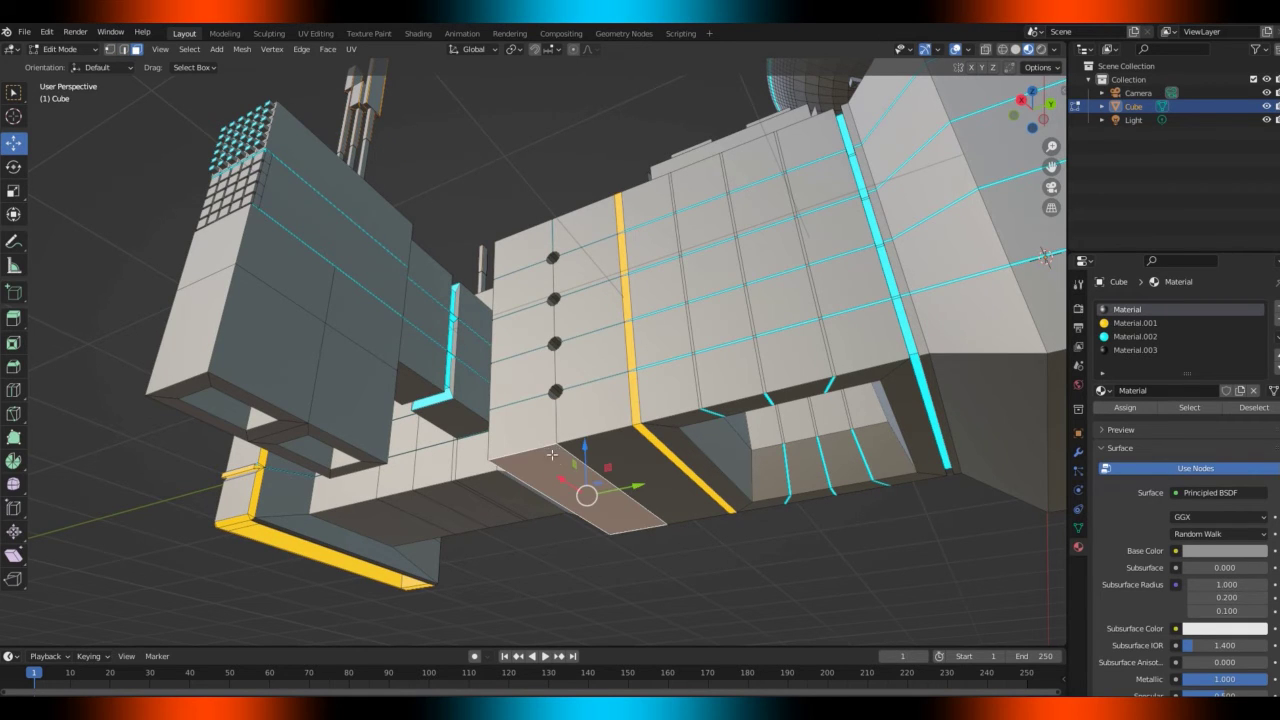
left_click(576, 455)
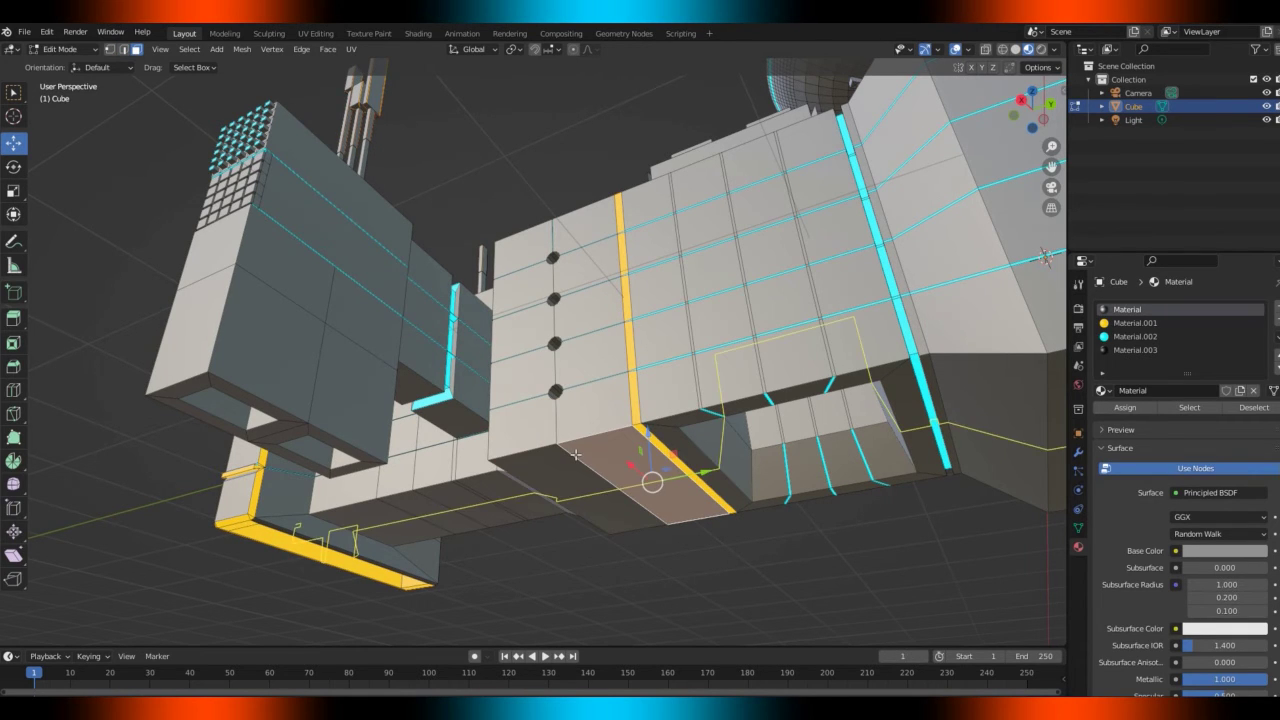
scroll(576, 455, "up", 2)
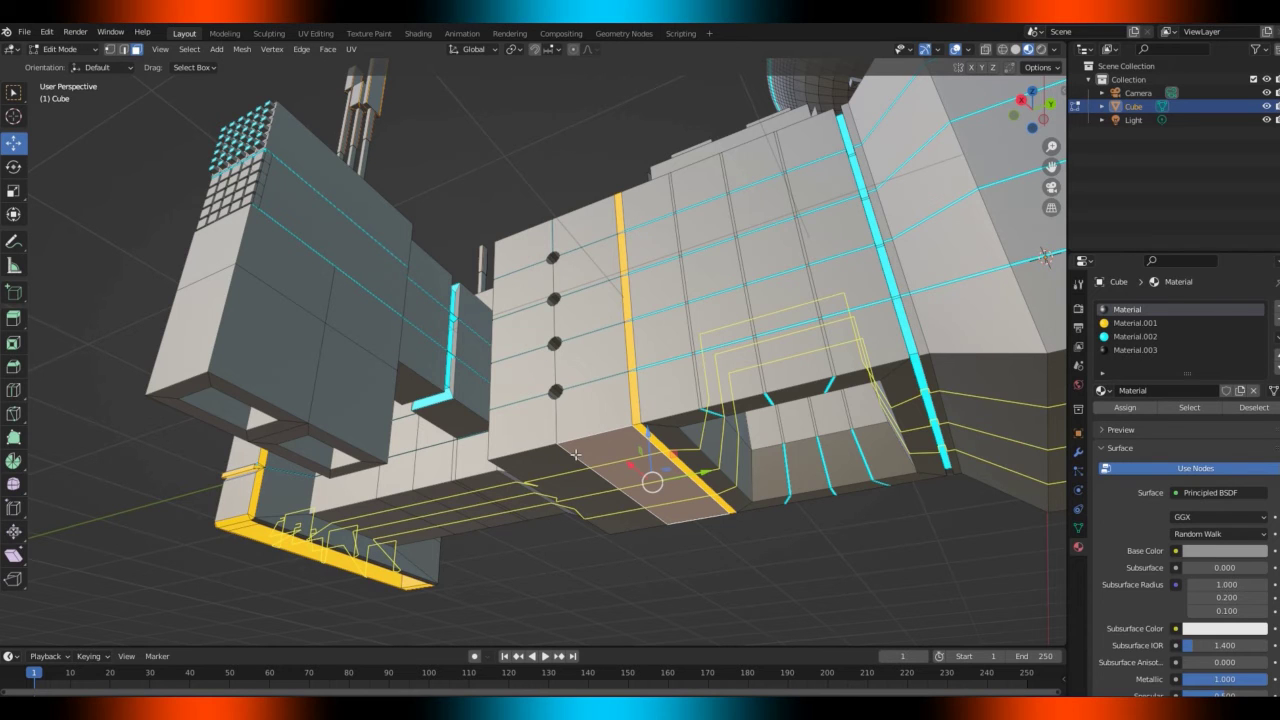
left_click(576, 455)
right_click(575, 455)
Select the row of four underside faces at the outer end of the yellow-striped section and assign Material.003
left_click(563, 467)
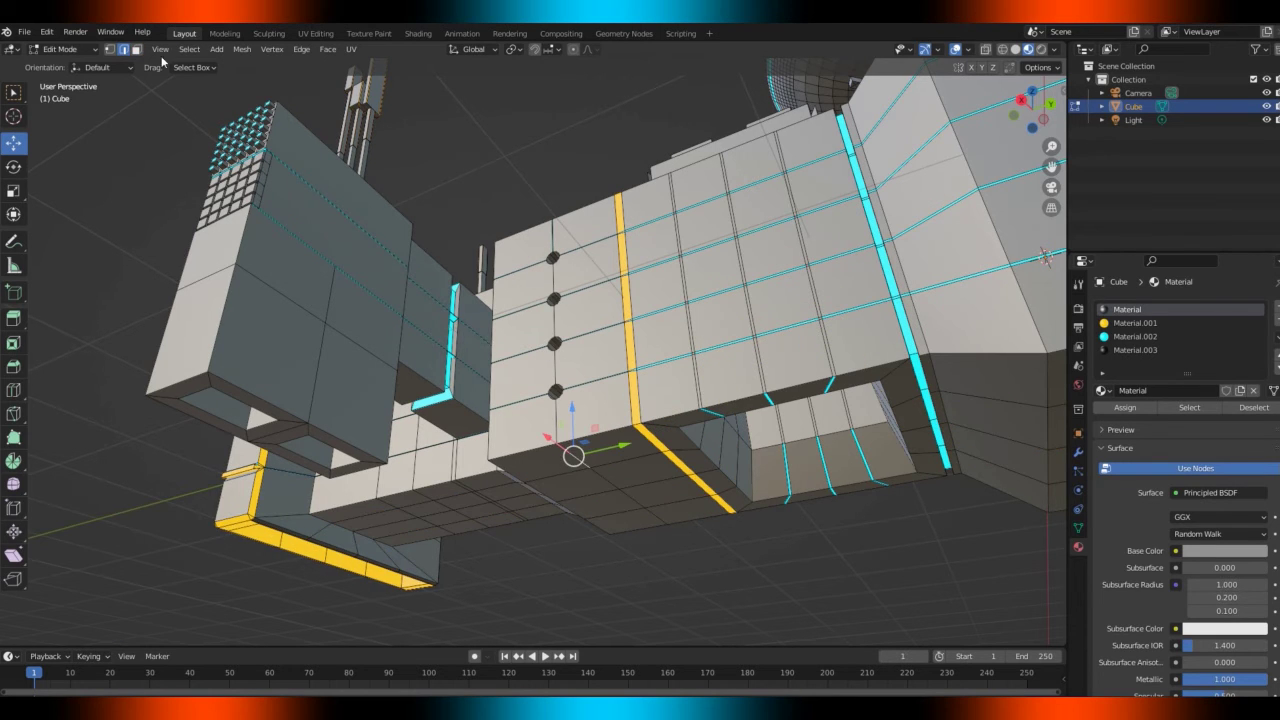
key("3")
left_click(540, 450)
left_click(585, 485, "shift")
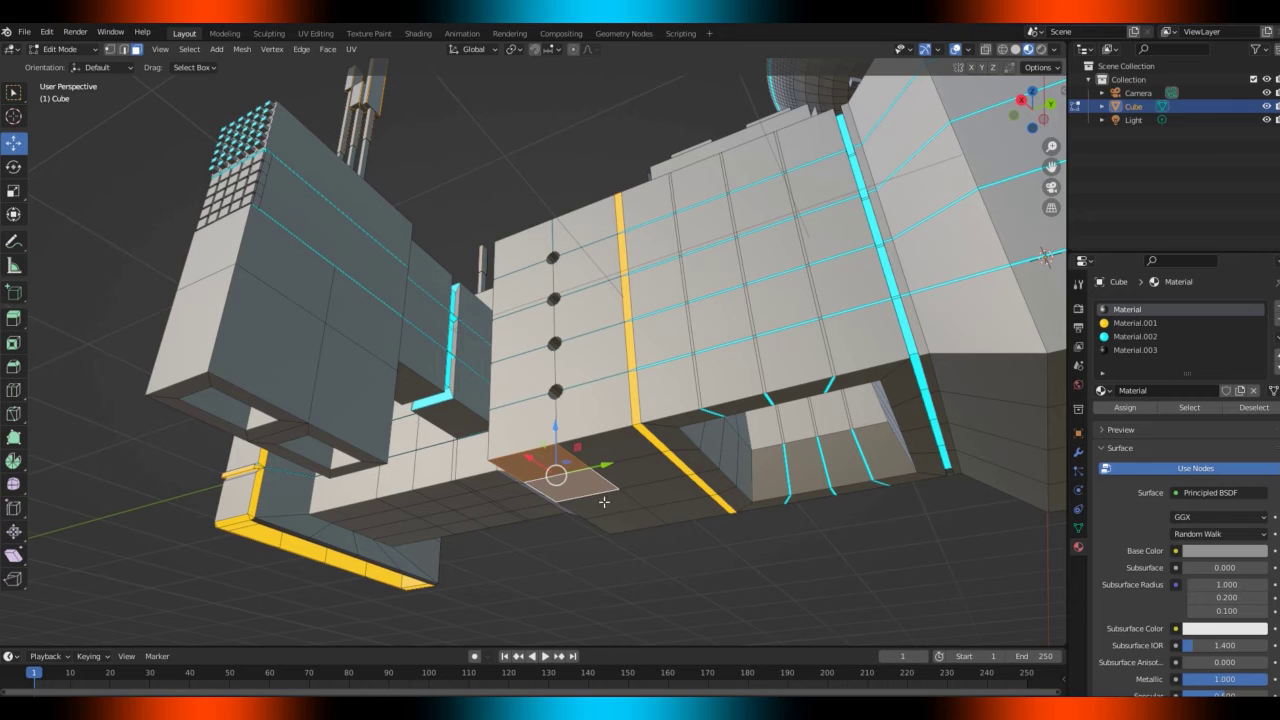
left_click(625, 510, "shift")
left_click(630, 517, "shift")
left_click_drag(1039, 110, 886, 360)
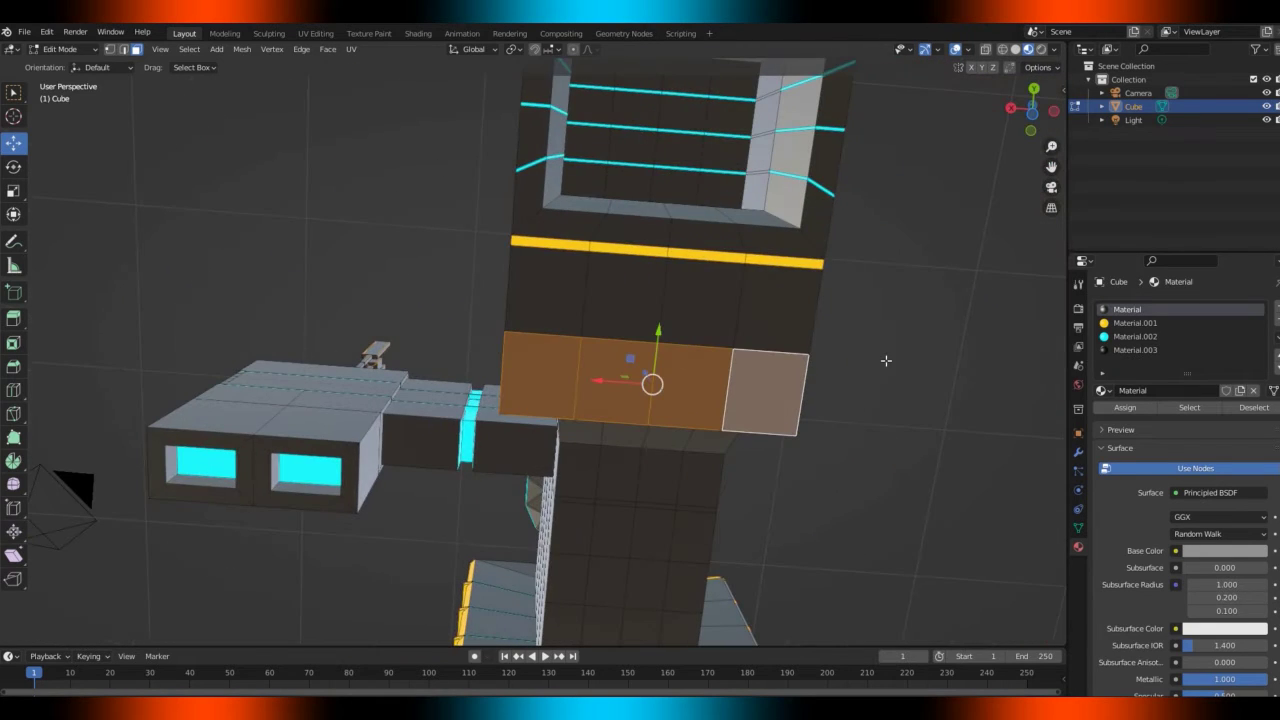
left_click(1147, 351)
Inset the four selected underside faces individually by about 0.024 m
key("i")
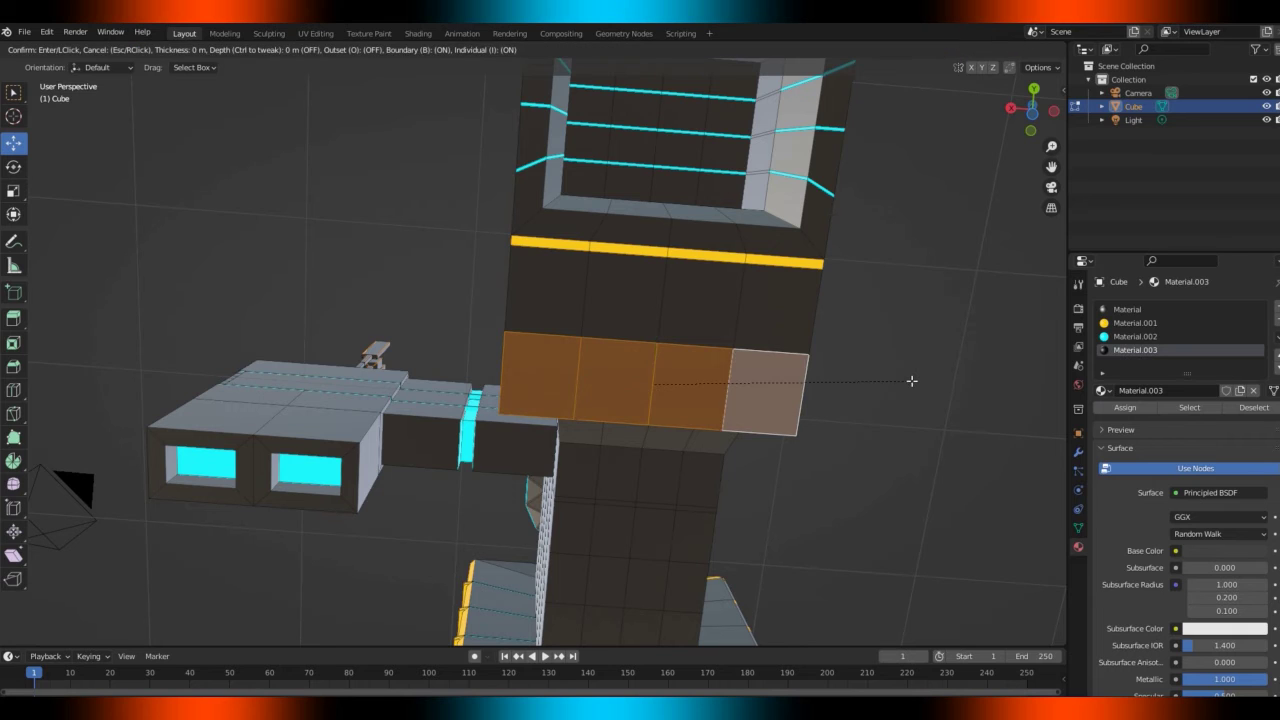
key("i")
left_click(907, 380)
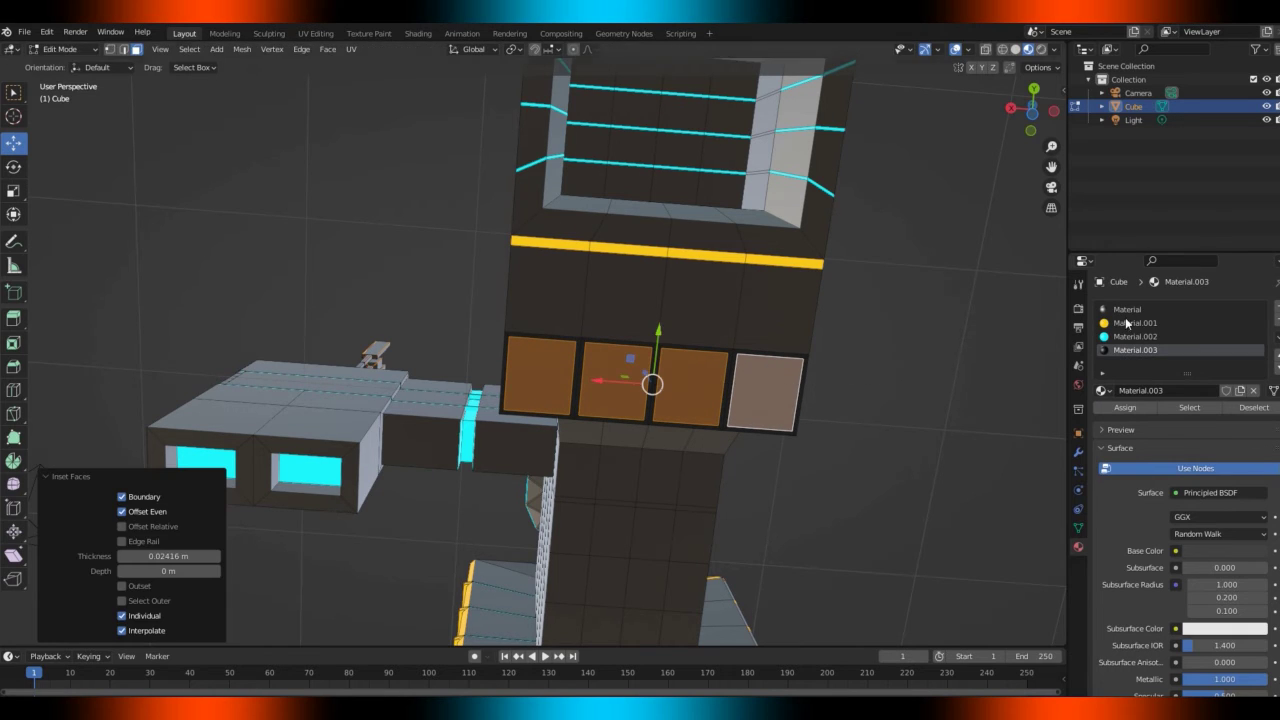
Assign the base Material to the four inset underside faces and extrude them inward by about 0.33 m
left_click(1130, 311)
left_click(1130, 409)
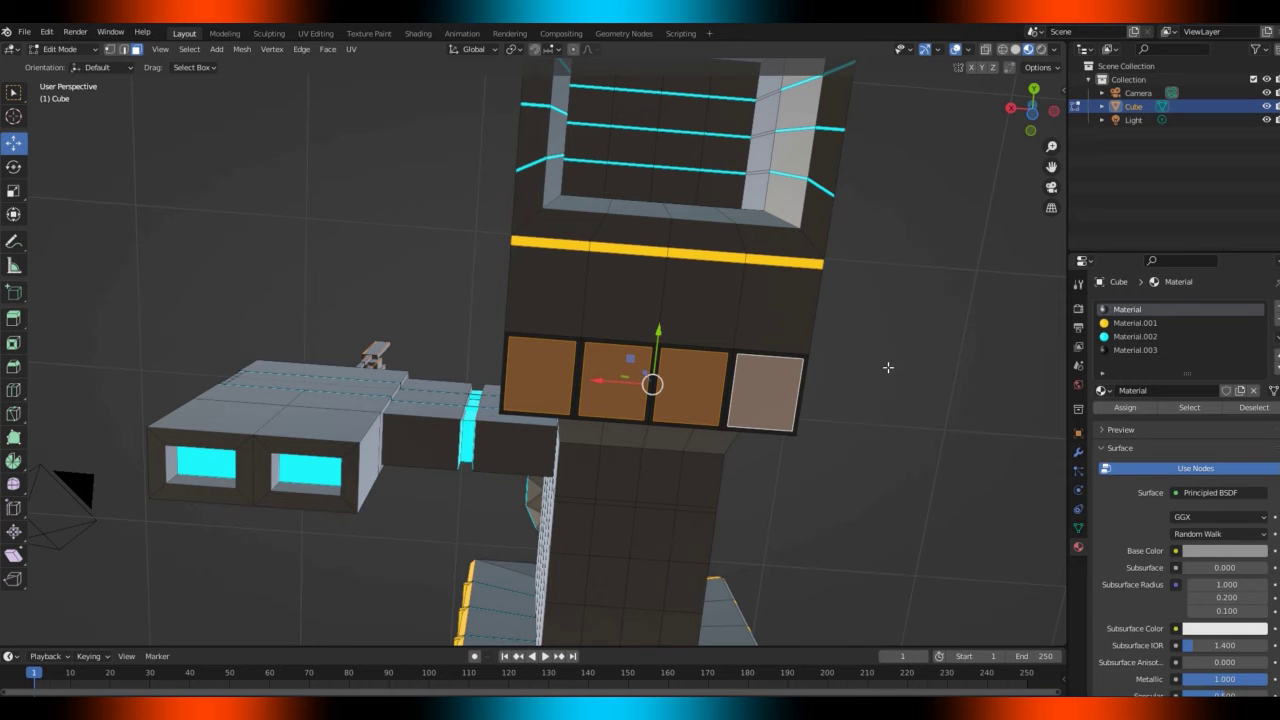
key("e")
left_click(880, 355)
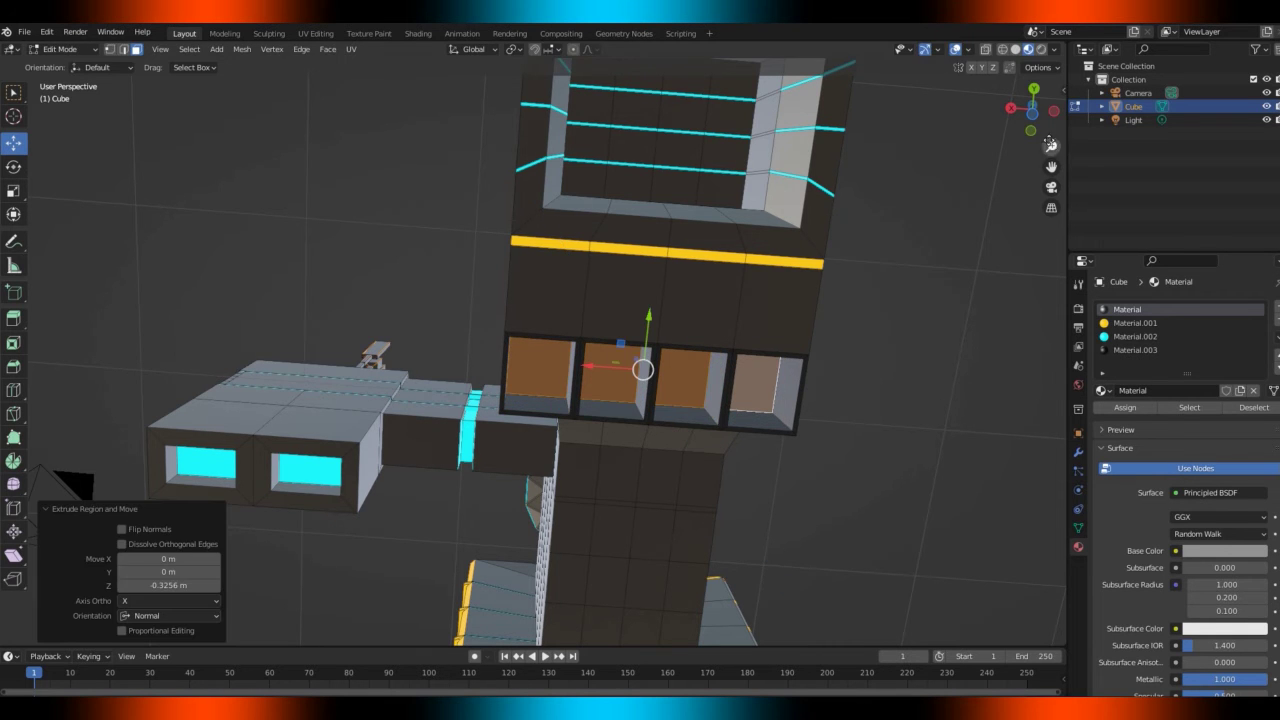
middle_click_drag(880, 355, 670, 465)
left_click_drag(1028, 88, 1005, 310)
middle_click_drag(975, 385, 792, 173)
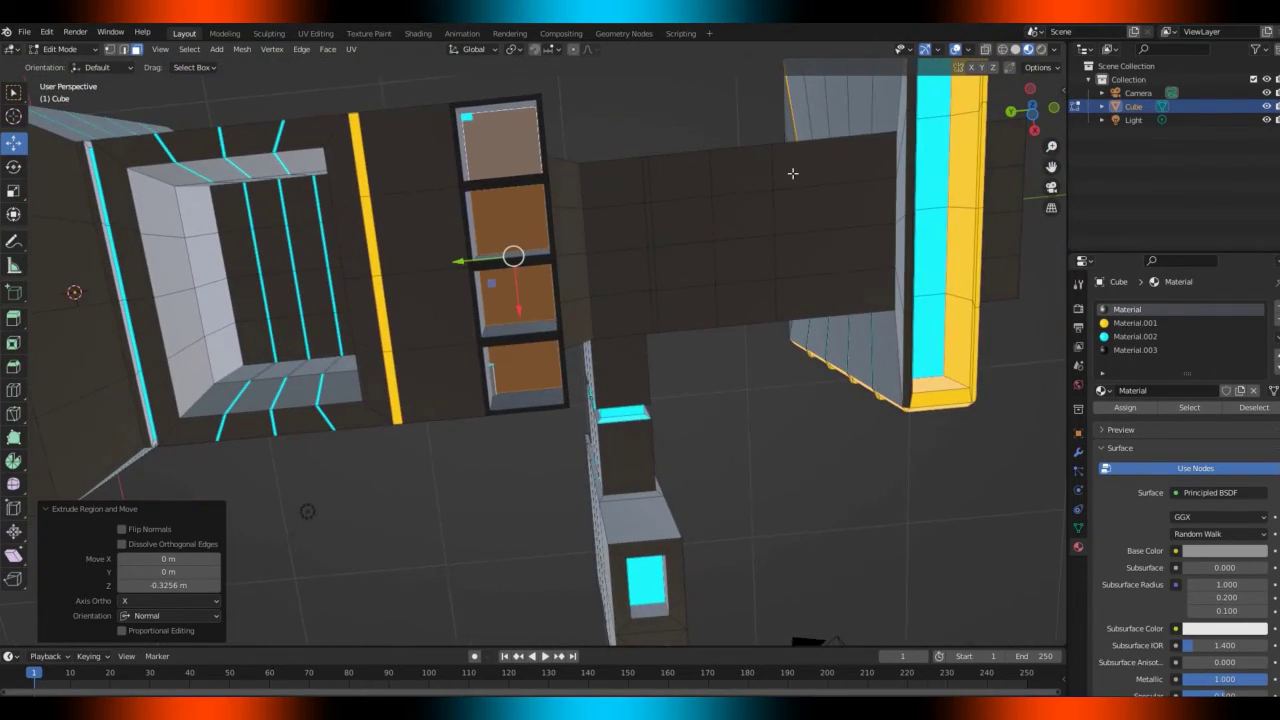
Adjust the depth of the four recessed underside faces by moving them along global Z by about -0.227 m and 0.034 m
key("g")
key("z")
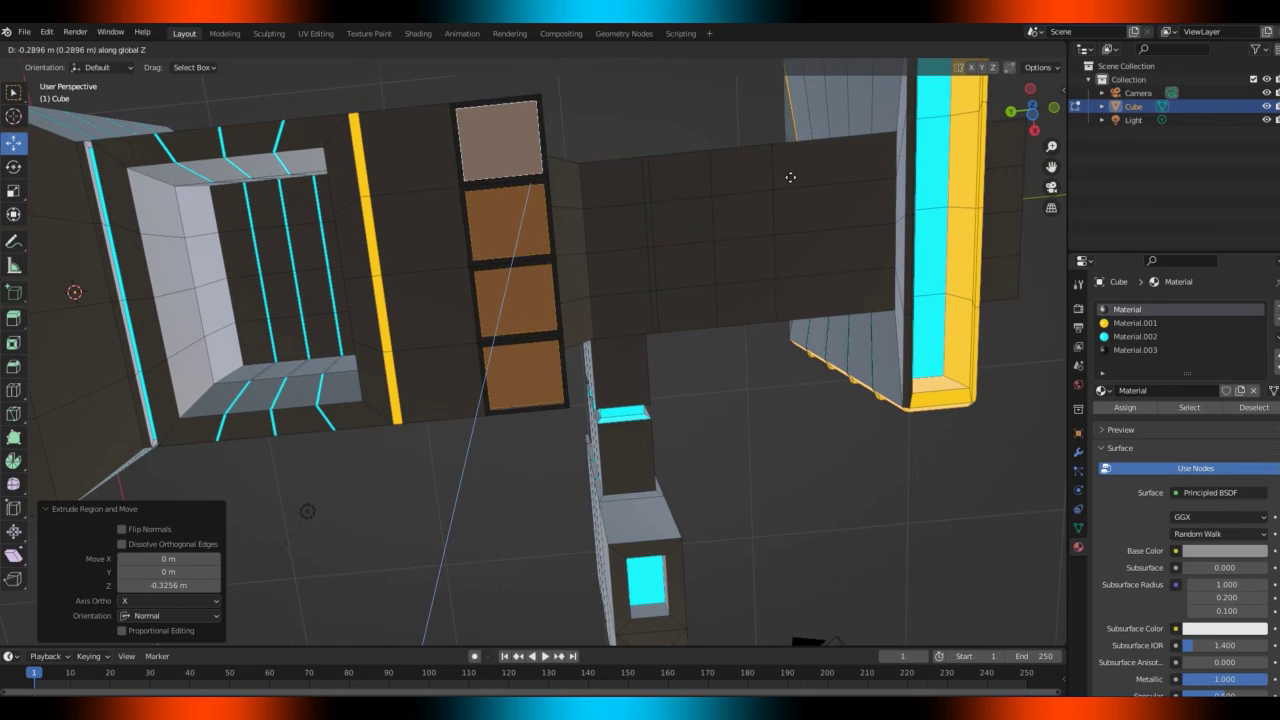
left_click(790, 177)
middle_click_drag(790, 177, 692, 290)
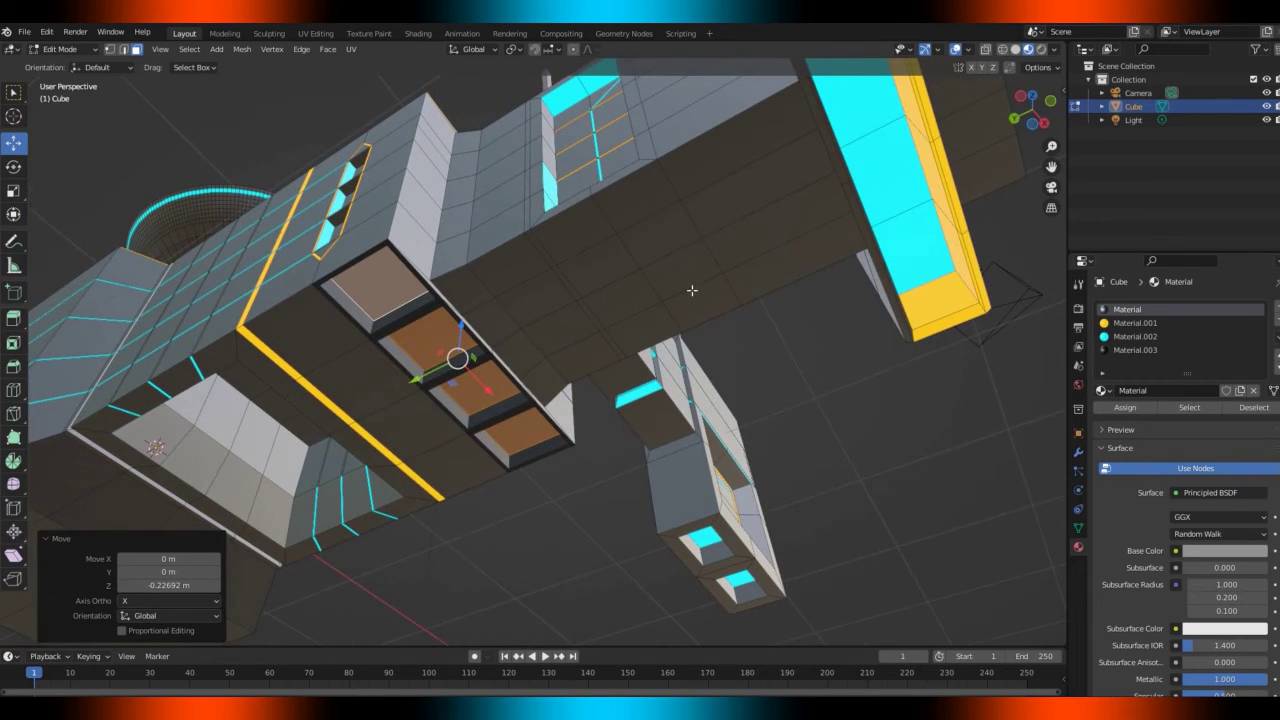
key("g")
key("z")
left_click(691, 285)
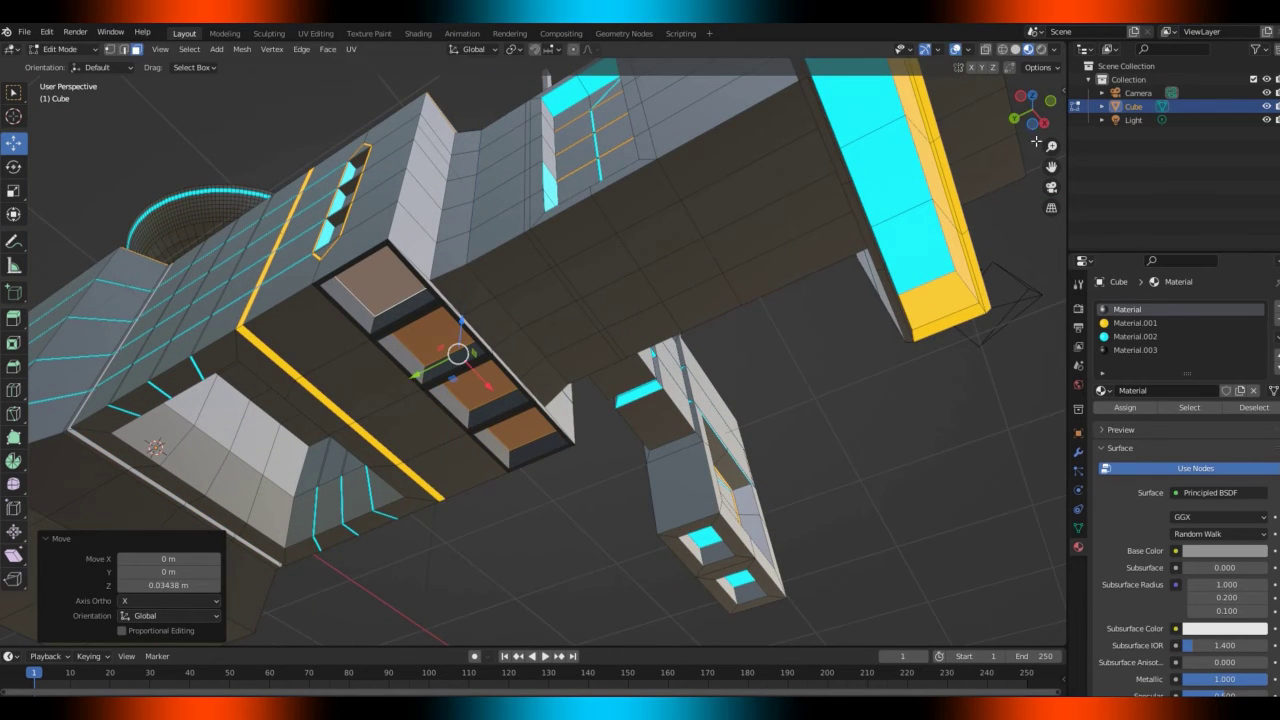
left_click_drag(1032, 110, 1032, 80)
middle_click_drag(686, 290, 734, 336)
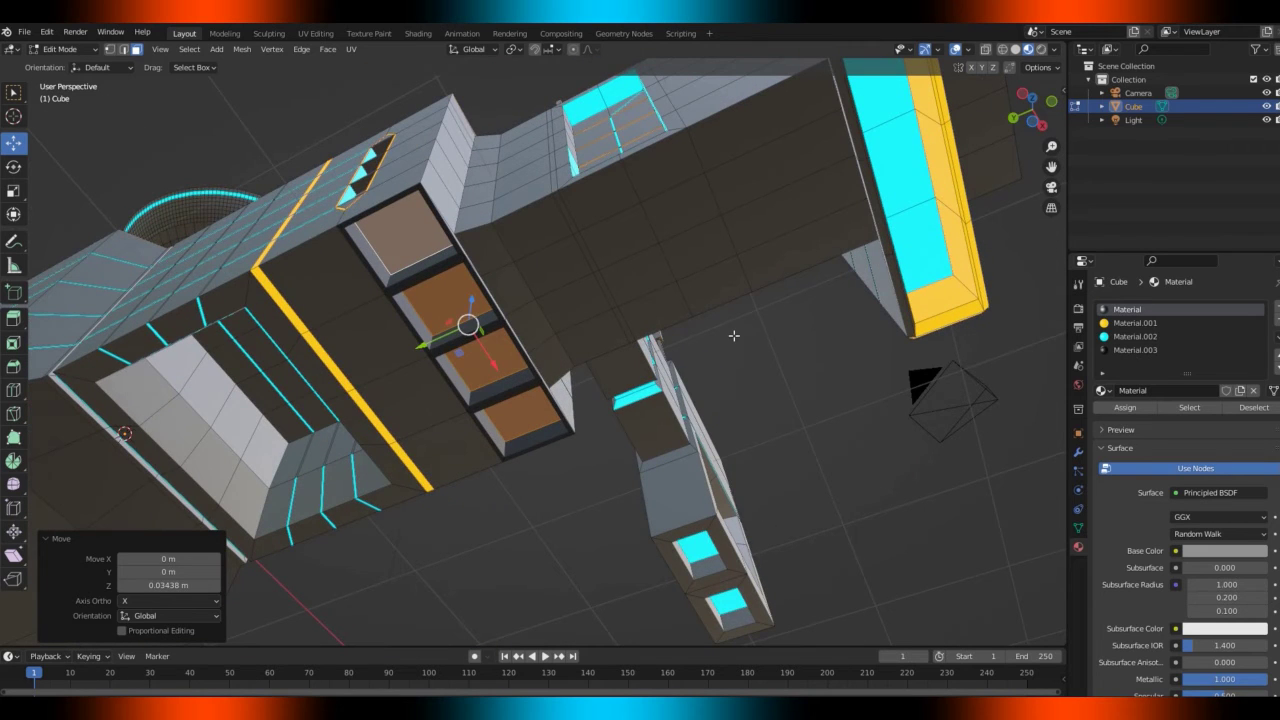
Inset the four recessed faces individually by about 0.116 m and assign Material.002 to their small centers
key("i")
key("i")
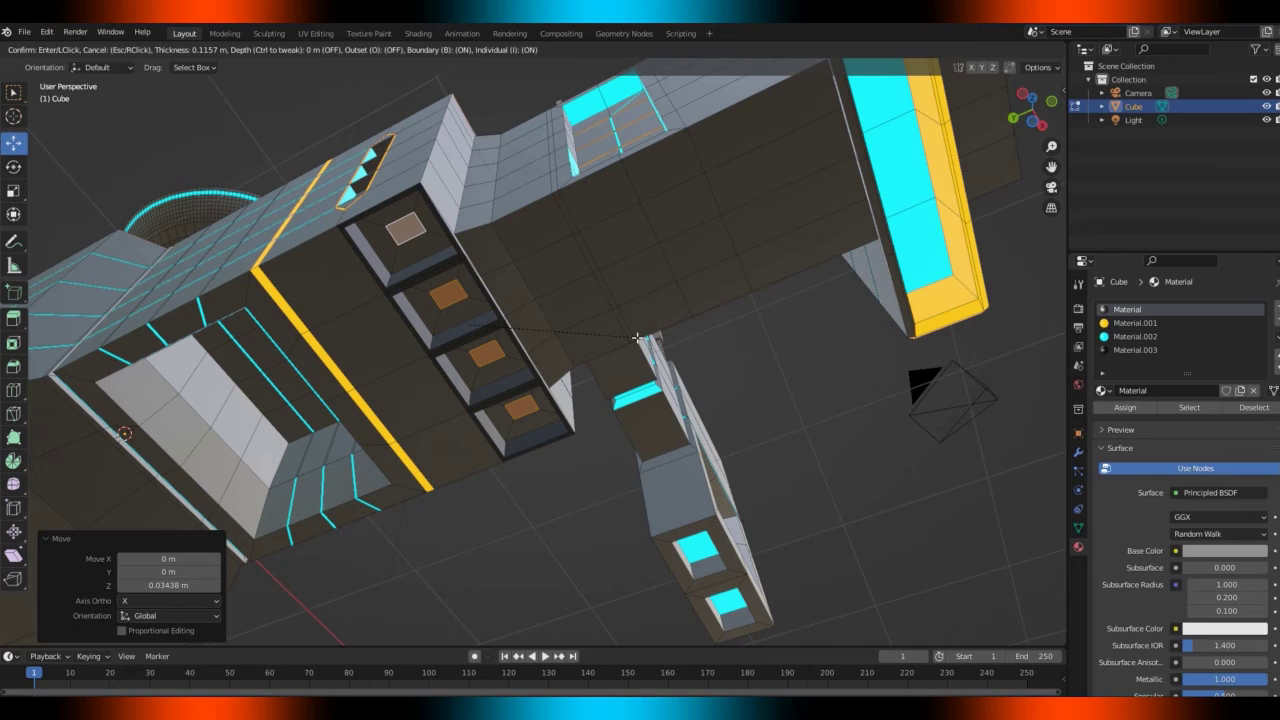
left_click(637, 338)
left_click(1117, 336)
left_click(1125, 407)
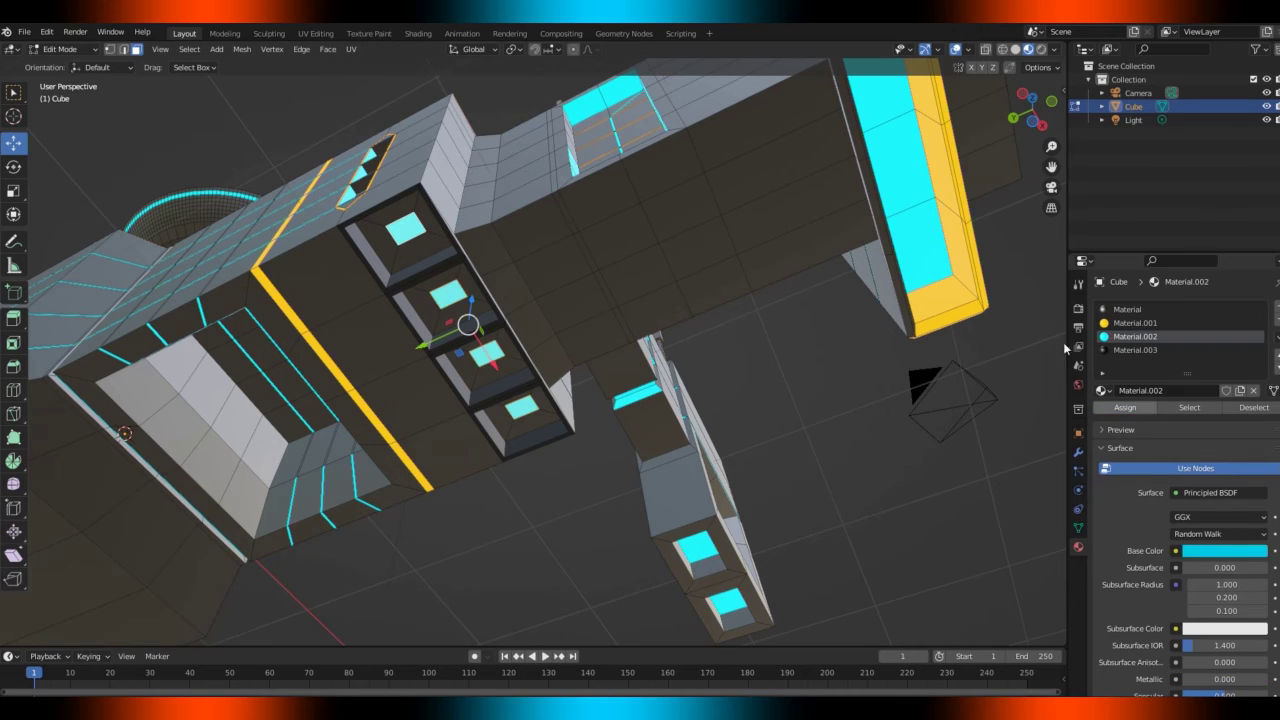
left_click_drag(1030, 118, 992, 240)
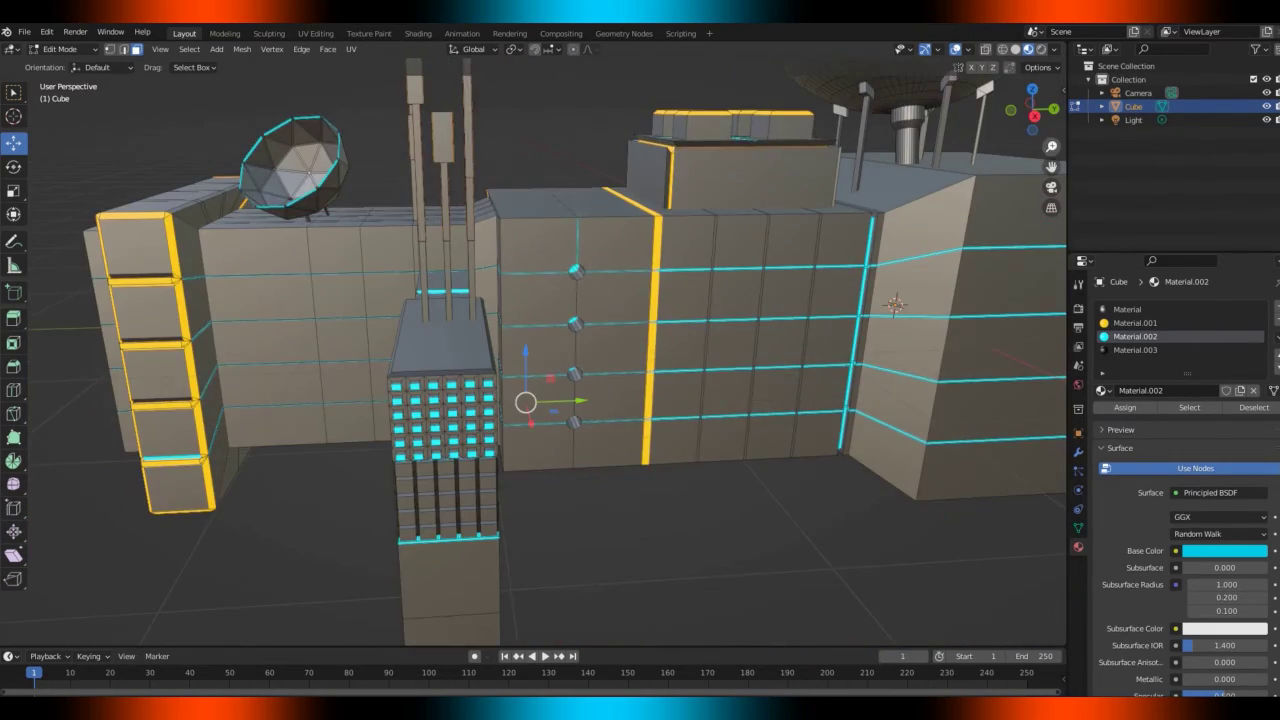
Add three centered vertical loop cuts to the plain lower part of the side block's end face
left_click_drag(1051, 146, 1051, 200)
left_click_drag(1034, 118, 1034, 94)
left_click(475, 446)
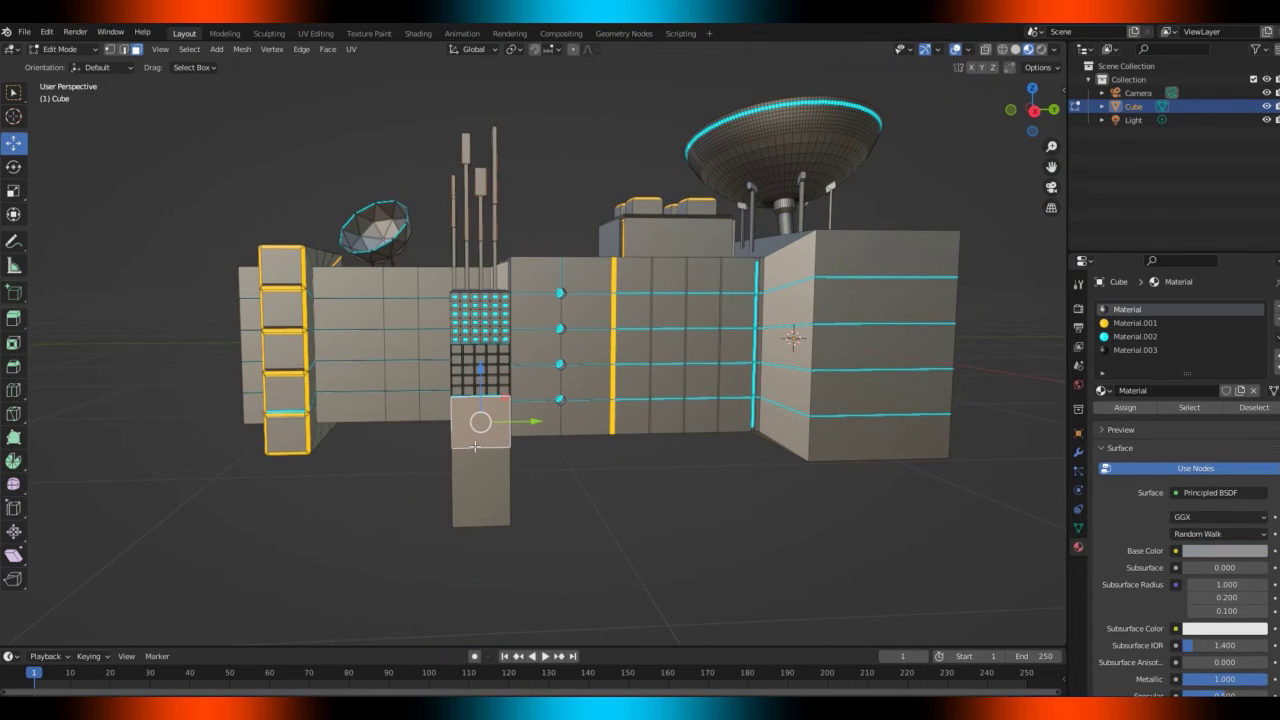
key("ctrl+r")
scroll(475, 446, "up", 2)
left_click(475, 446)
right_click(472, 440)
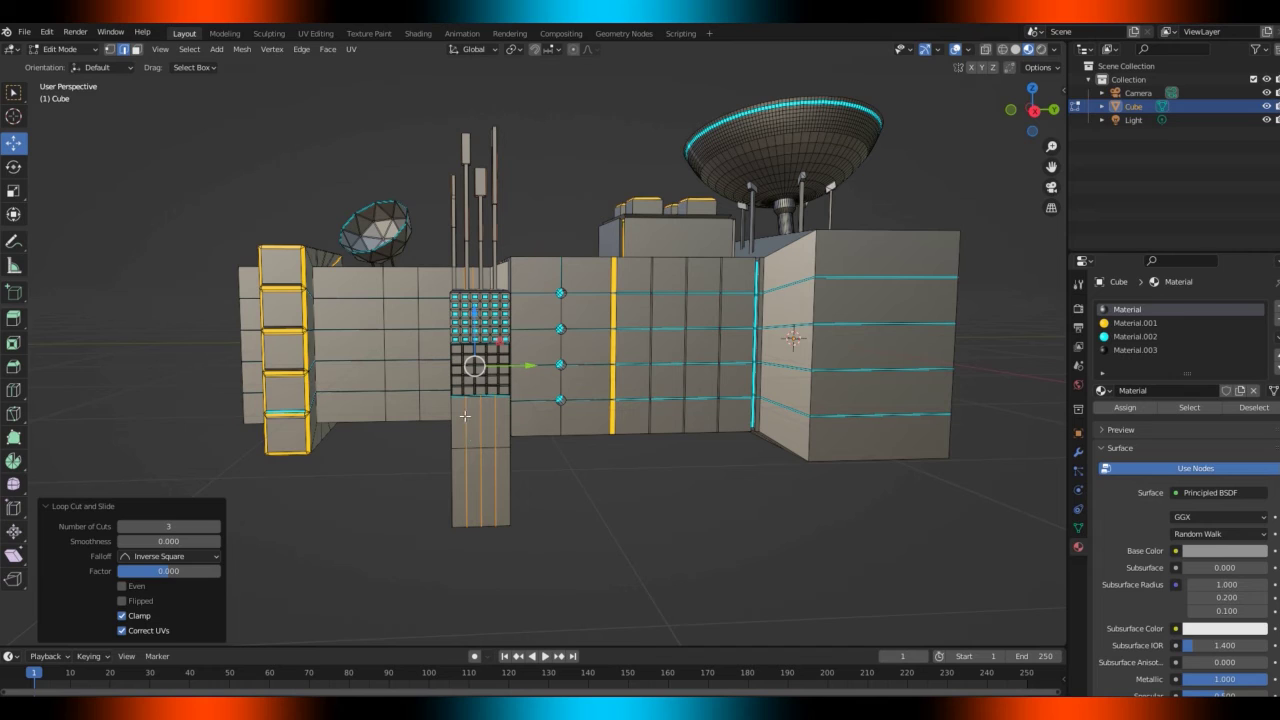
Select the three cuts' edges on the lower end face and bevel them by about 0.004 m
left_click(465, 416)
left_click_drag(465, 417, 484, 436)
key("ctrl+z")
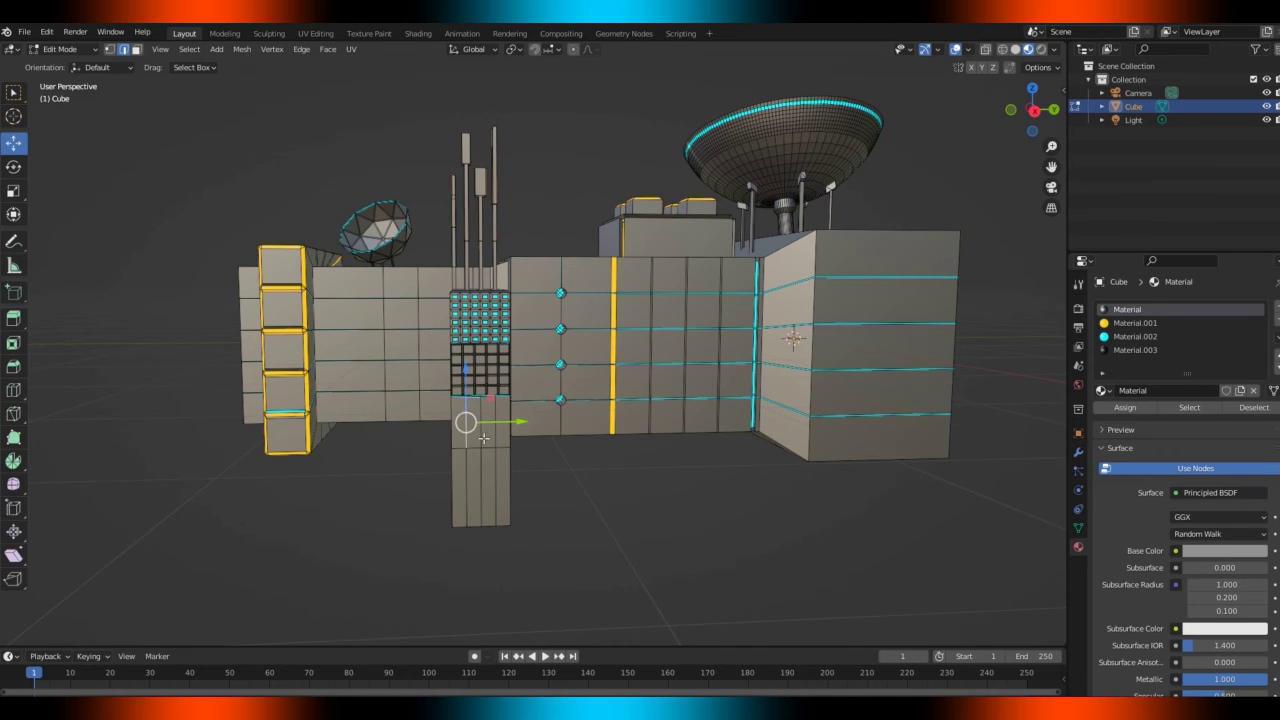
left_click_drag(493, 484, 494, 486)
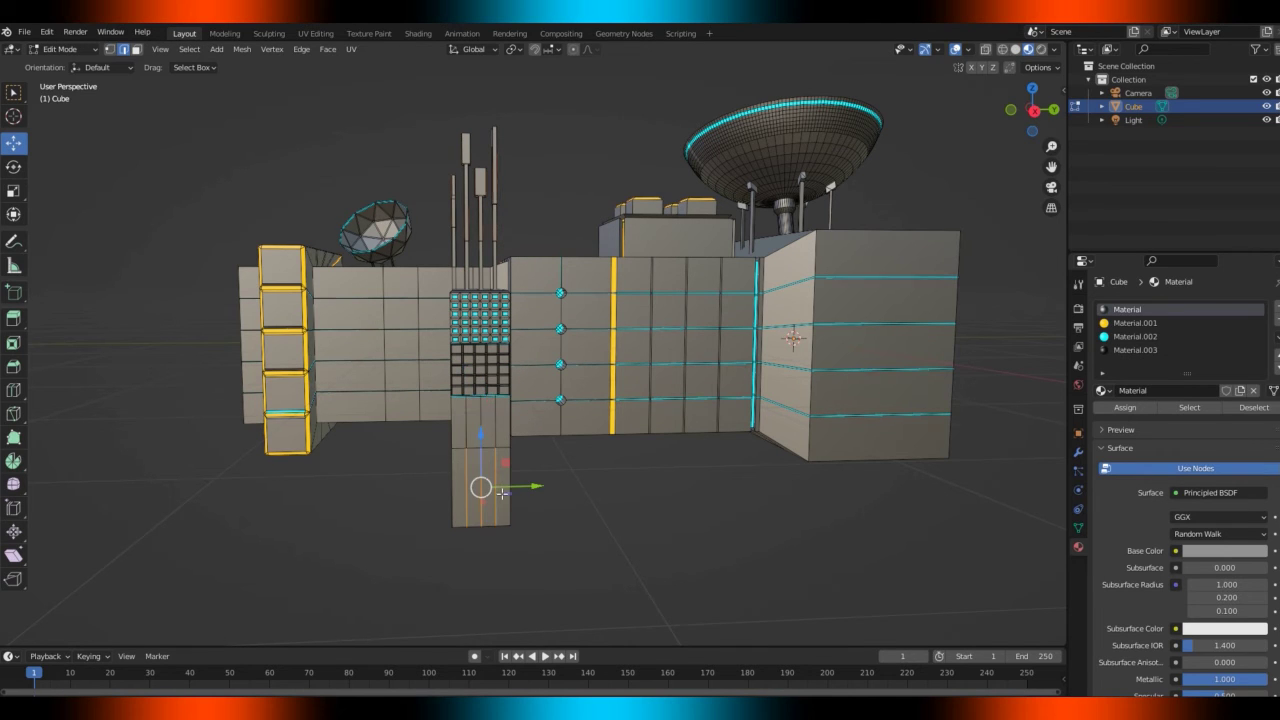
left_click(476, 420, "shift")
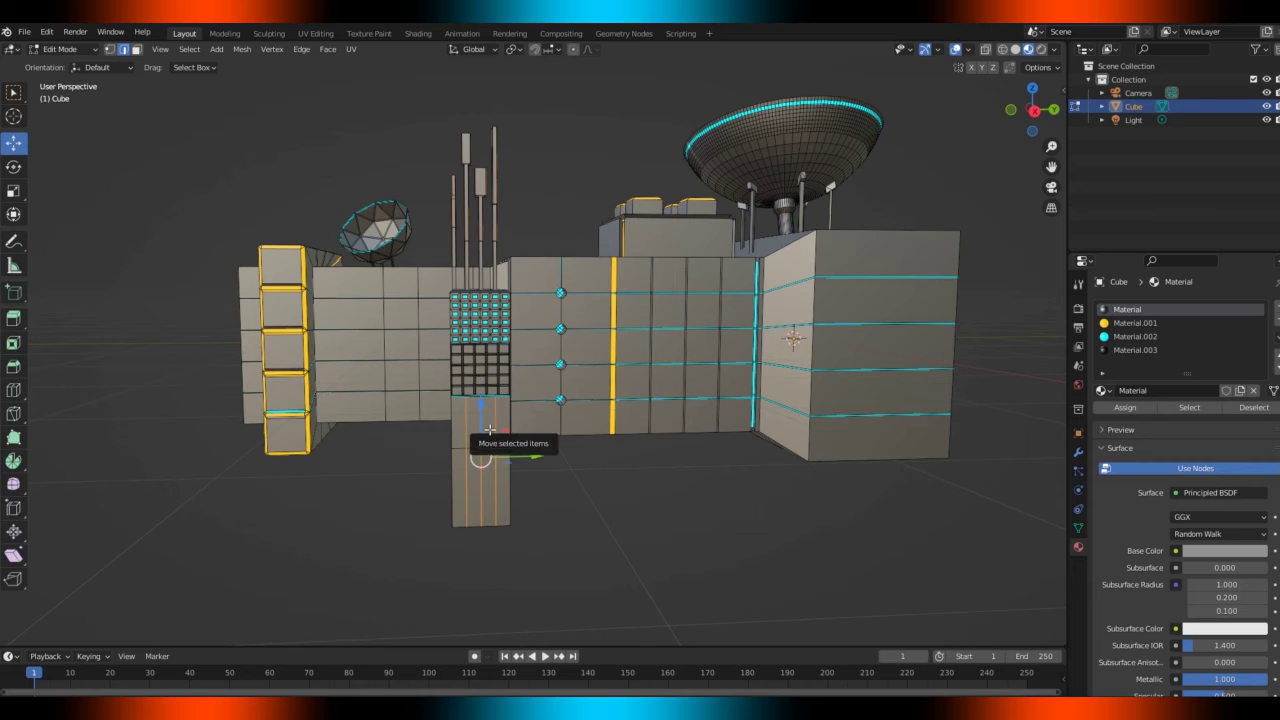
key("s")
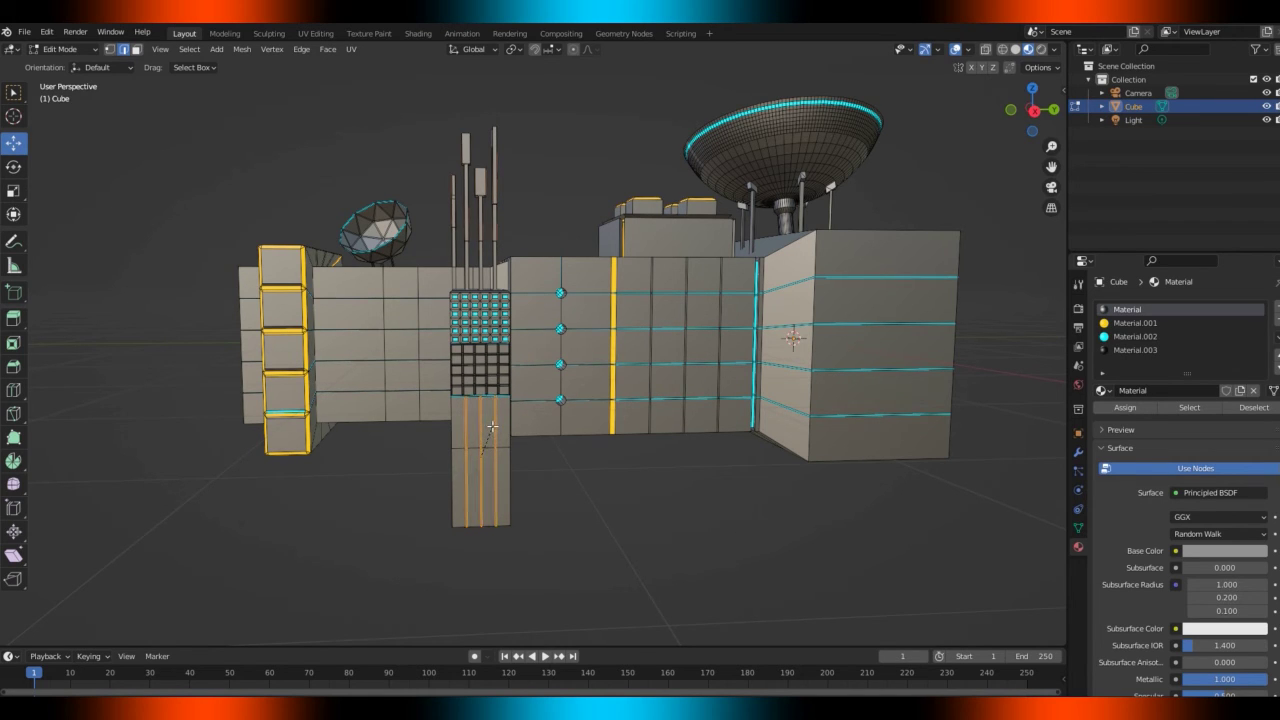
left_click(492, 427)
Assign Material.002 to the three beveled vertical strips on the end face
left_click(1130, 336)
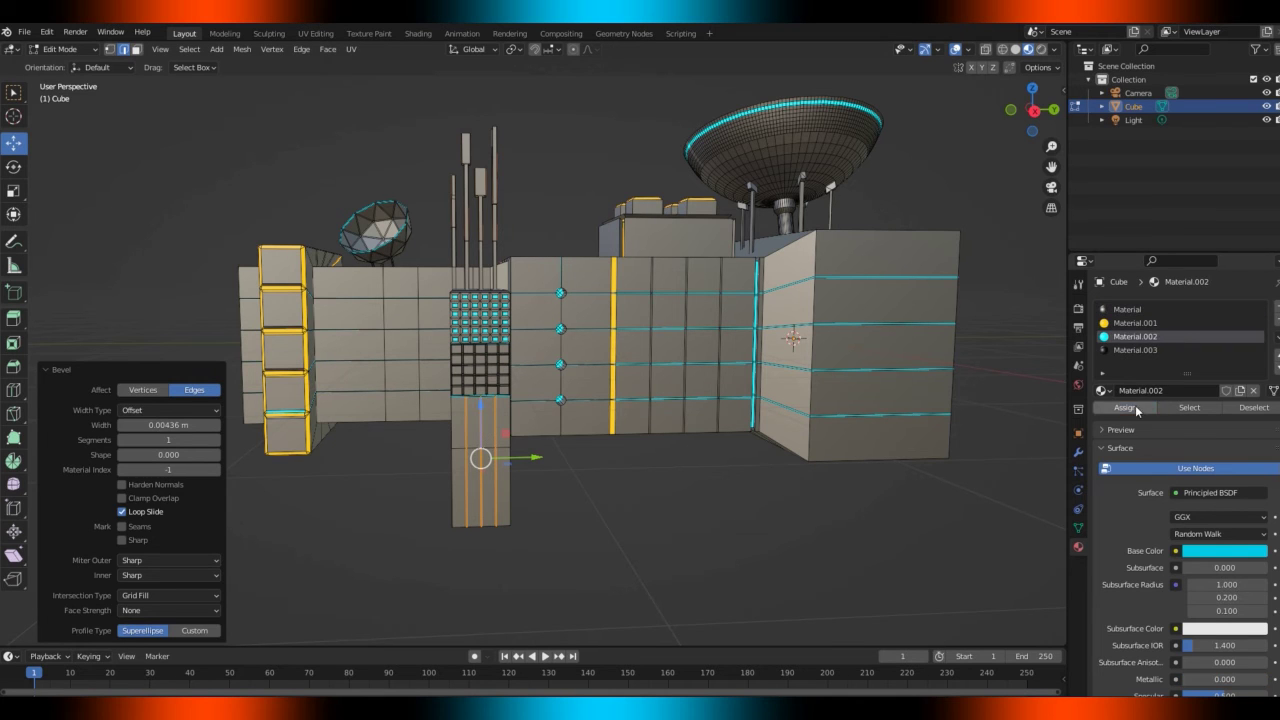
left_click(1127, 407)
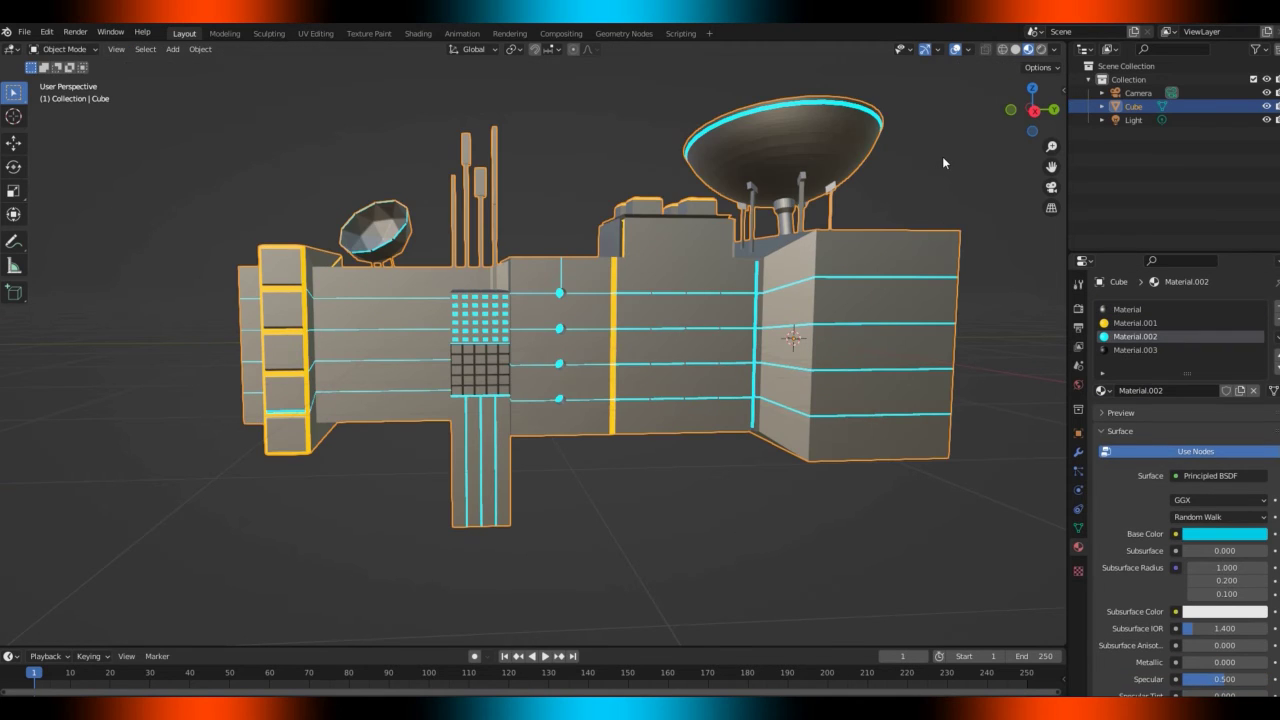
left_click_drag(1032, 108, 1000, 122)
Switch the viewport to rendered shading and pick the Light among the scene objects
key("Tab")
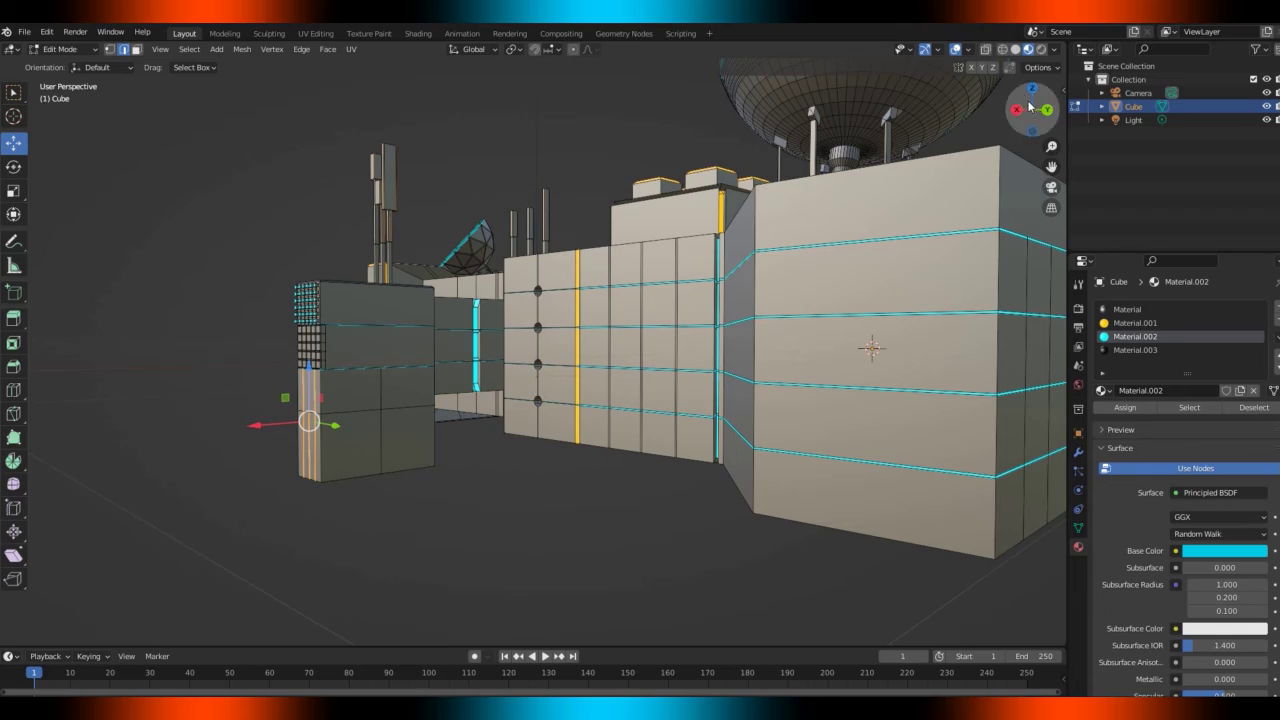
mouse_move(1032, 108)
left_mouse_down()
mouse_move(995, 124)
mouse_move(1033, 96)
left_mouse_up()
left_click(1041, 50)
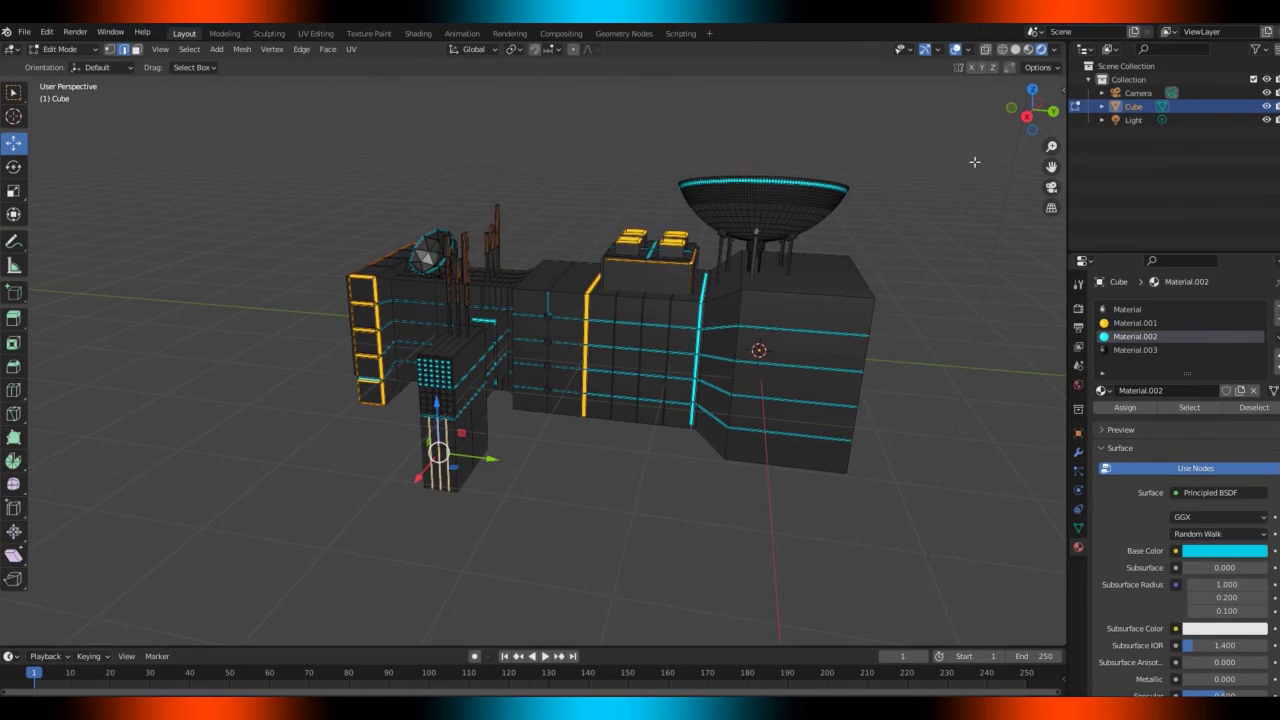
left_click(1131, 121)
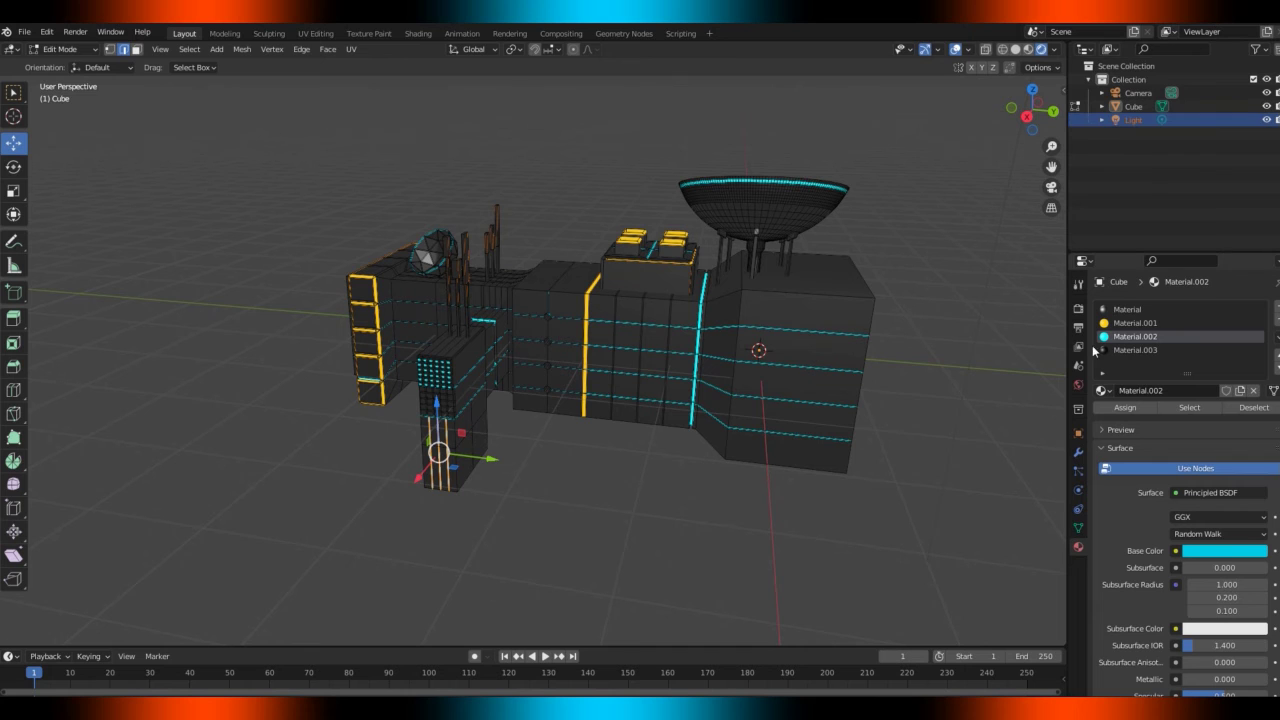
left_click_drag(1031, 110, 1038, 108)
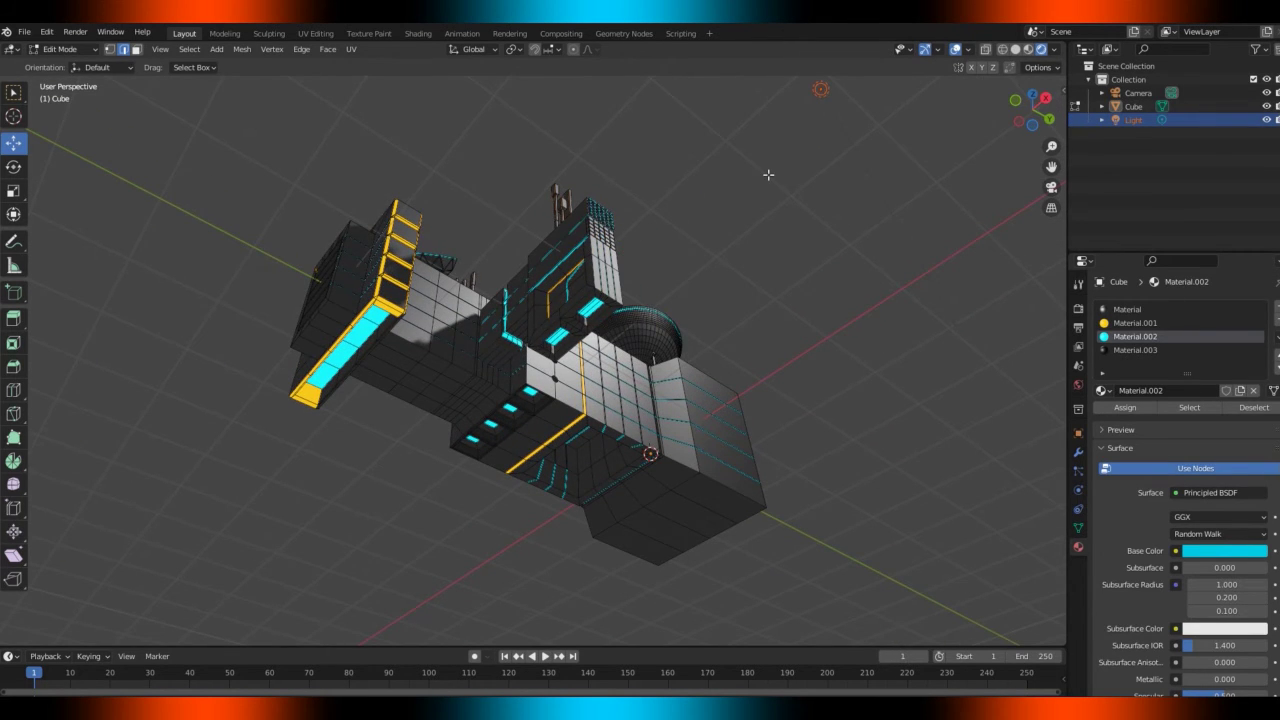
Leave Edit Mode and change the scene light to a Sun with a strength of 10
key("Tab")
left_click(818, 92)
left_click(1168, 367)
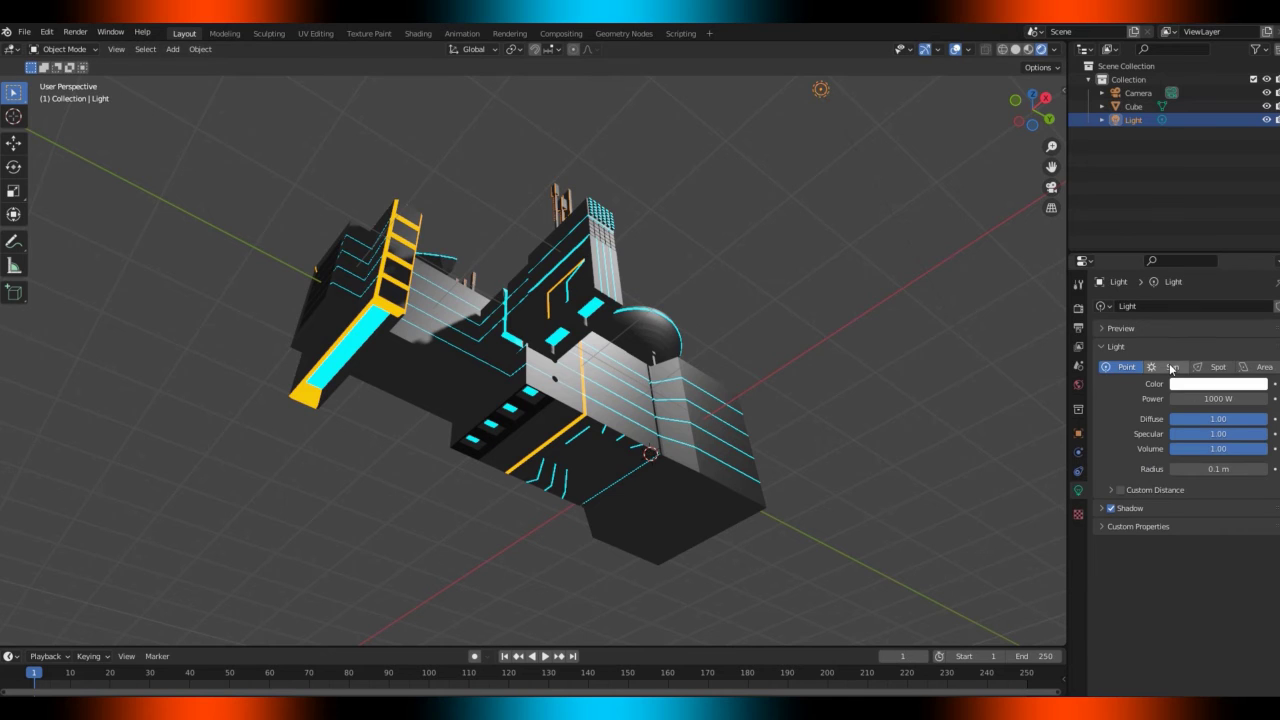
left_click_drag(1028, 115, 1040, 250)
left_click(1193, 399)
type("10")
key("Return")
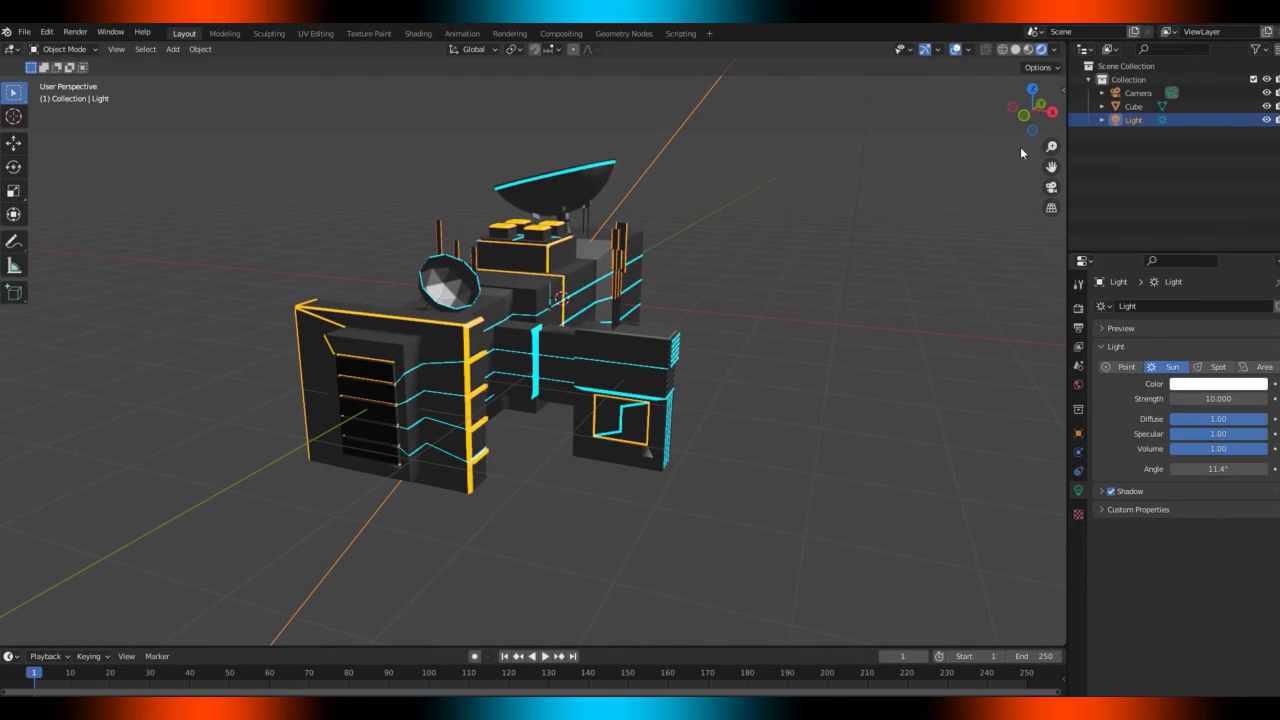
Darken the world background color to black
left_click_drag(1025, 112, 1000, 124)
left_click(1078, 385)
left_click(1208, 398)
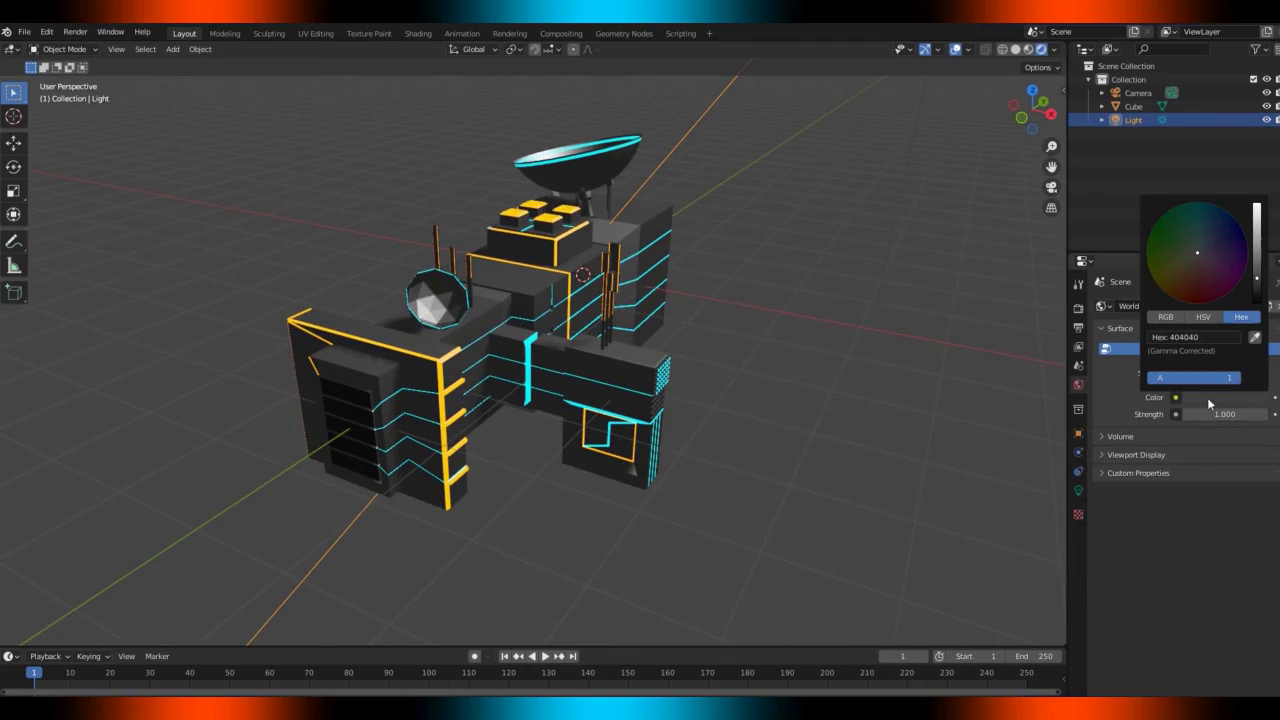
left_click_drag(1259, 291, 1258, 302)
left_click_drag(1030, 115, 1066, 380)
Change the render engine to Cycles and inspect the building's rendered lighting from another angle
left_click(1078, 308)
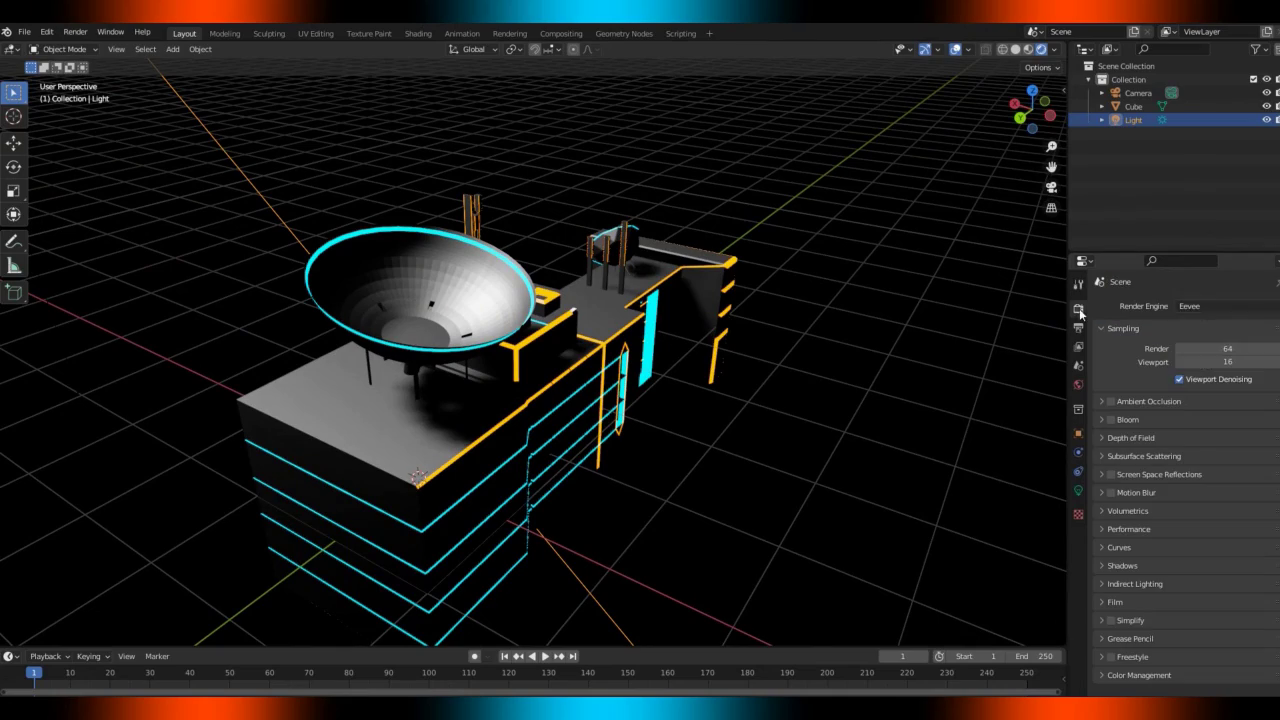
left_click(1210, 306)
left_click(1203, 350)
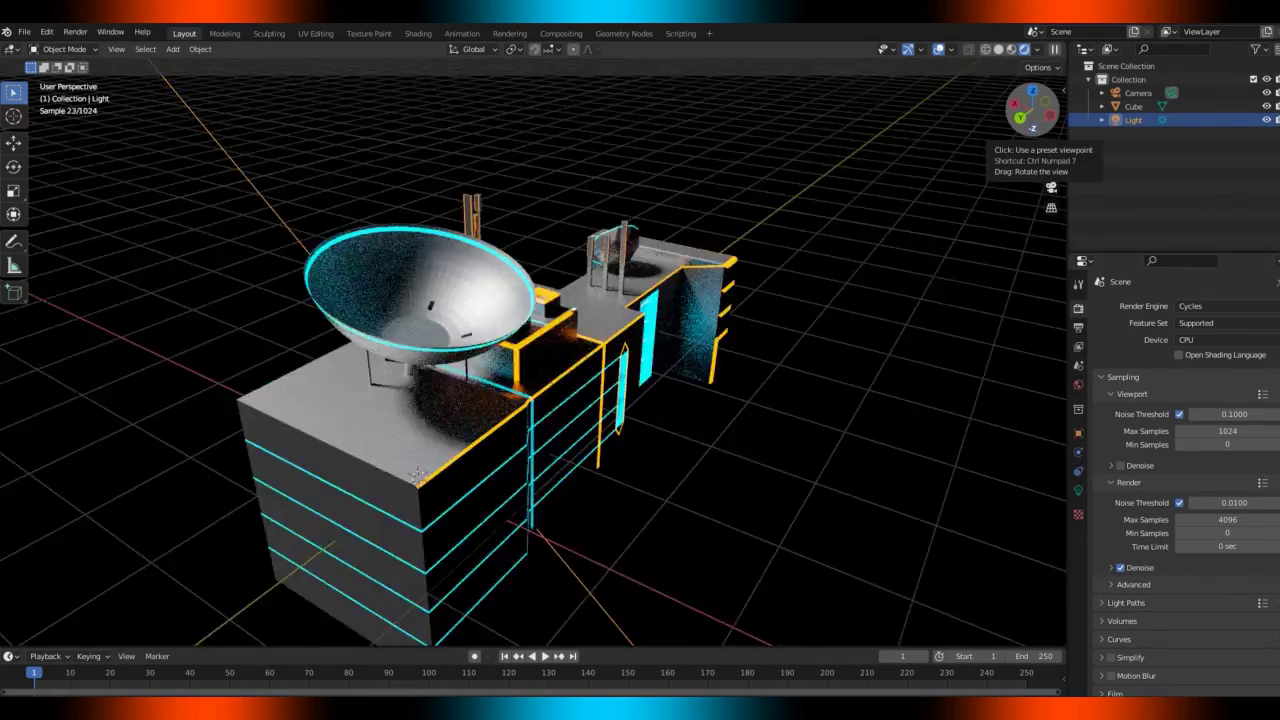
left_click_drag(1026, 128, 940, 92)
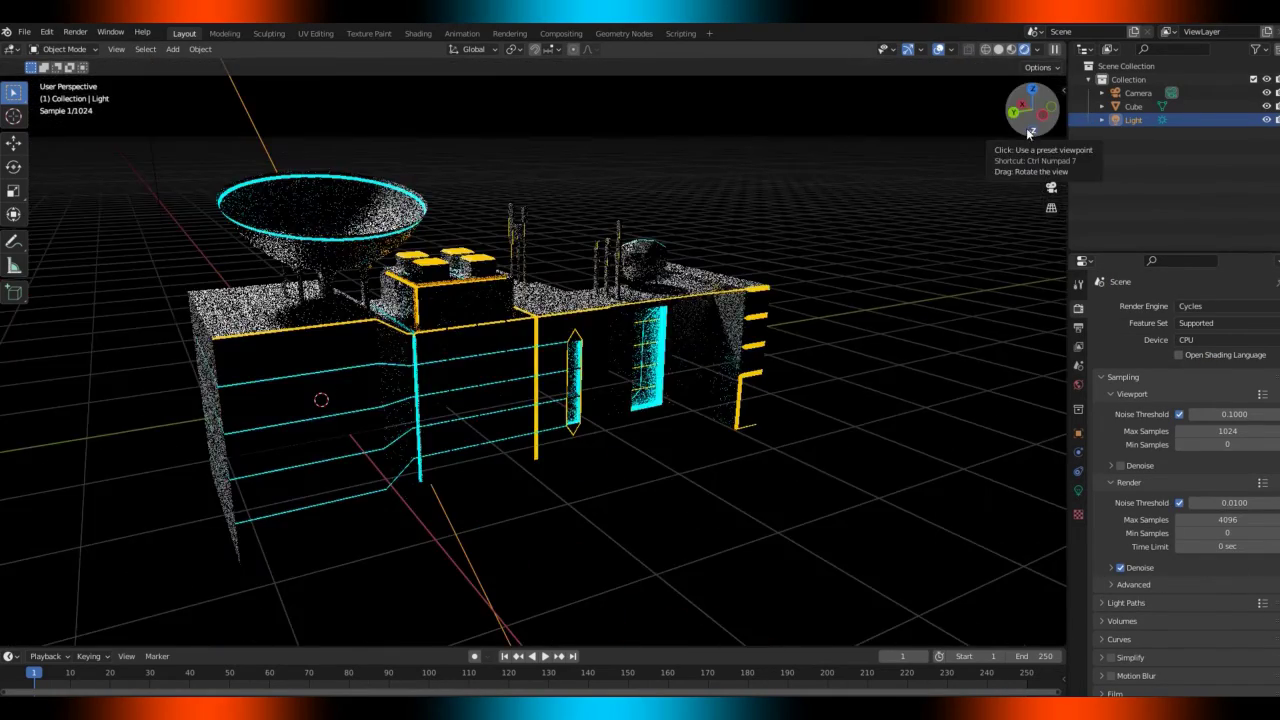